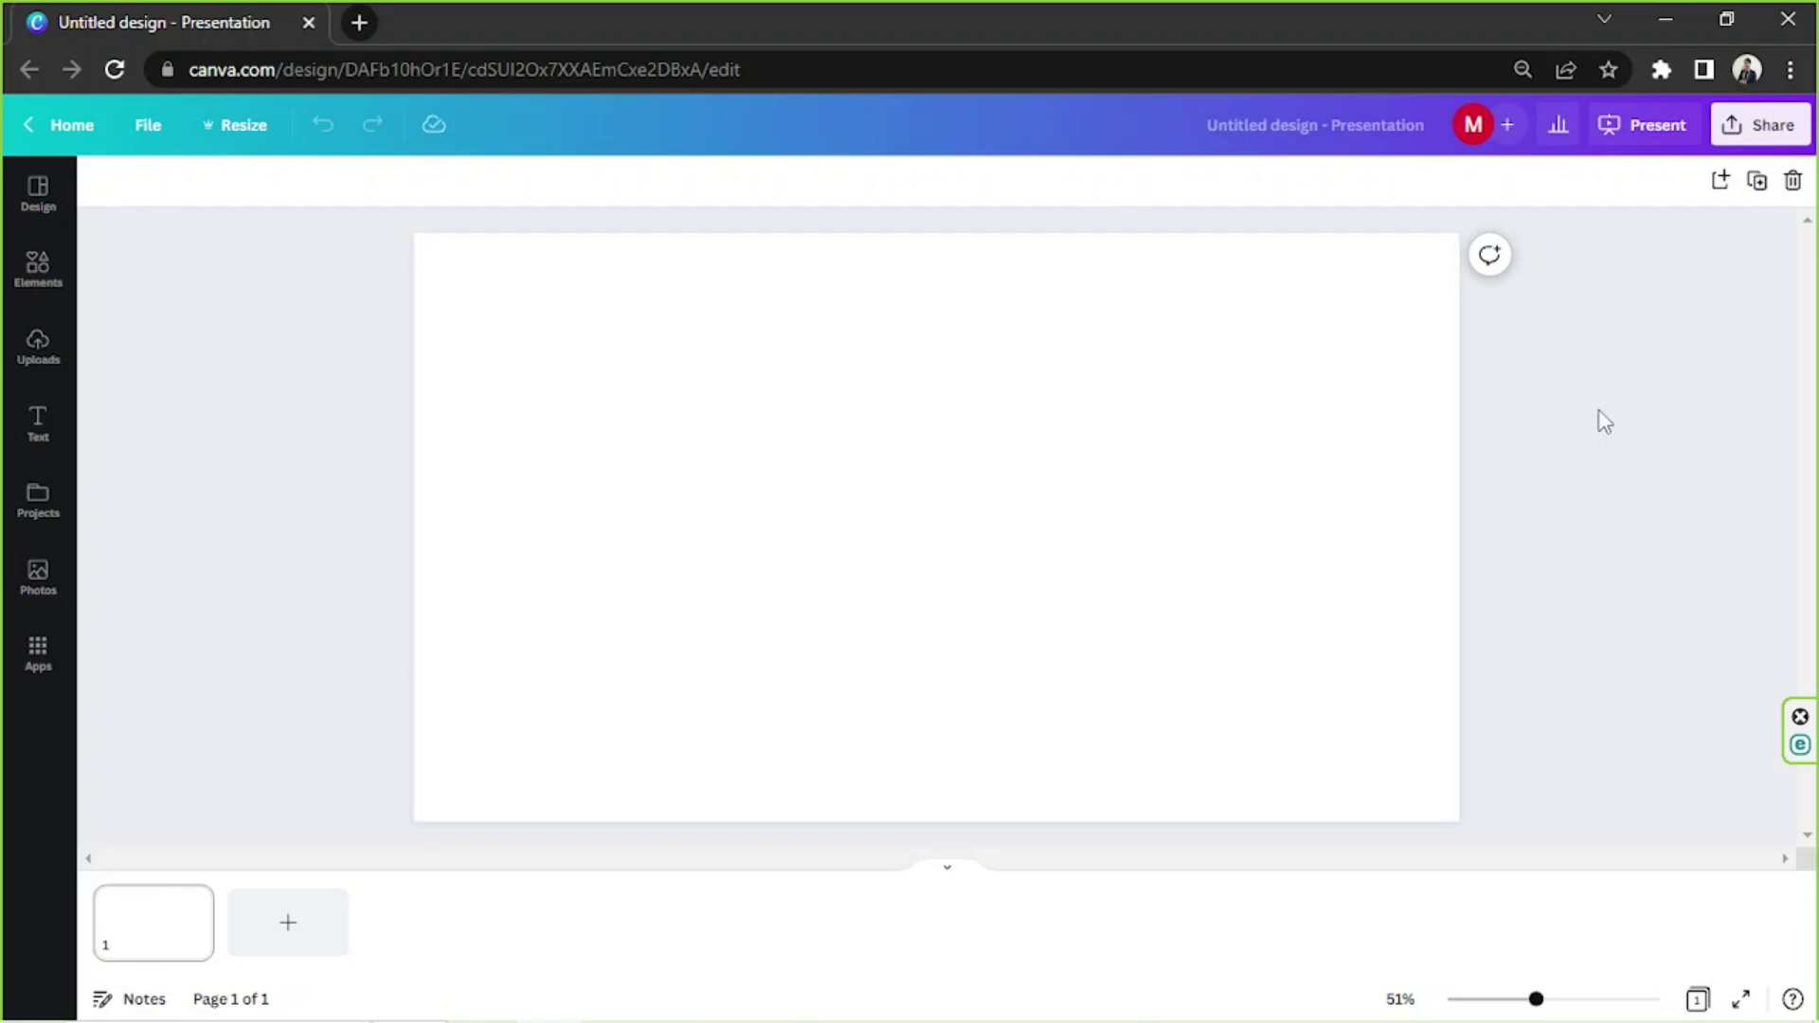
- Insert a pie chart onto the blank page by searching the quick insert list for "pie"
click(1433, 464)
key(slash)
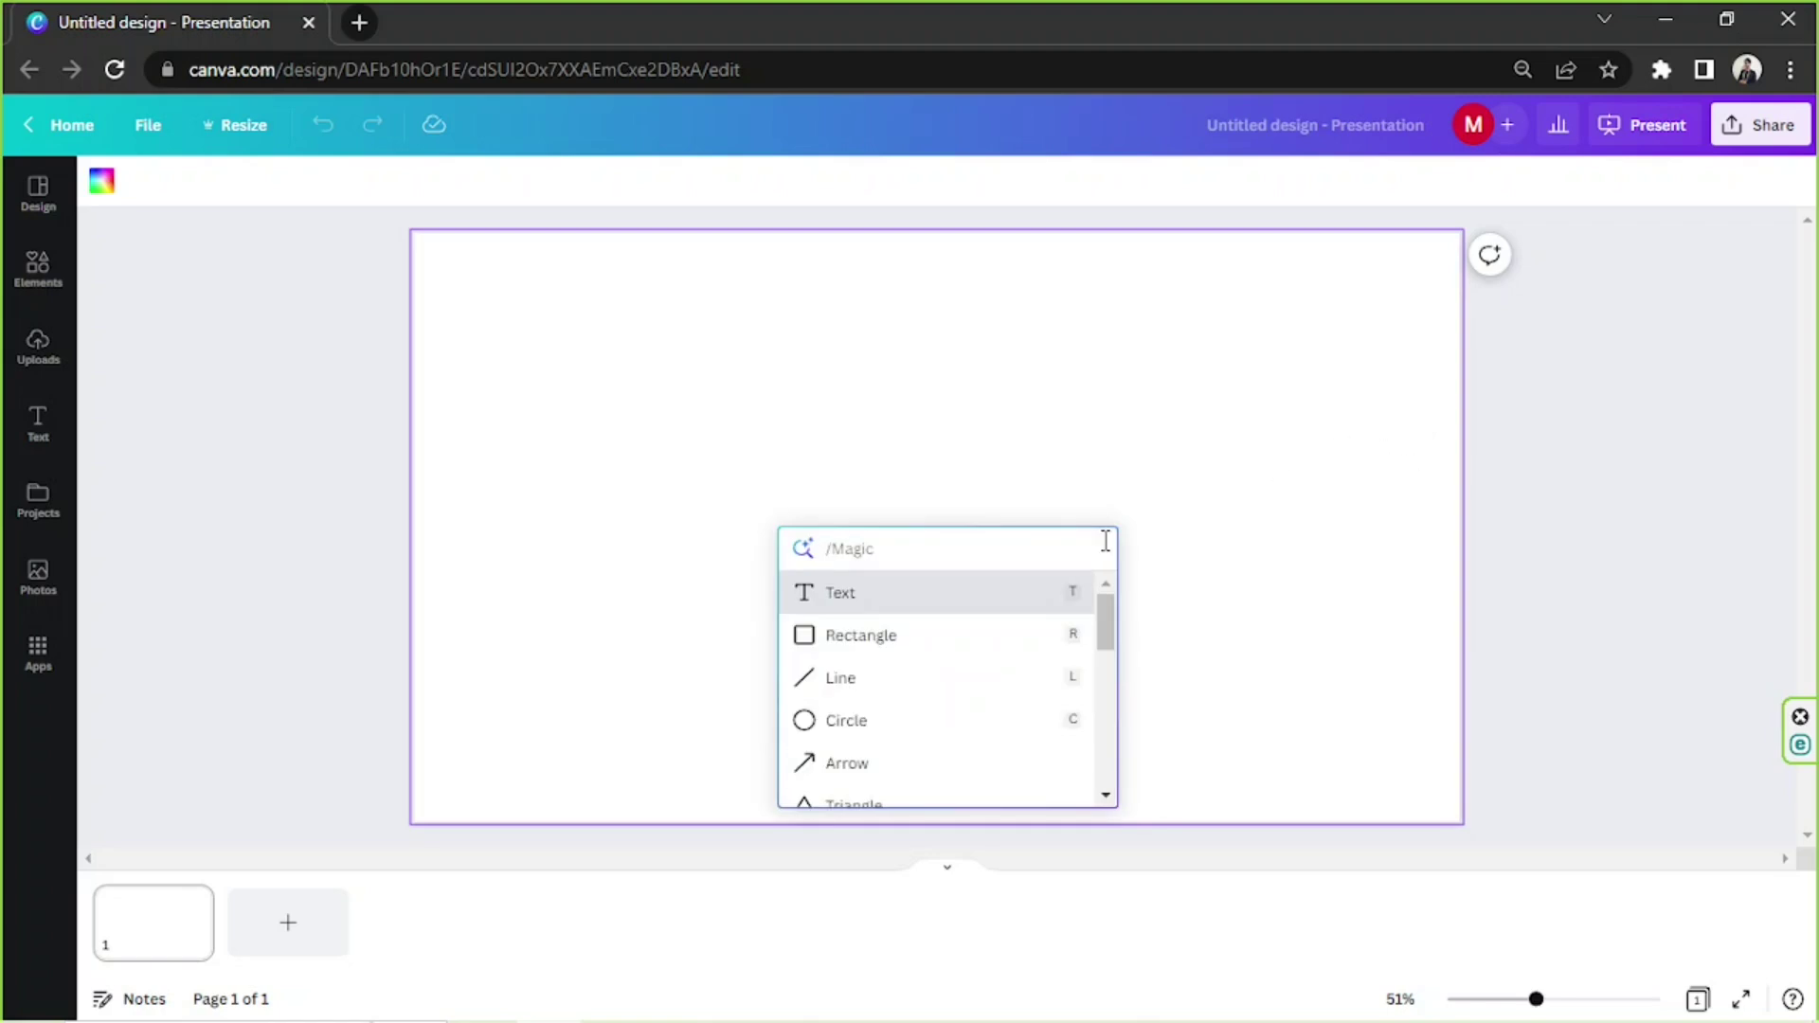
text(pie)
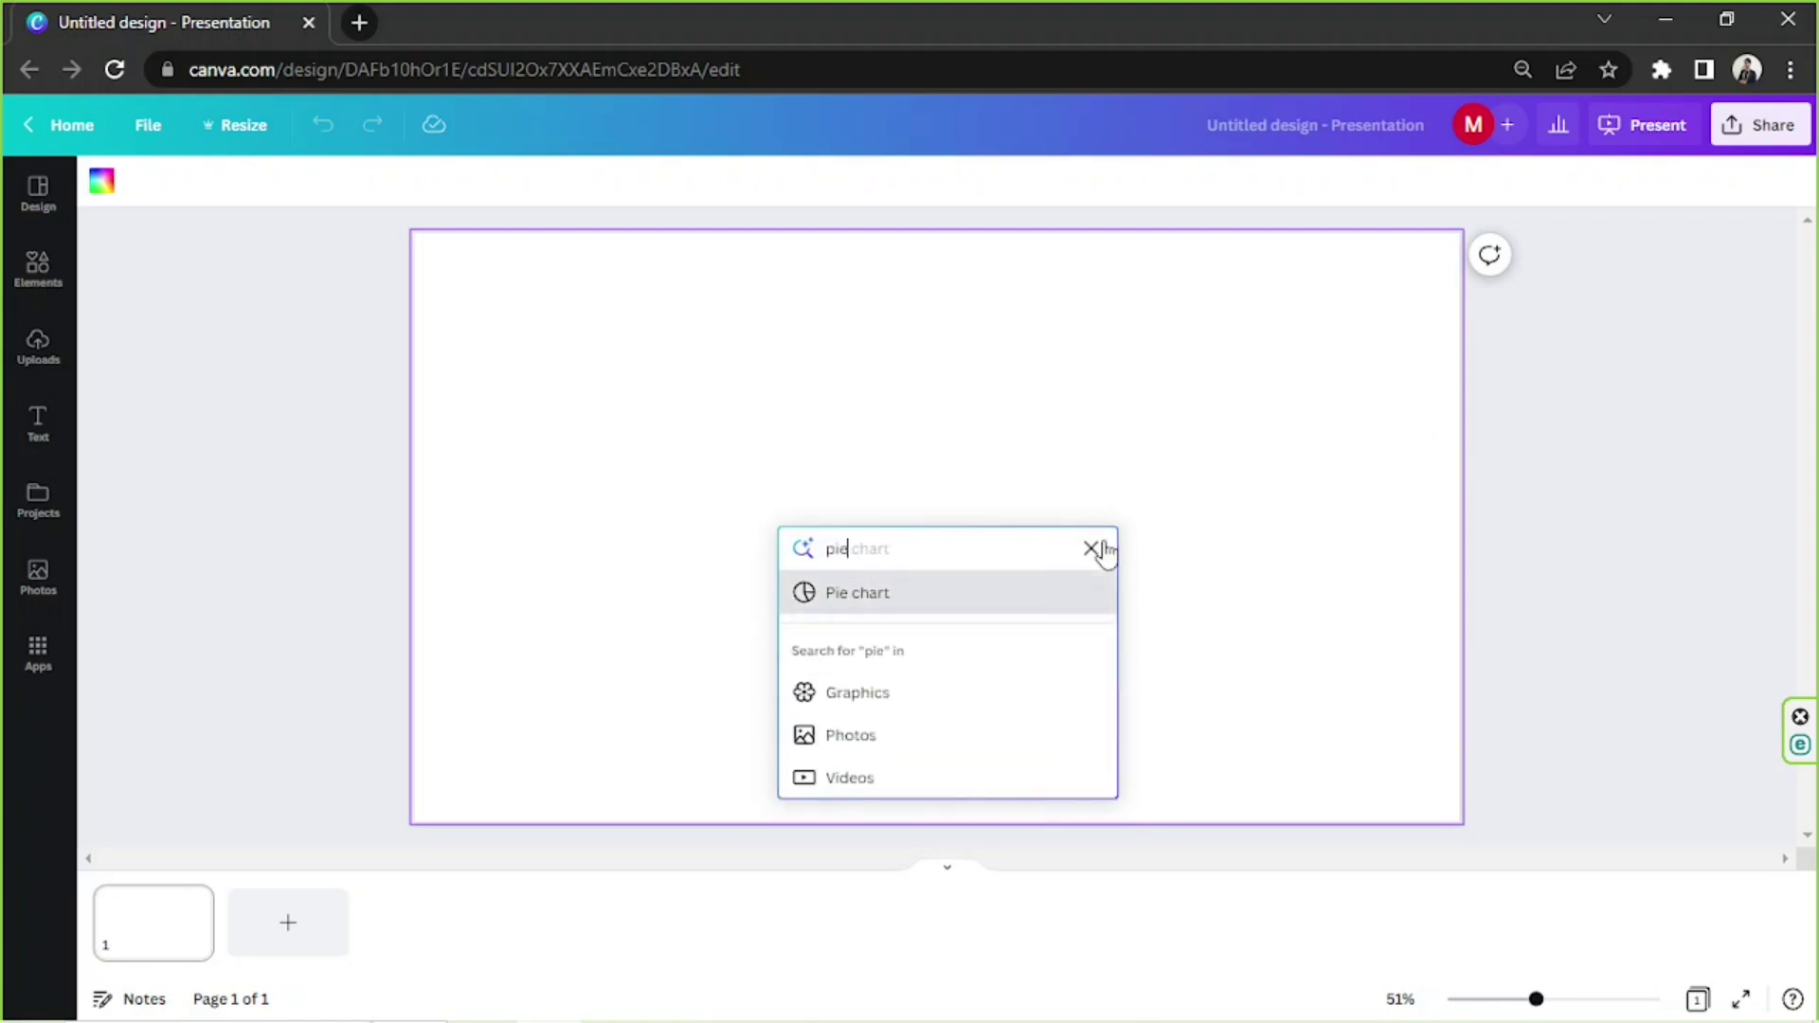
click(963, 601)
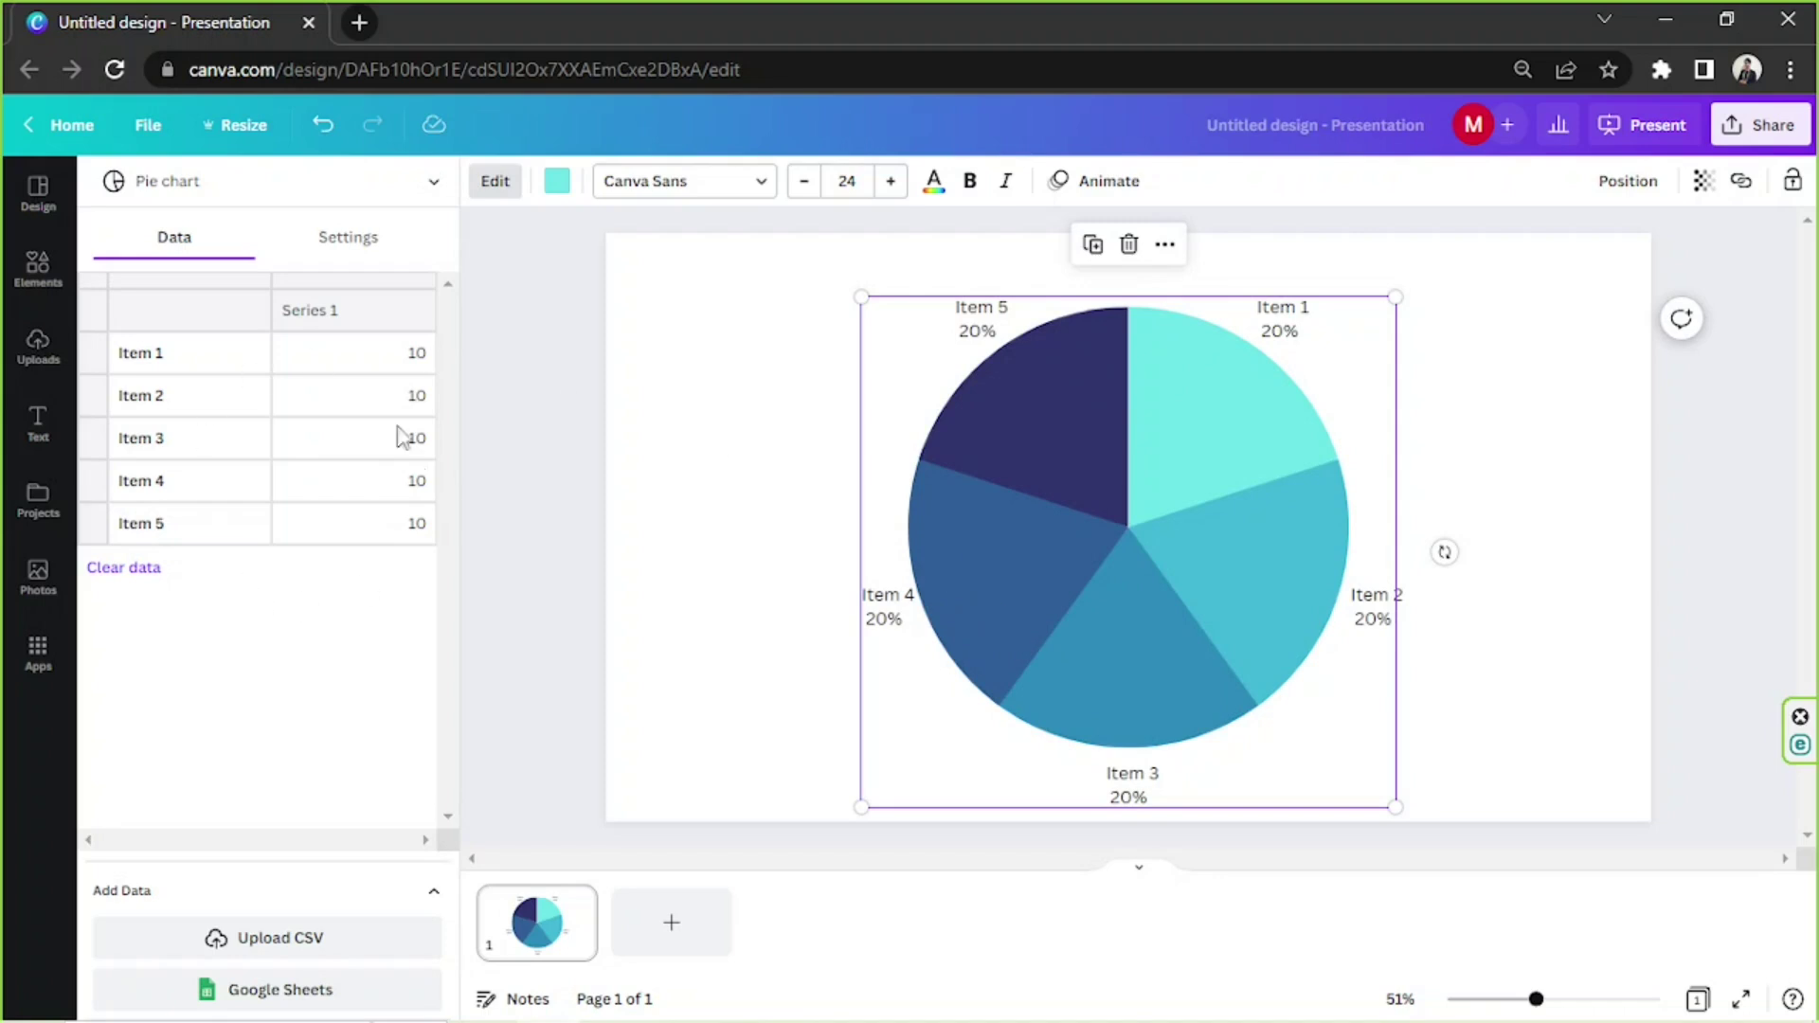
click(503, 519)
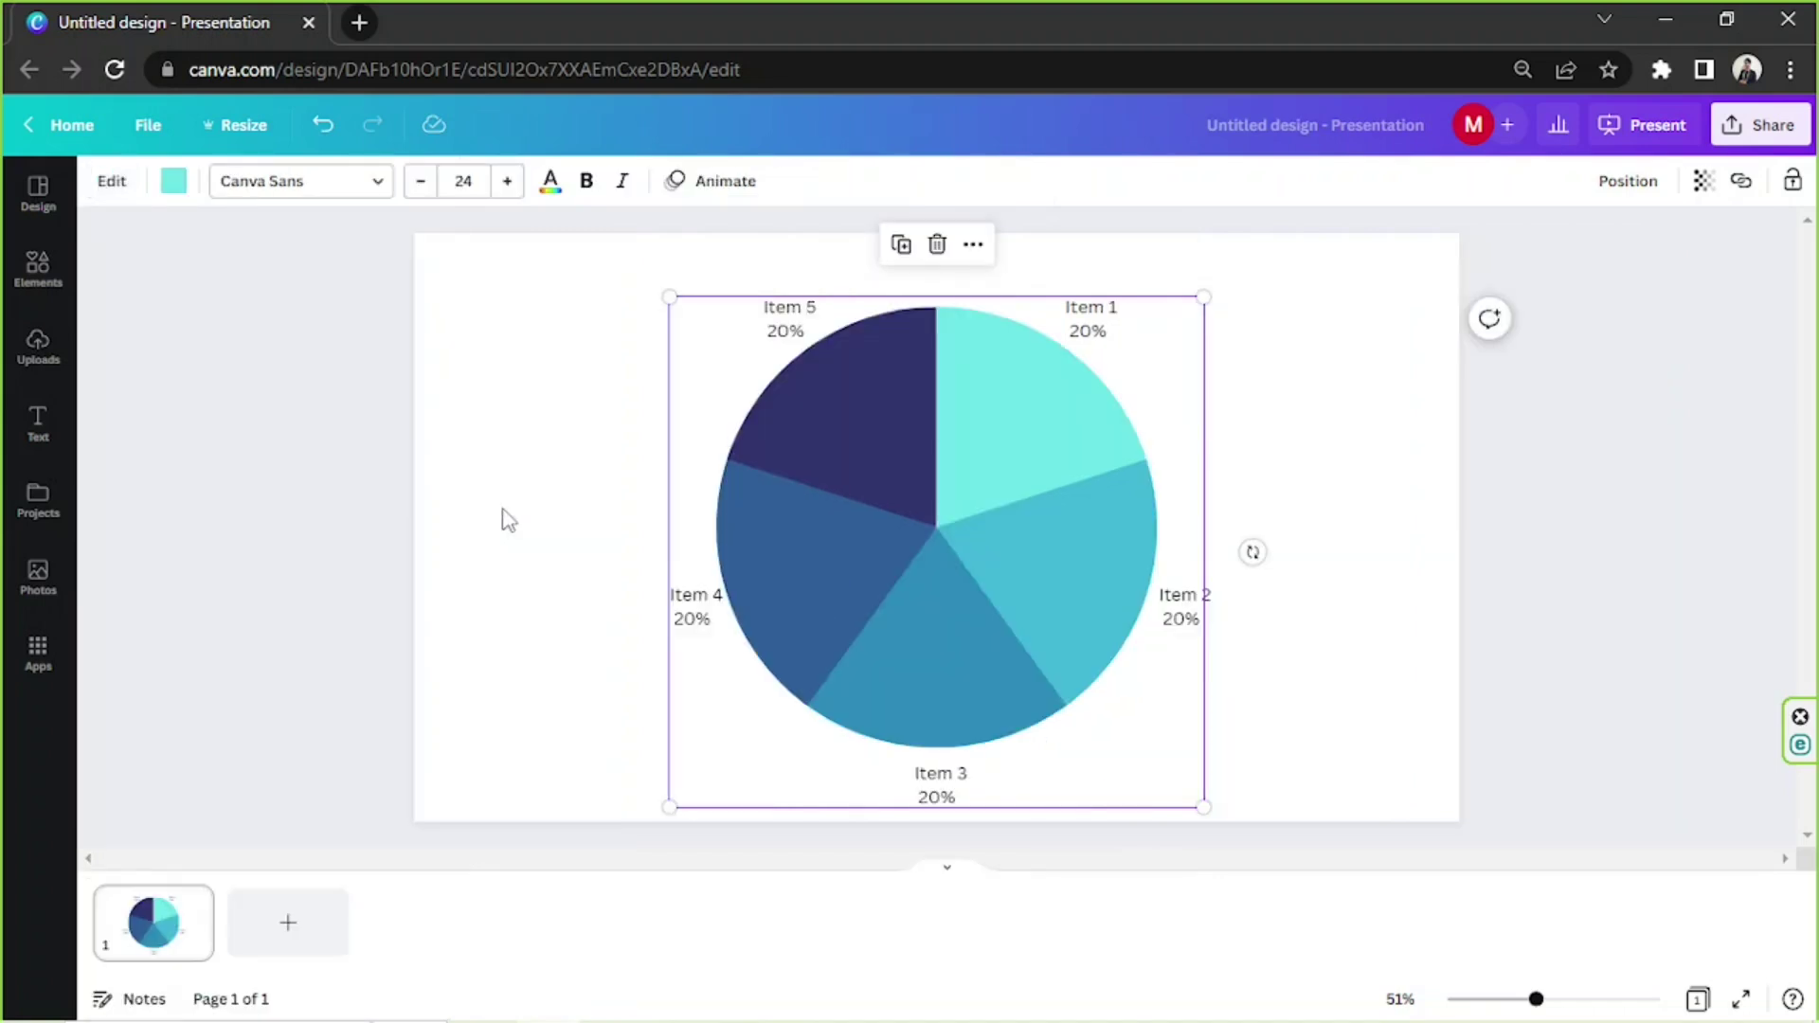
click(1342, 563)
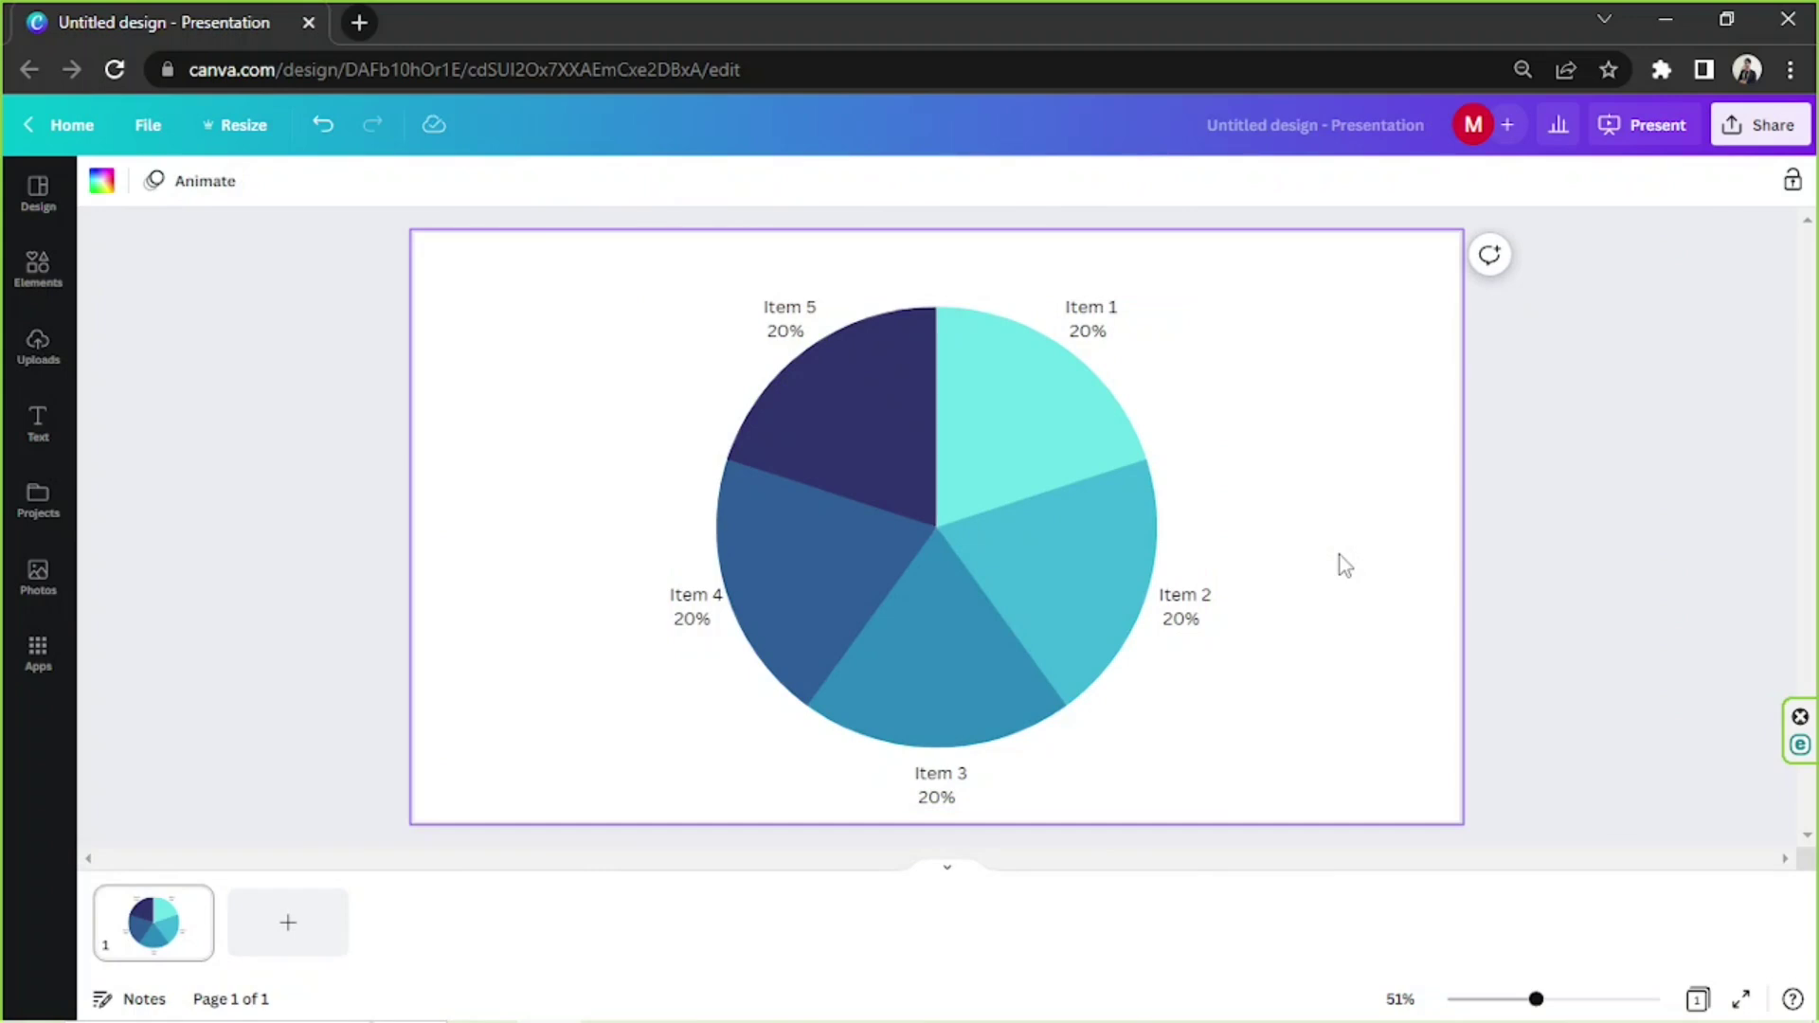
- Shrink the pie chart and centre it in the lower part of the page, leaving room for a heading
click(1120, 554)
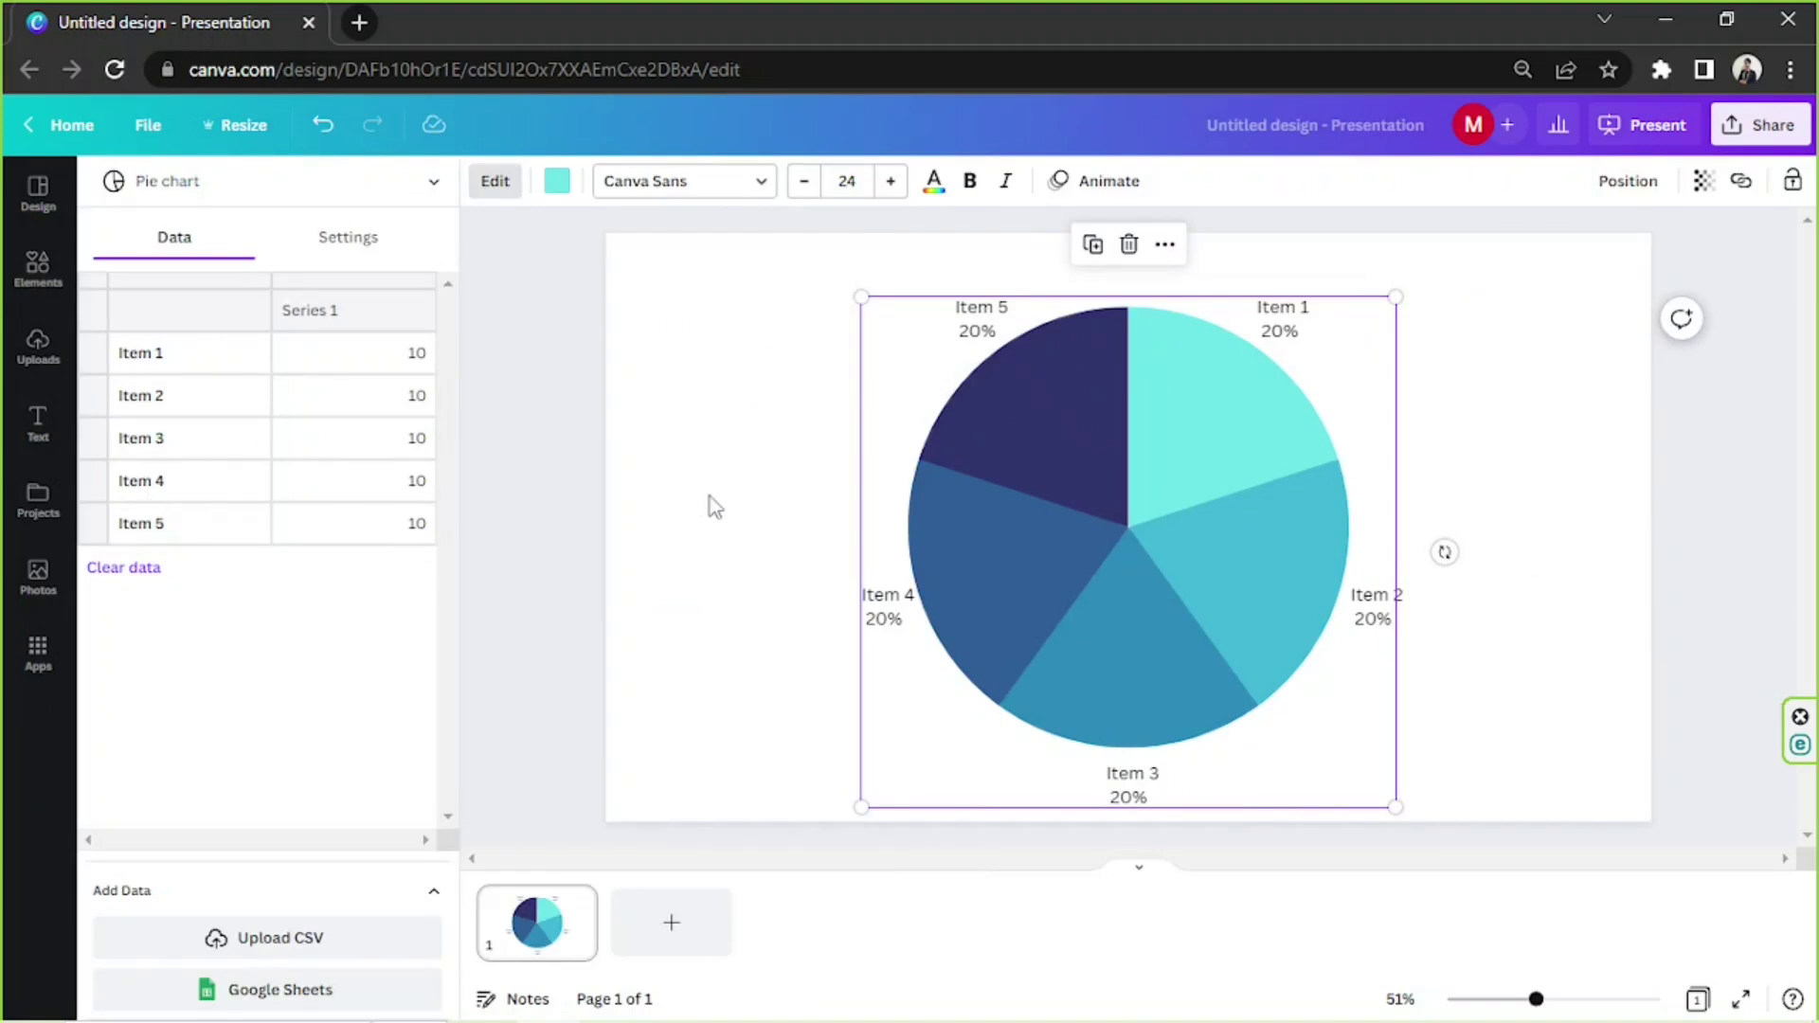
drag(862, 300, 931, 431)
drag(1210, 569, 1160, 566)
- Add a text heading reading "Criteria For Judging" and centre it above the pie chart
key(t)
drag(1104, 546, 1228, 375)
triple_click(1099, 302)
key(BackSpace)
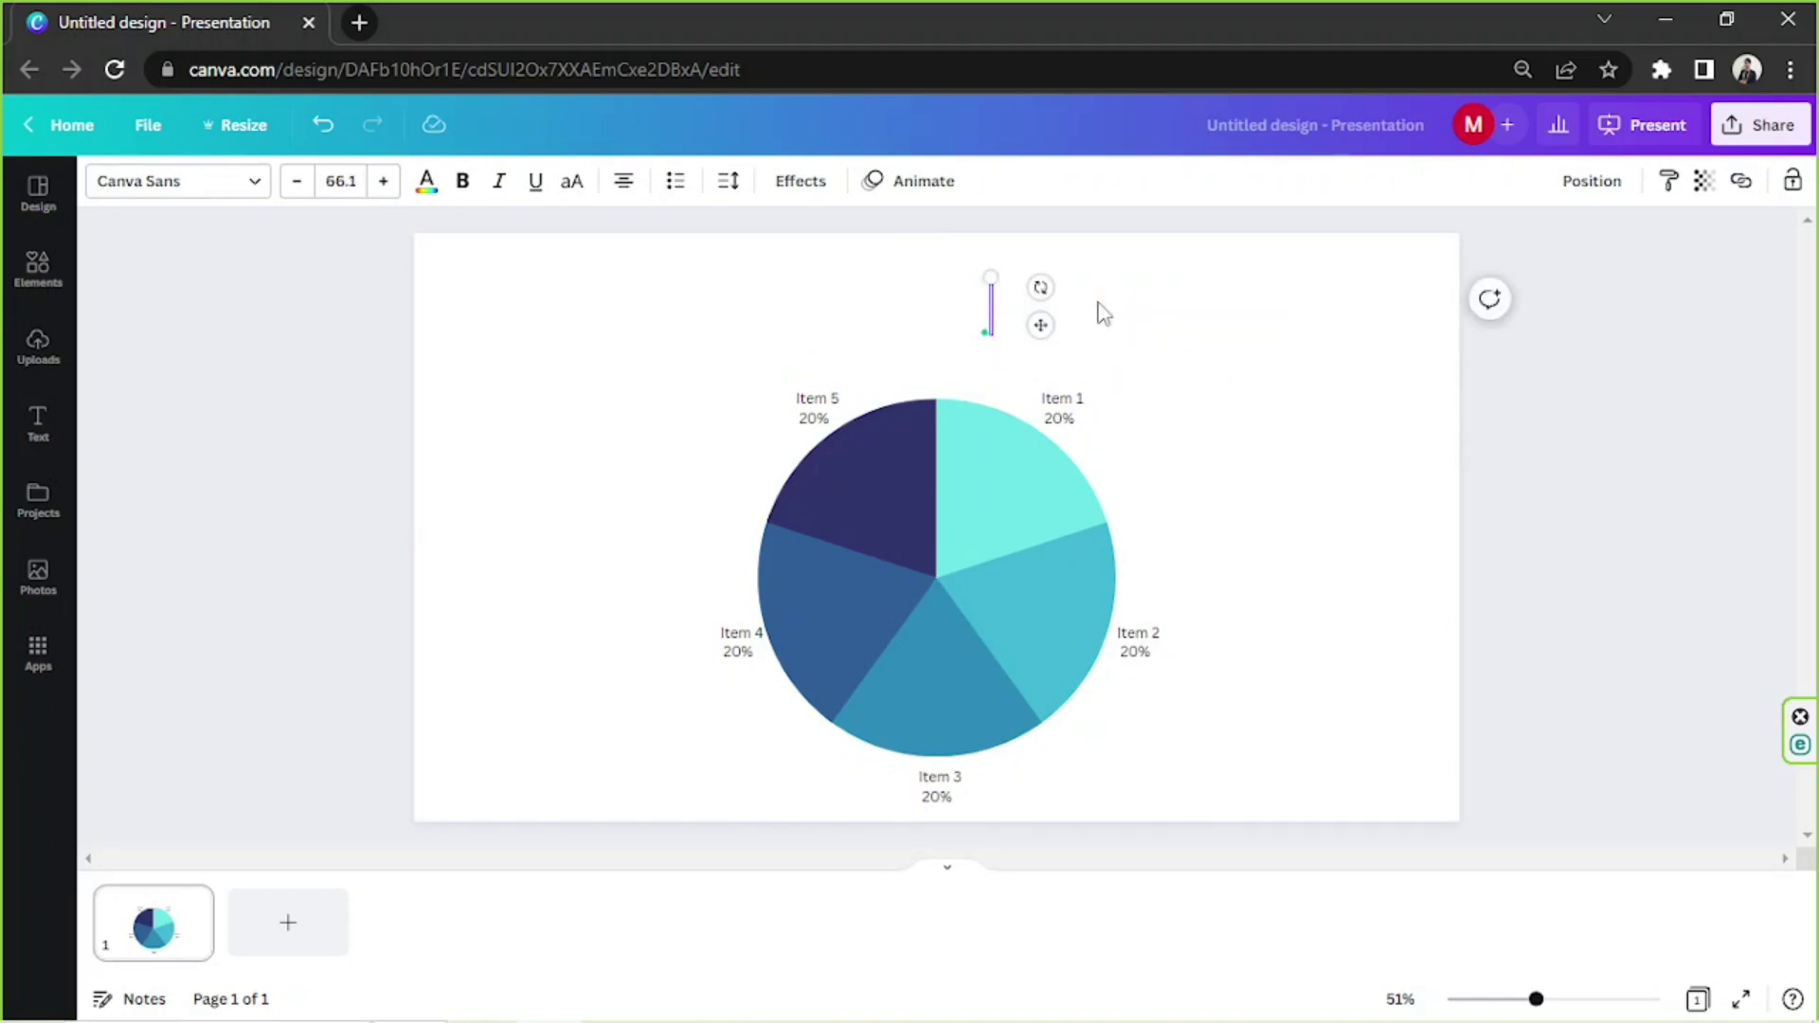
text(Monthly Budget)
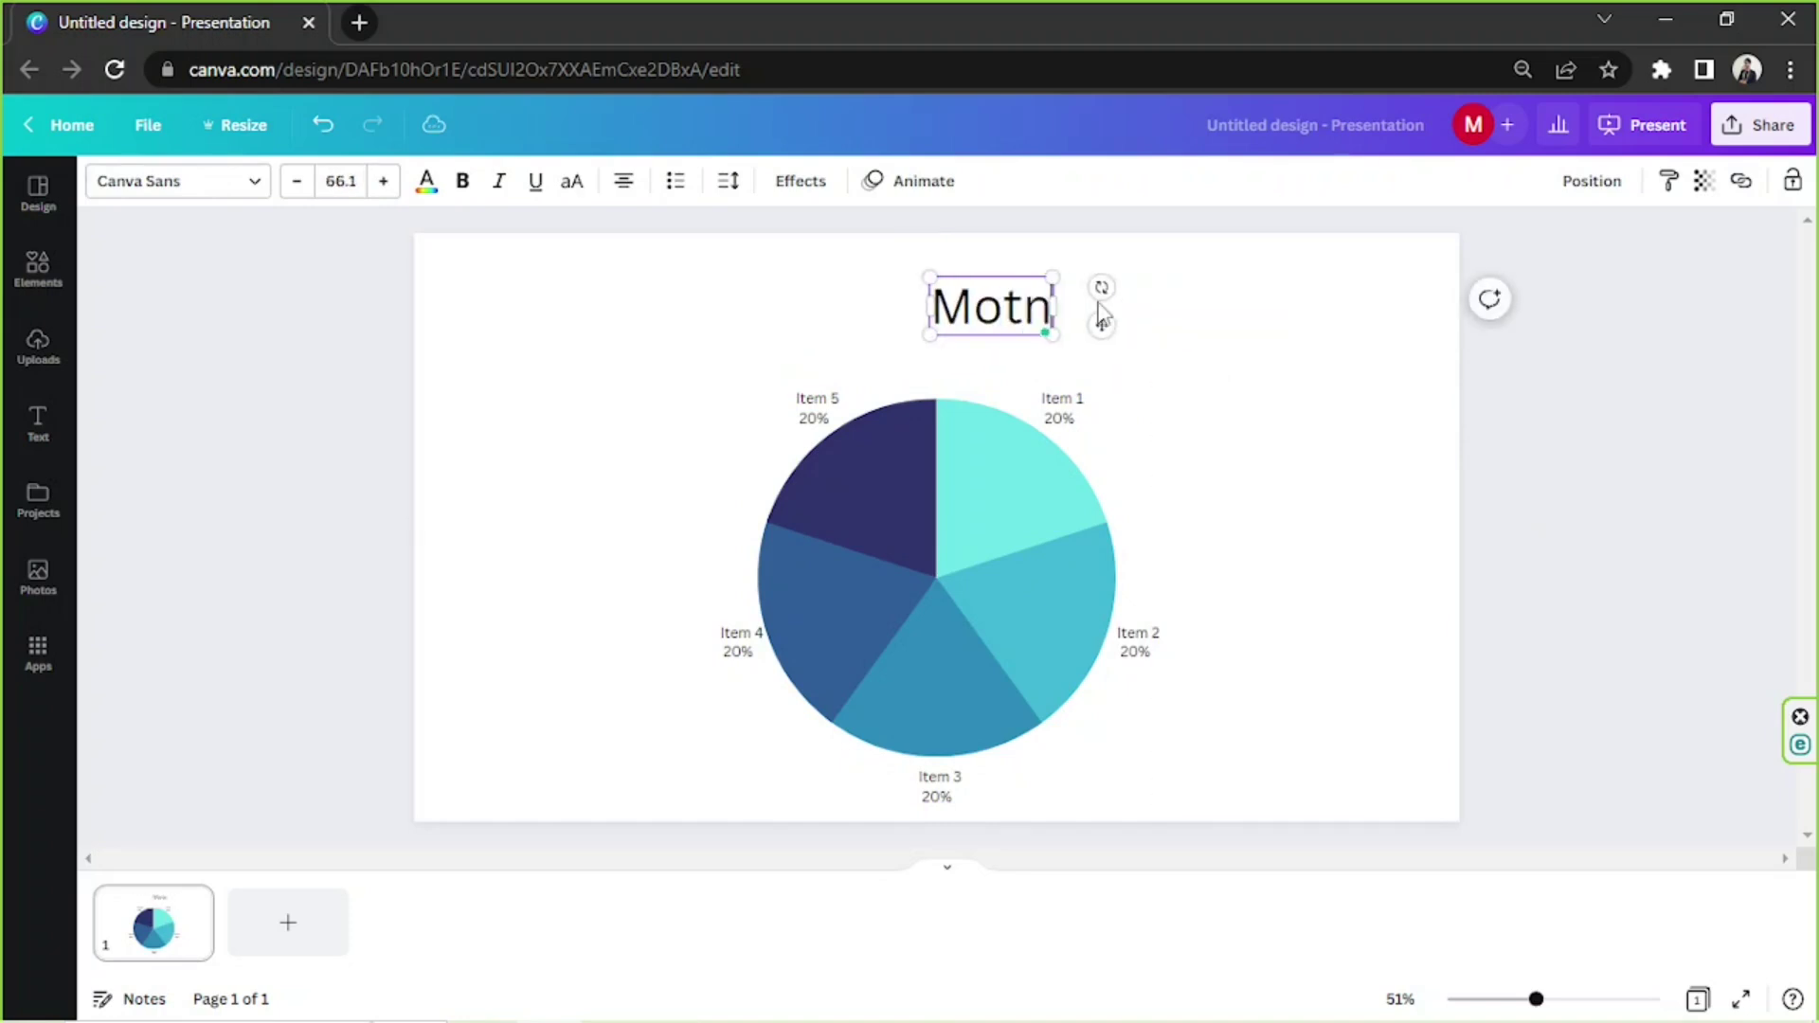
key(ctrl+a)
key(BackSpace)
text(Criteria For Judging)
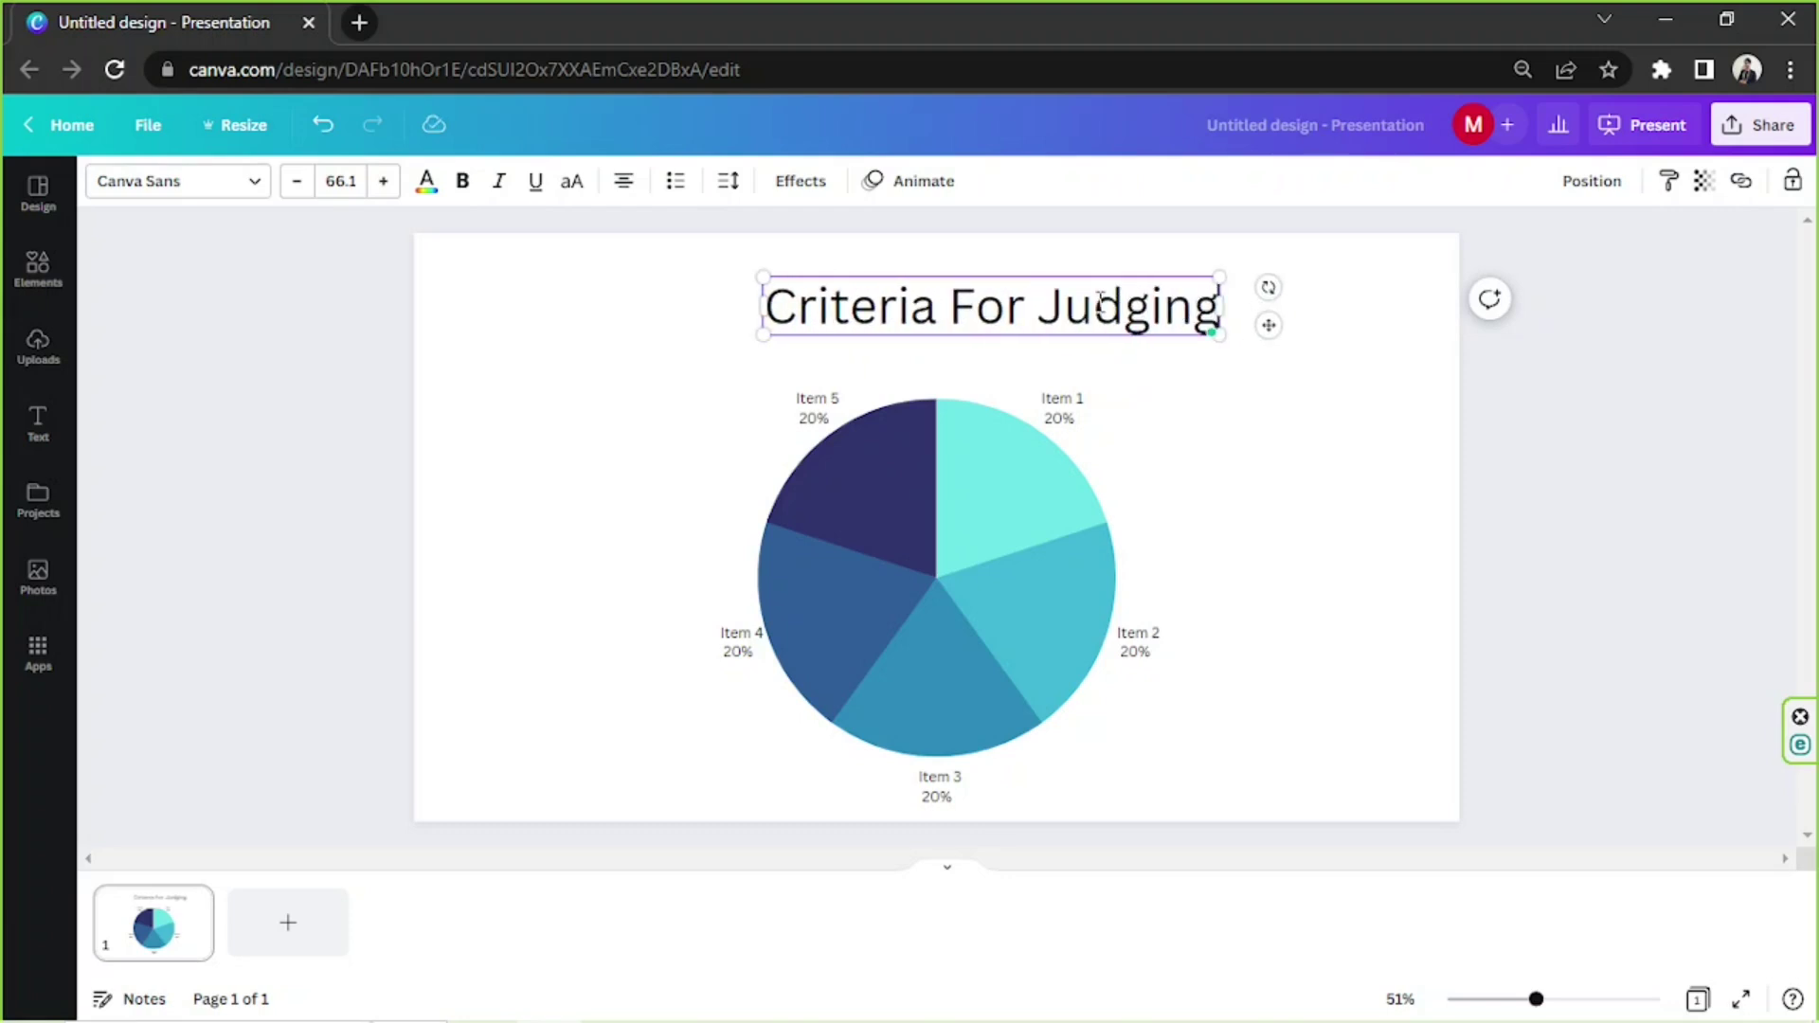
drag(1035, 338, 978, 330)
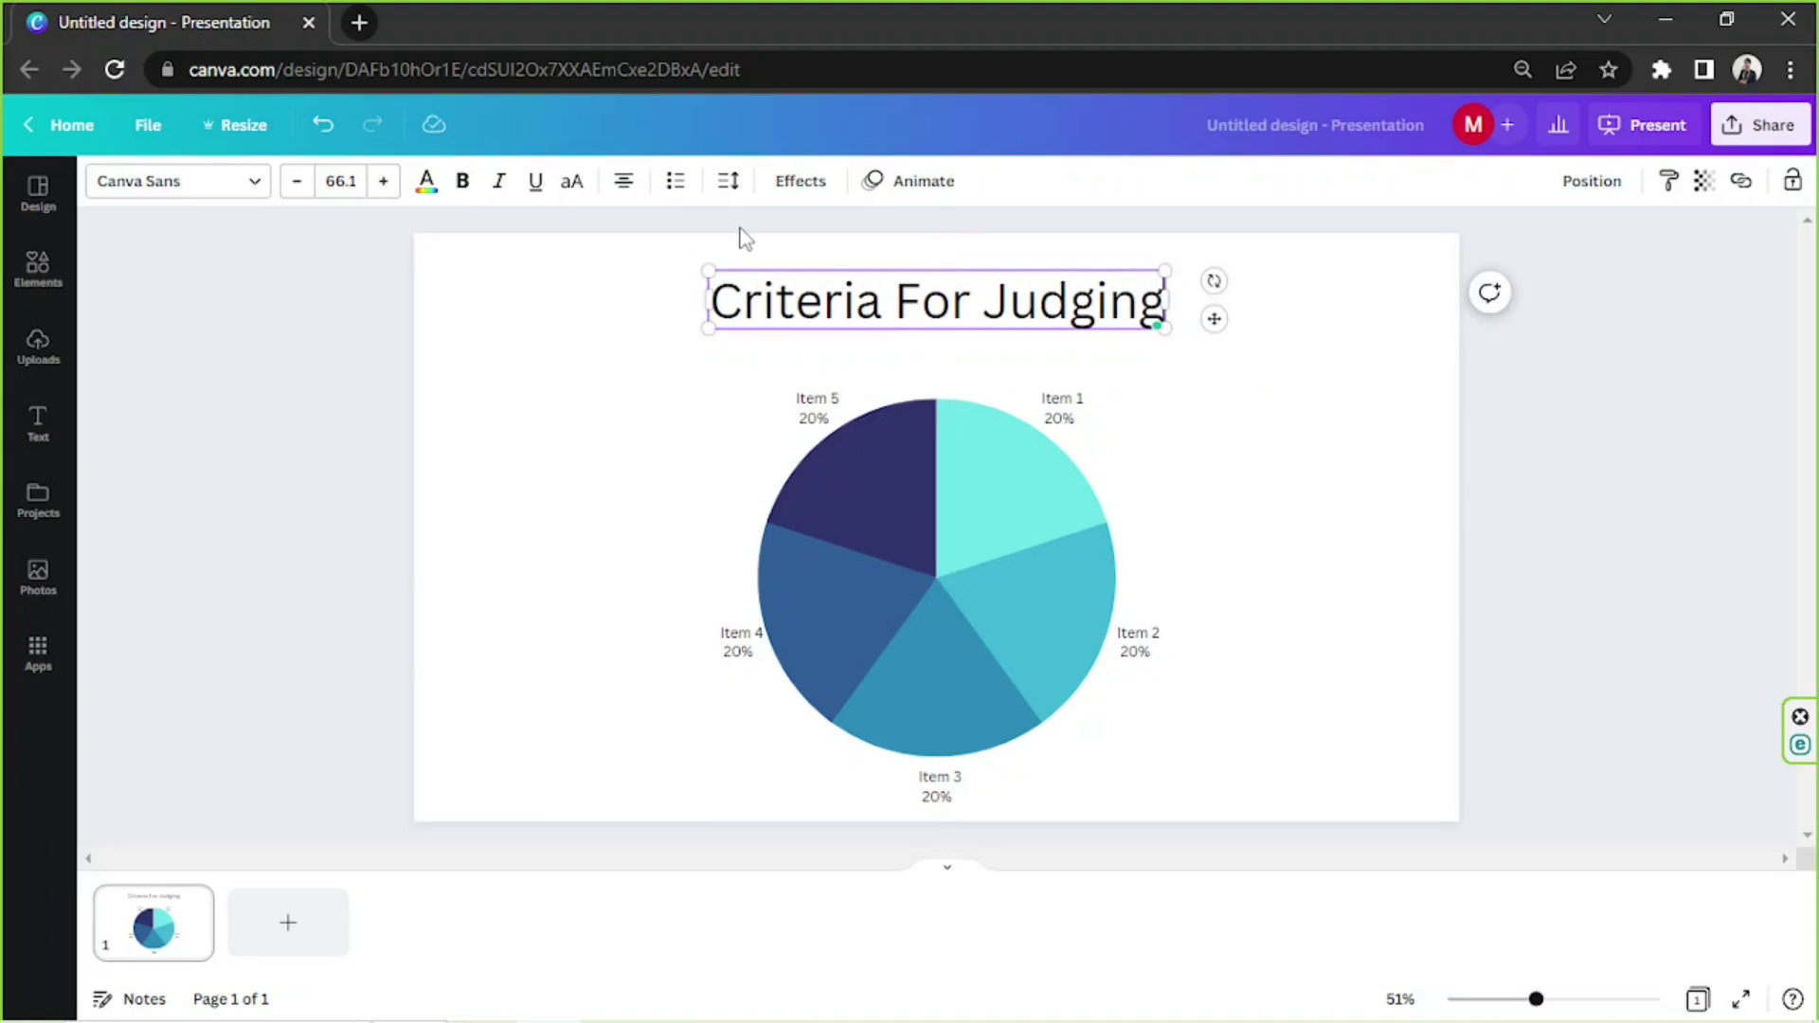
click(599, 394)
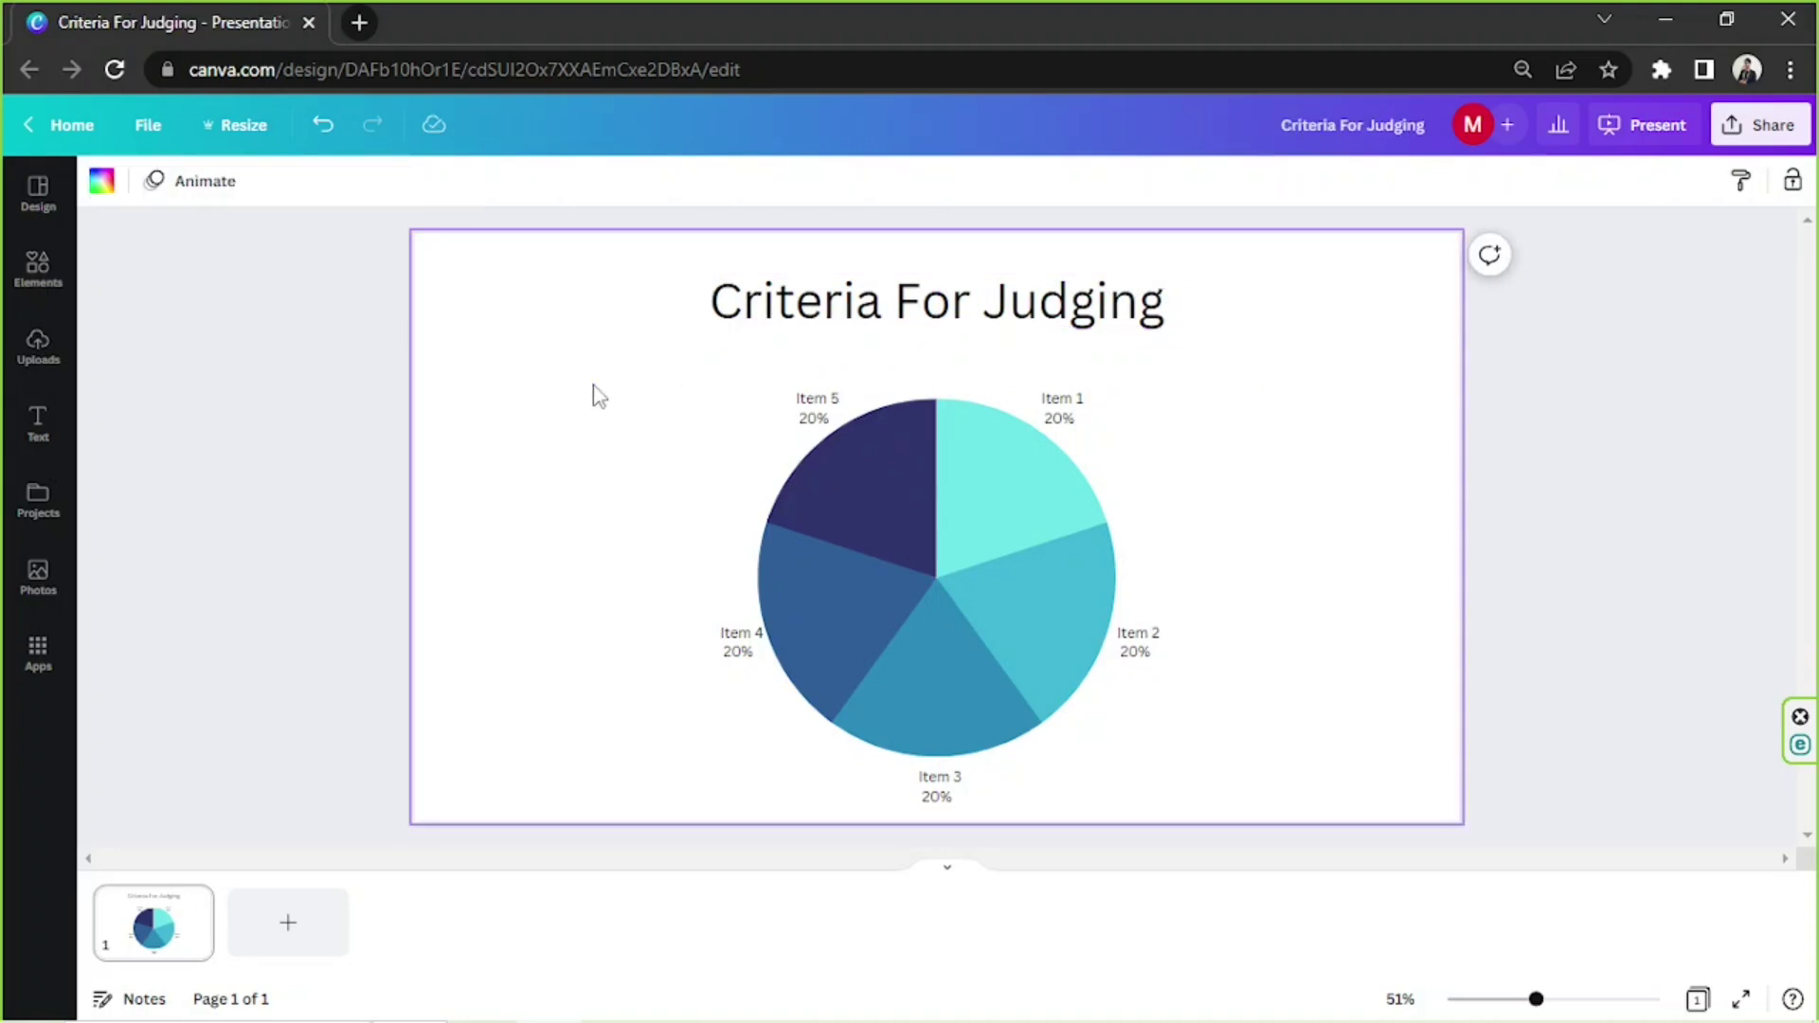
- Rename the chart's first item Originality and set its value to 35
click(885, 625)
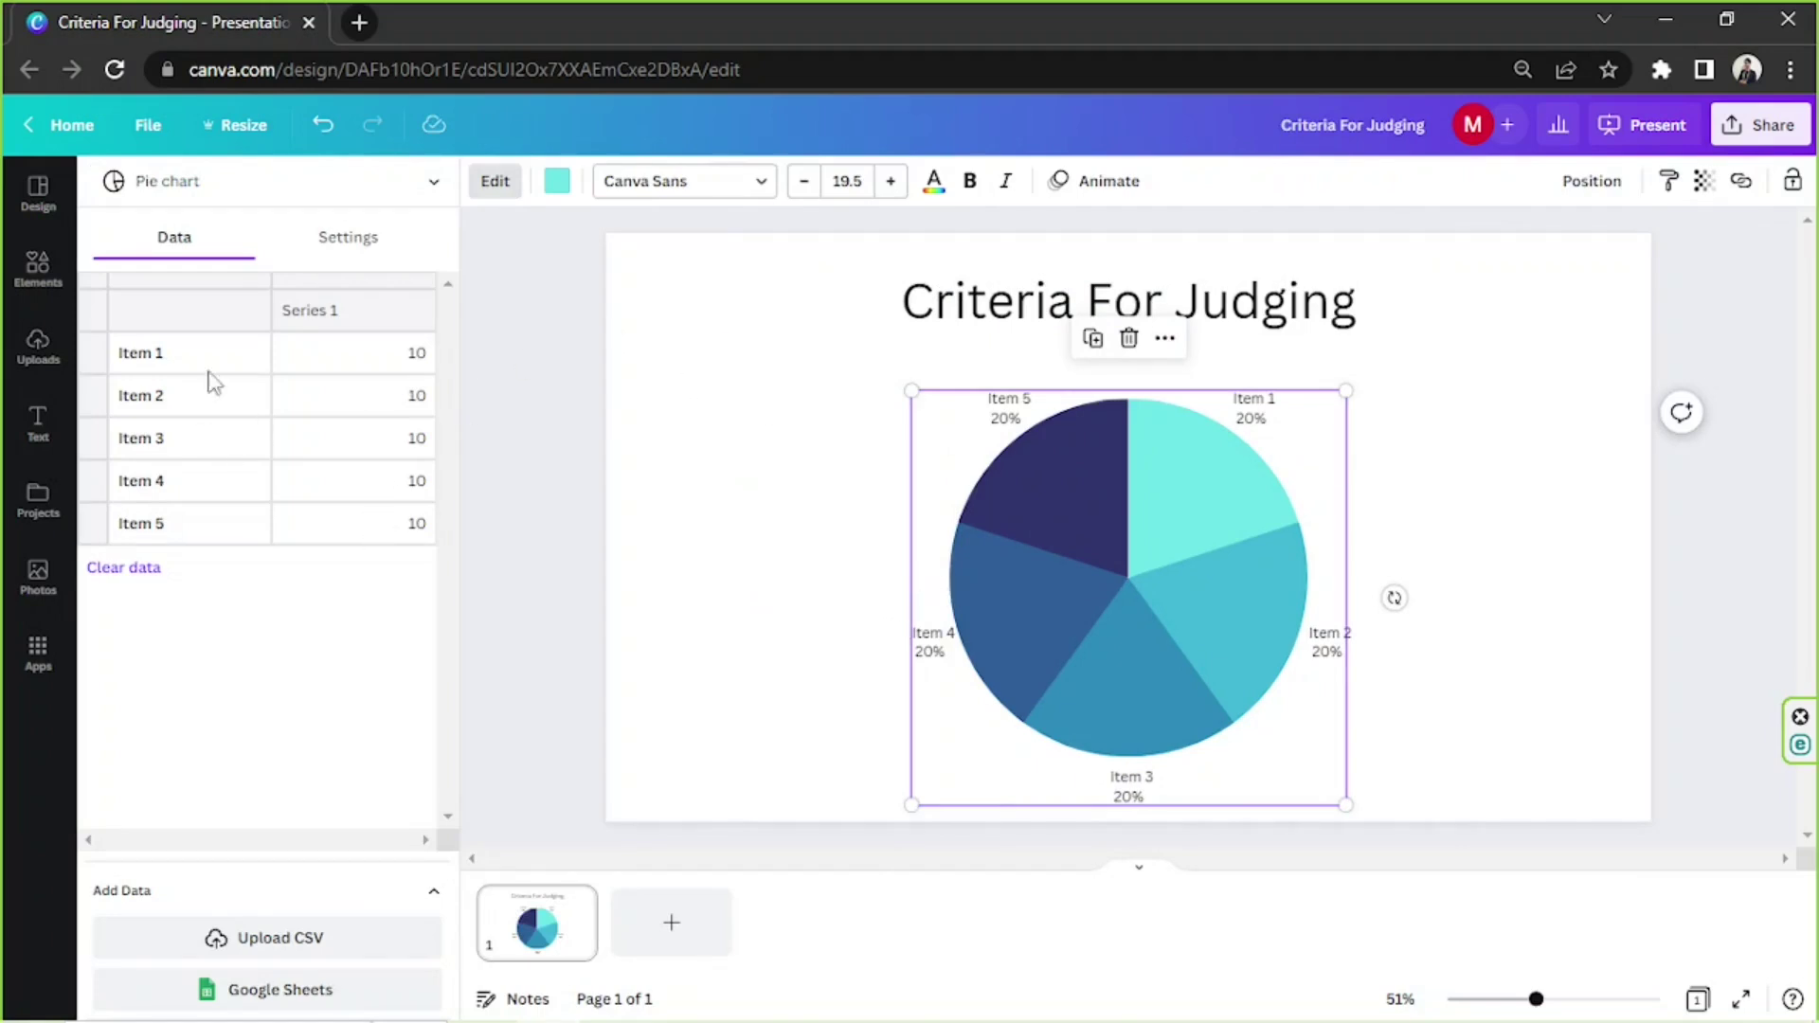
click(149, 356)
drag(166, 353, 122, 346)
text(S)
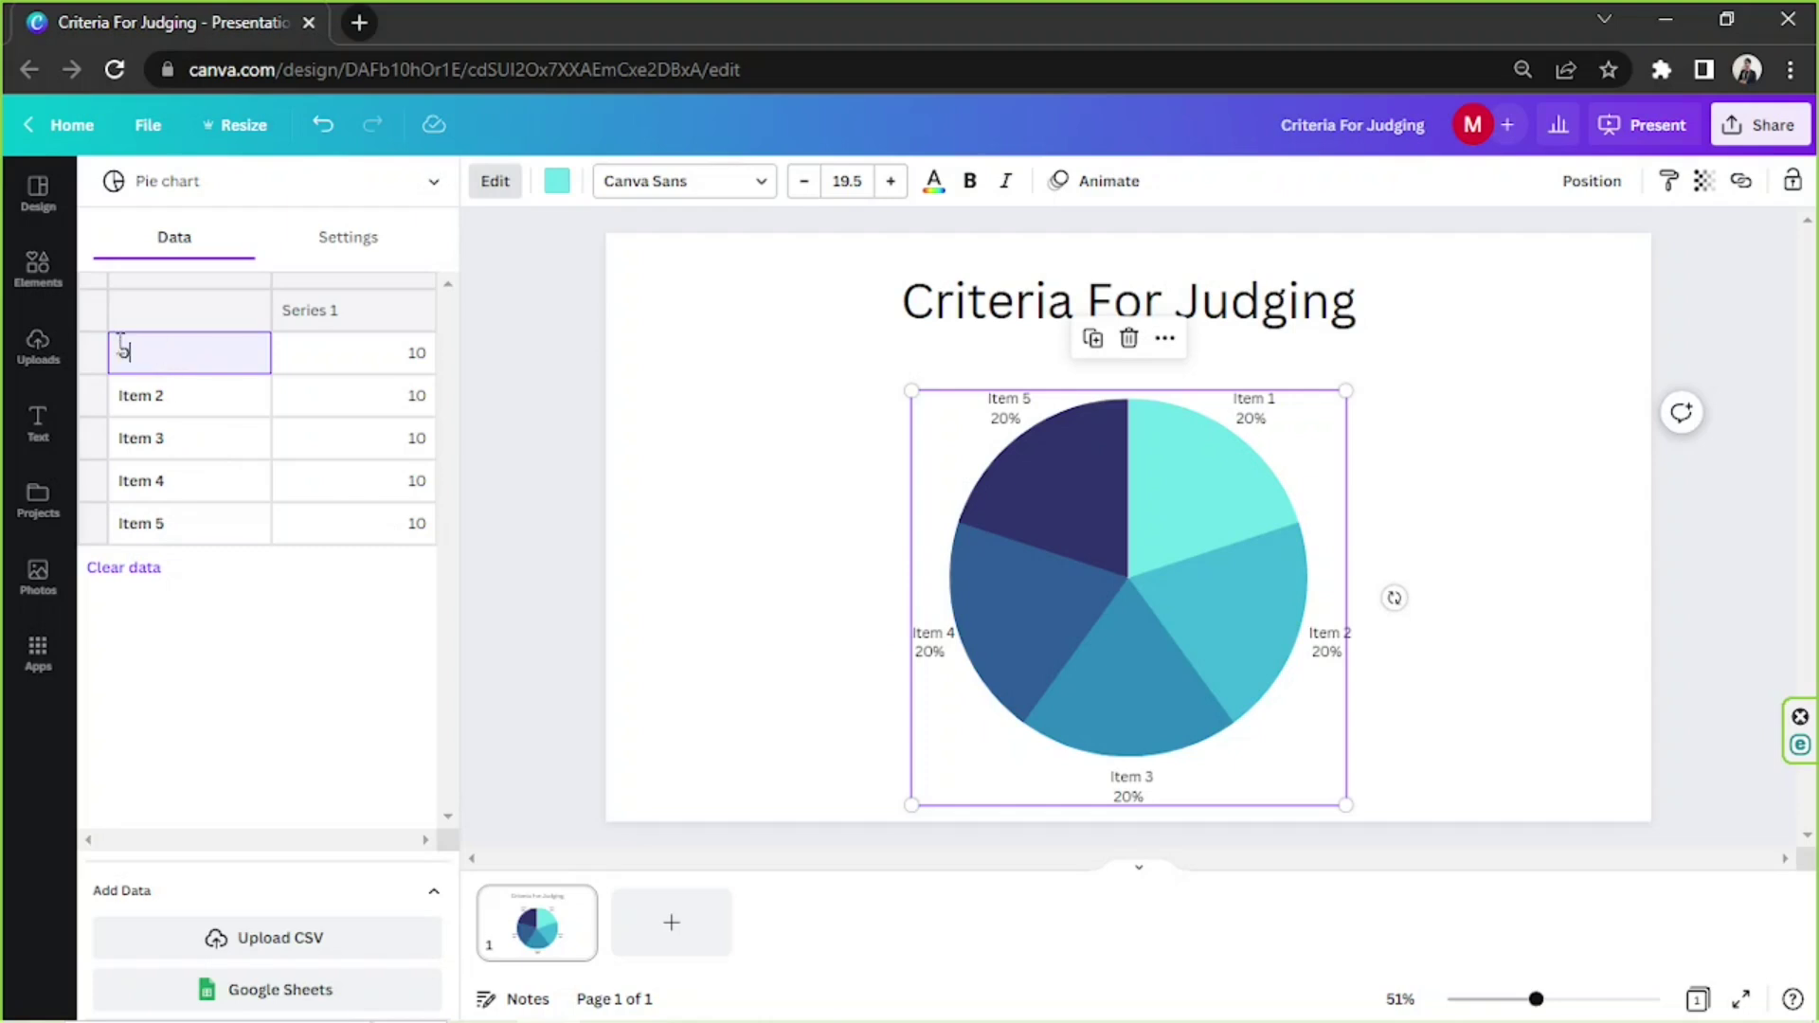
text(riginality)
click(313, 369)
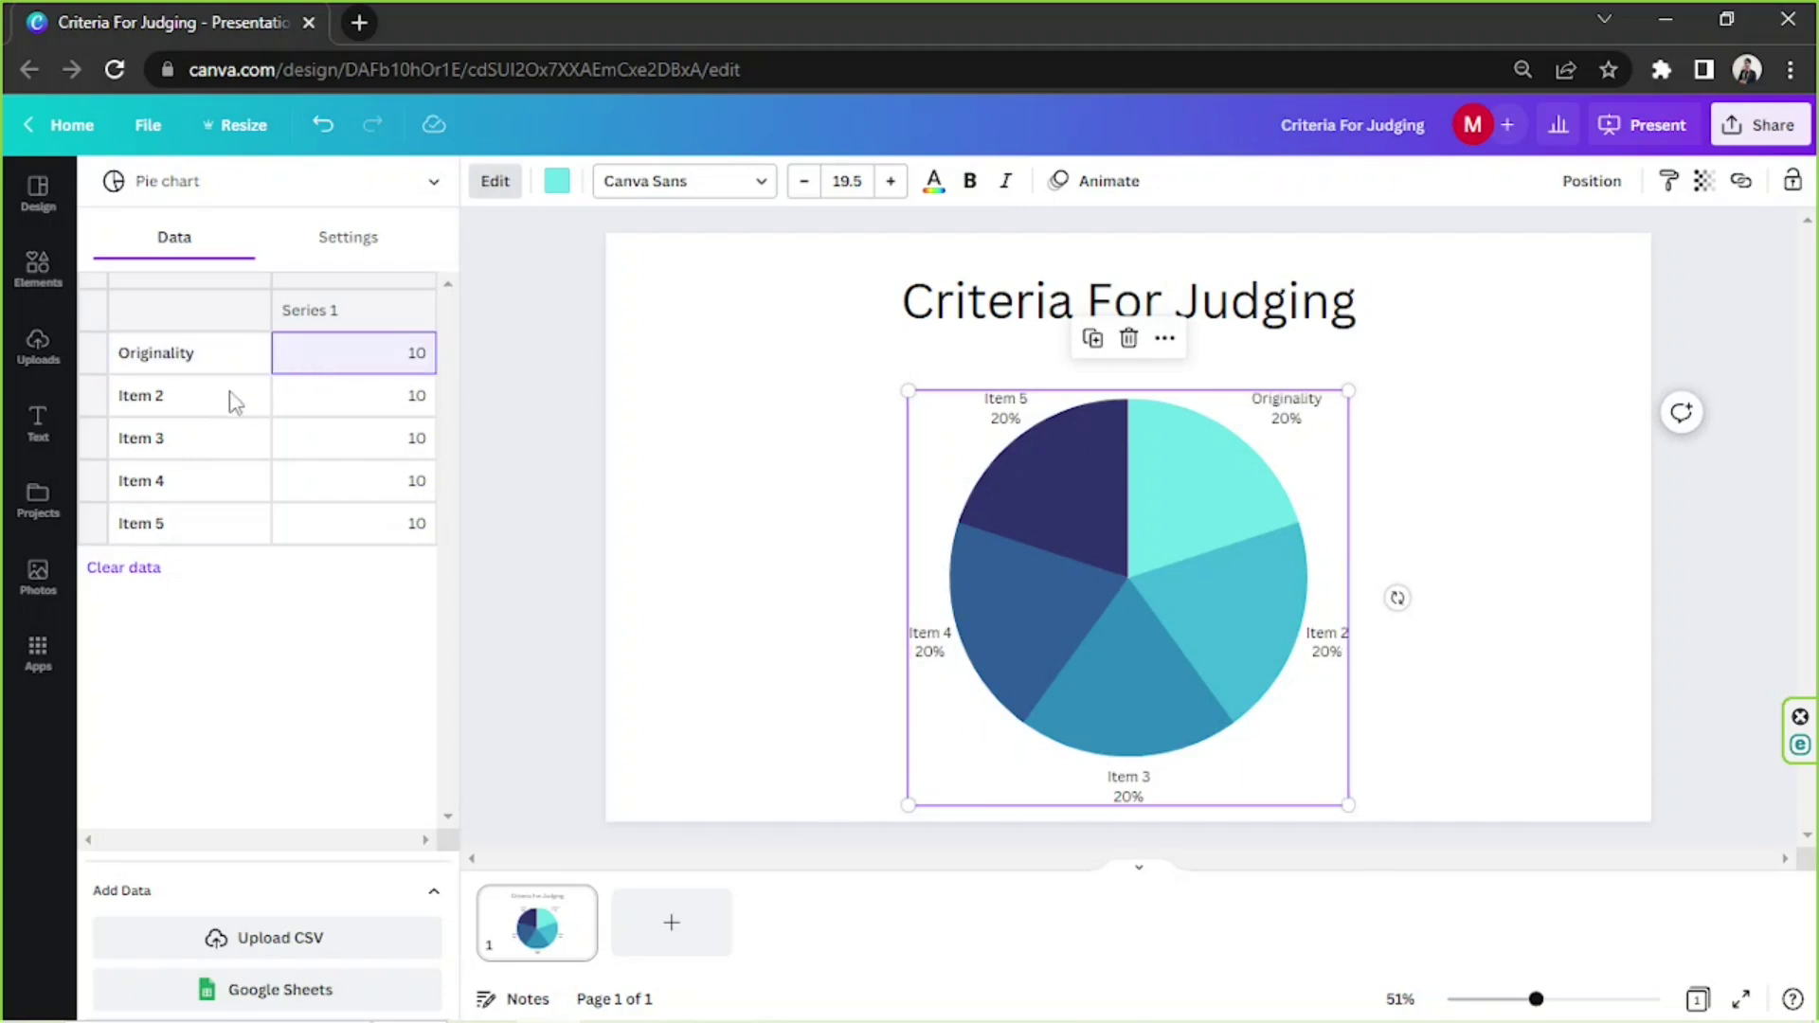
double_click(358, 365)
text(35)
click(269, 413)
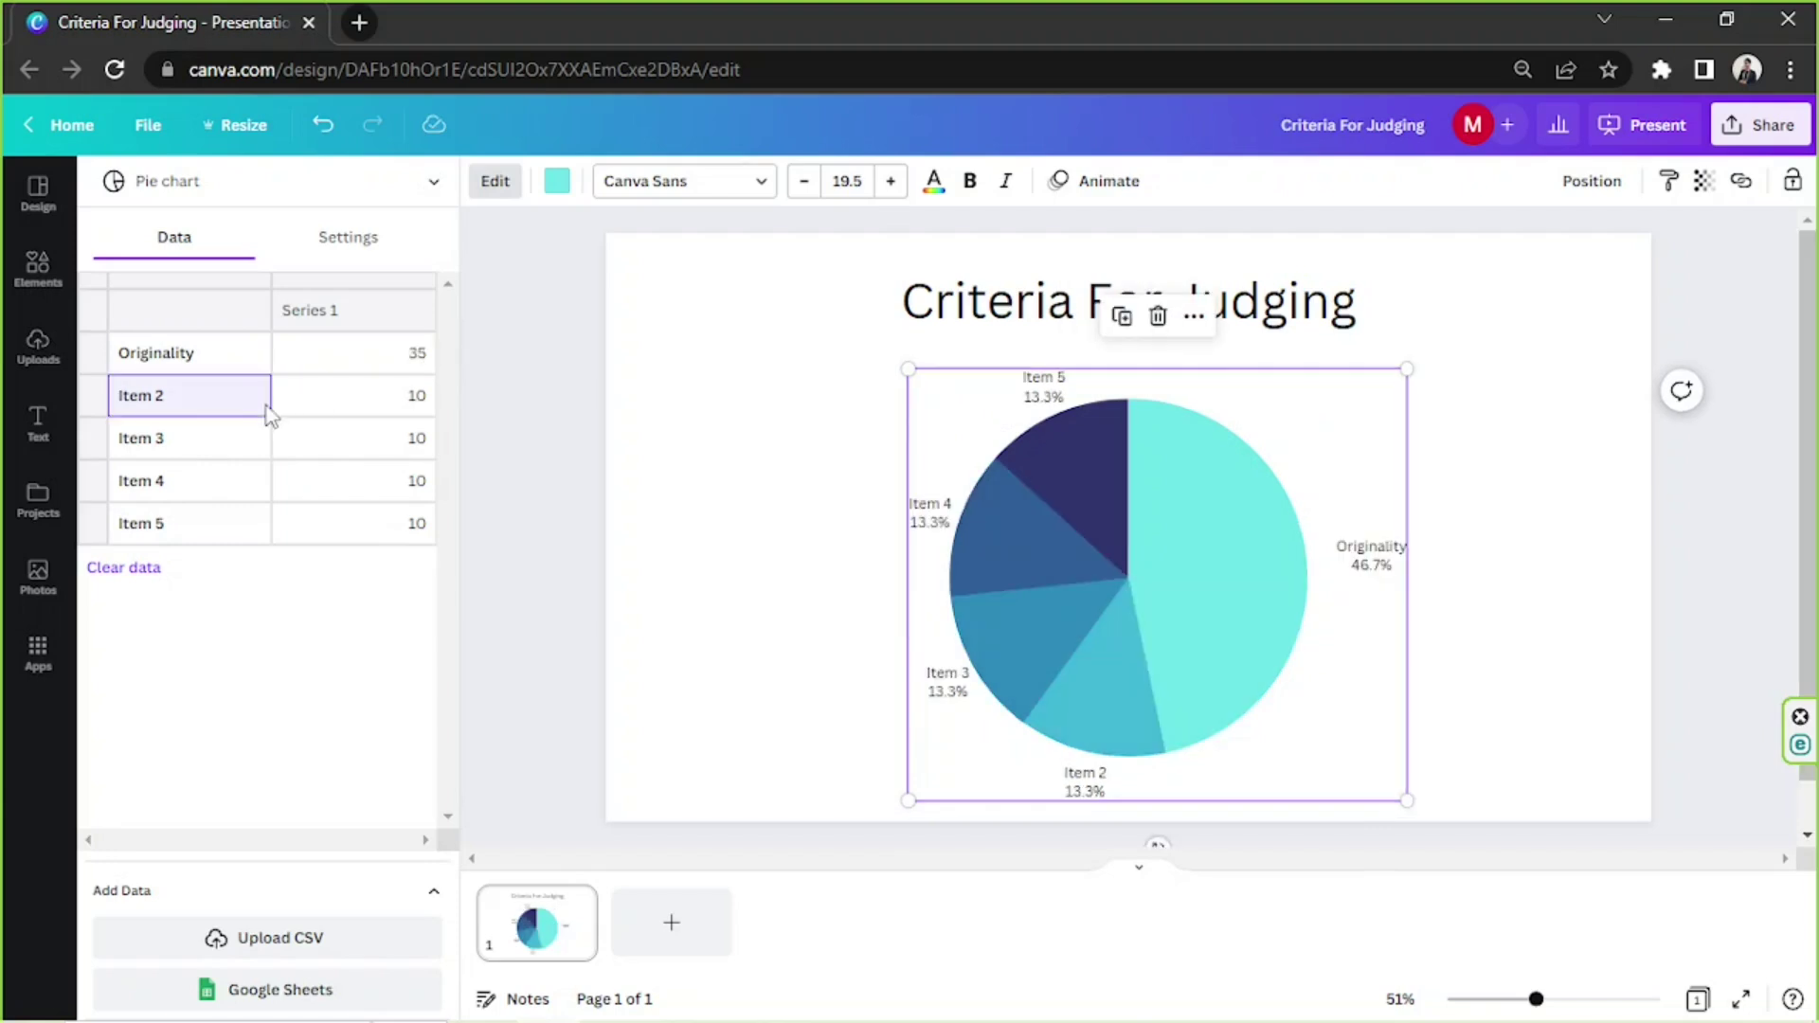
- Rename the chart's second item Relevance and set its value to 25
double_click(235, 414)
text(Relevance)
click(417, 396)
double_click(417, 396)
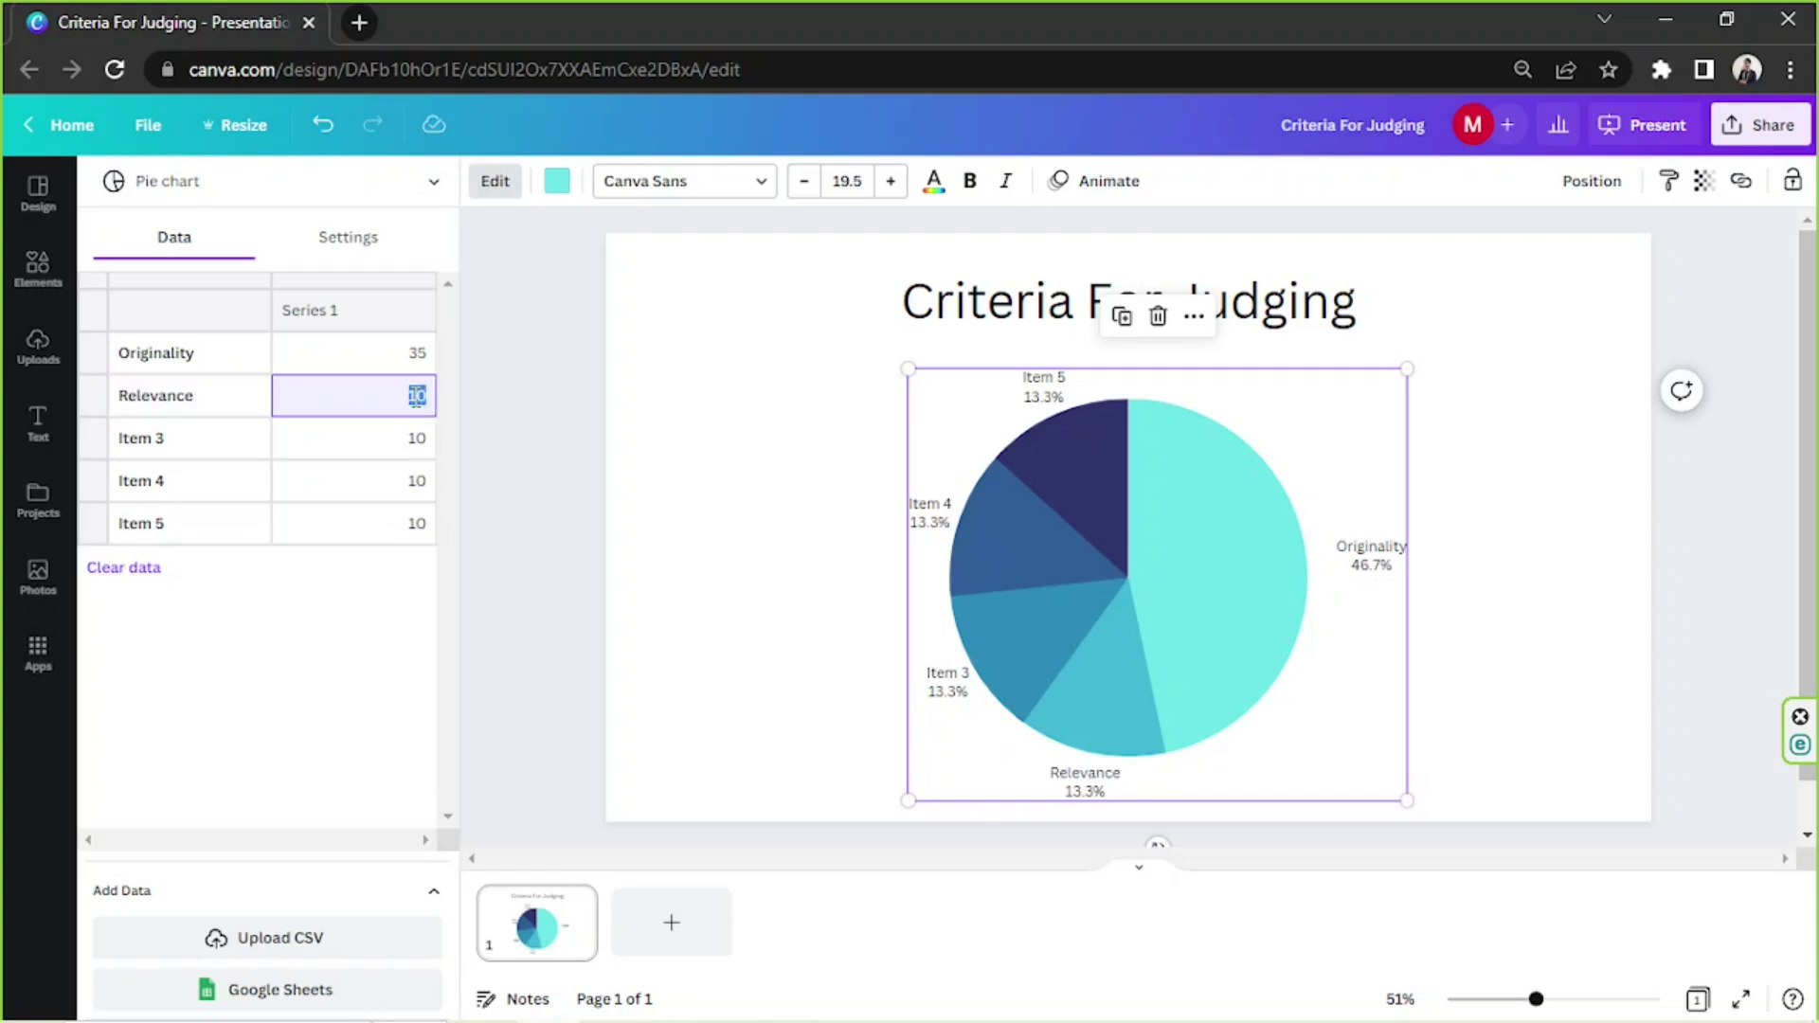
text(25)
click(166, 445)
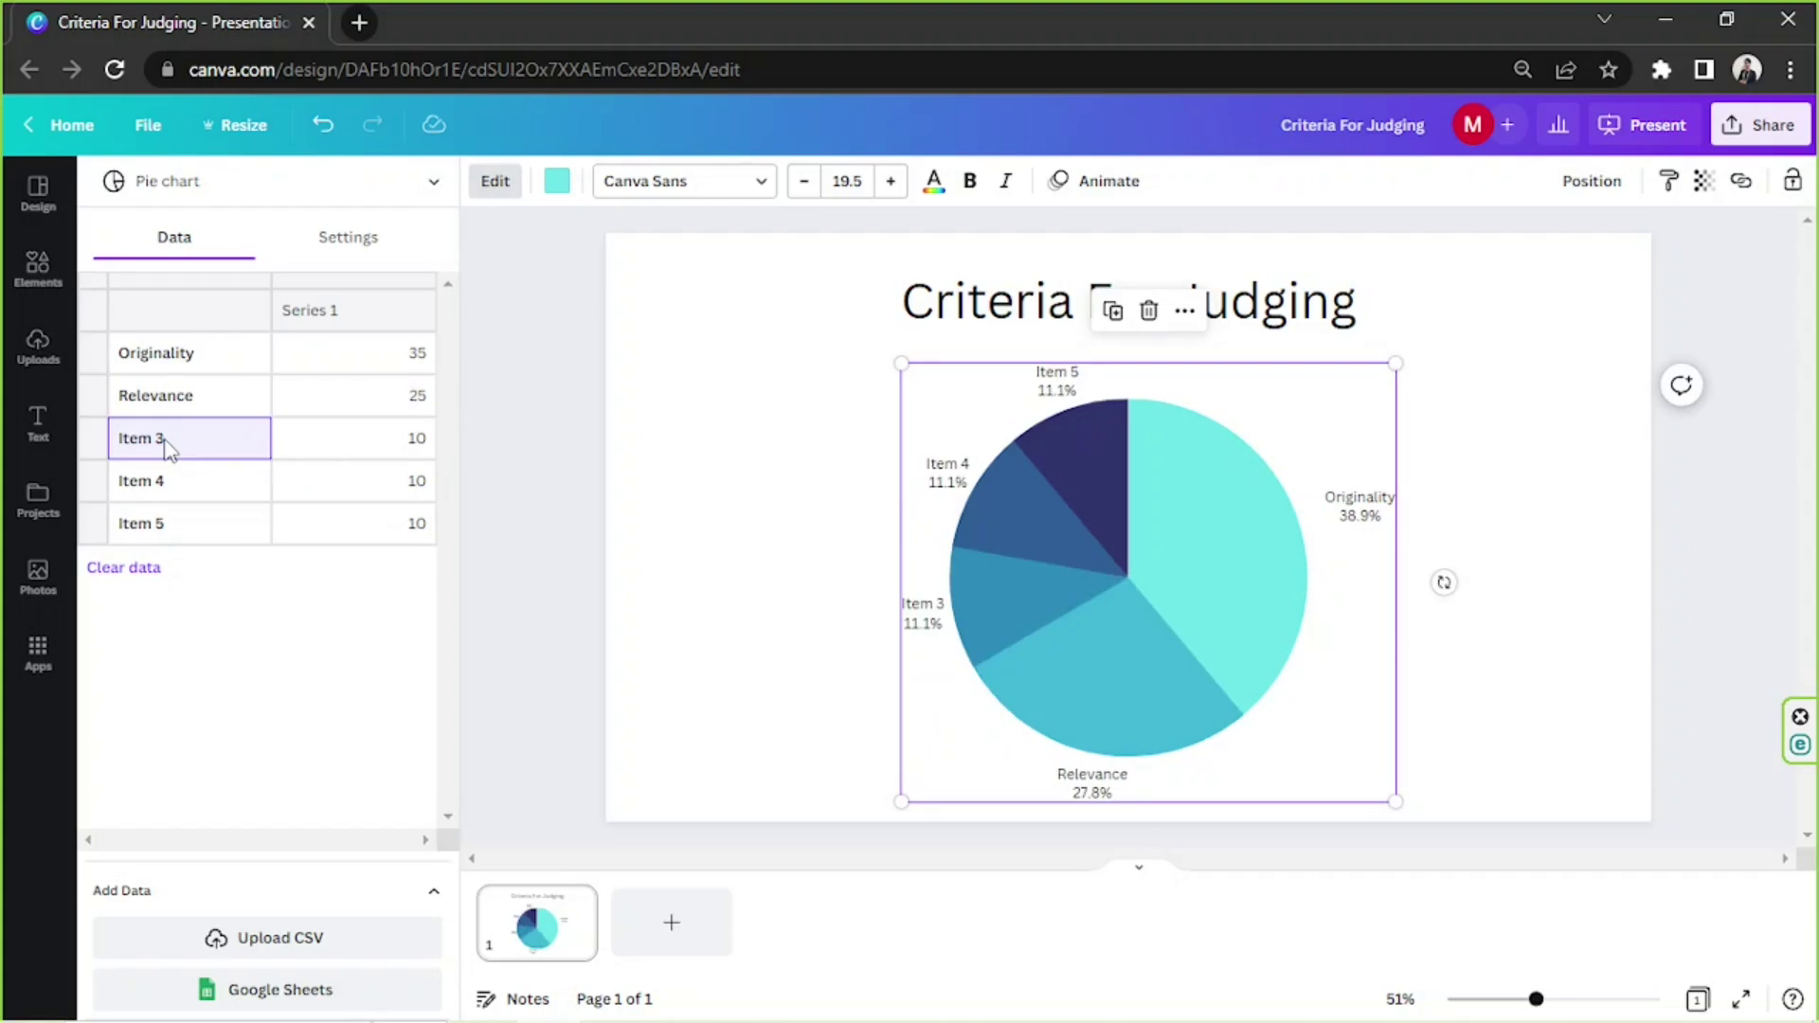
- Clear all of the pie chart's data and label the first two rows Originality and Relevance
click(121, 569)
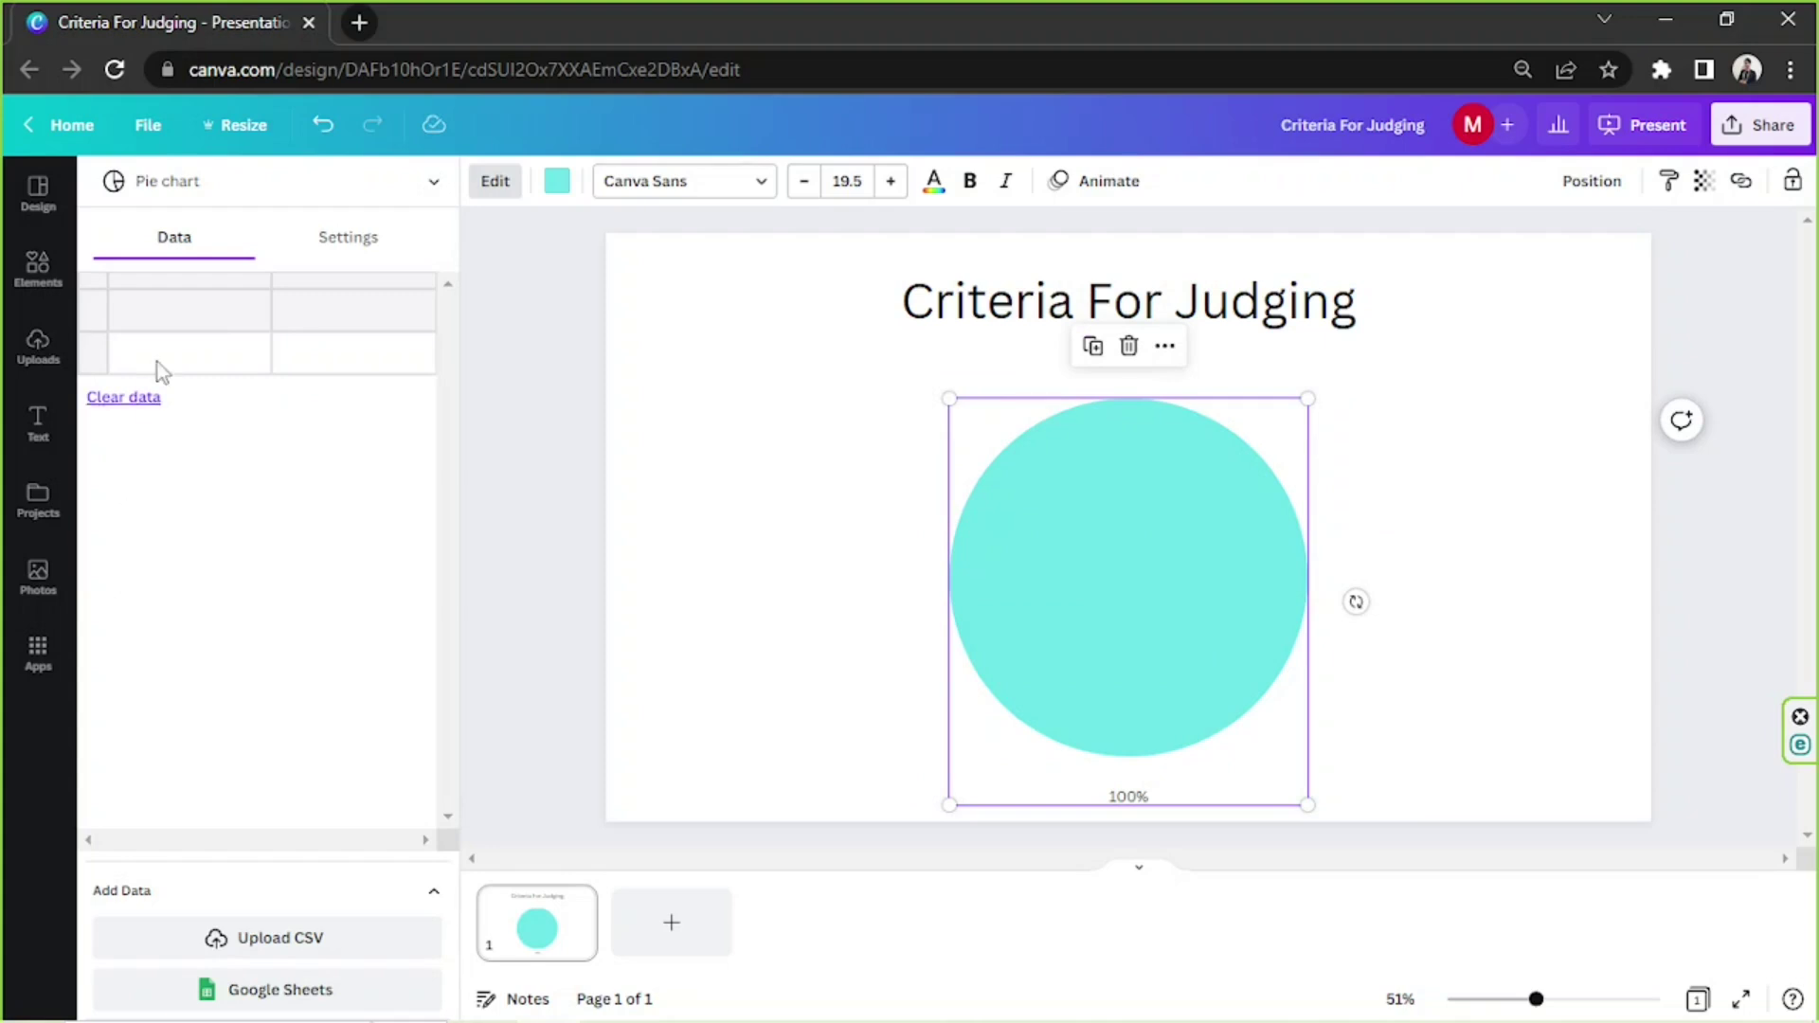
click(180, 320)
click(179, 358)
text(Originality)
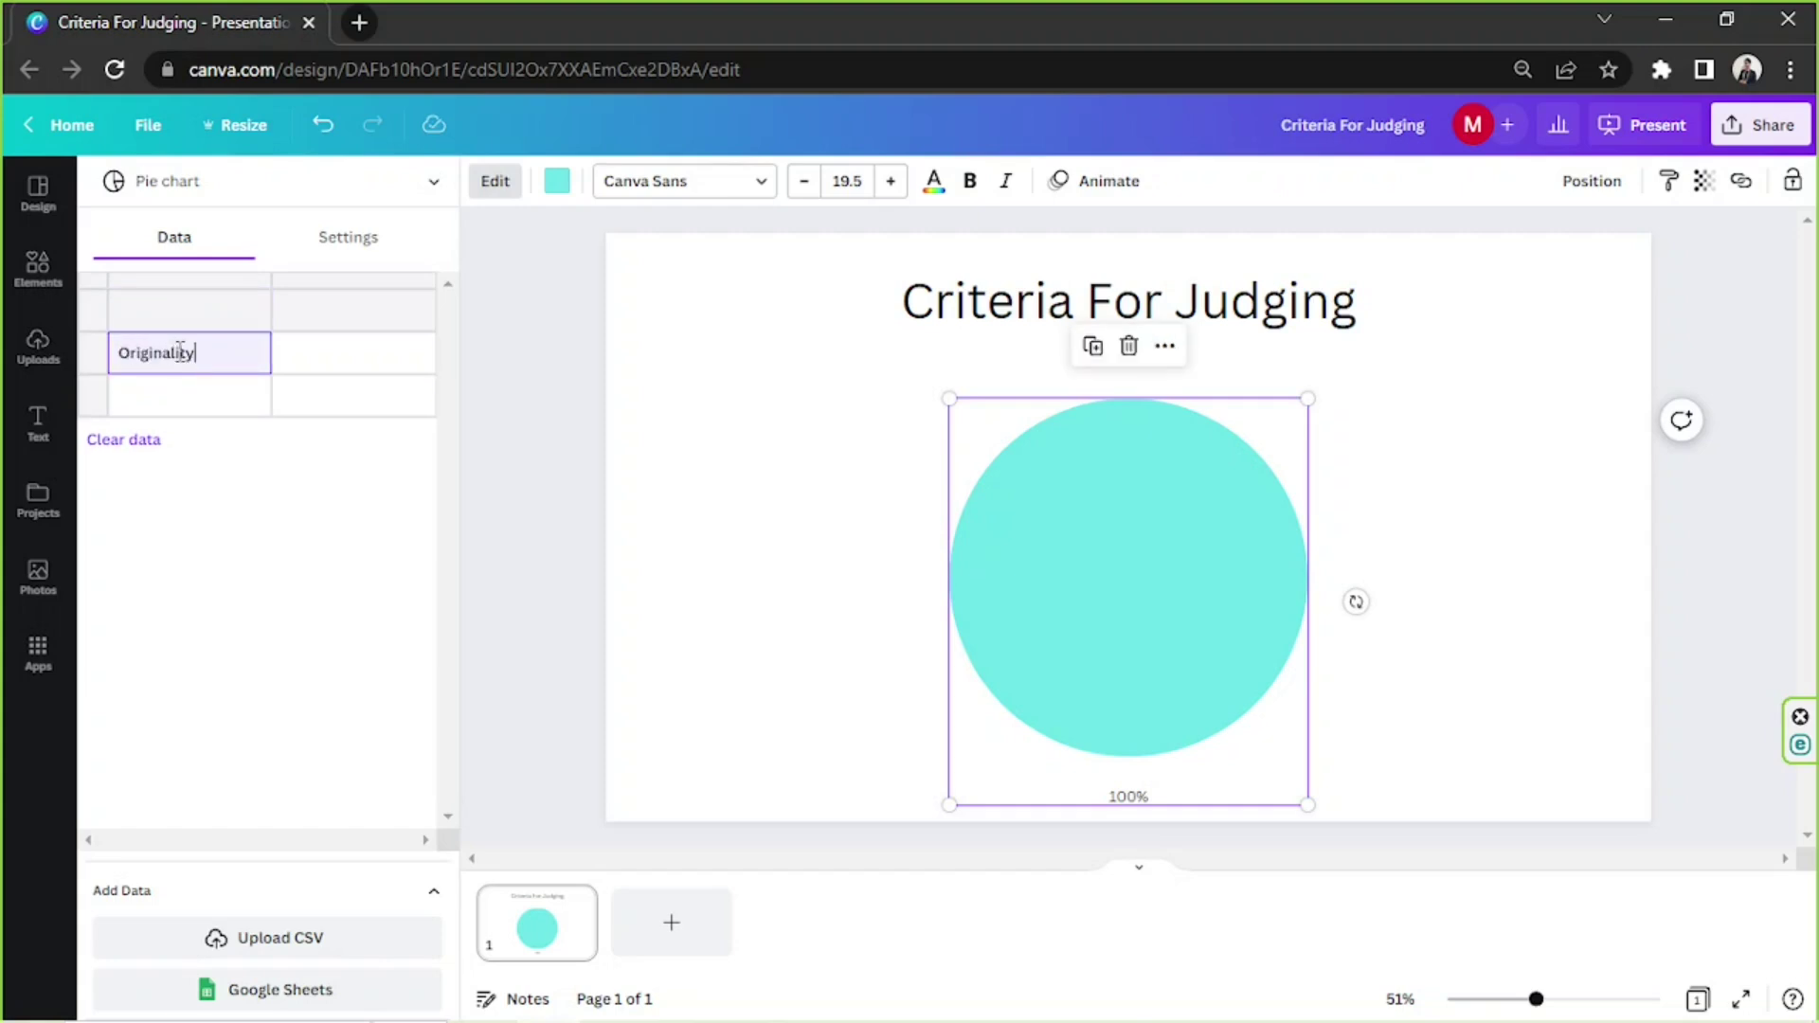
key(Return)
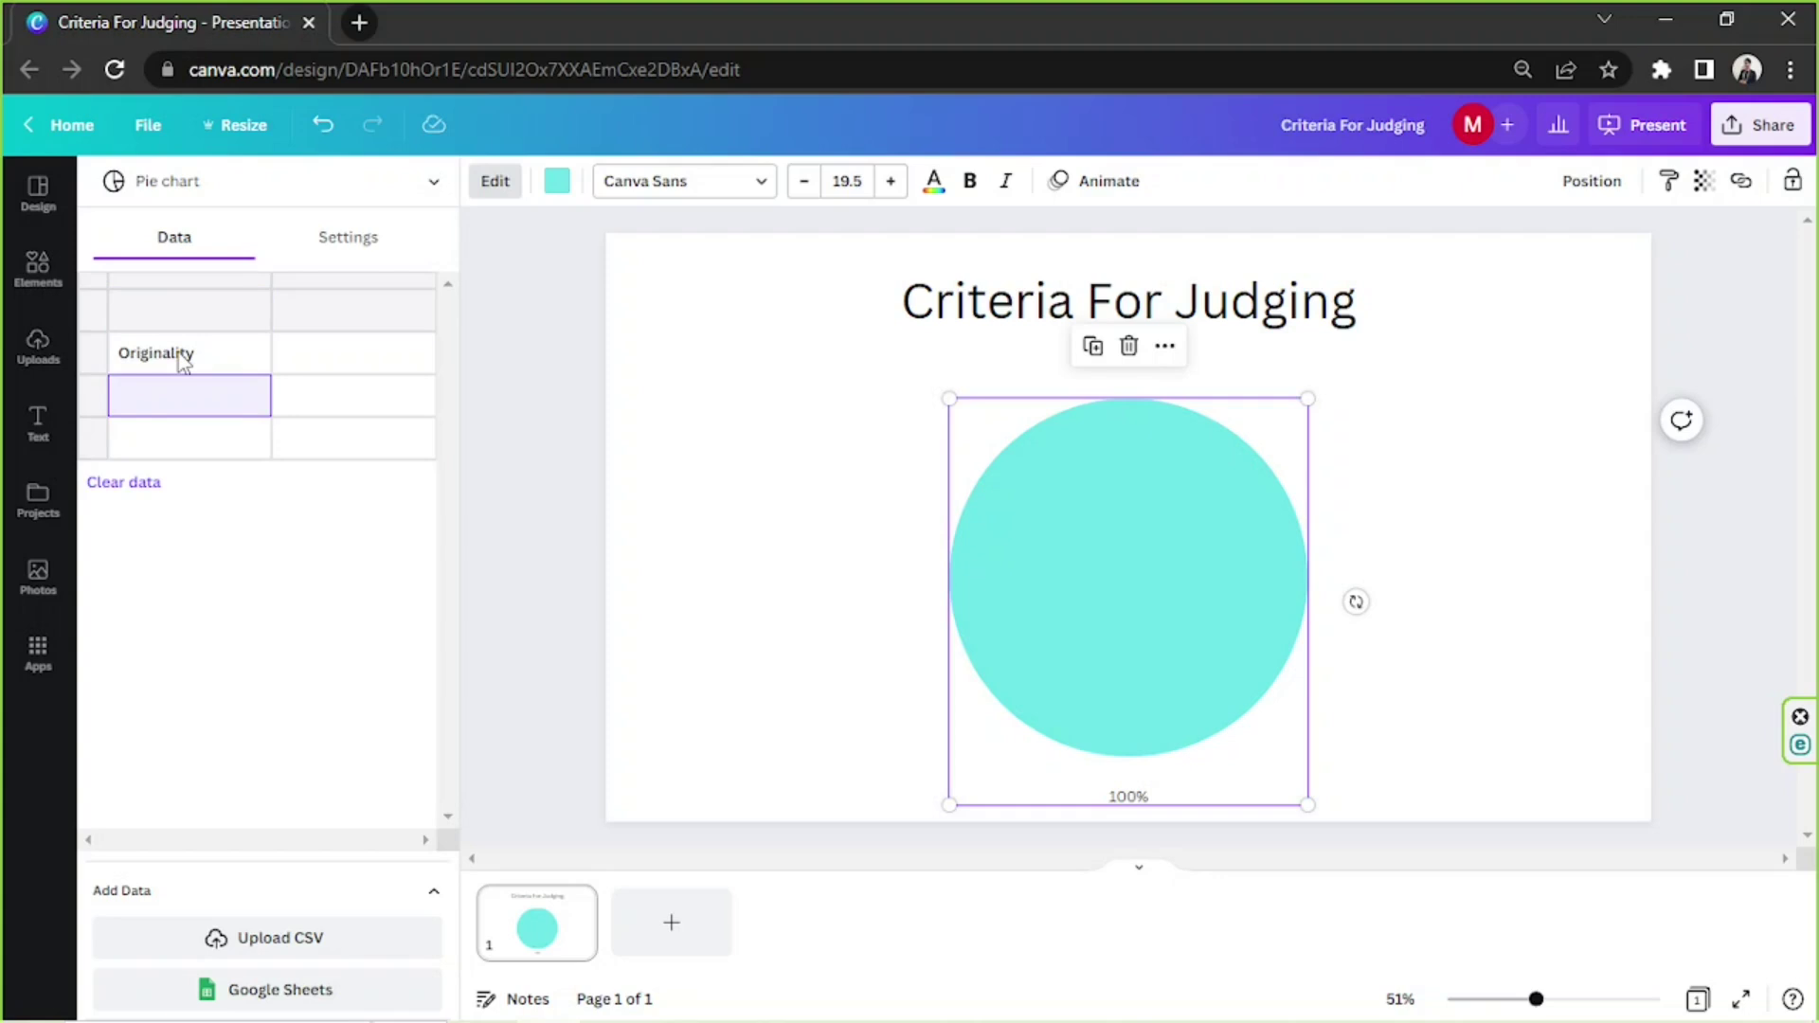
text(Relevance)
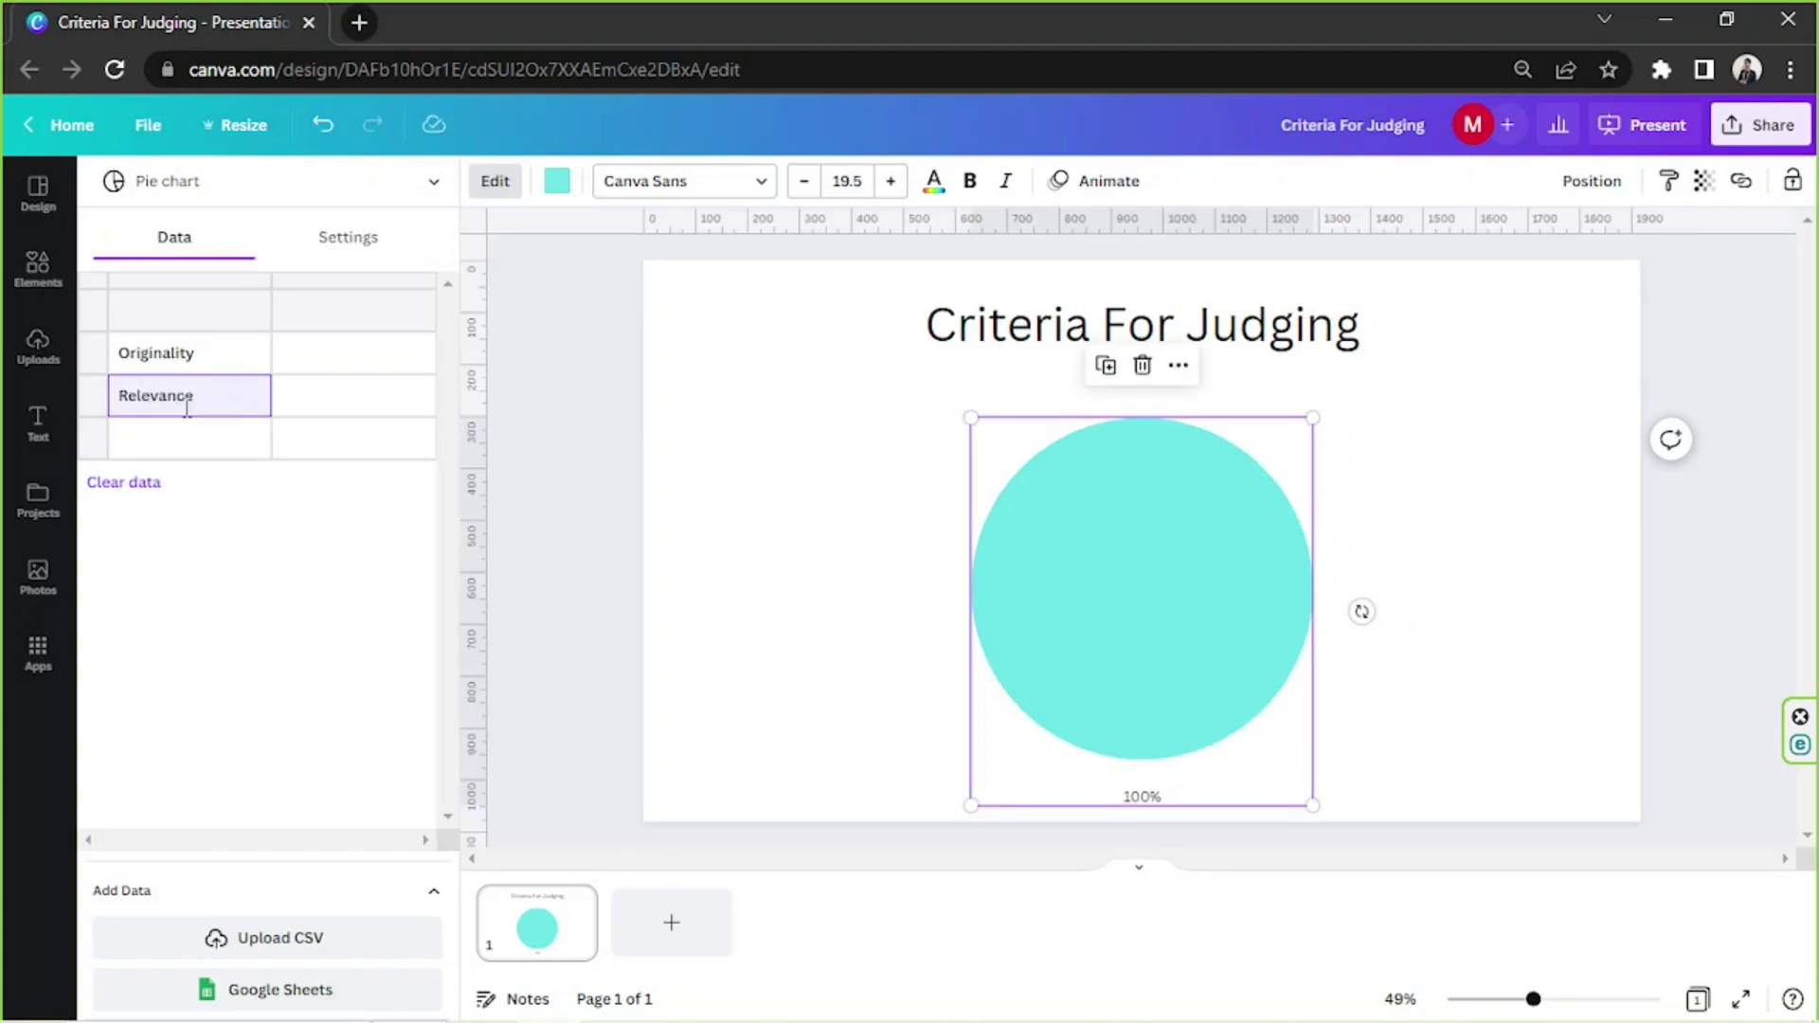
- Label the chart data's third row Creativity and the fourth row Social Media Engagement
click(191, 443)
text(Cleanliness)
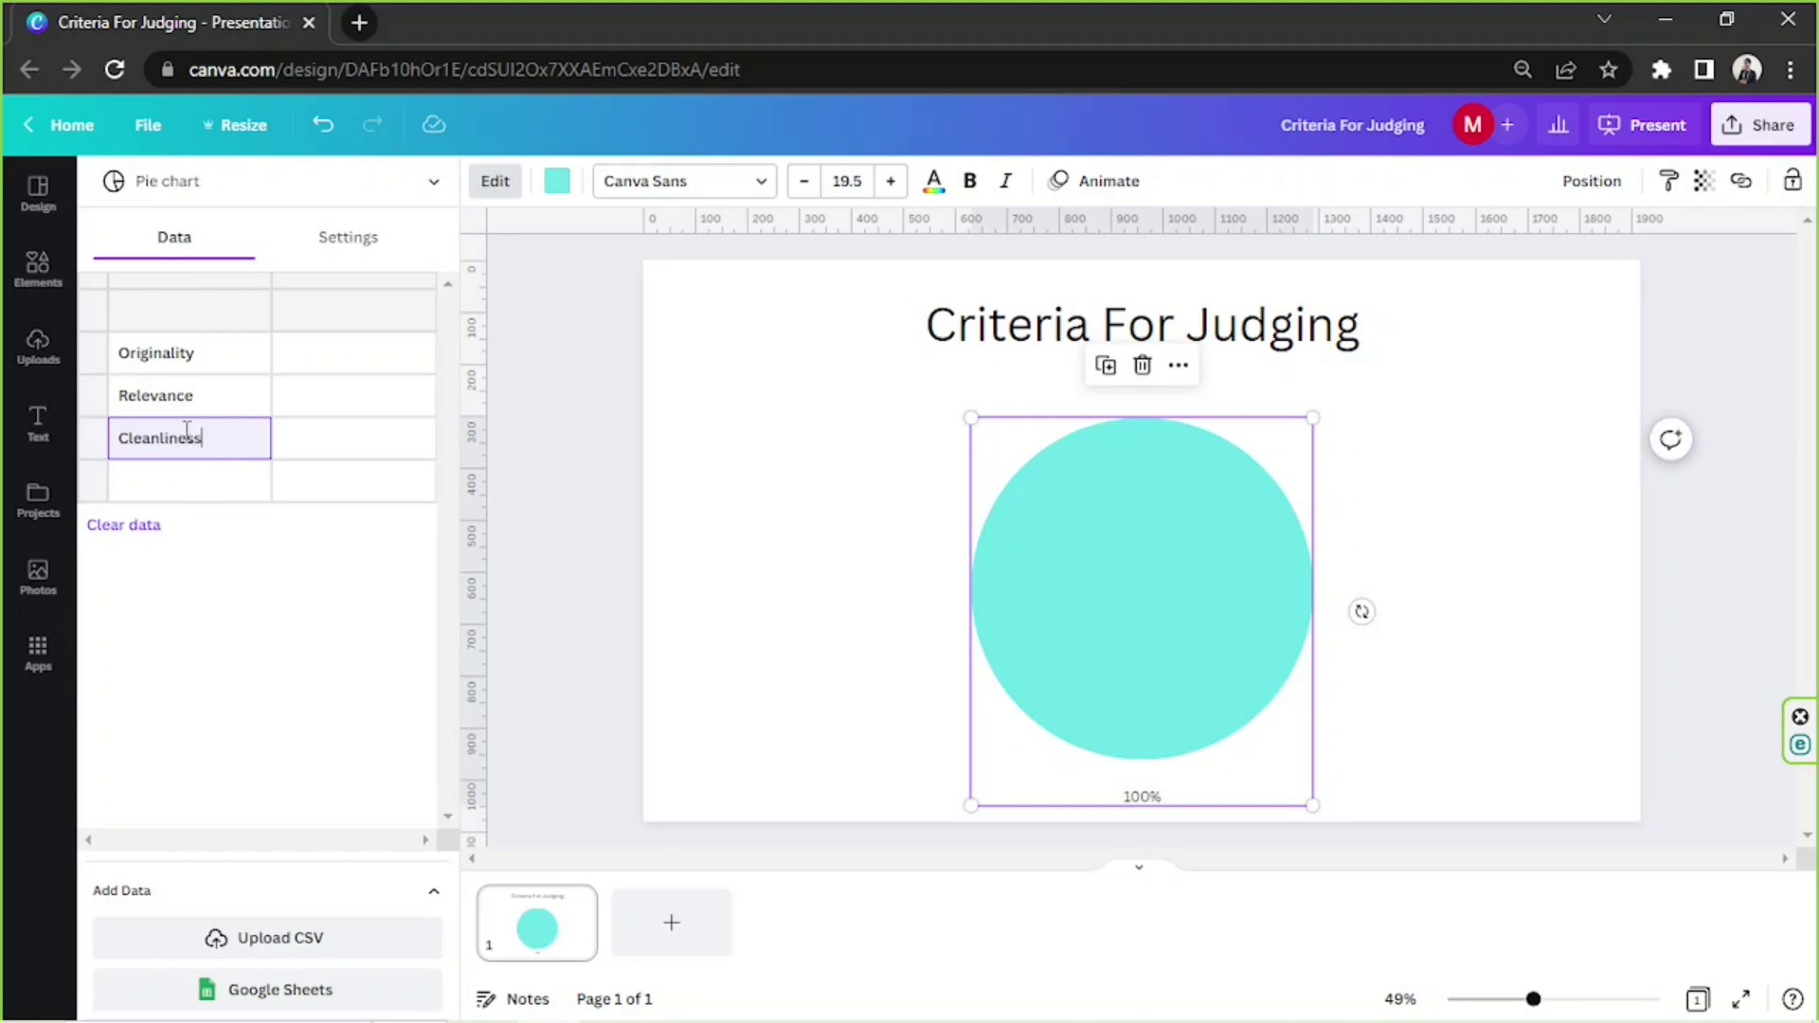
drag(204, 438, 91, 440)
text(Creativity)
click(173, 483)
text(Cl)
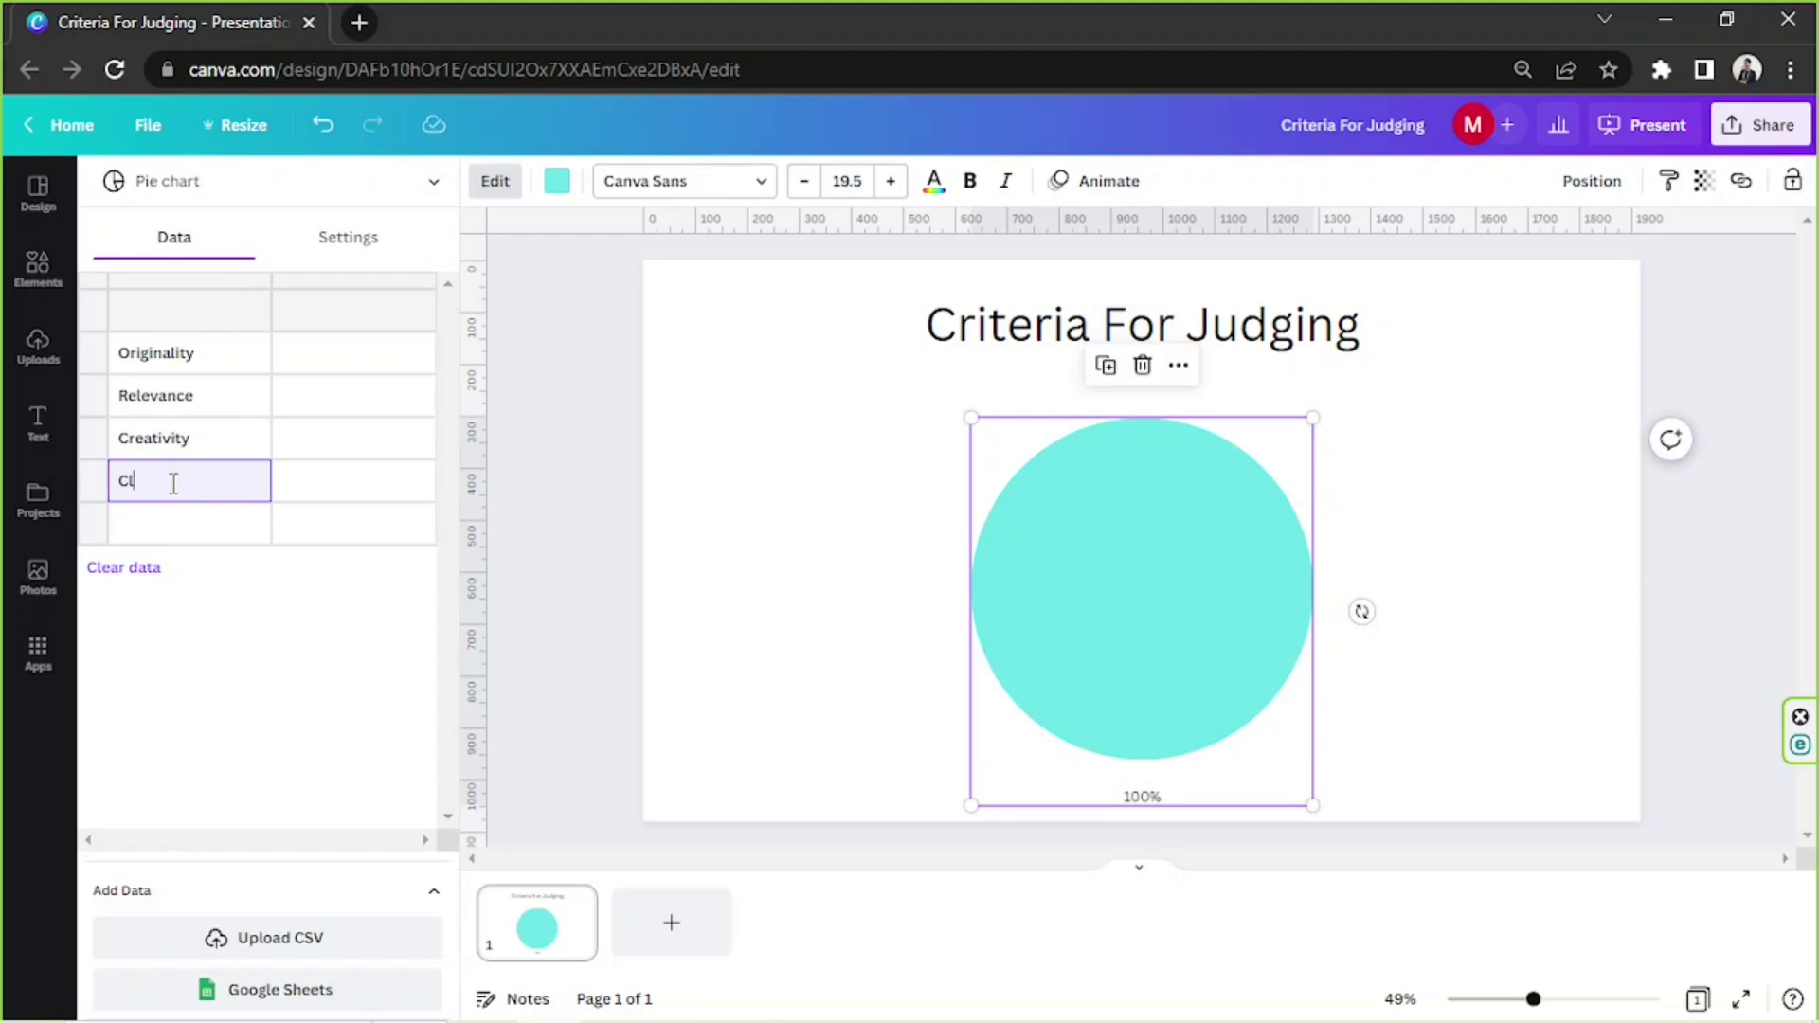
key(BackSpace)
key(BackSpace)
text(Social Media Engagement)
click(186, 457)
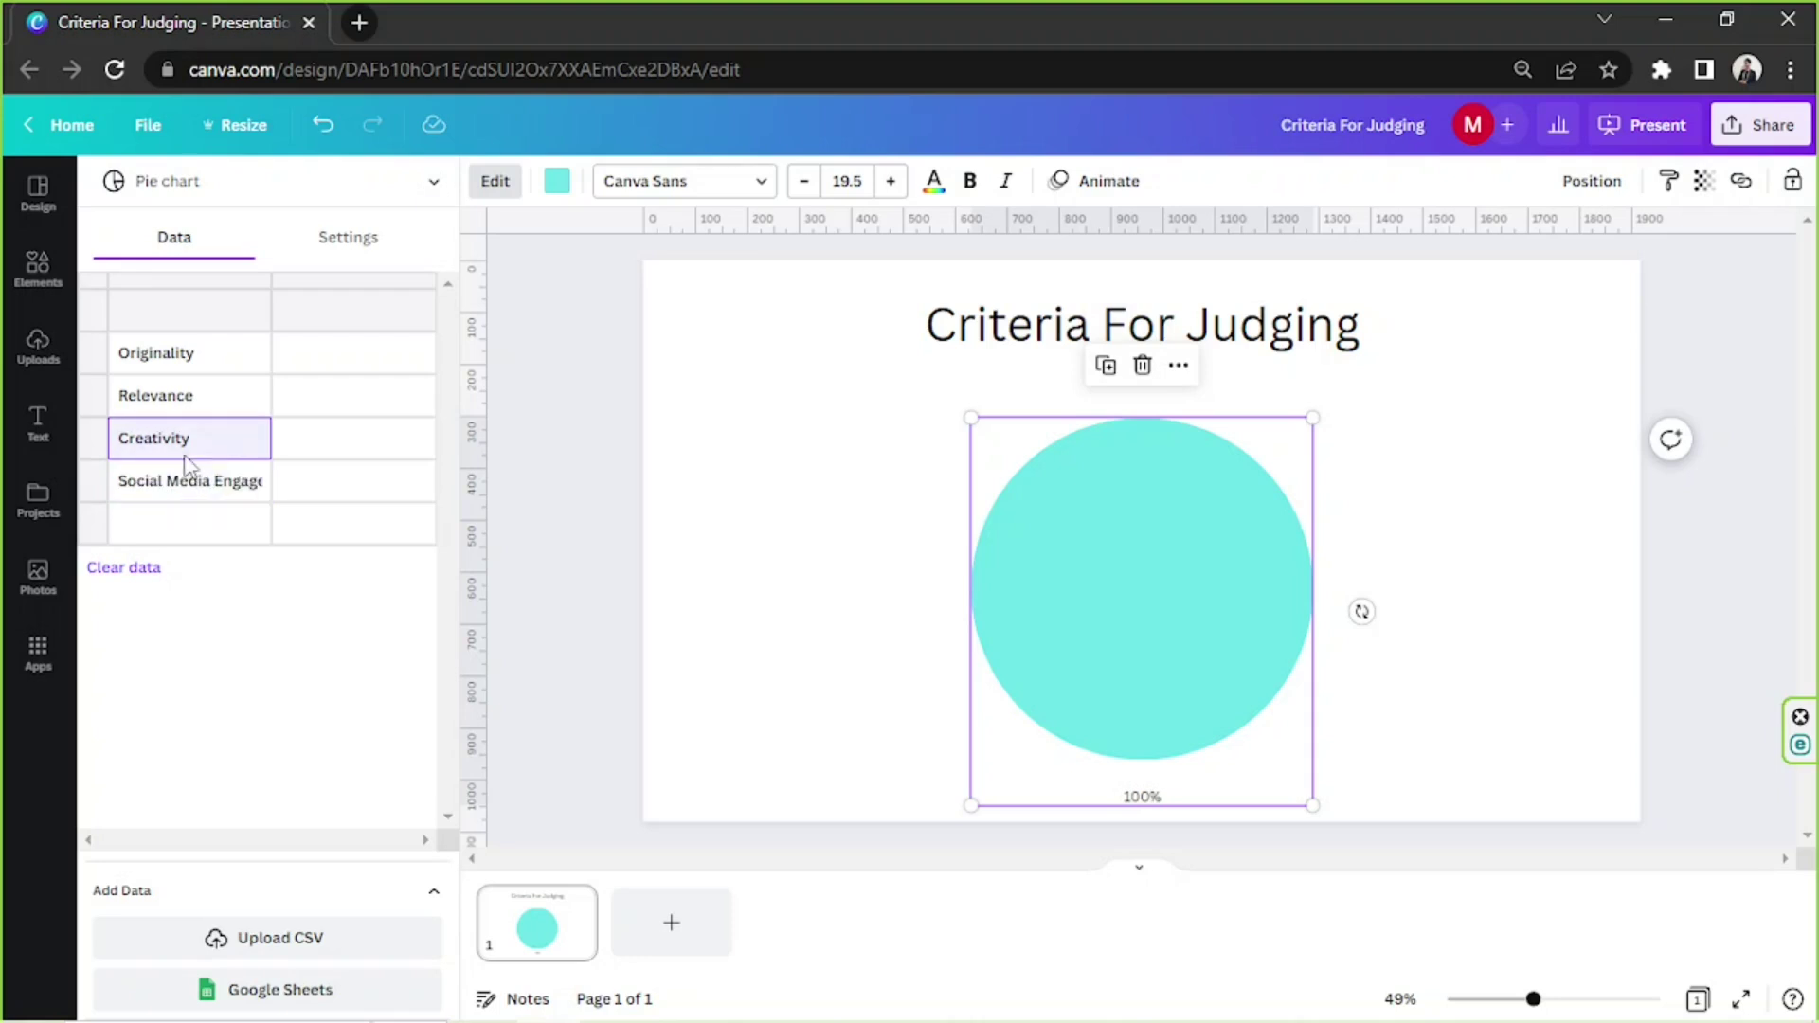
- Following the criteria list in Notepad, copy Social Media Engagement into the fifth row and relabel the fourth row Cleanliness
mouse_move(878, 1002)
click(613, 997)
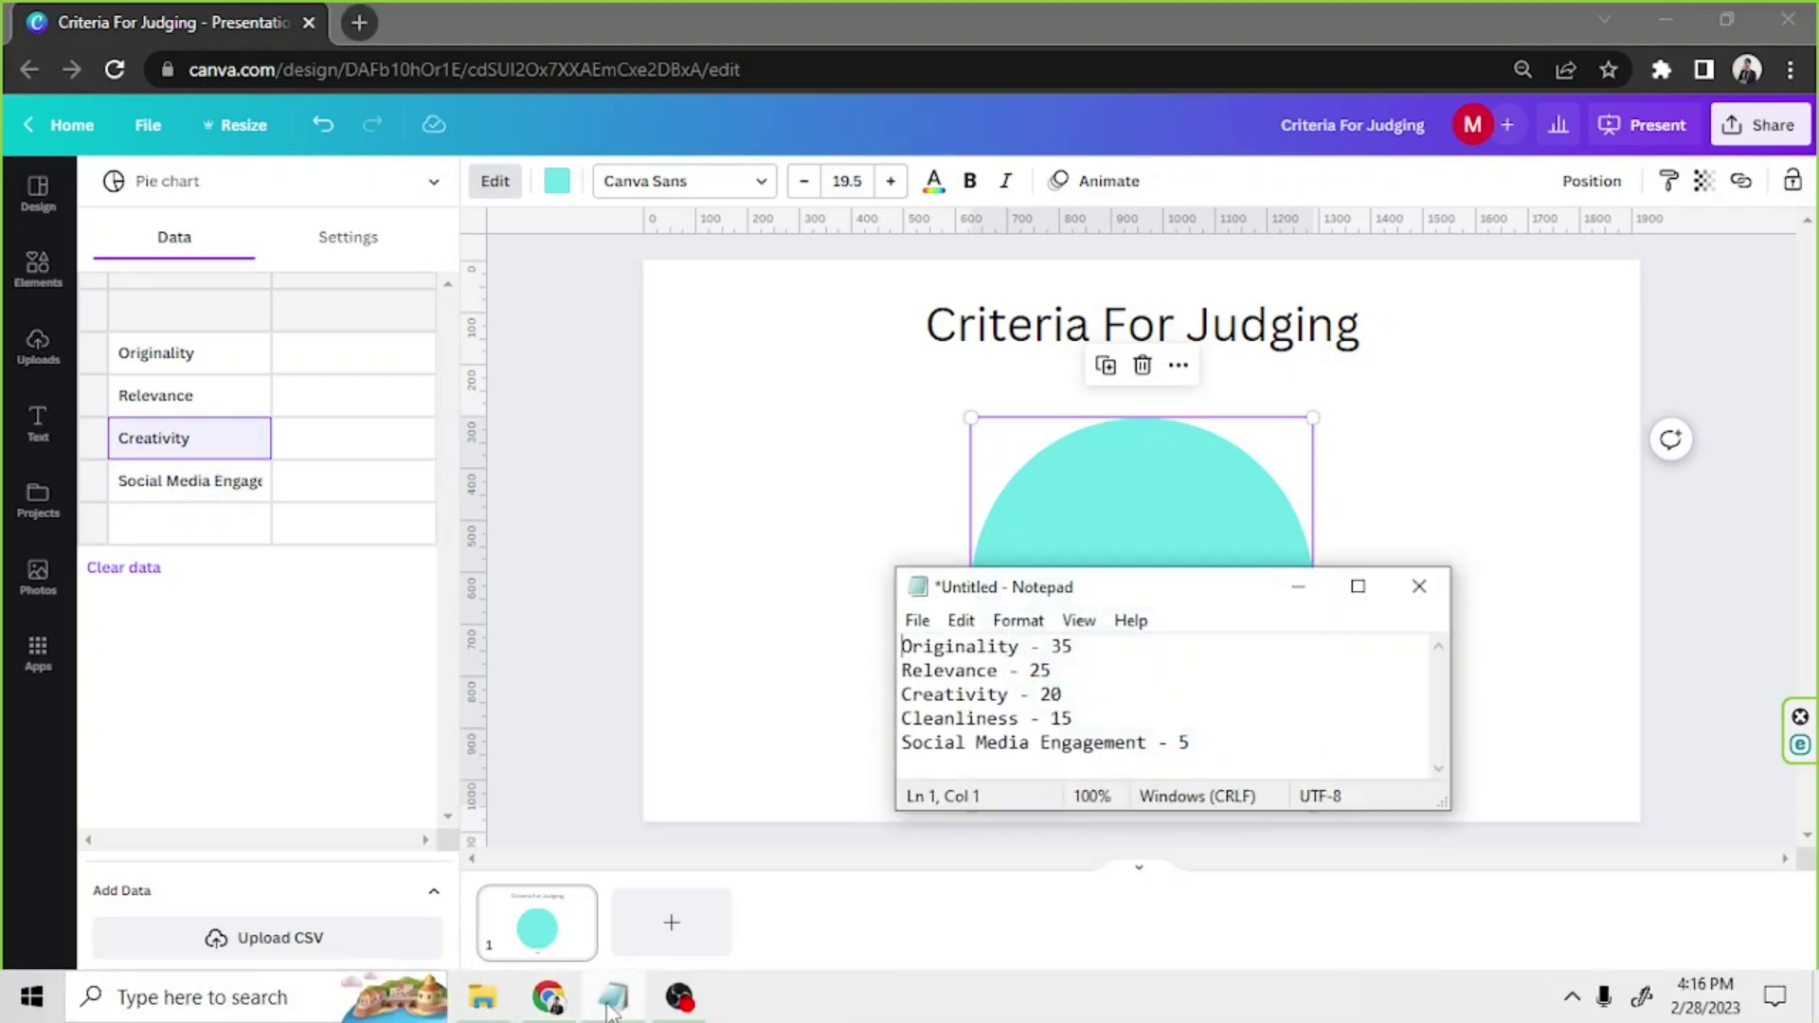
click(612, 1004)
click(189, 525)
click(202, 490)
key(ctrl+c)
click(197, 520)
key(ctrl+v)
click(203, 483)
click(203, 483)
key(ctrl+a)
text(Cleanliness)
click(561, 532)
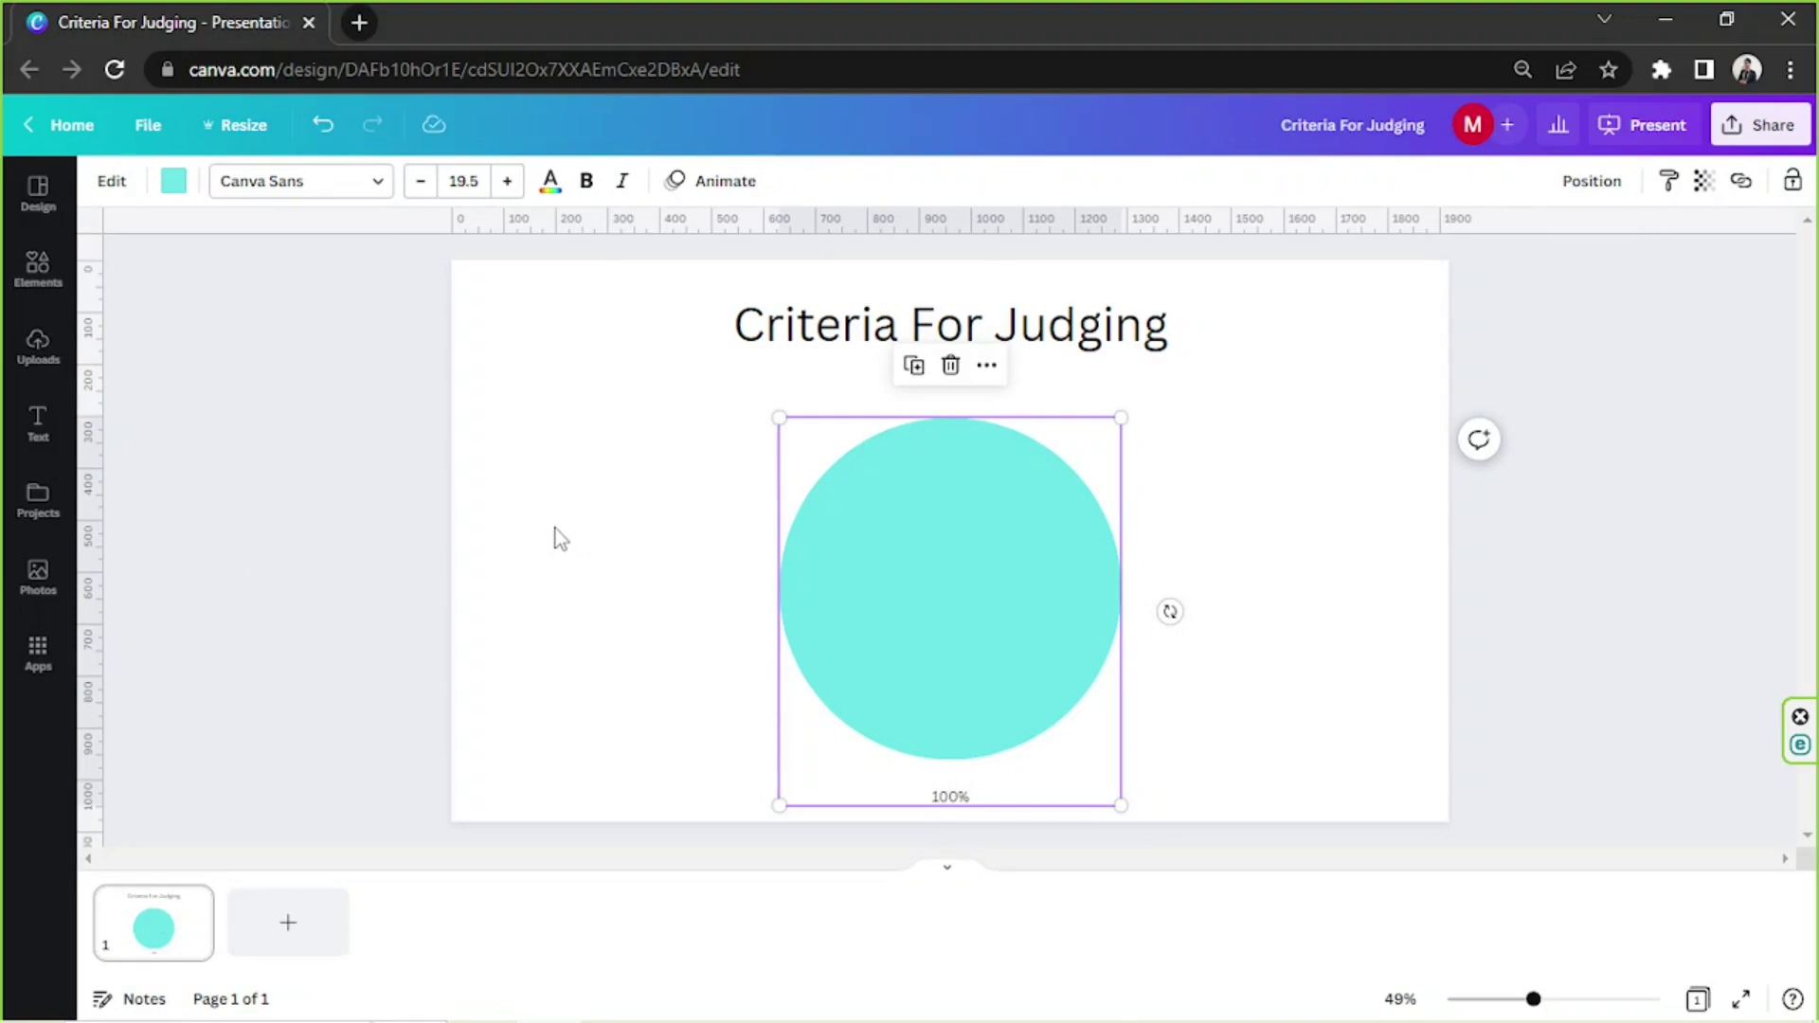
- Enter the chart values: Originality 35, Relevance 25, Creativity 20, Cleanliness 15 and Social Media Engagement 5
click(816, 531)
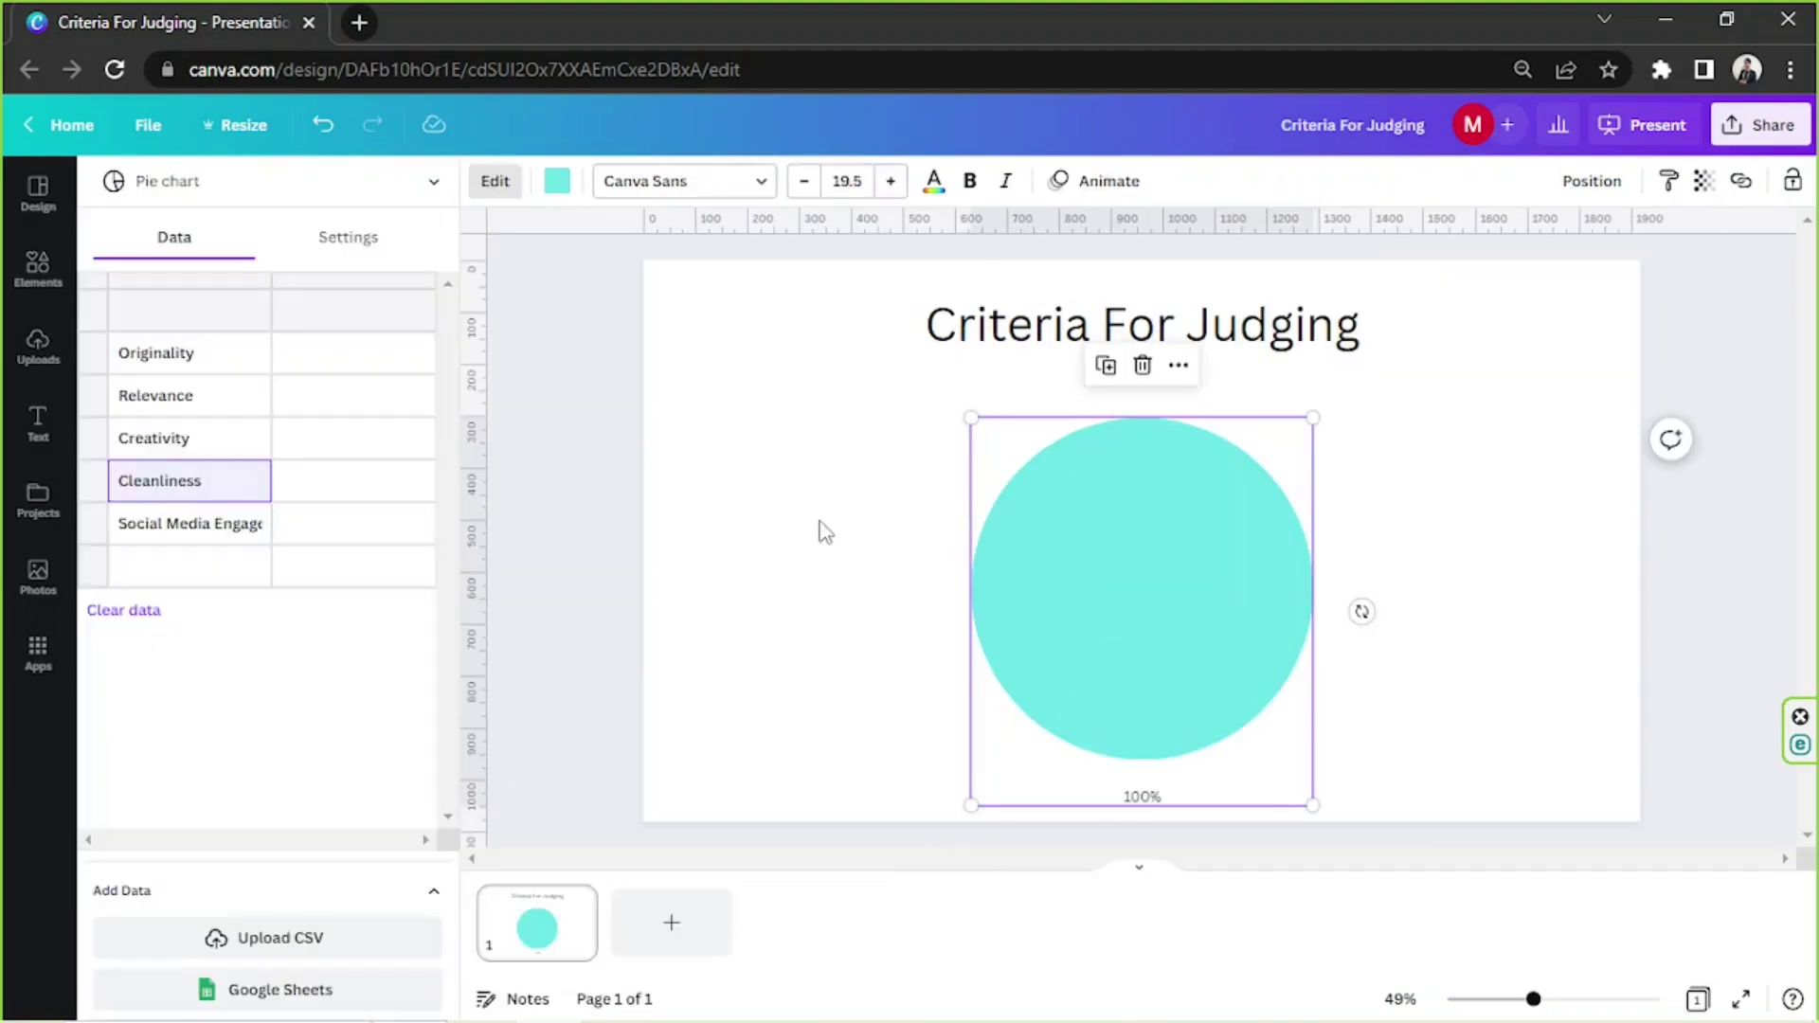
click(358, 368)
text(35)
click(372, 403)
text(25)
click(379, 439)
text(20)
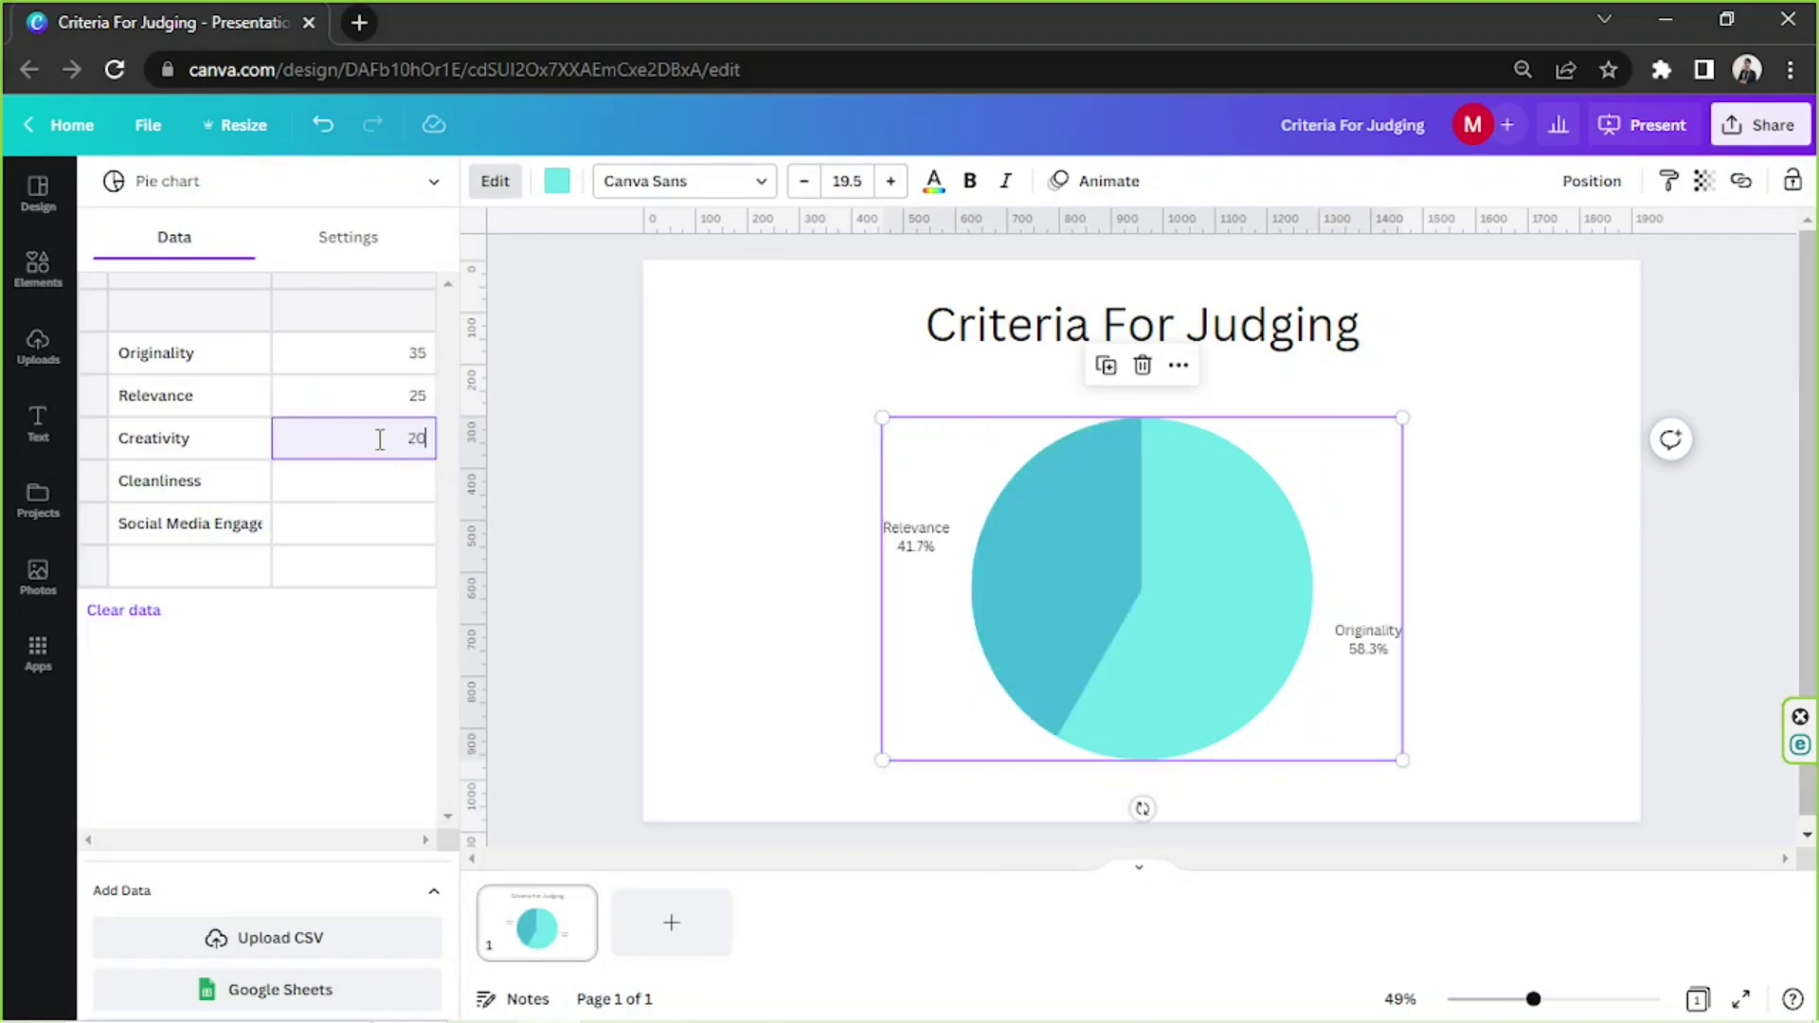
click(362, 491)
text(15)
click(371, 545)
text(5)
click(367, 675)
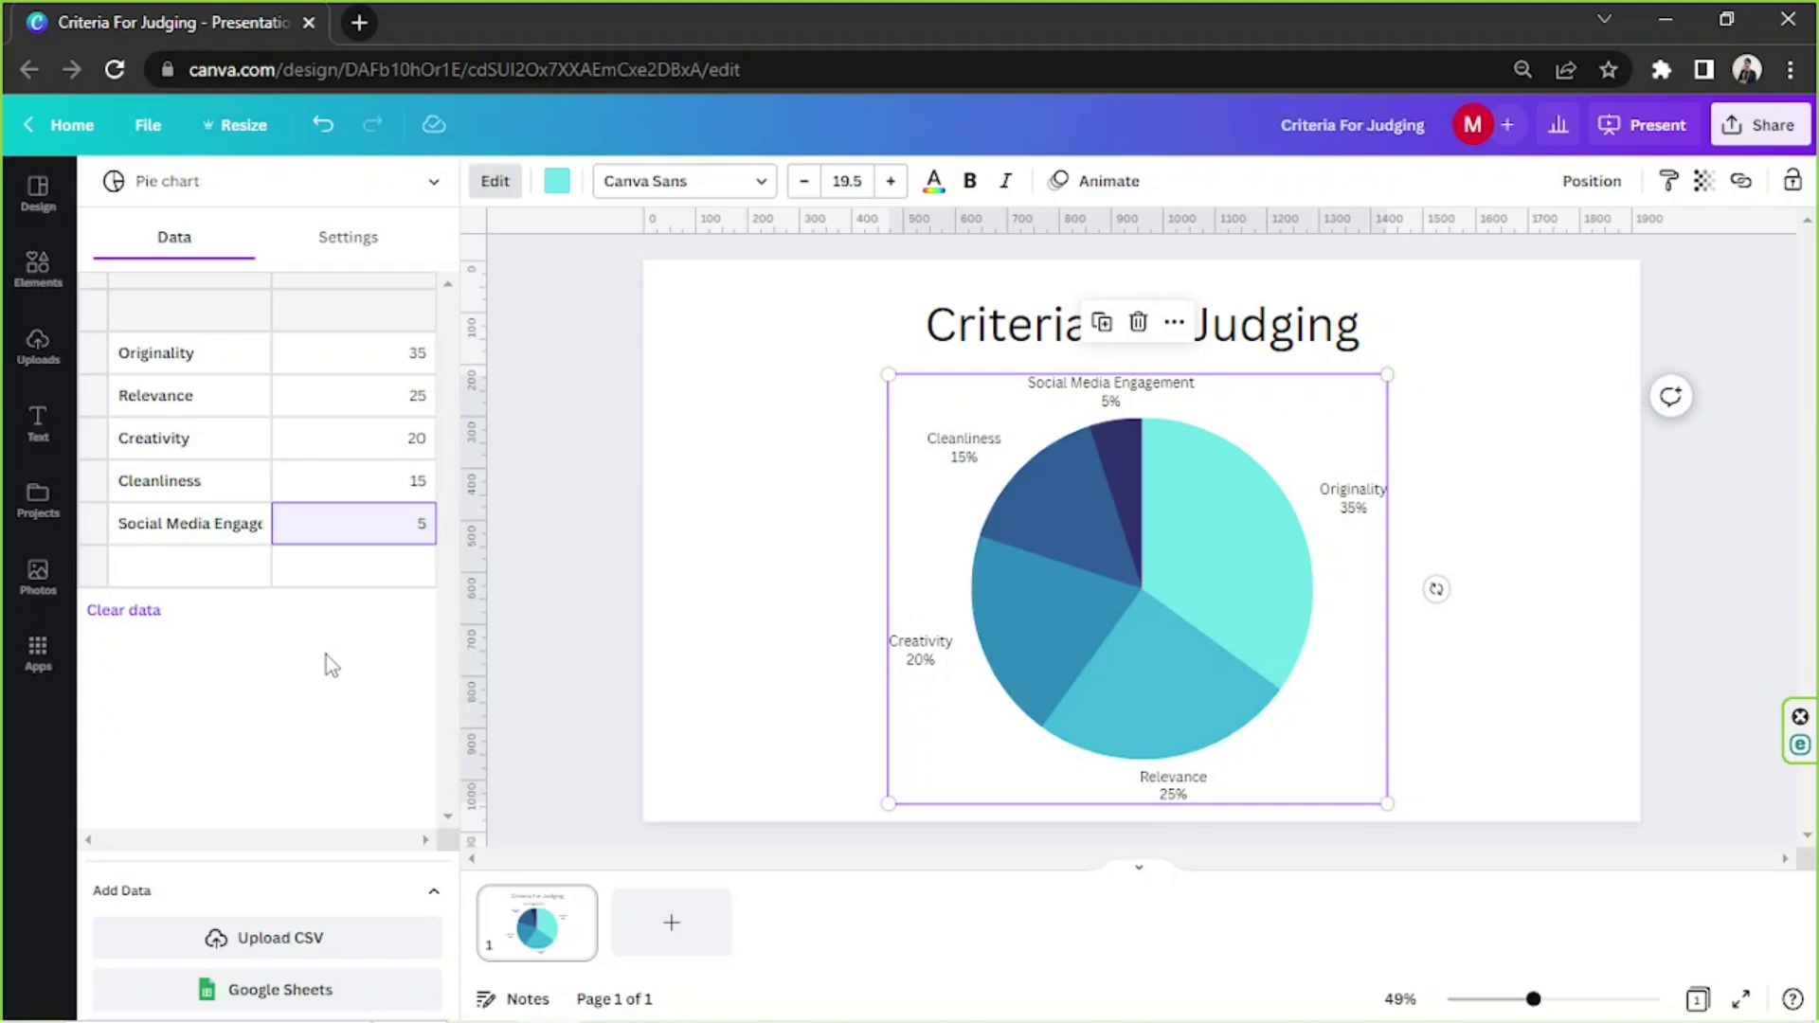
- Format the pie chart's values as numbers, and switch its labels off and back on
click(348, 239)
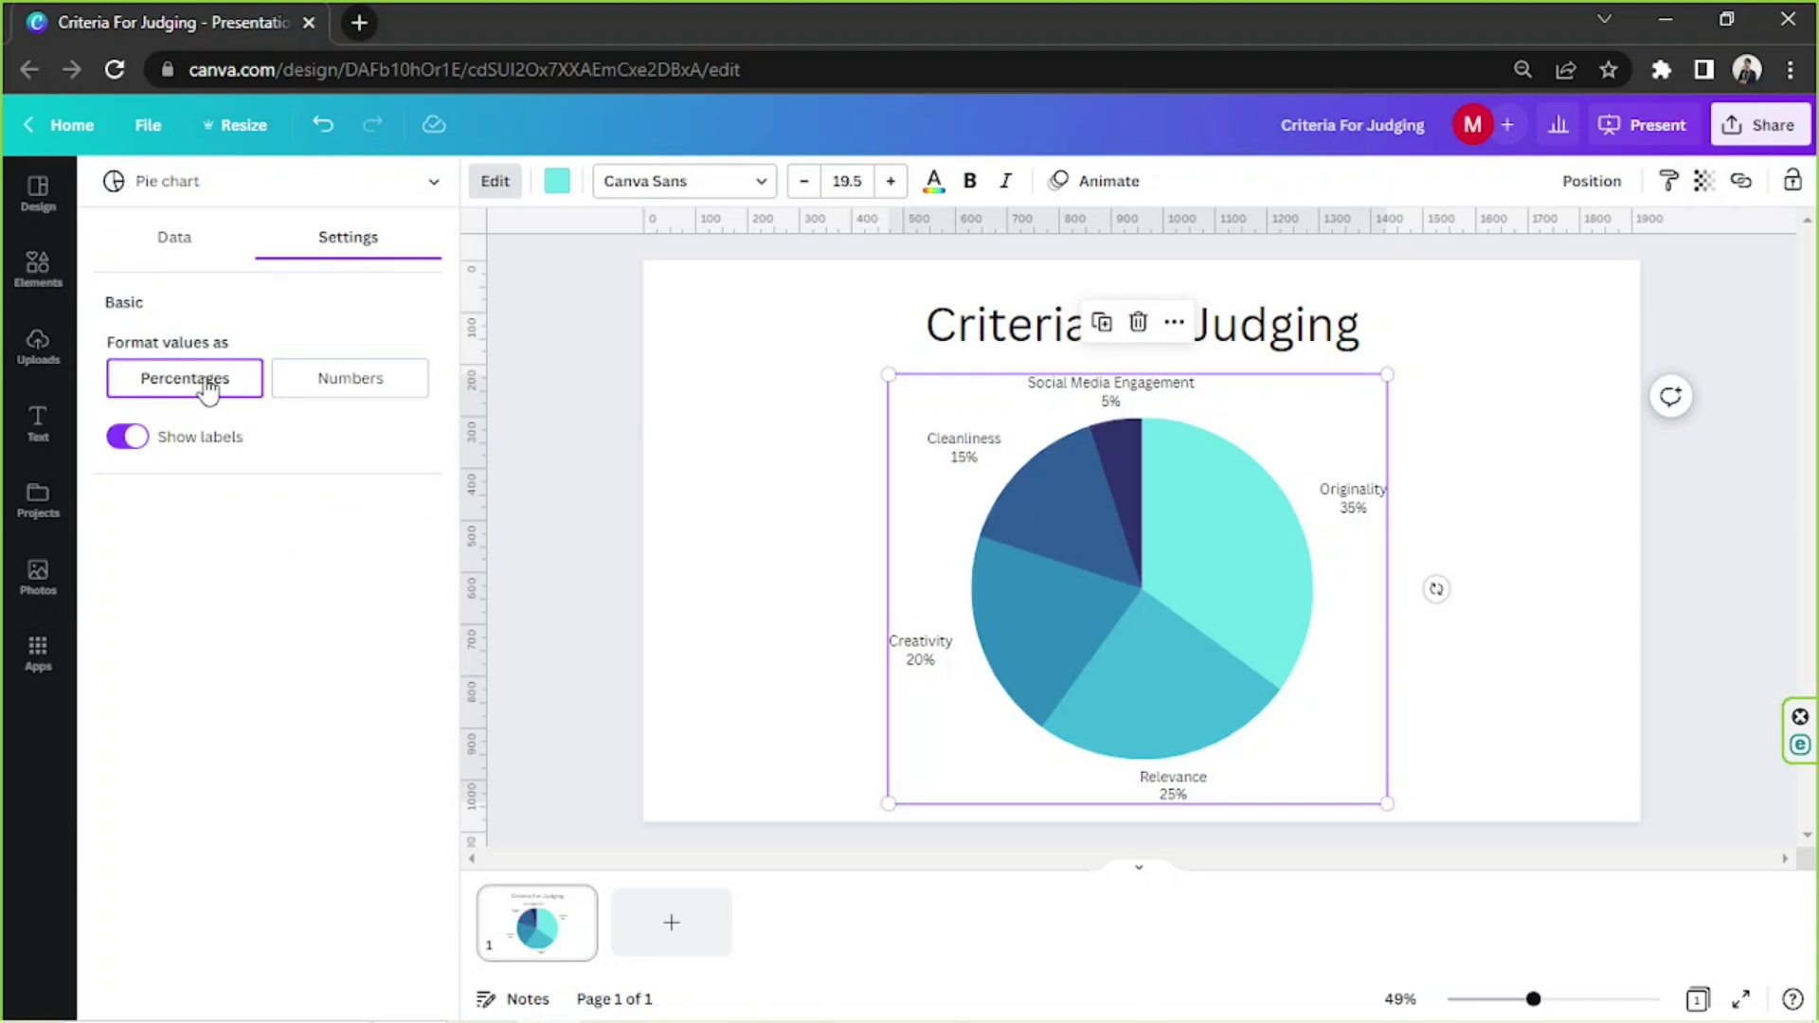
click(329, 396)
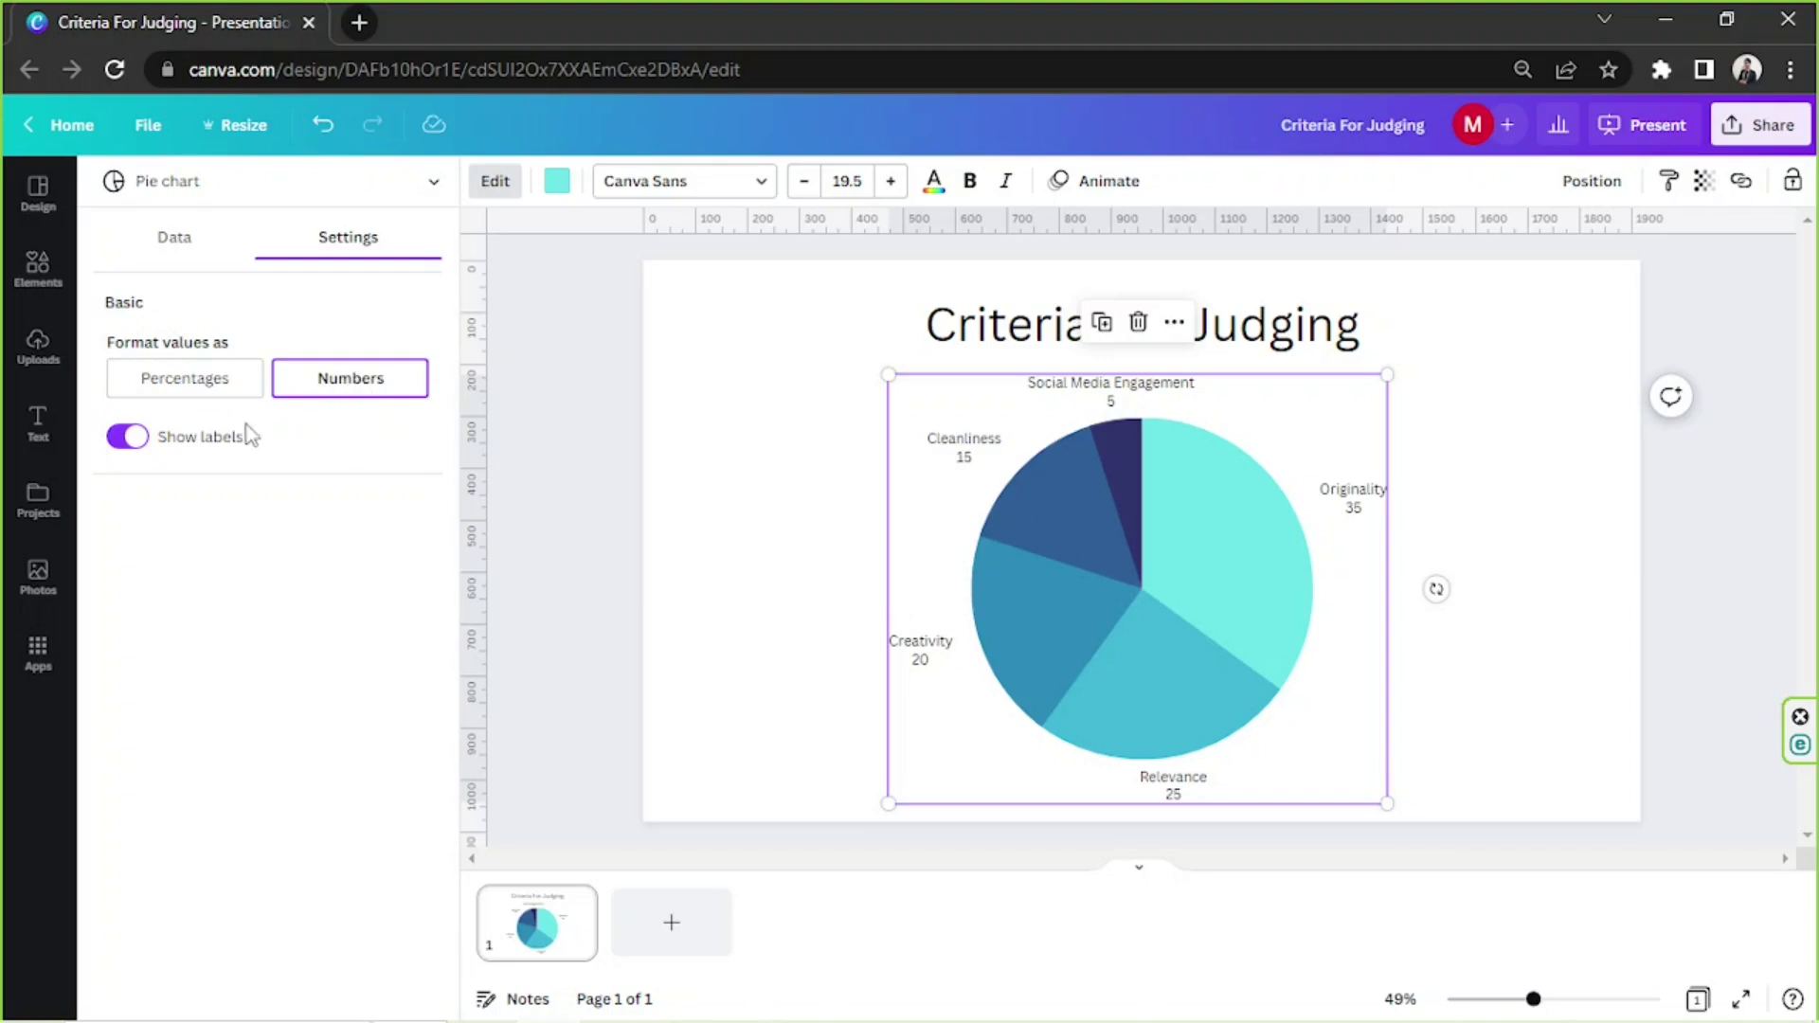
click(128, 439)
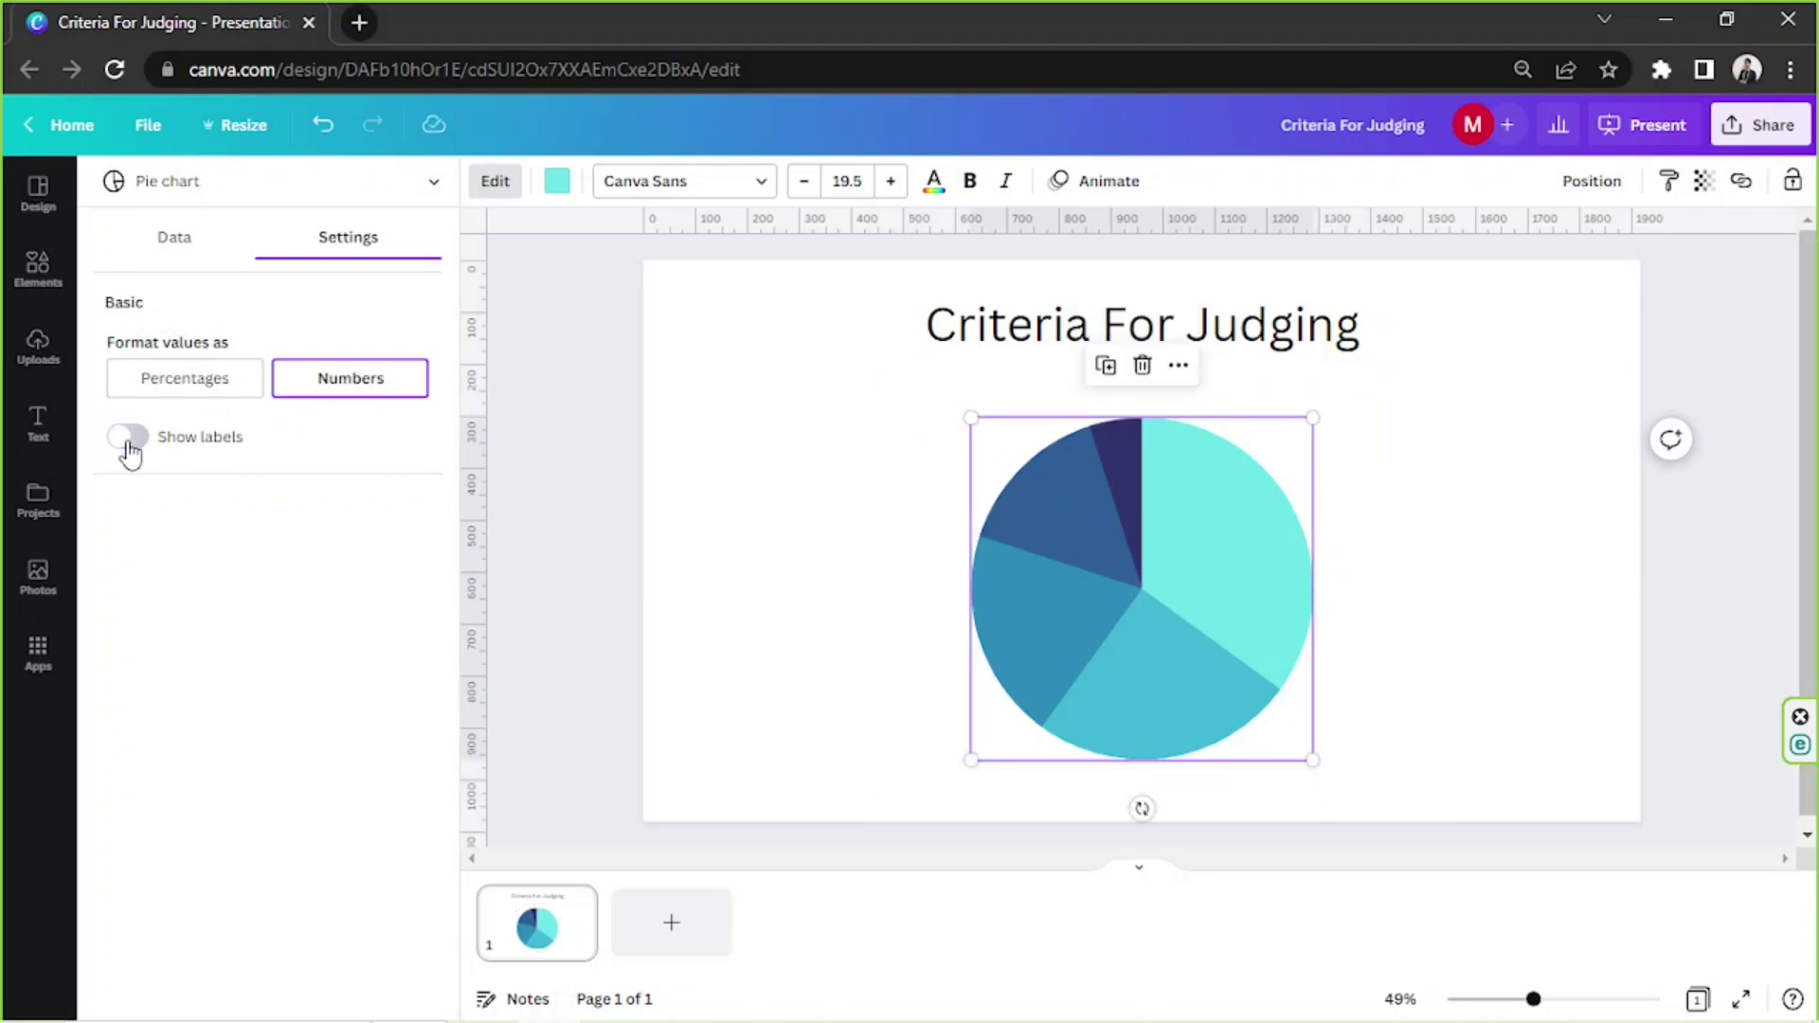
click(128, 439)
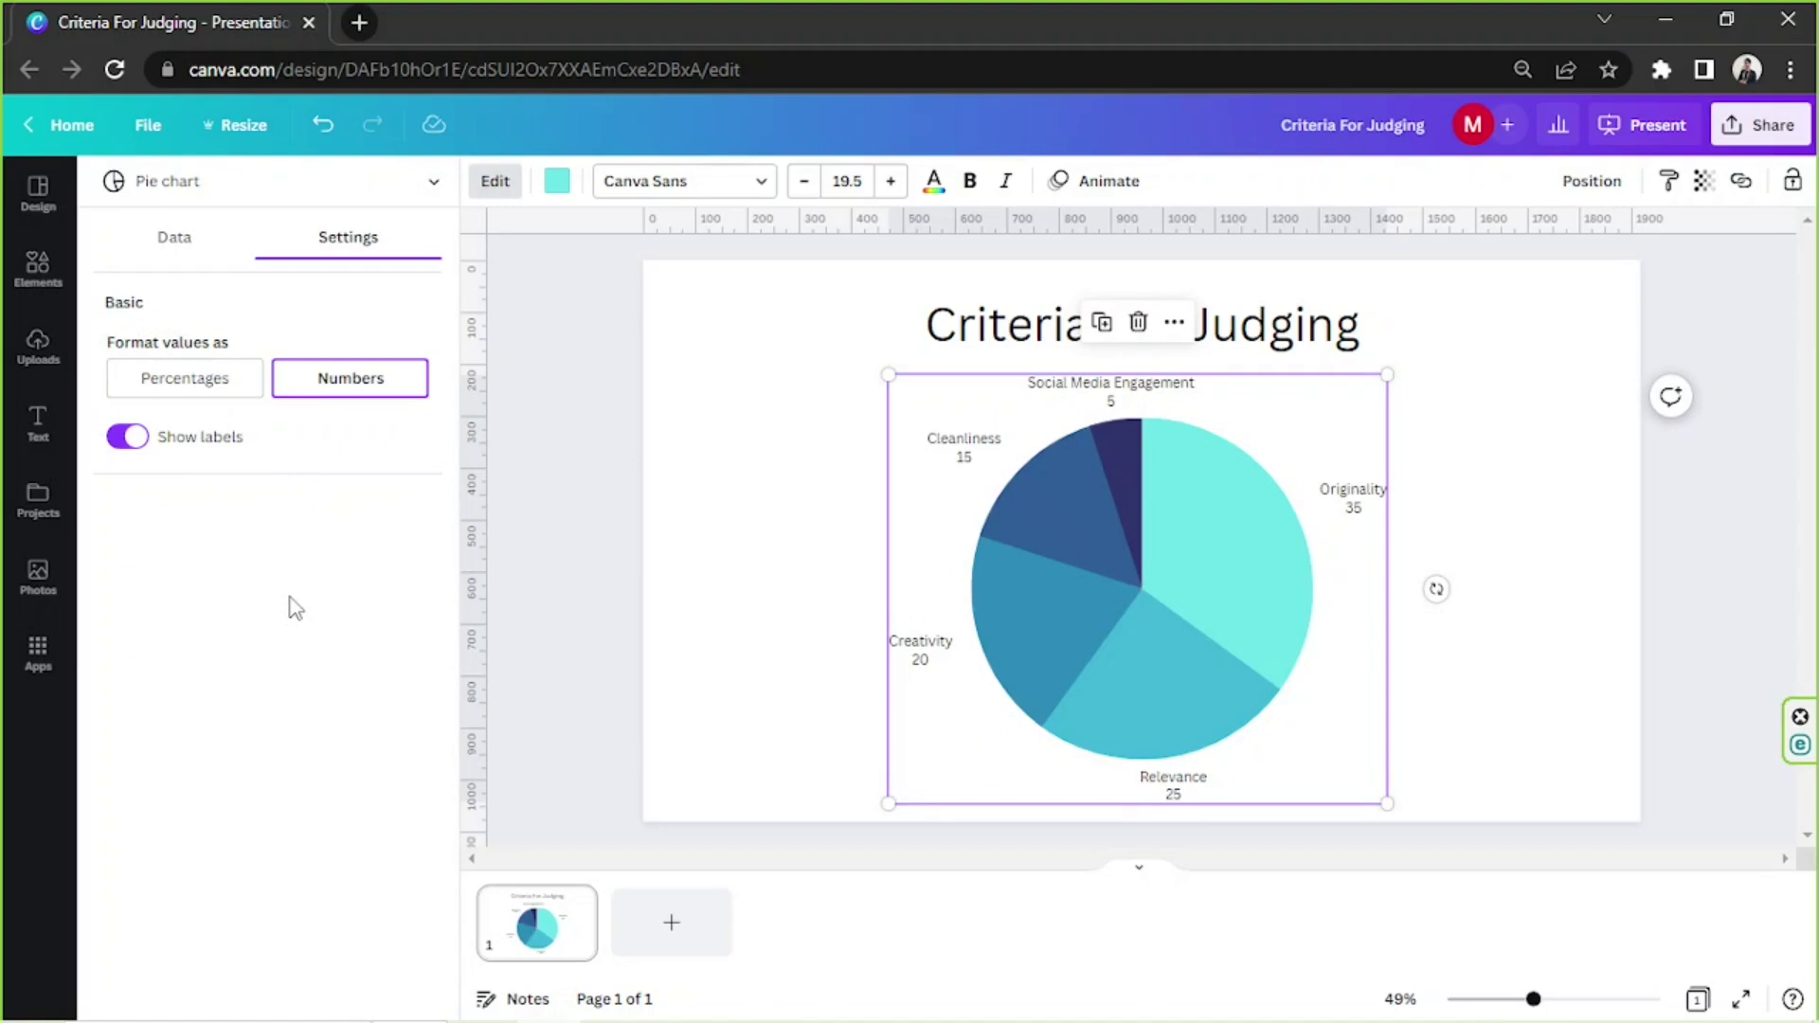
click(610, 524)
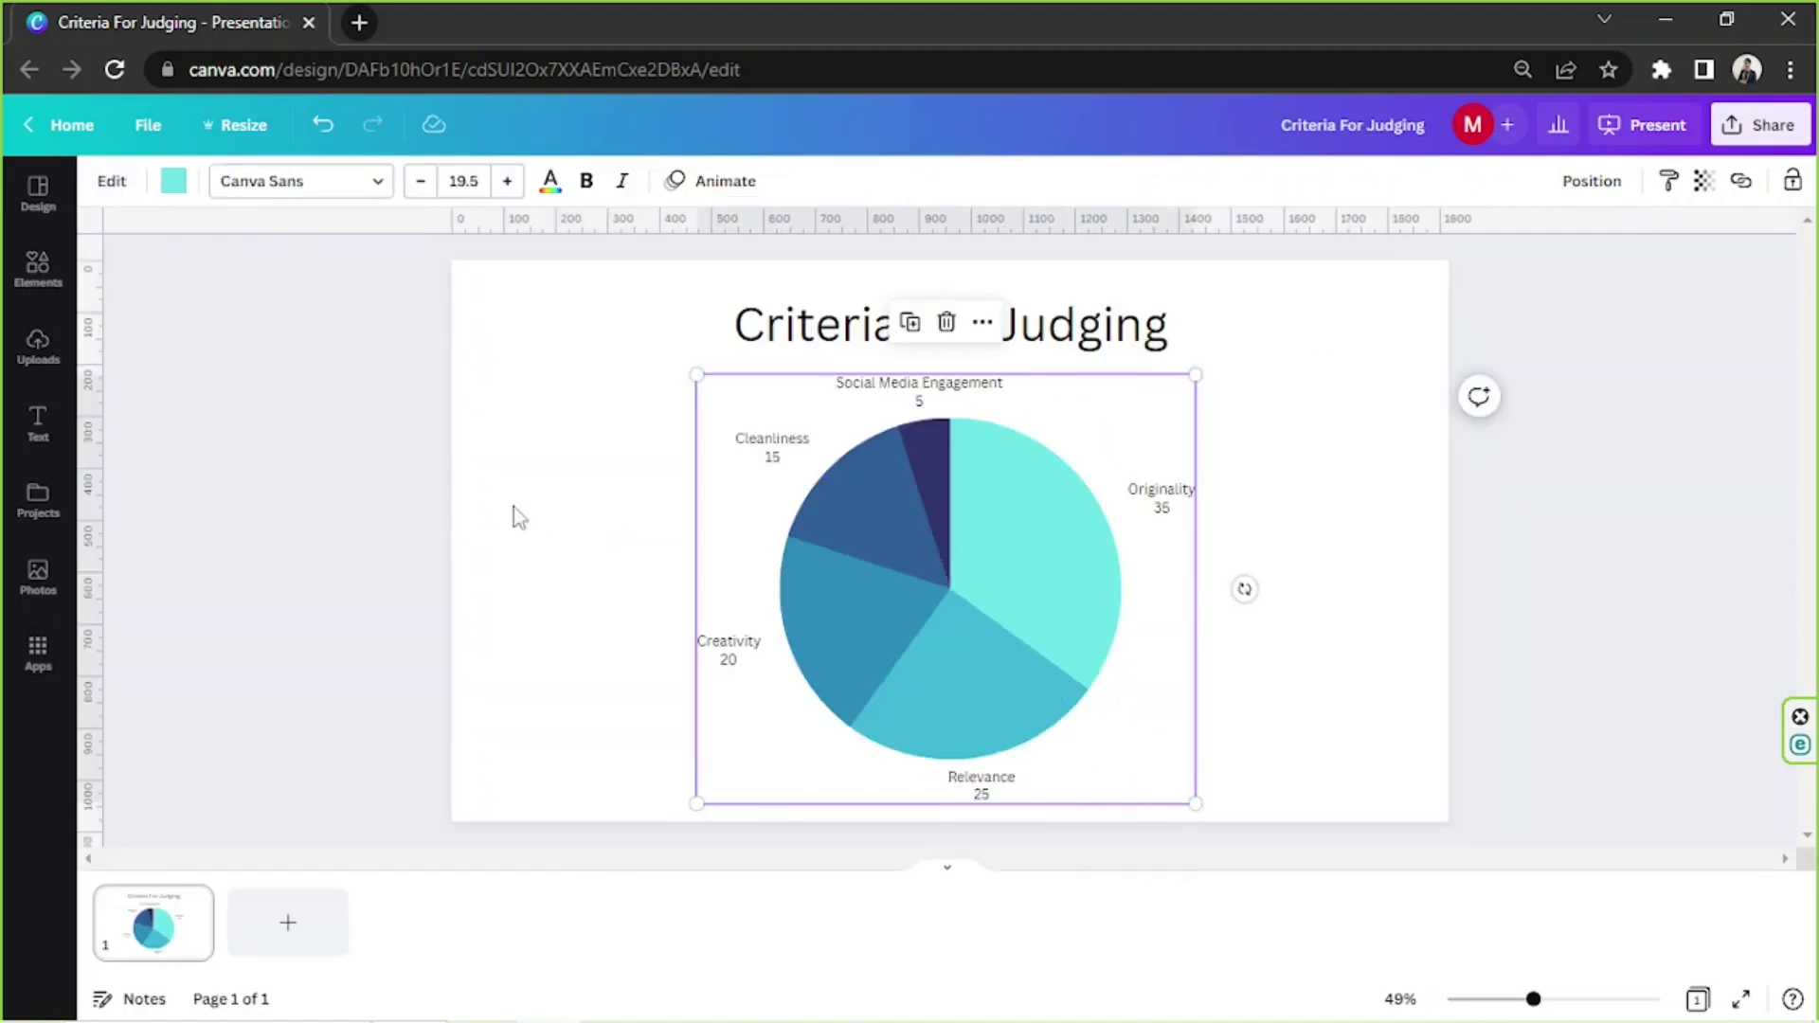
click(555, 355)
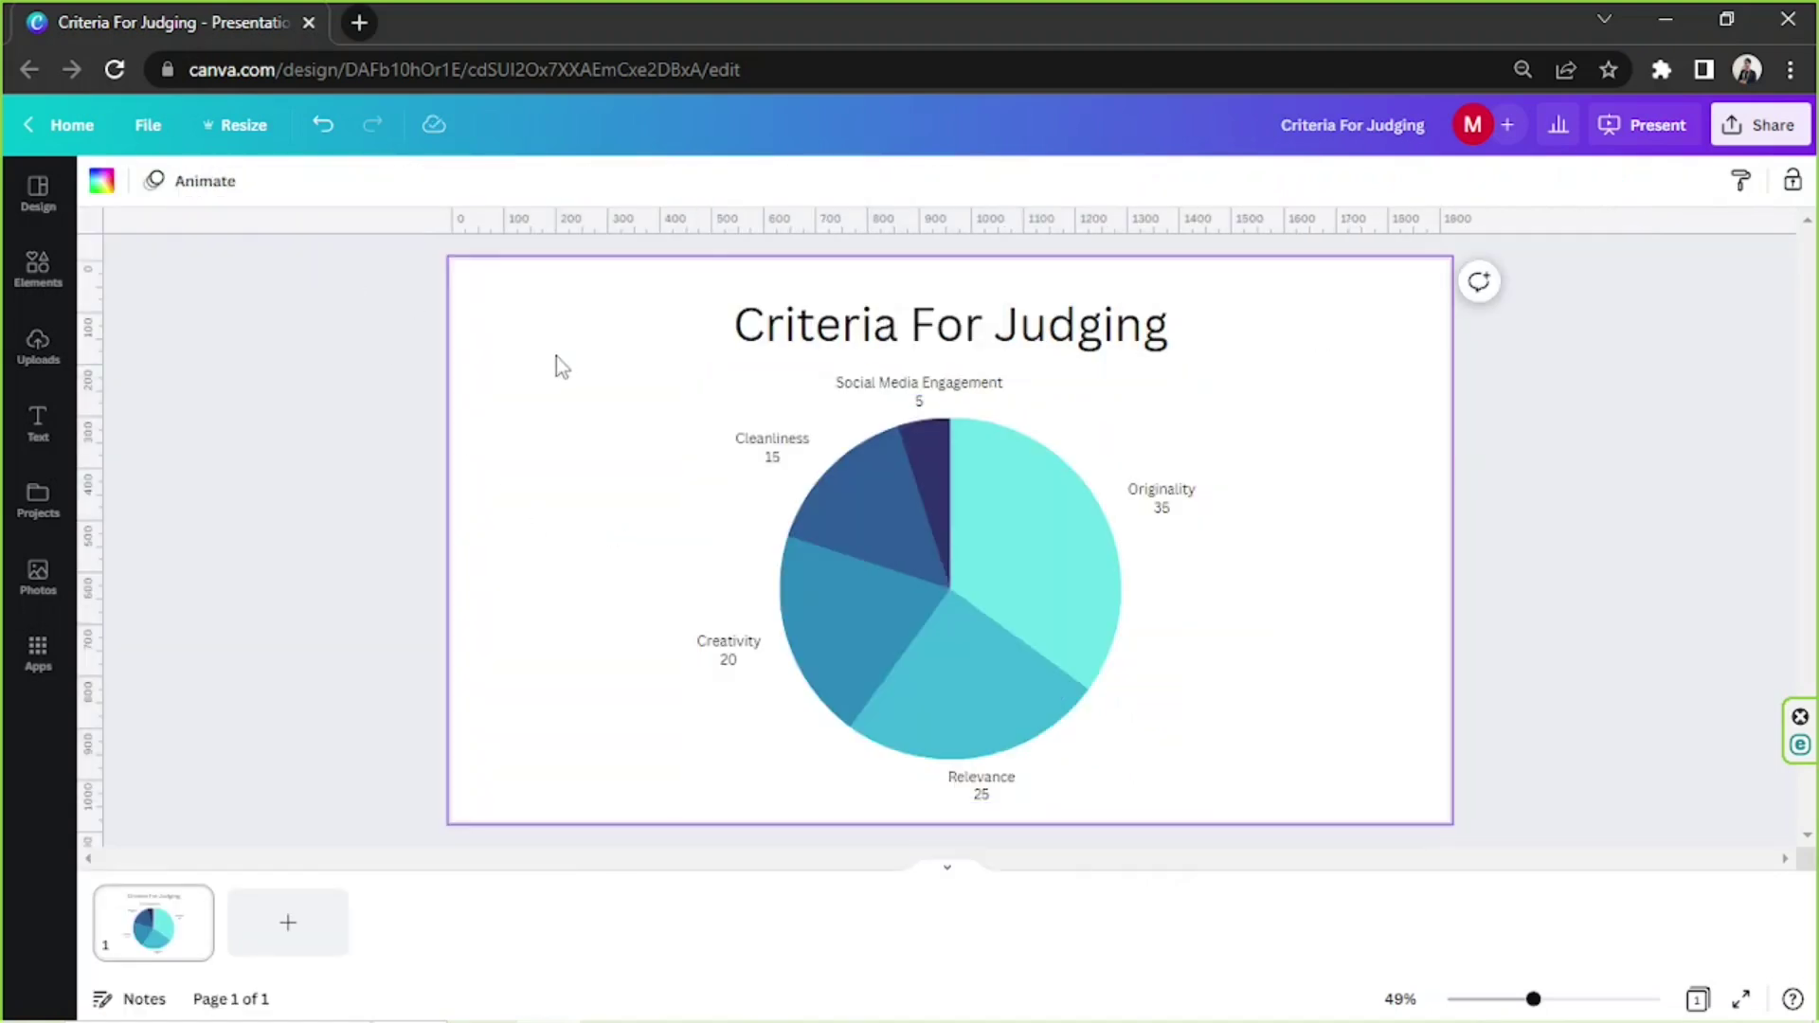
- Recolour the Criteria For Judging pie chart with the custom orange #FF9561
click(867, 480)
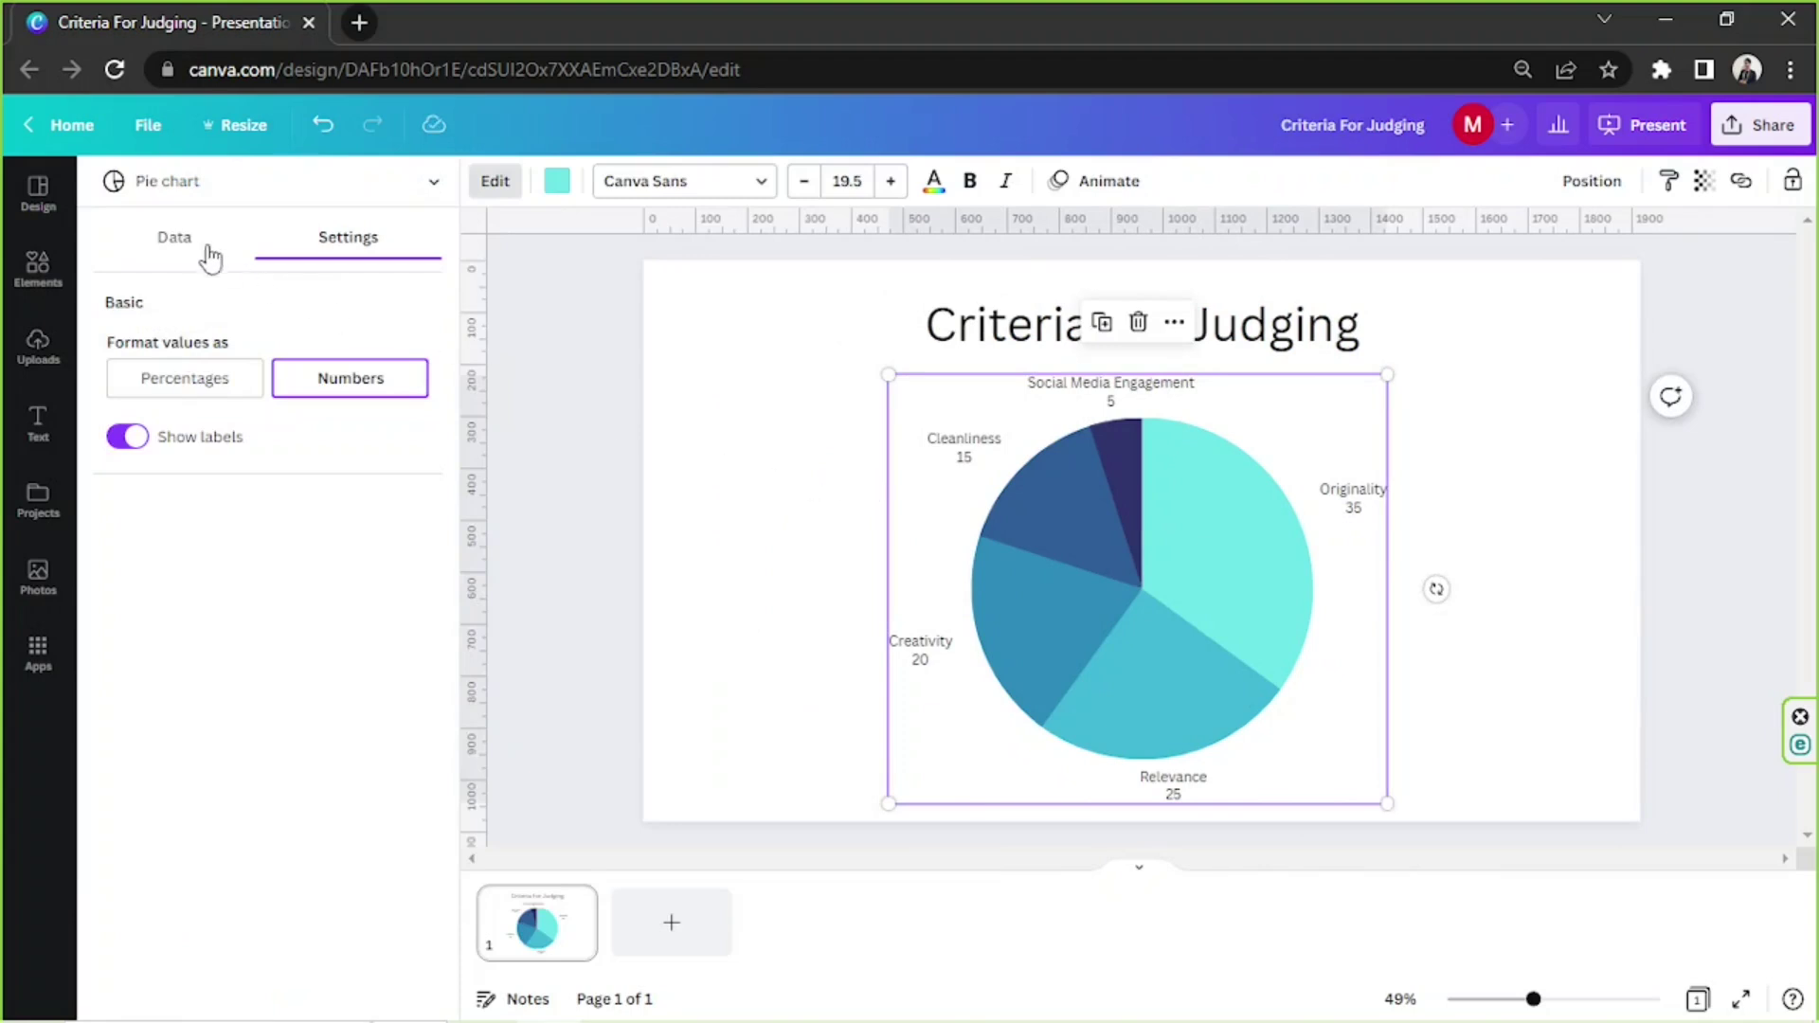
click(174, 238)
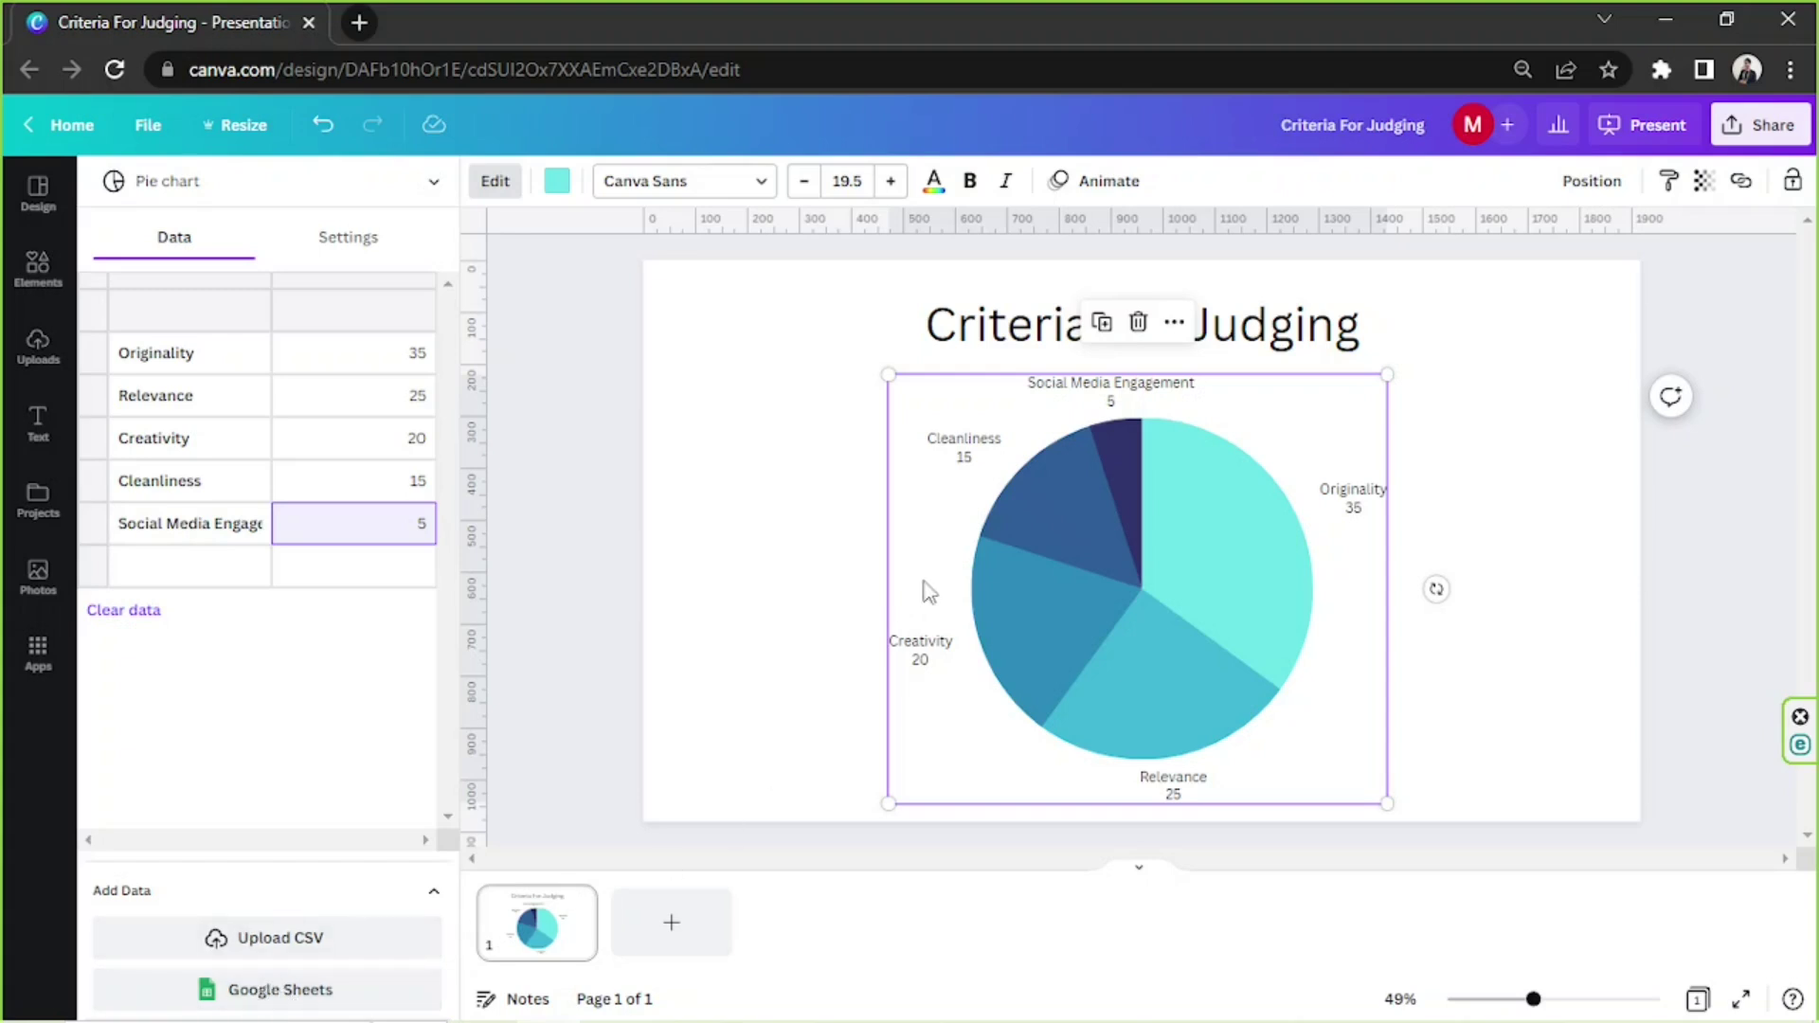
click(559, 182)
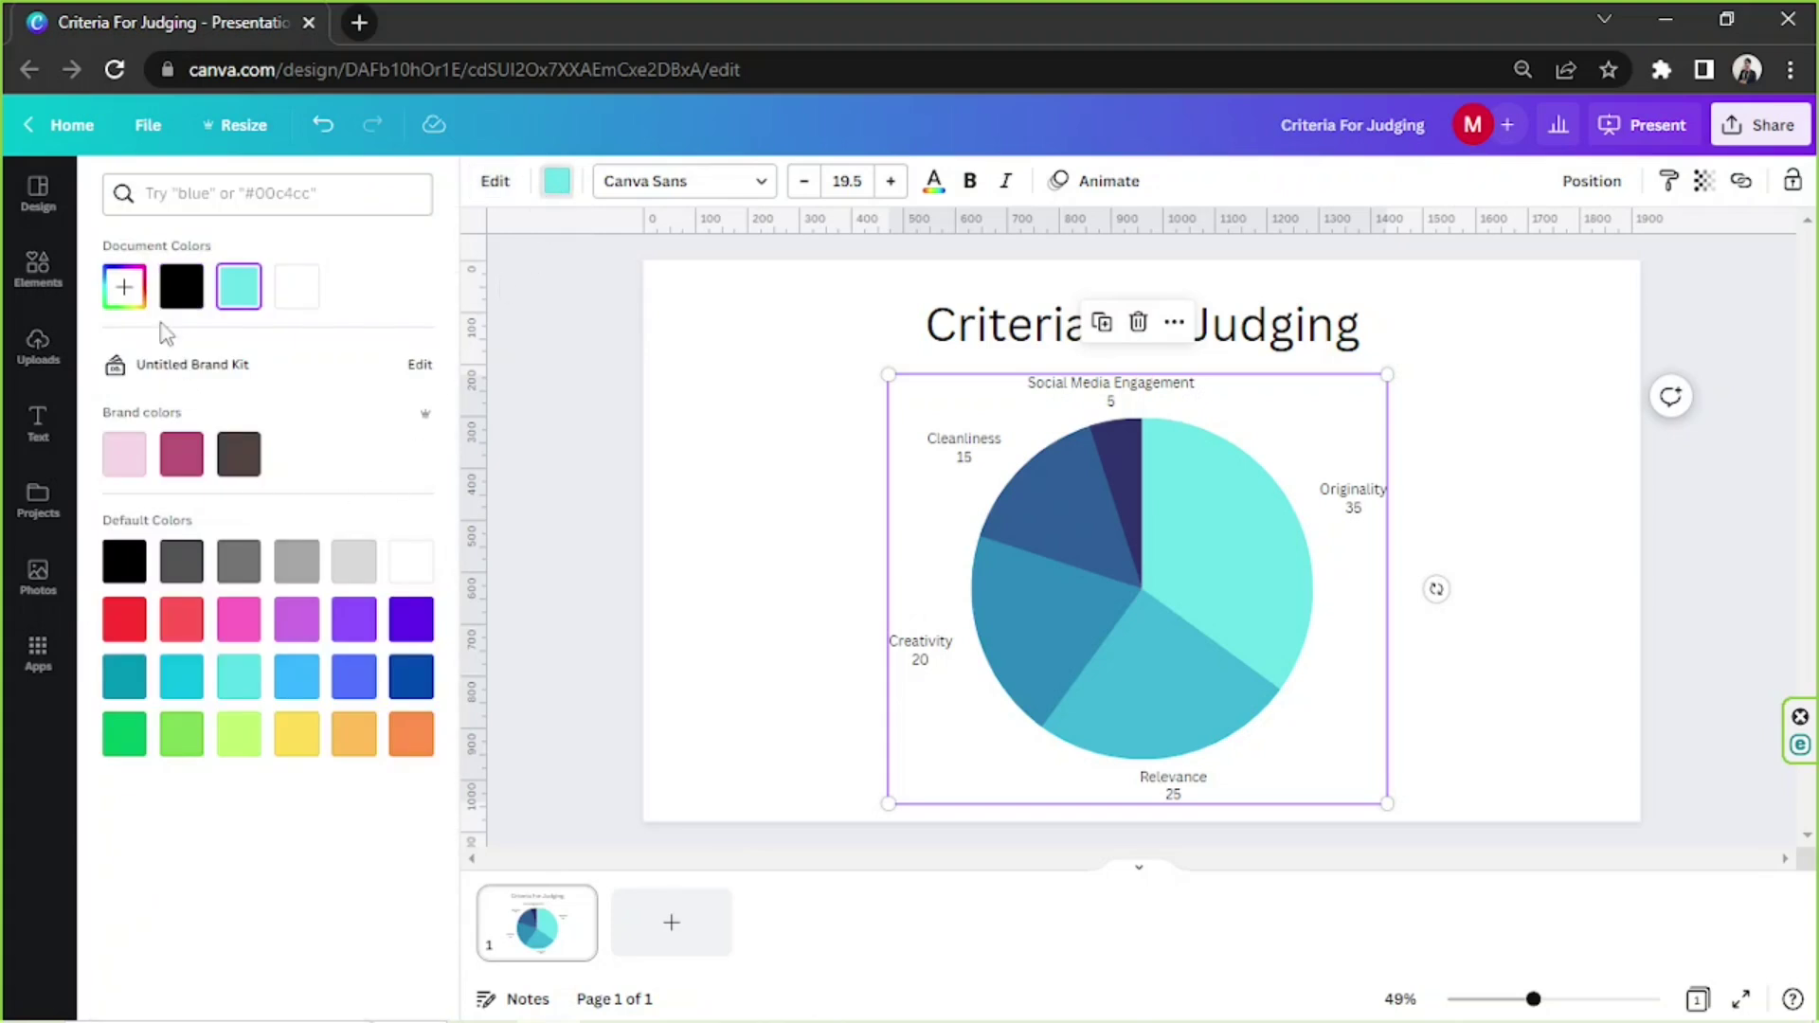
click(125, 286)
drag(220, 343, 303, 340)
drag(270, 476, 112, 488)
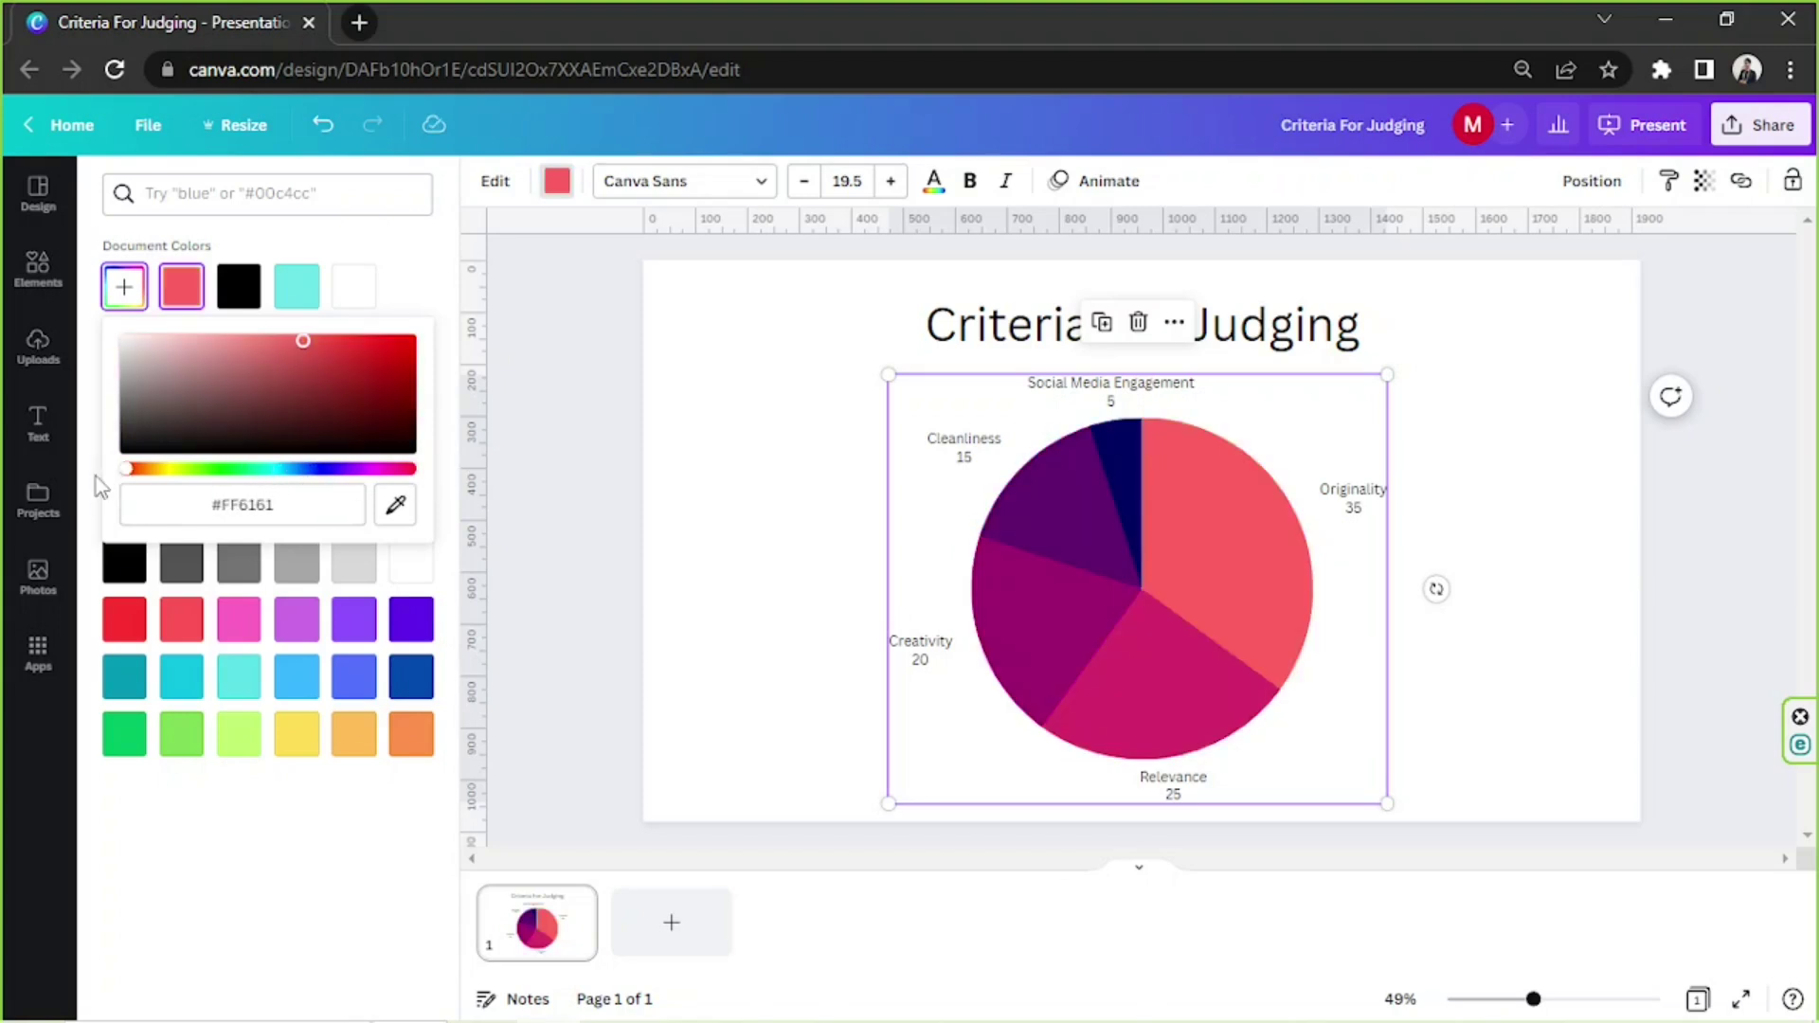
drag(270, 474, 142, 479)
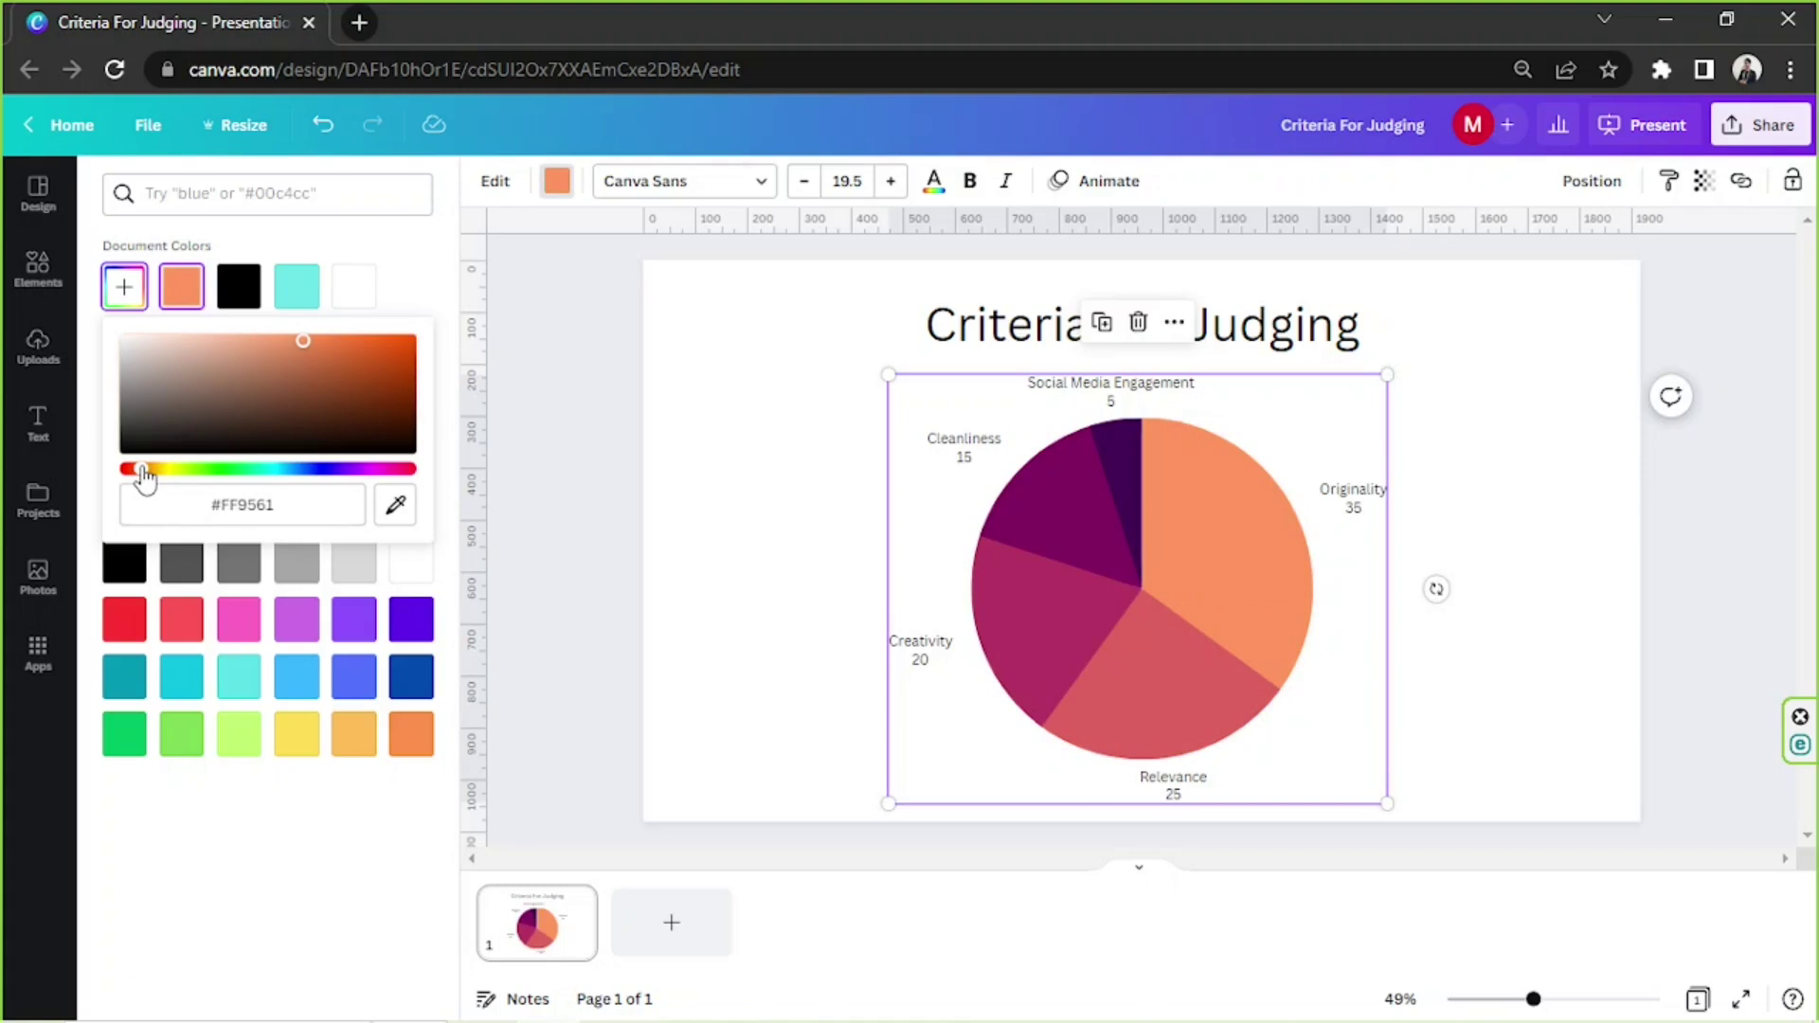
- Try font sizes 104 and 64 on the pie chart's labels
click(847, 179)
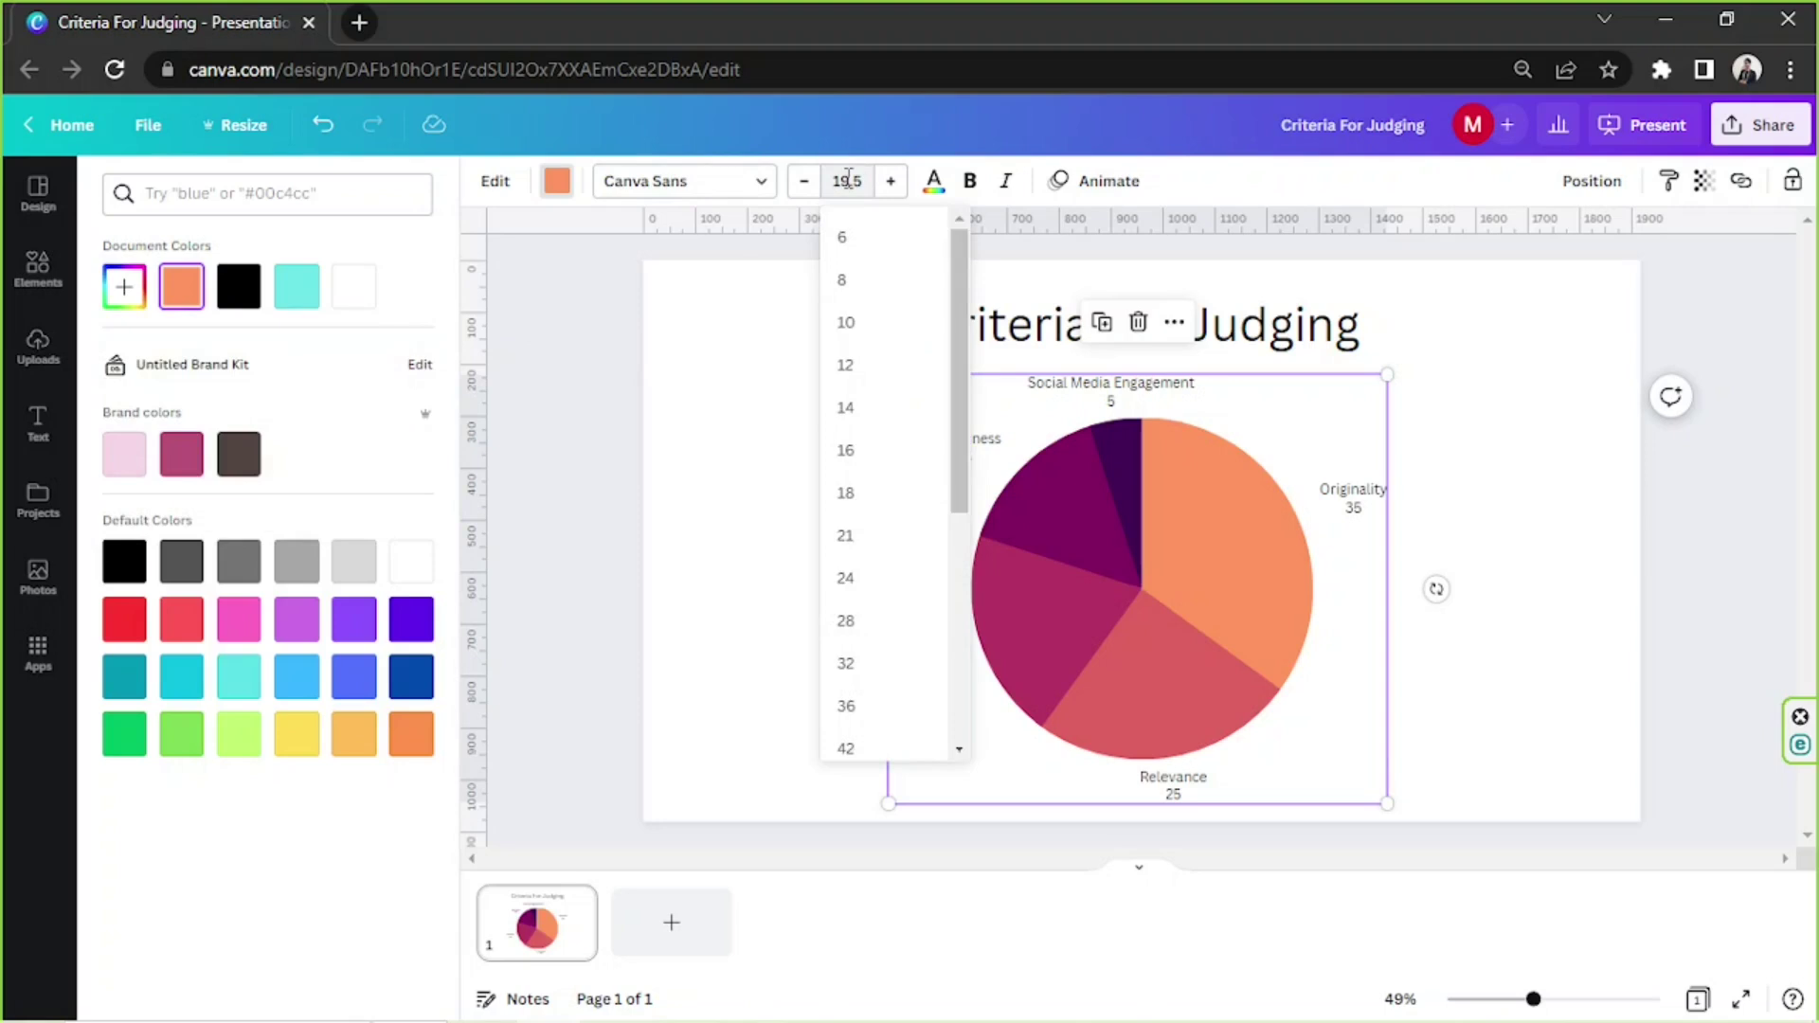
drag(955, 247, 963, 431)
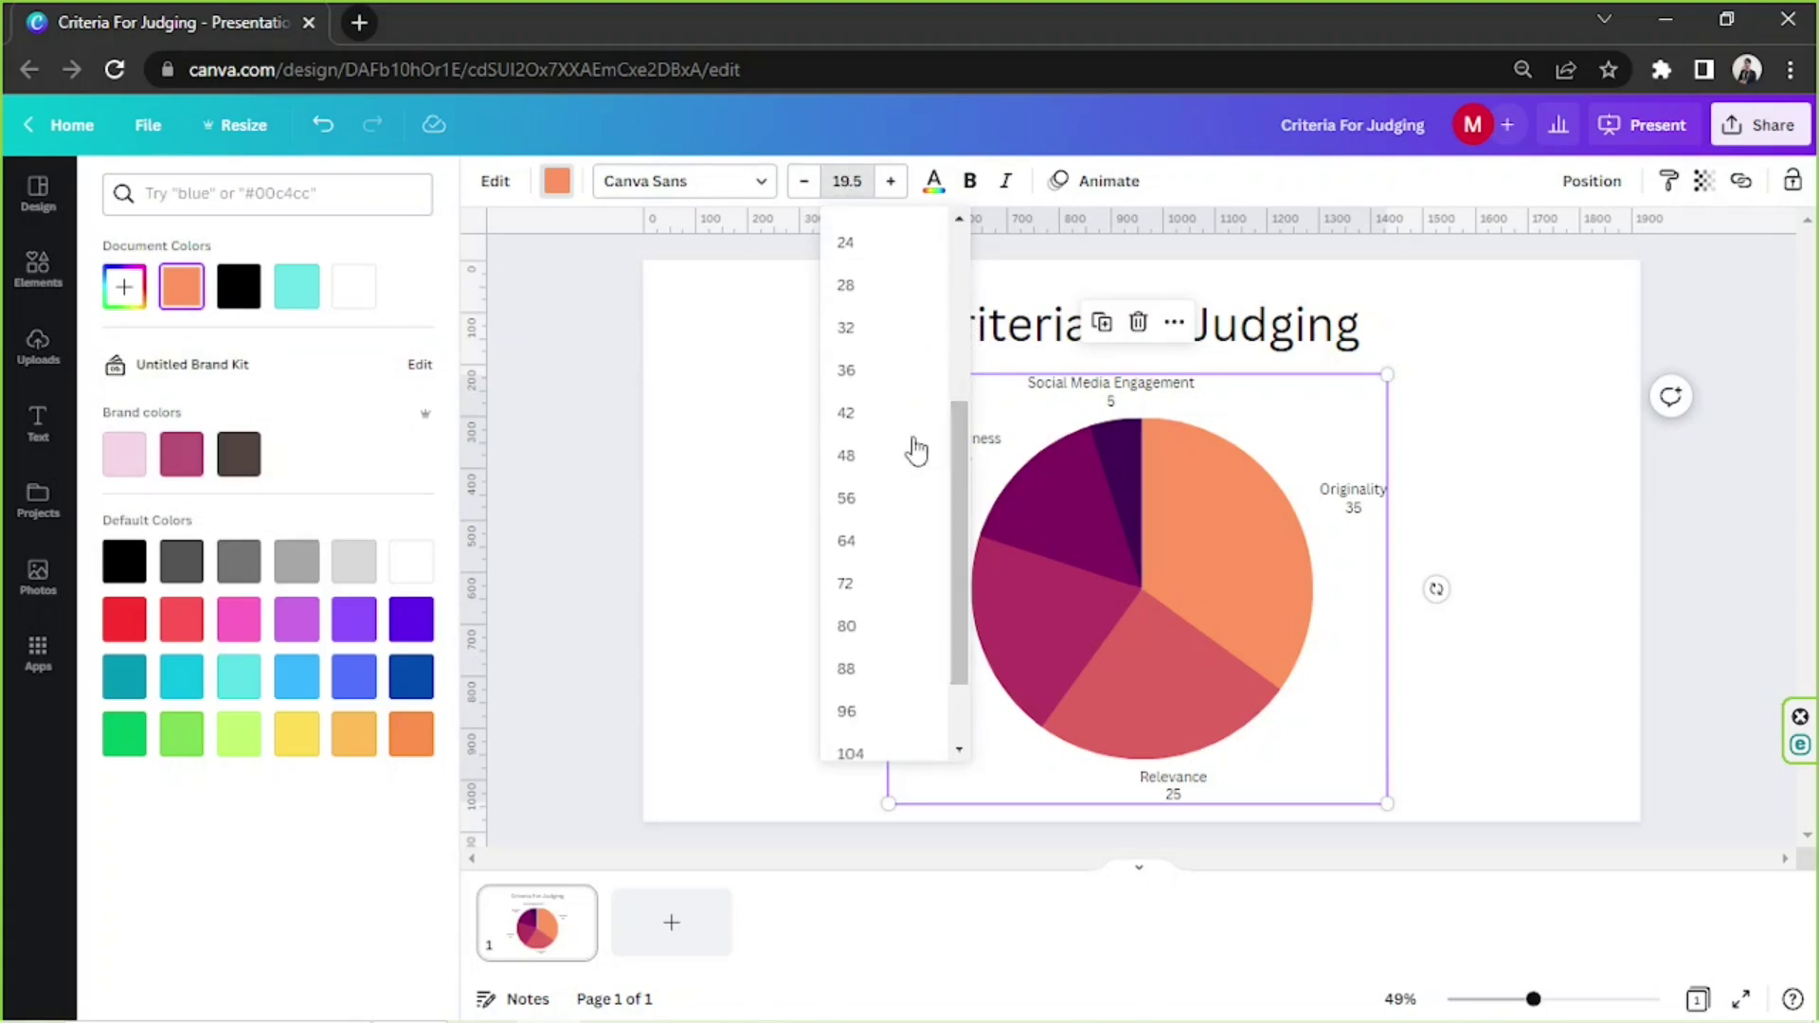
scroll(849, 493, down, 1)
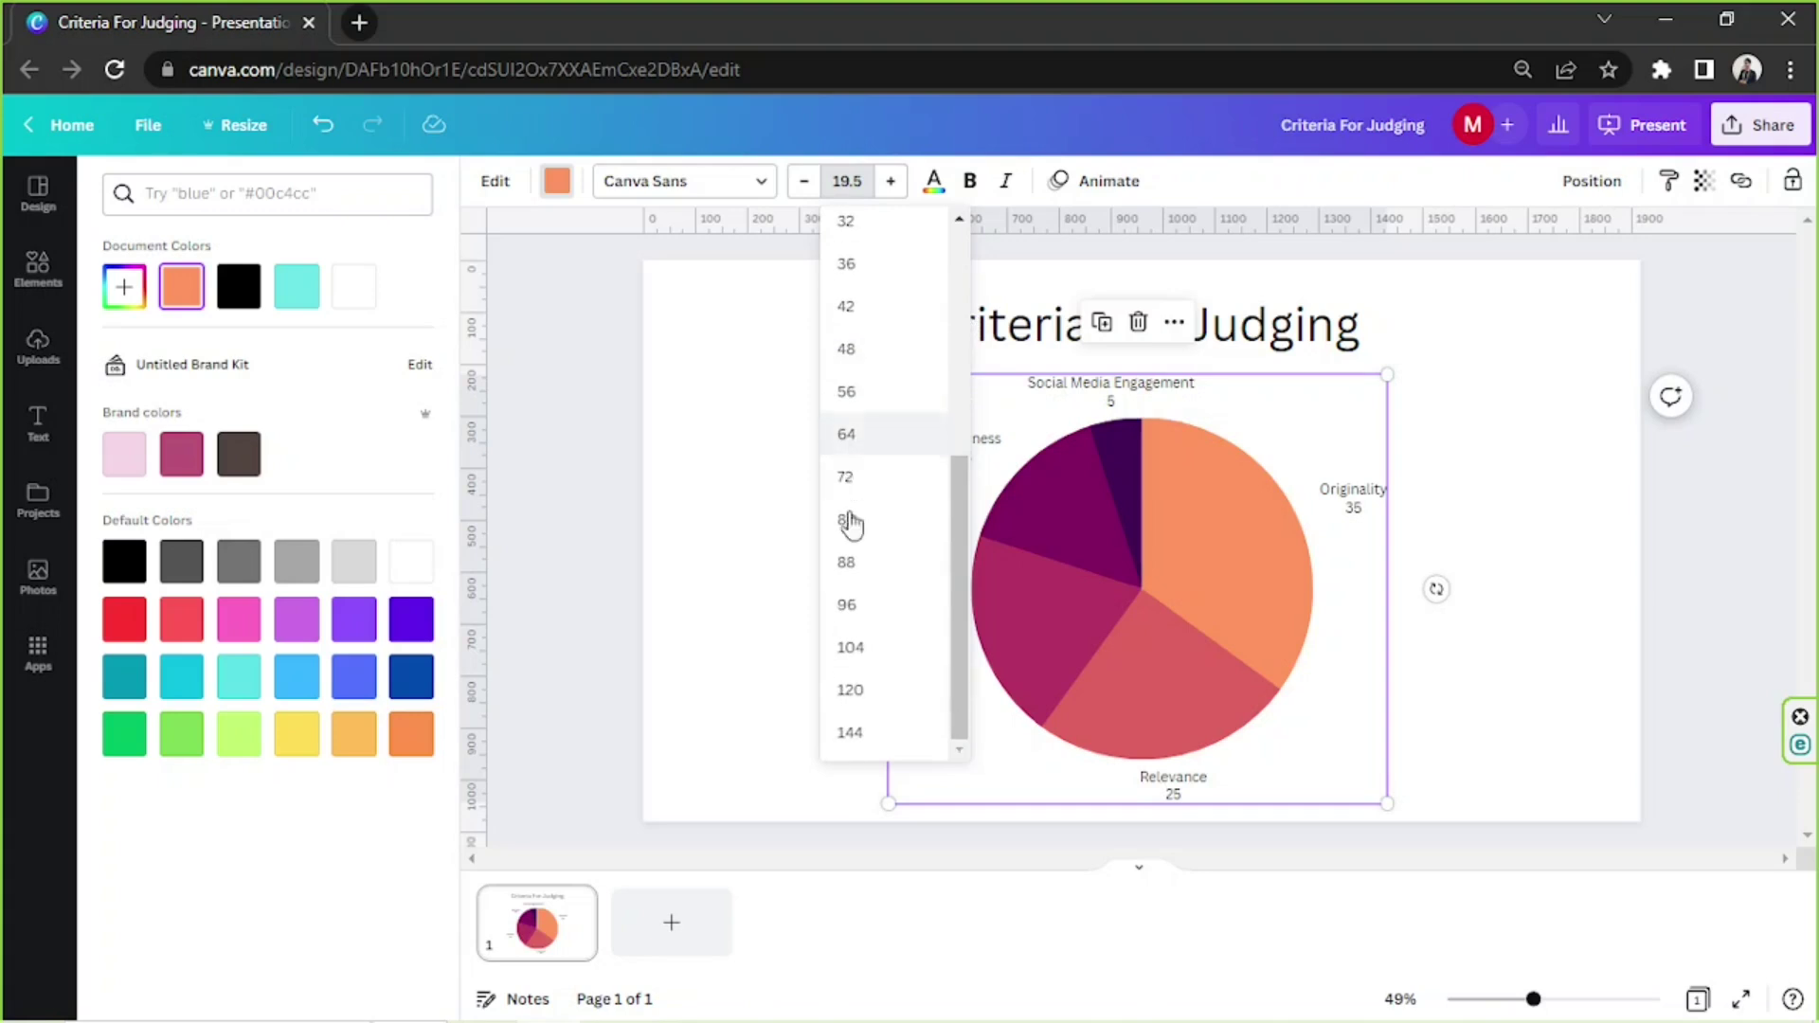
click(850, 649)
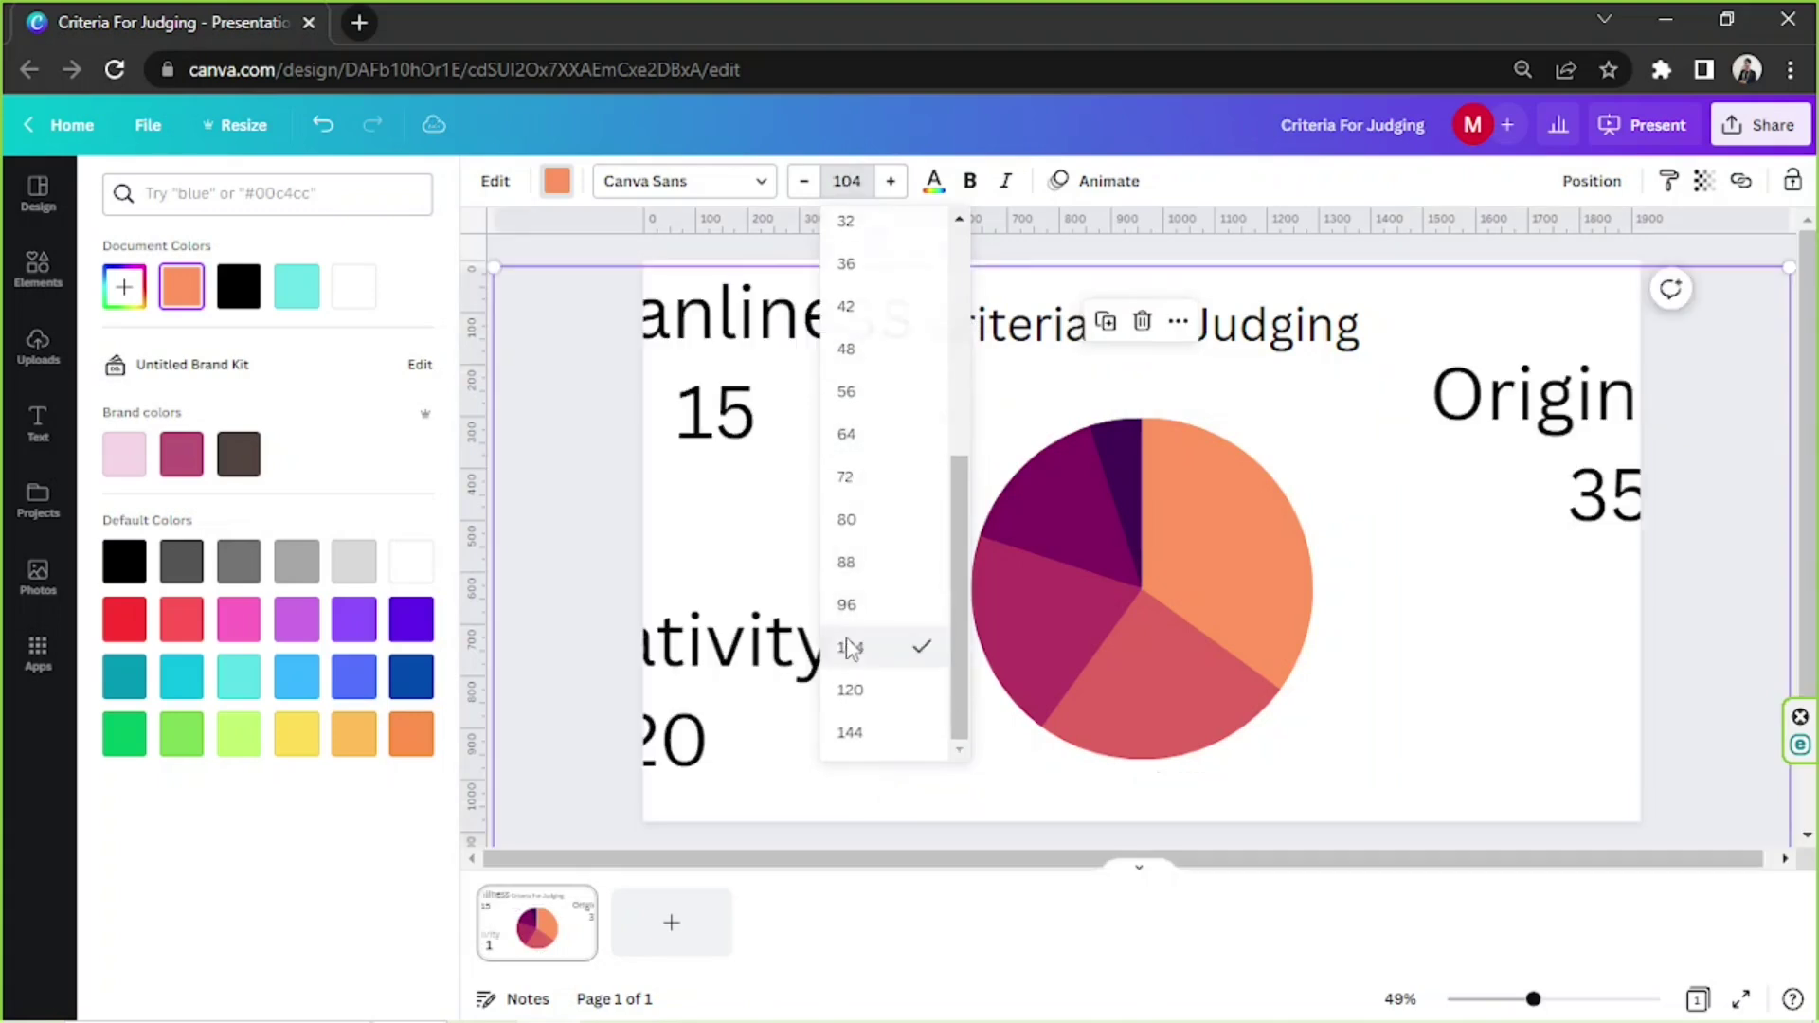
click(845, 188)
click(872, 429)
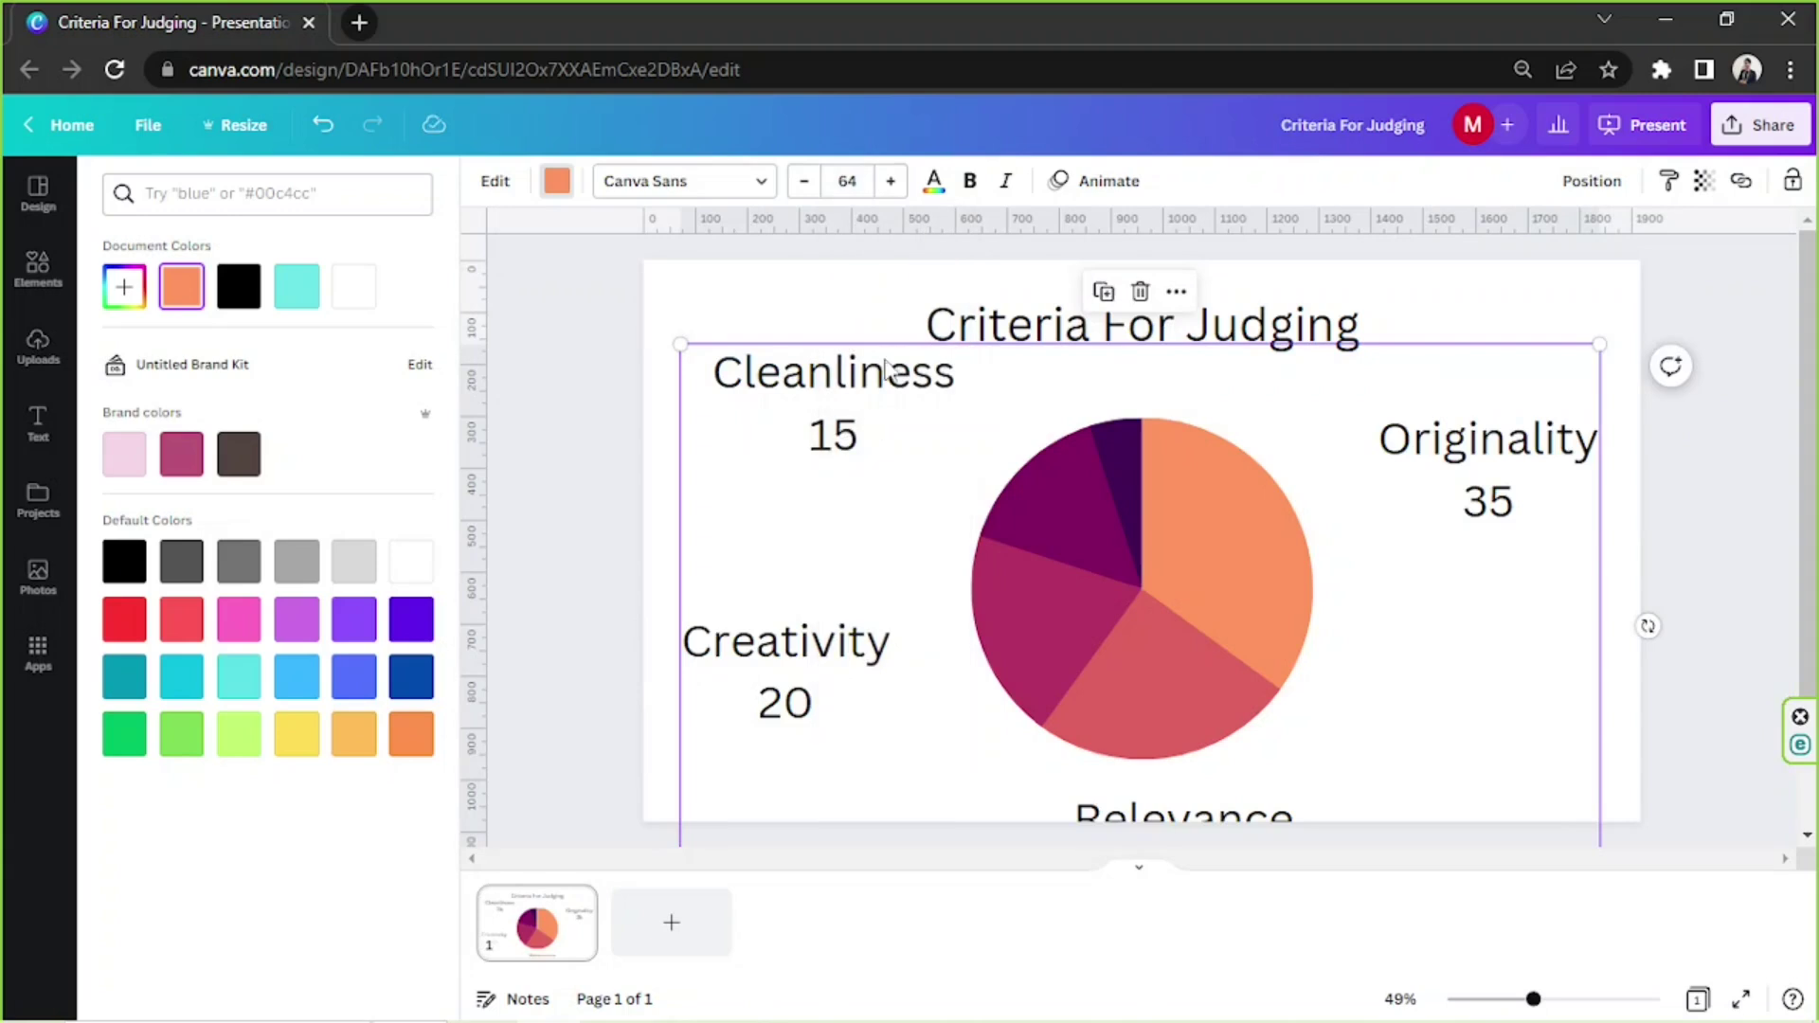
- Reduce the pie chart's label font size through 42 and 36 down to 24
click(868, 188)
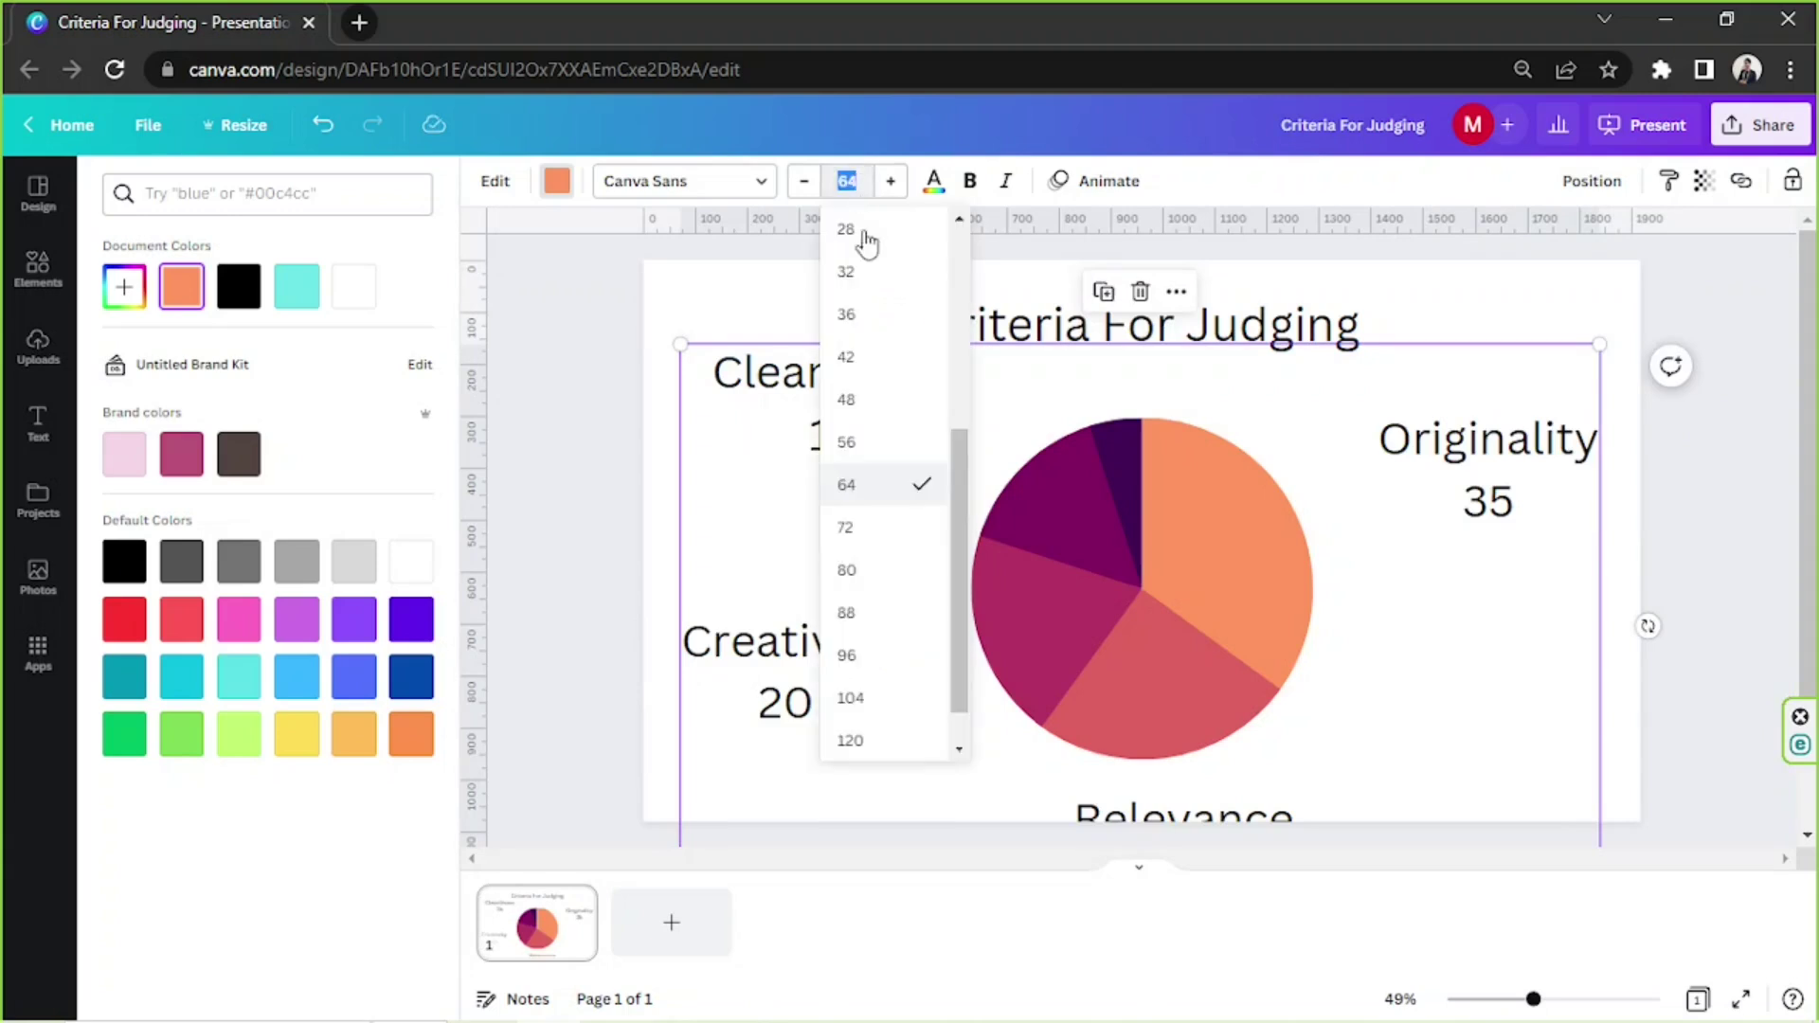
click(872, 350)
click(848, 182)
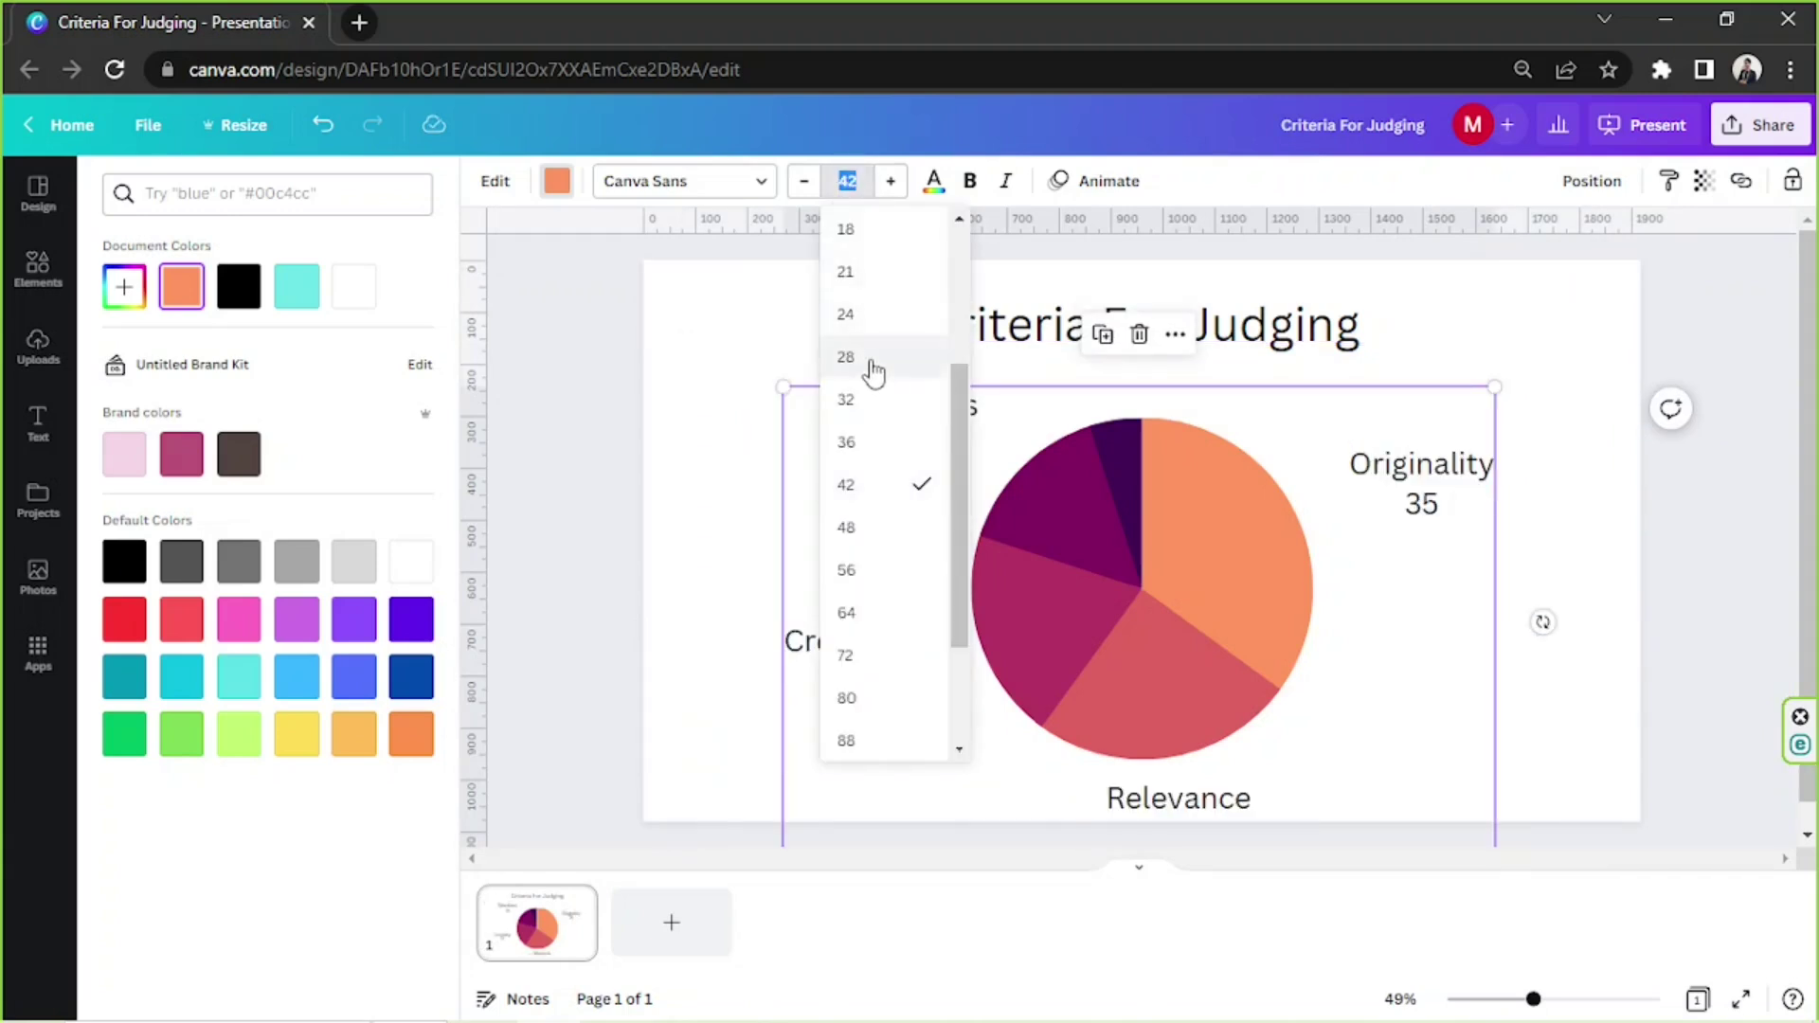
click(870, 440)
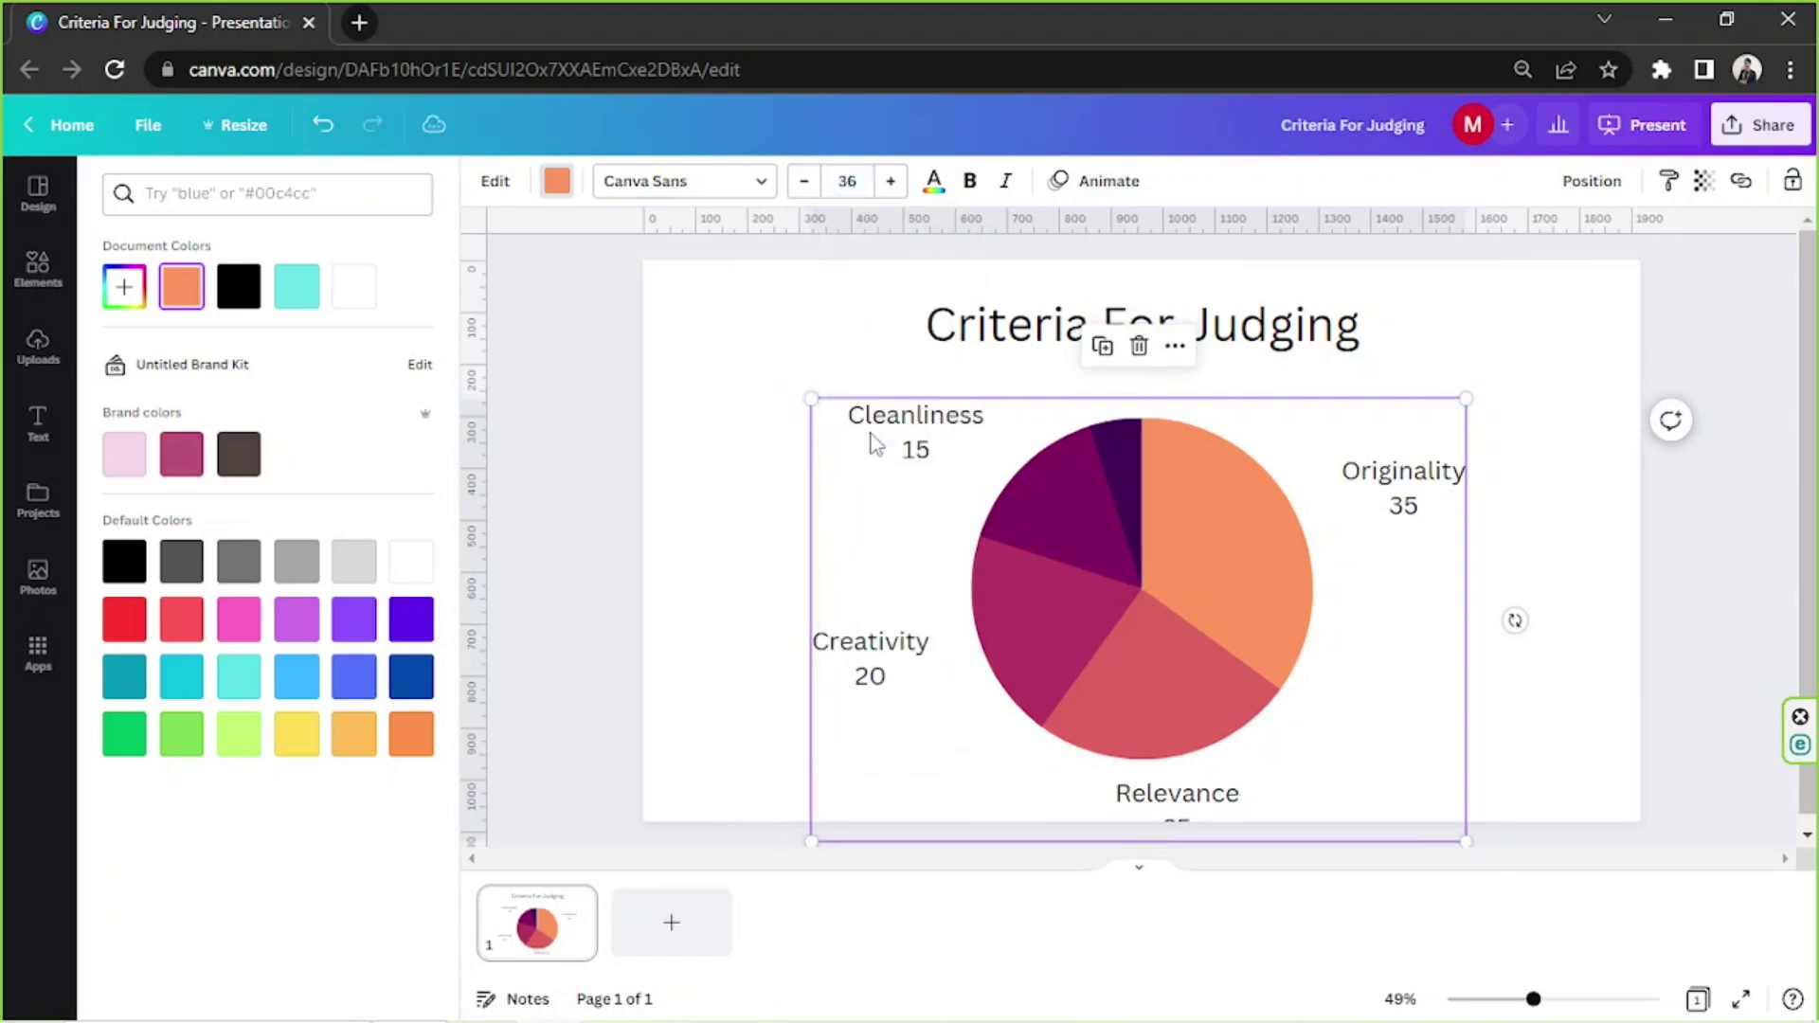
click(847, 181)
click(853, 357)
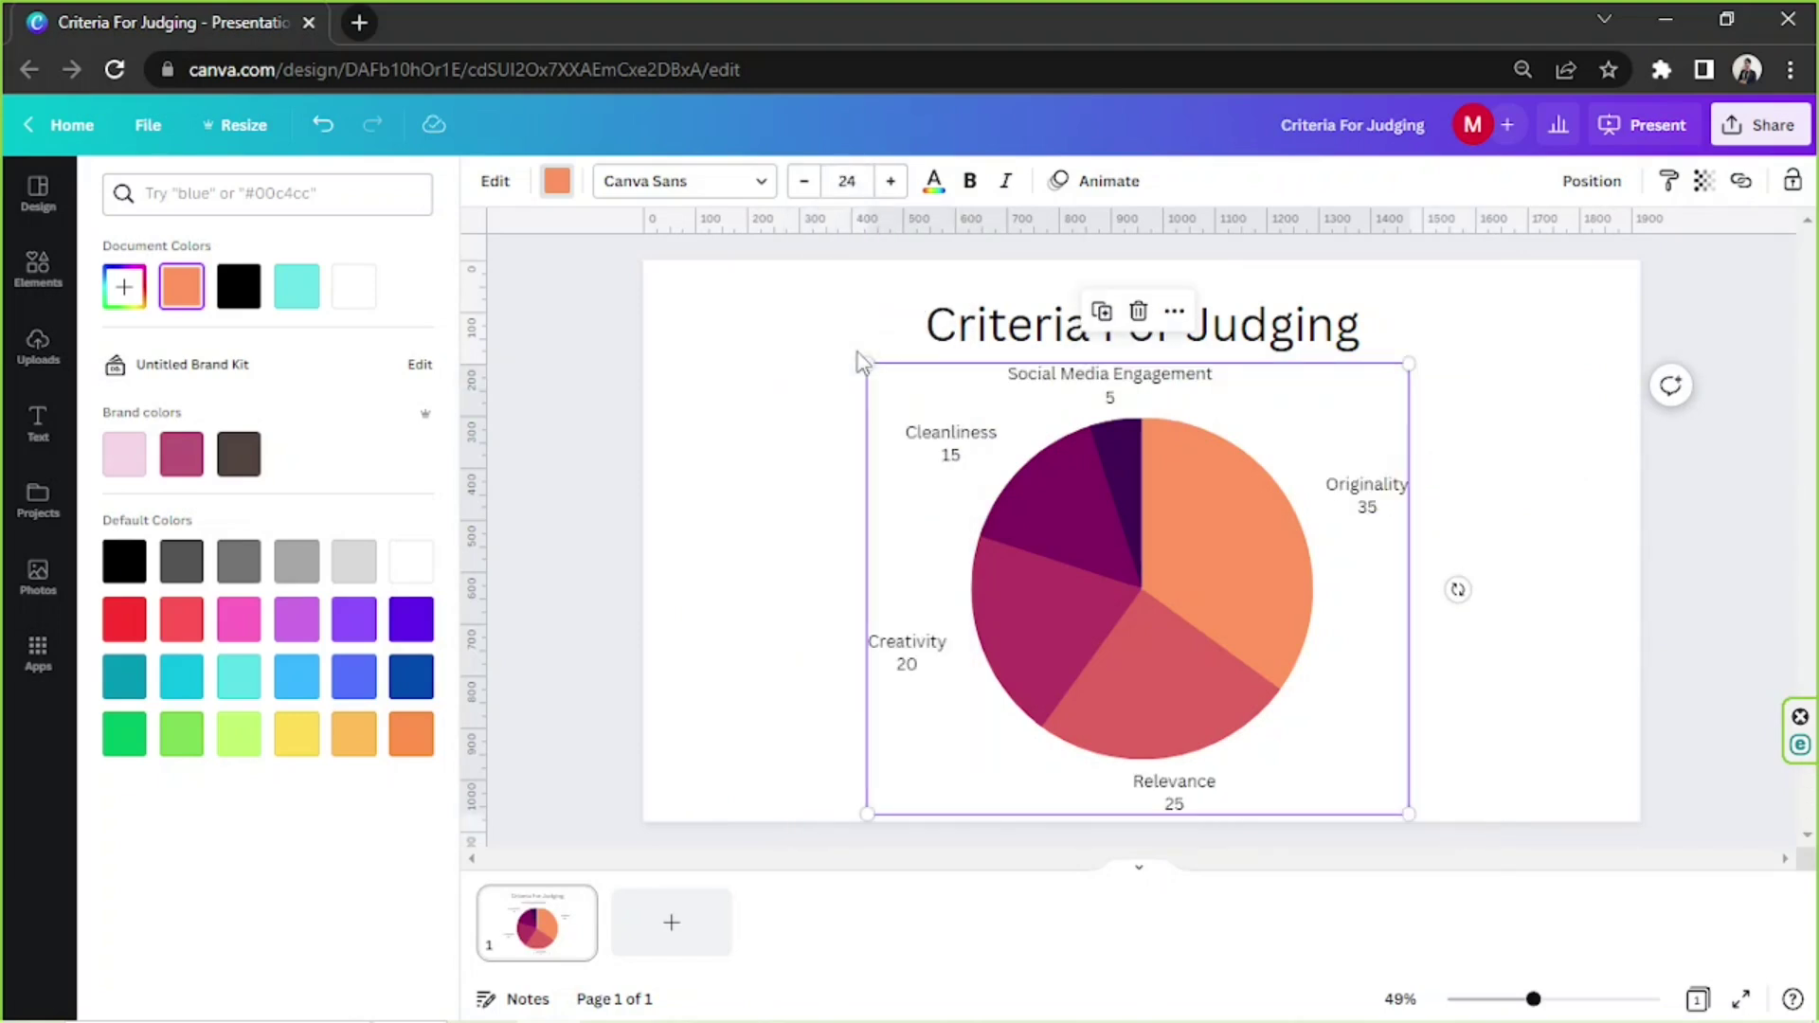
- Try red and dark grey on the pie chart's label text, and settle on the custom colour #9D4D4D
click(935, 181)
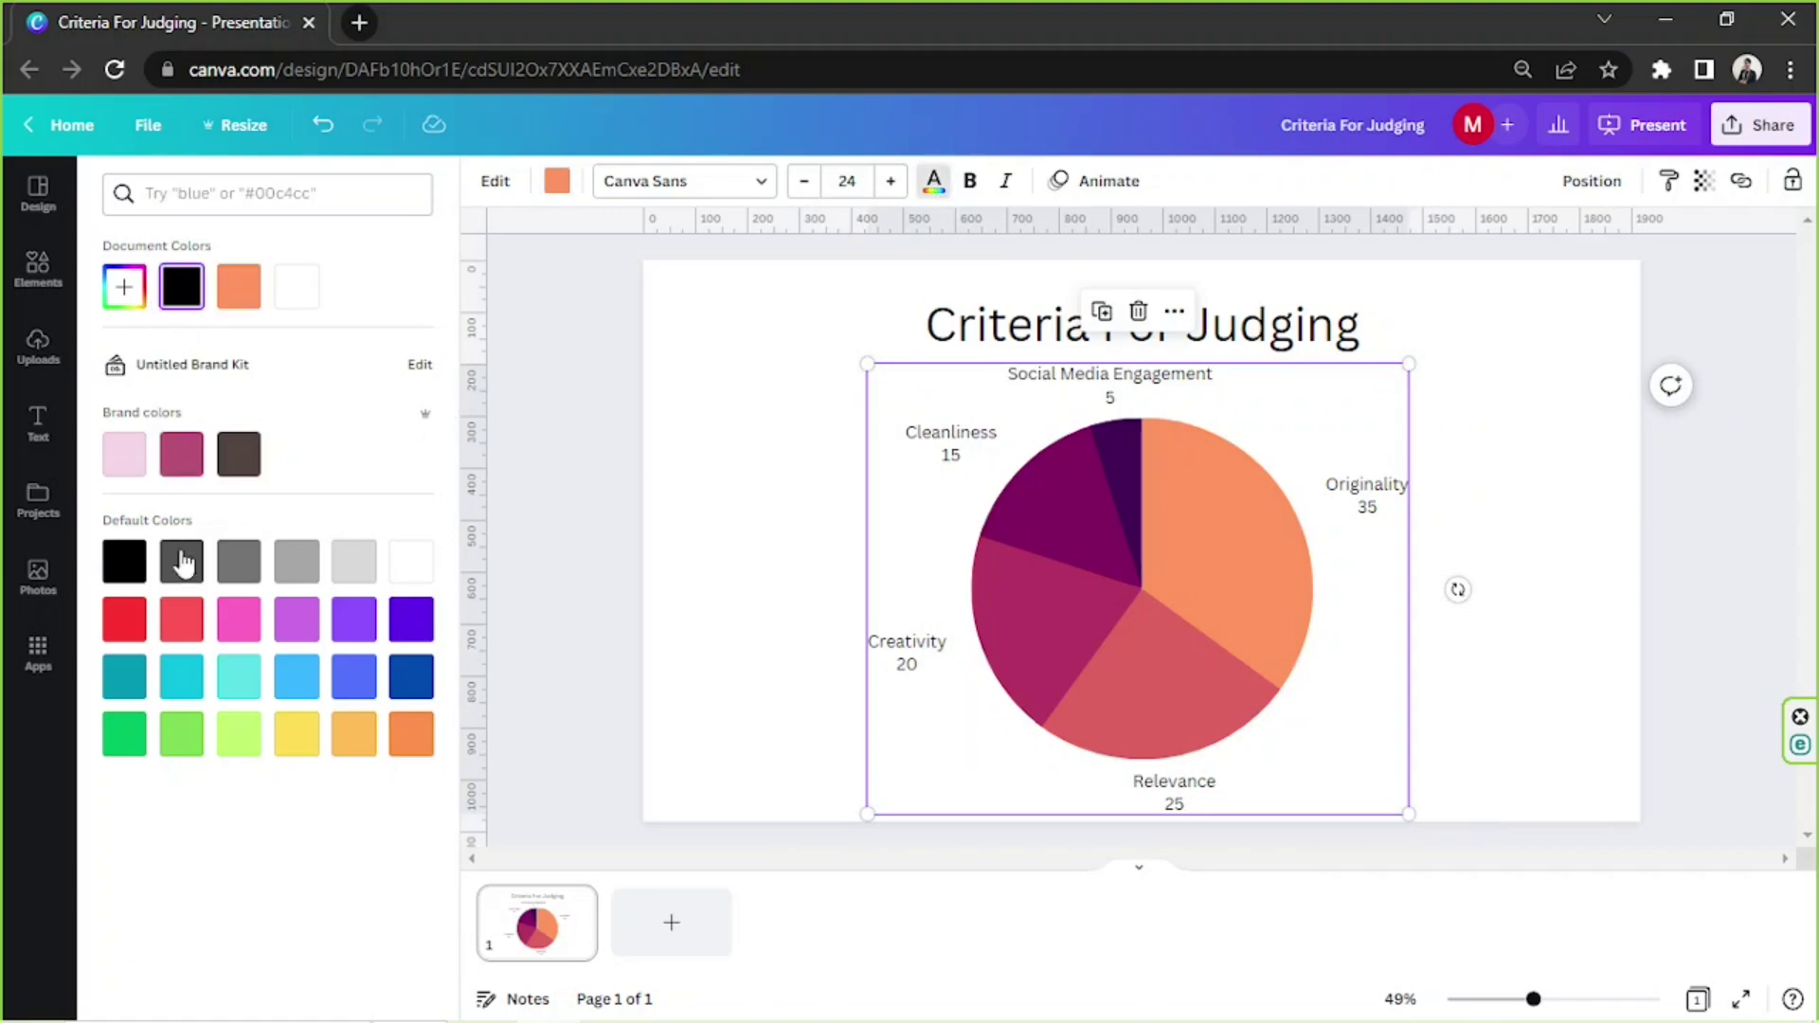
click(132, 625)
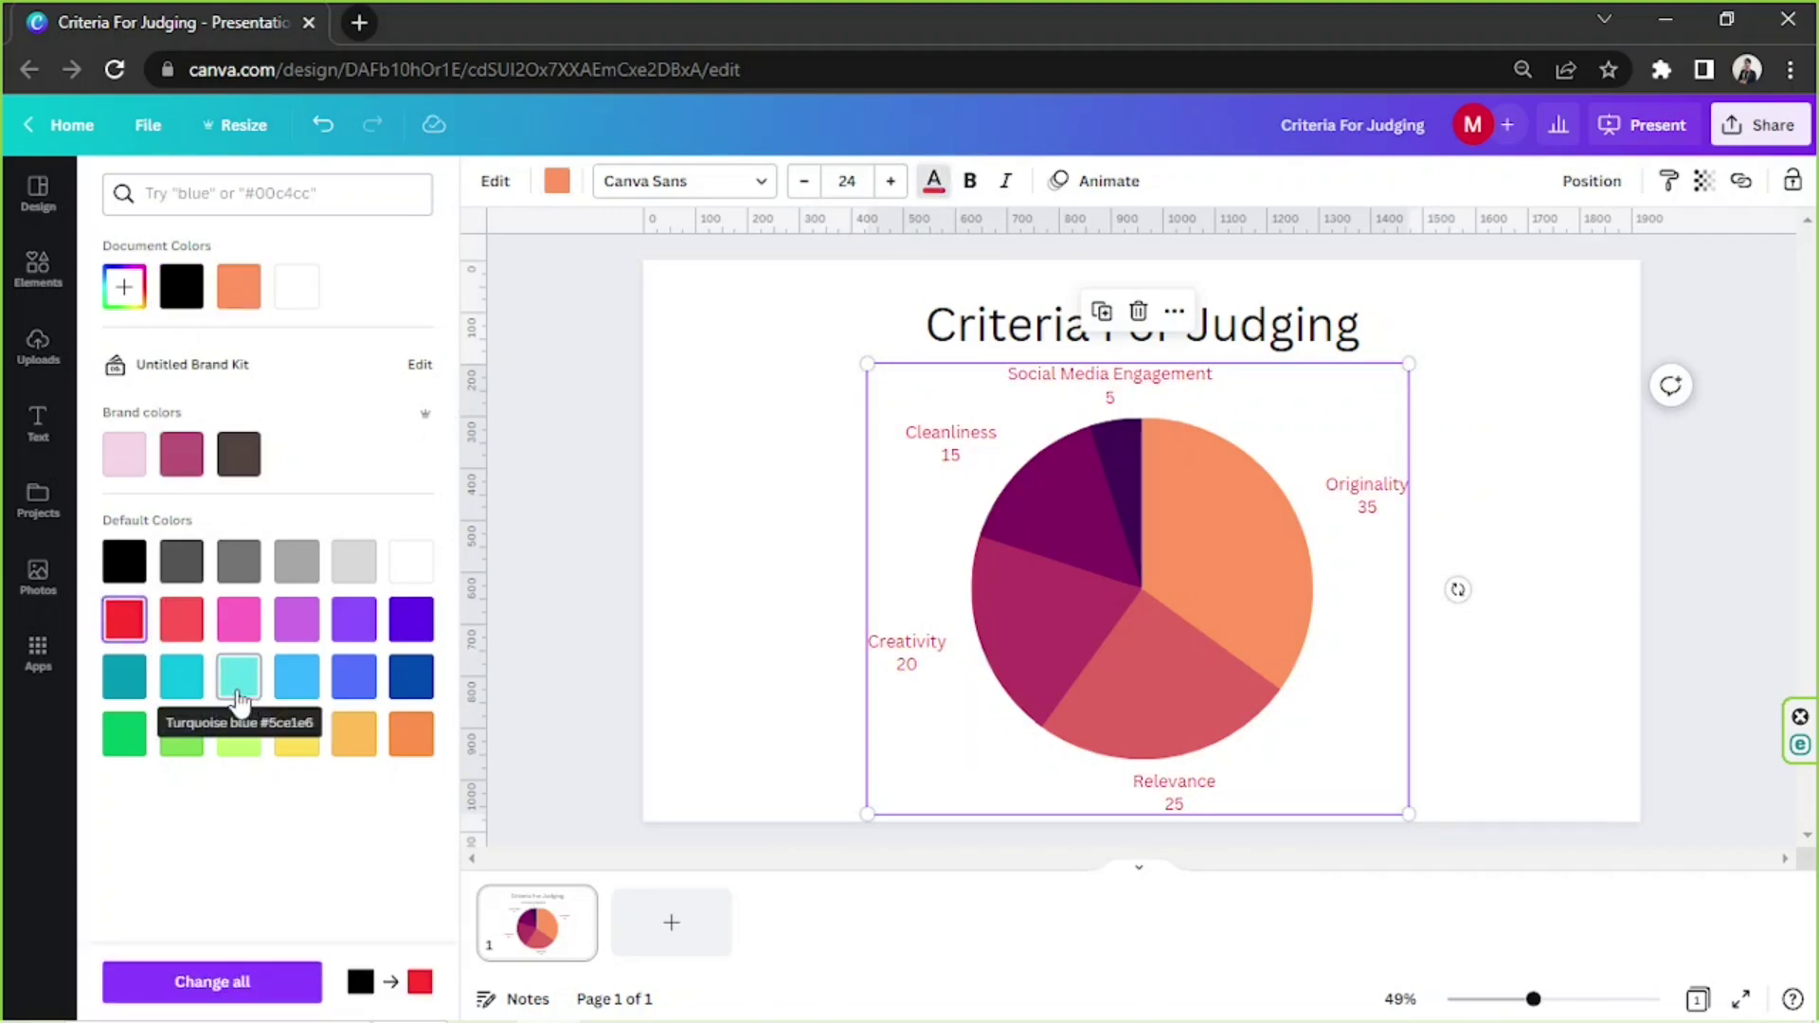
click(182, 564)
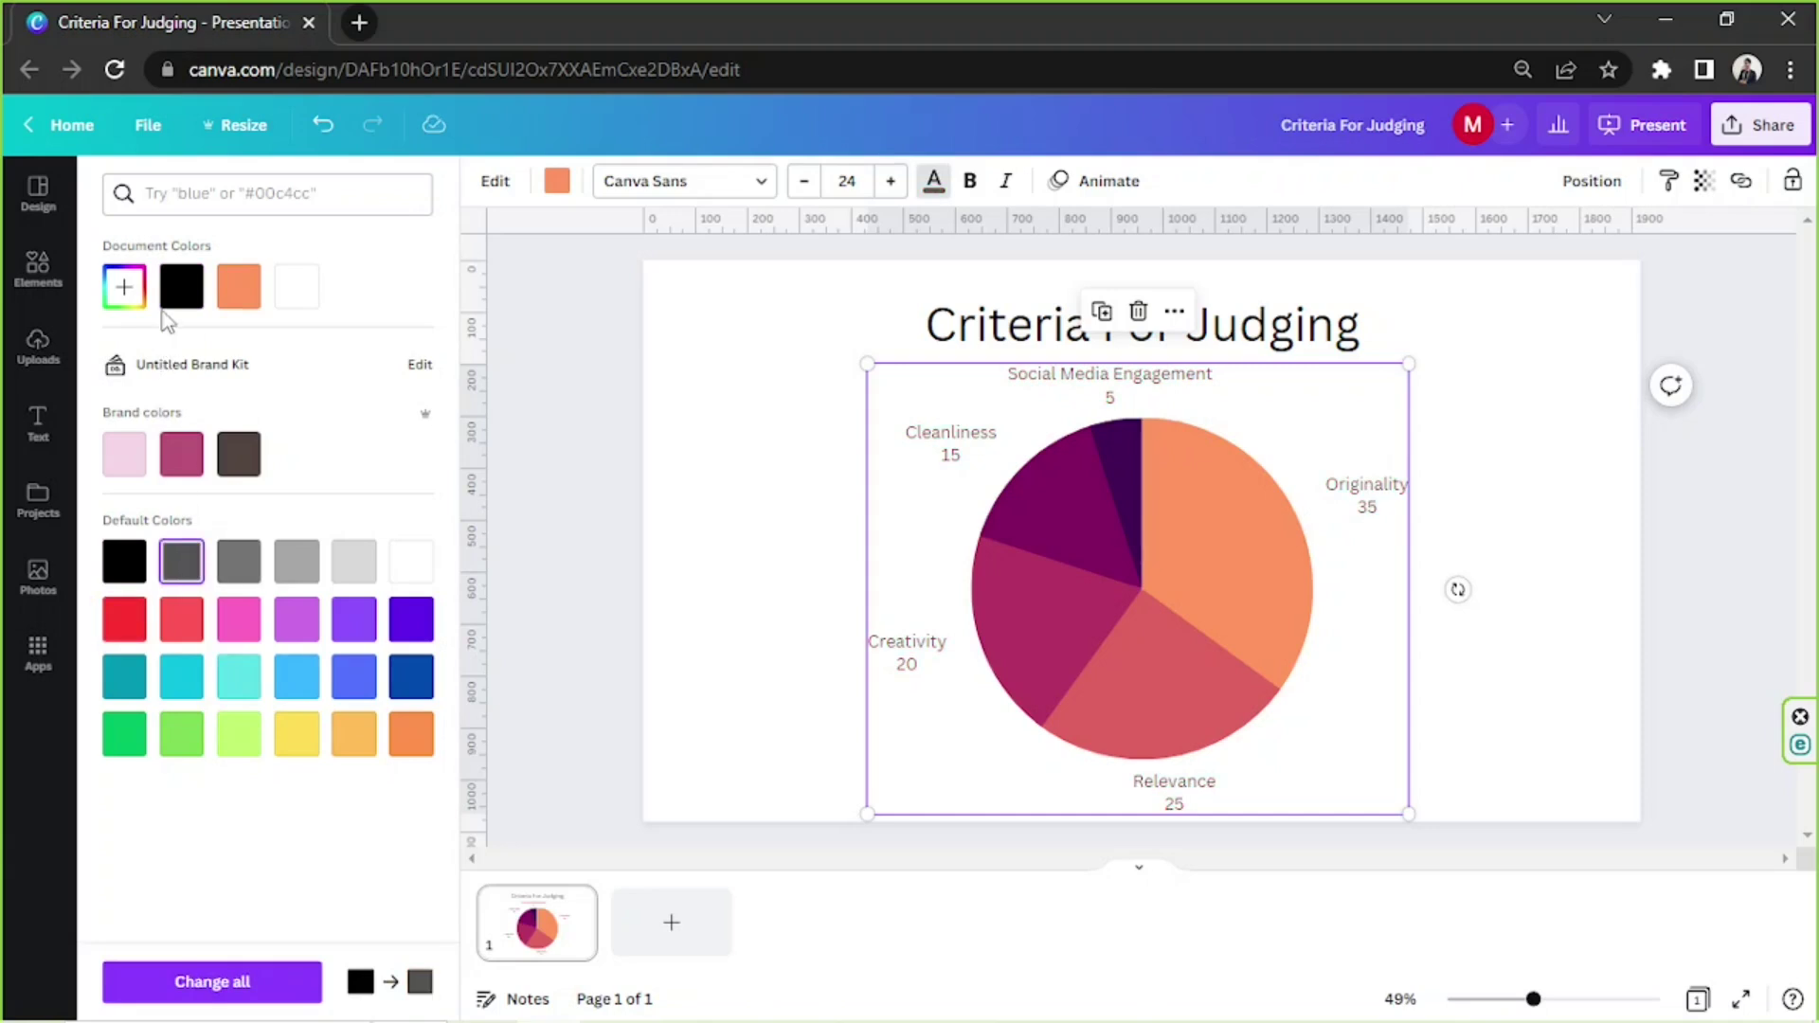
click(126, 288)
click(253, 364)
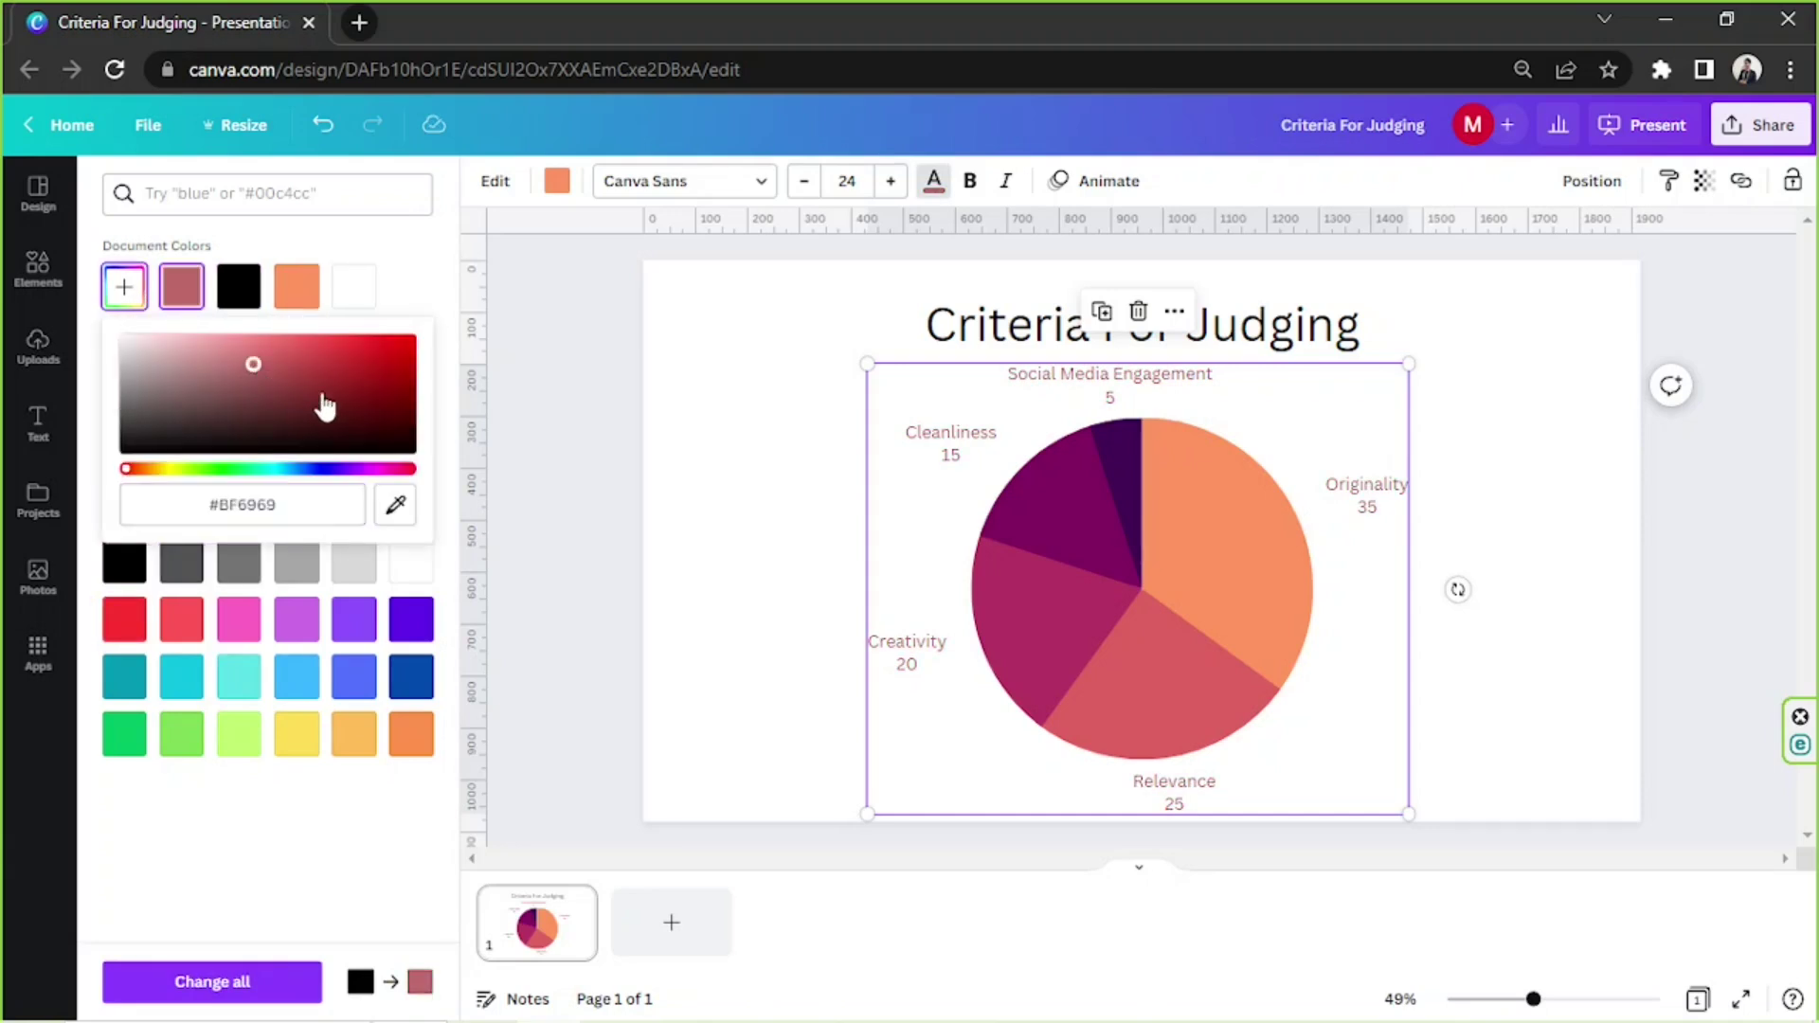
click(289, 397)
click(264, 363)
click(272, 380)
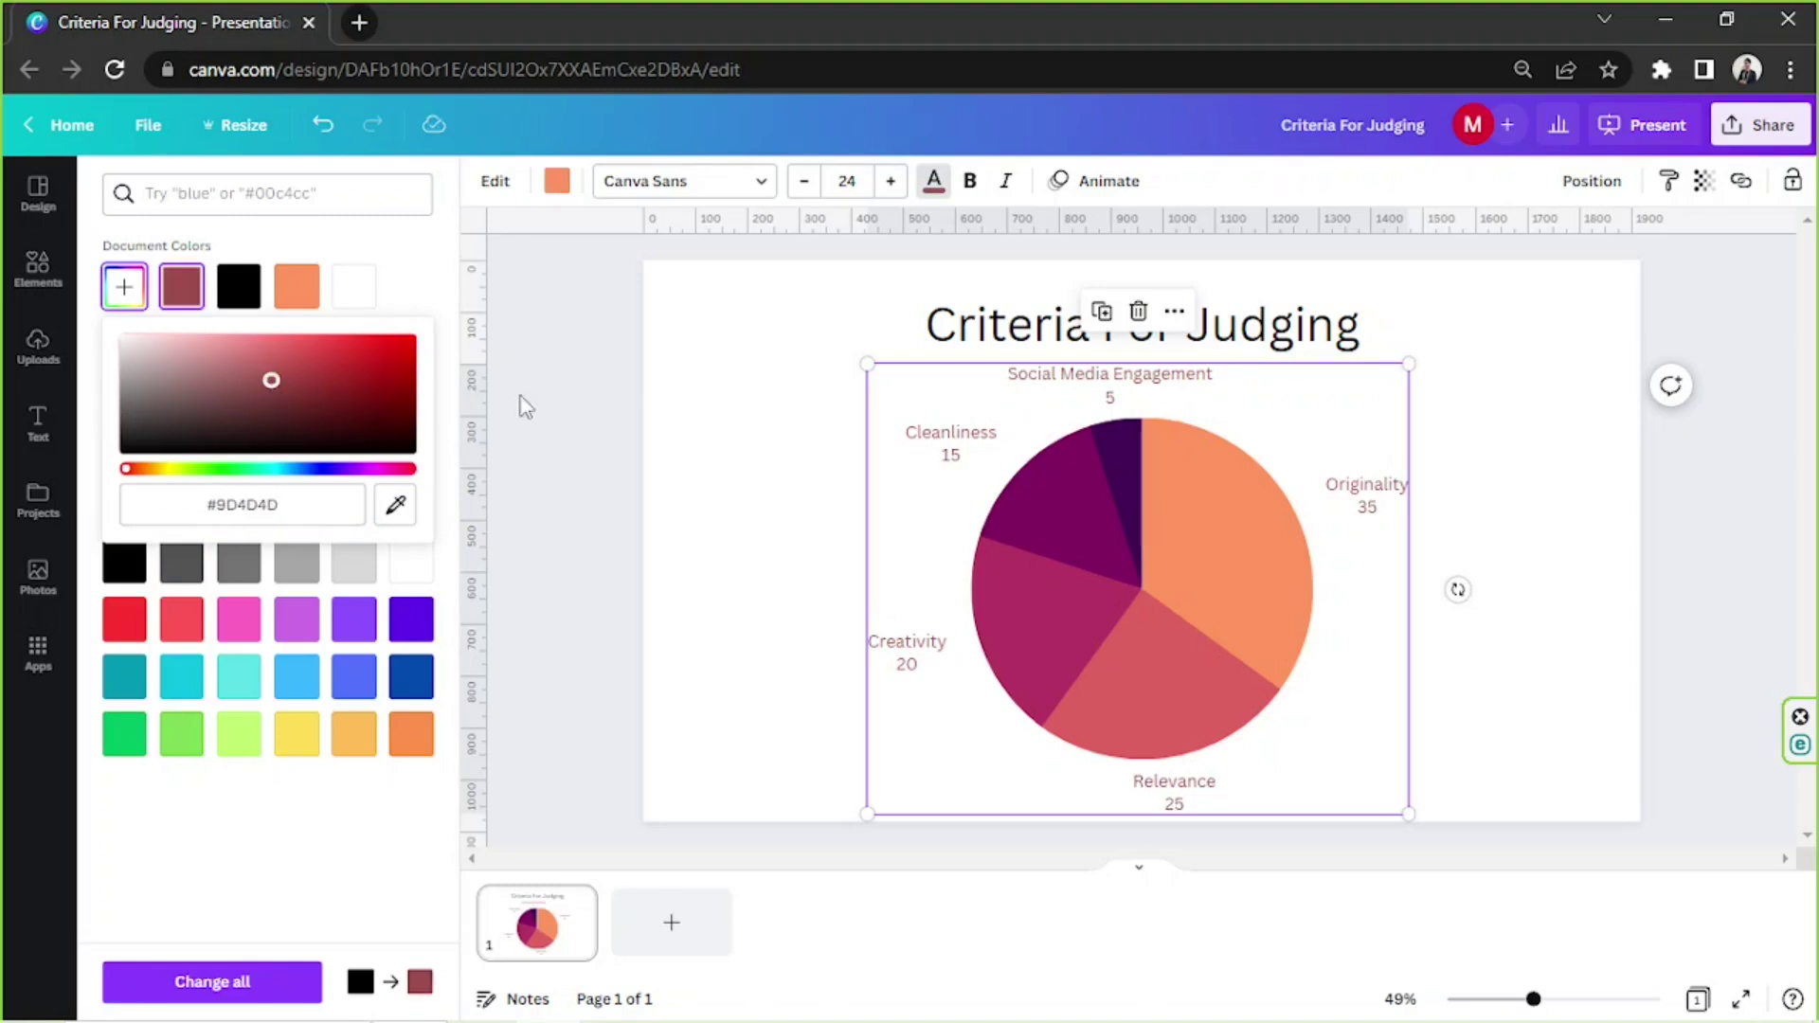
- Switch bold and italic on and back off for the pie chart's labels
click(970, 188)
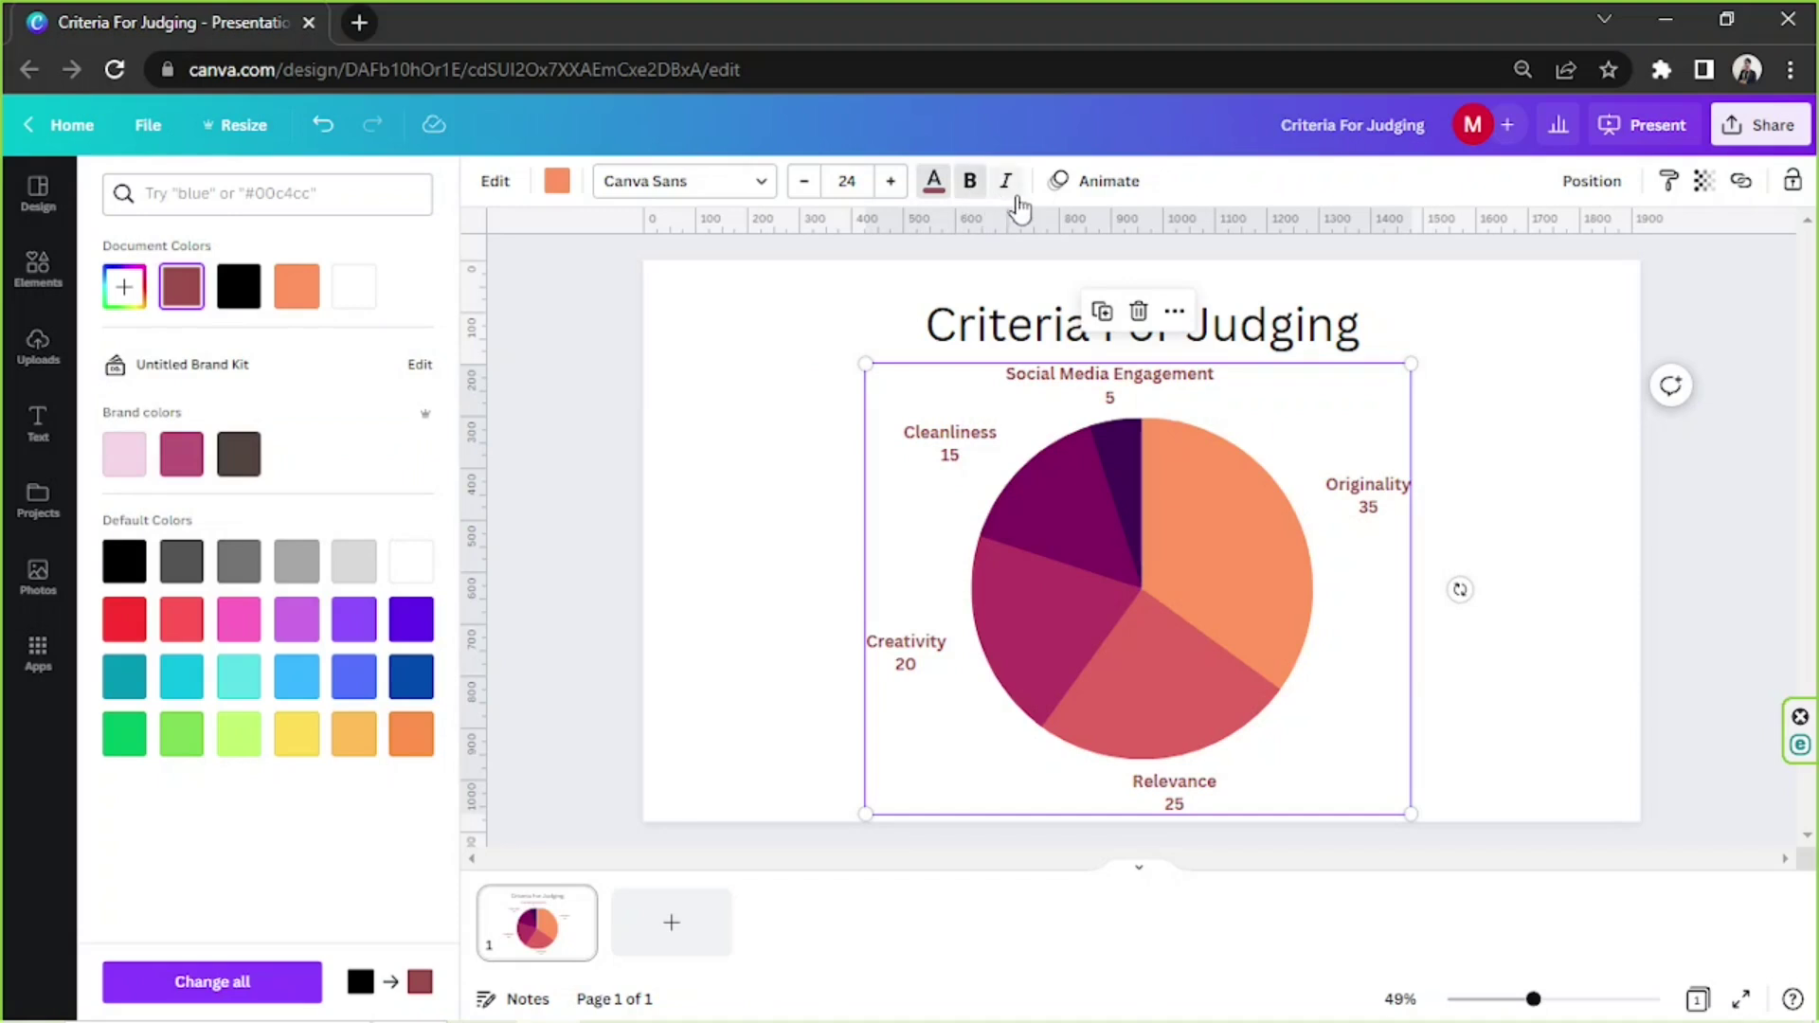
click(1012, 187)
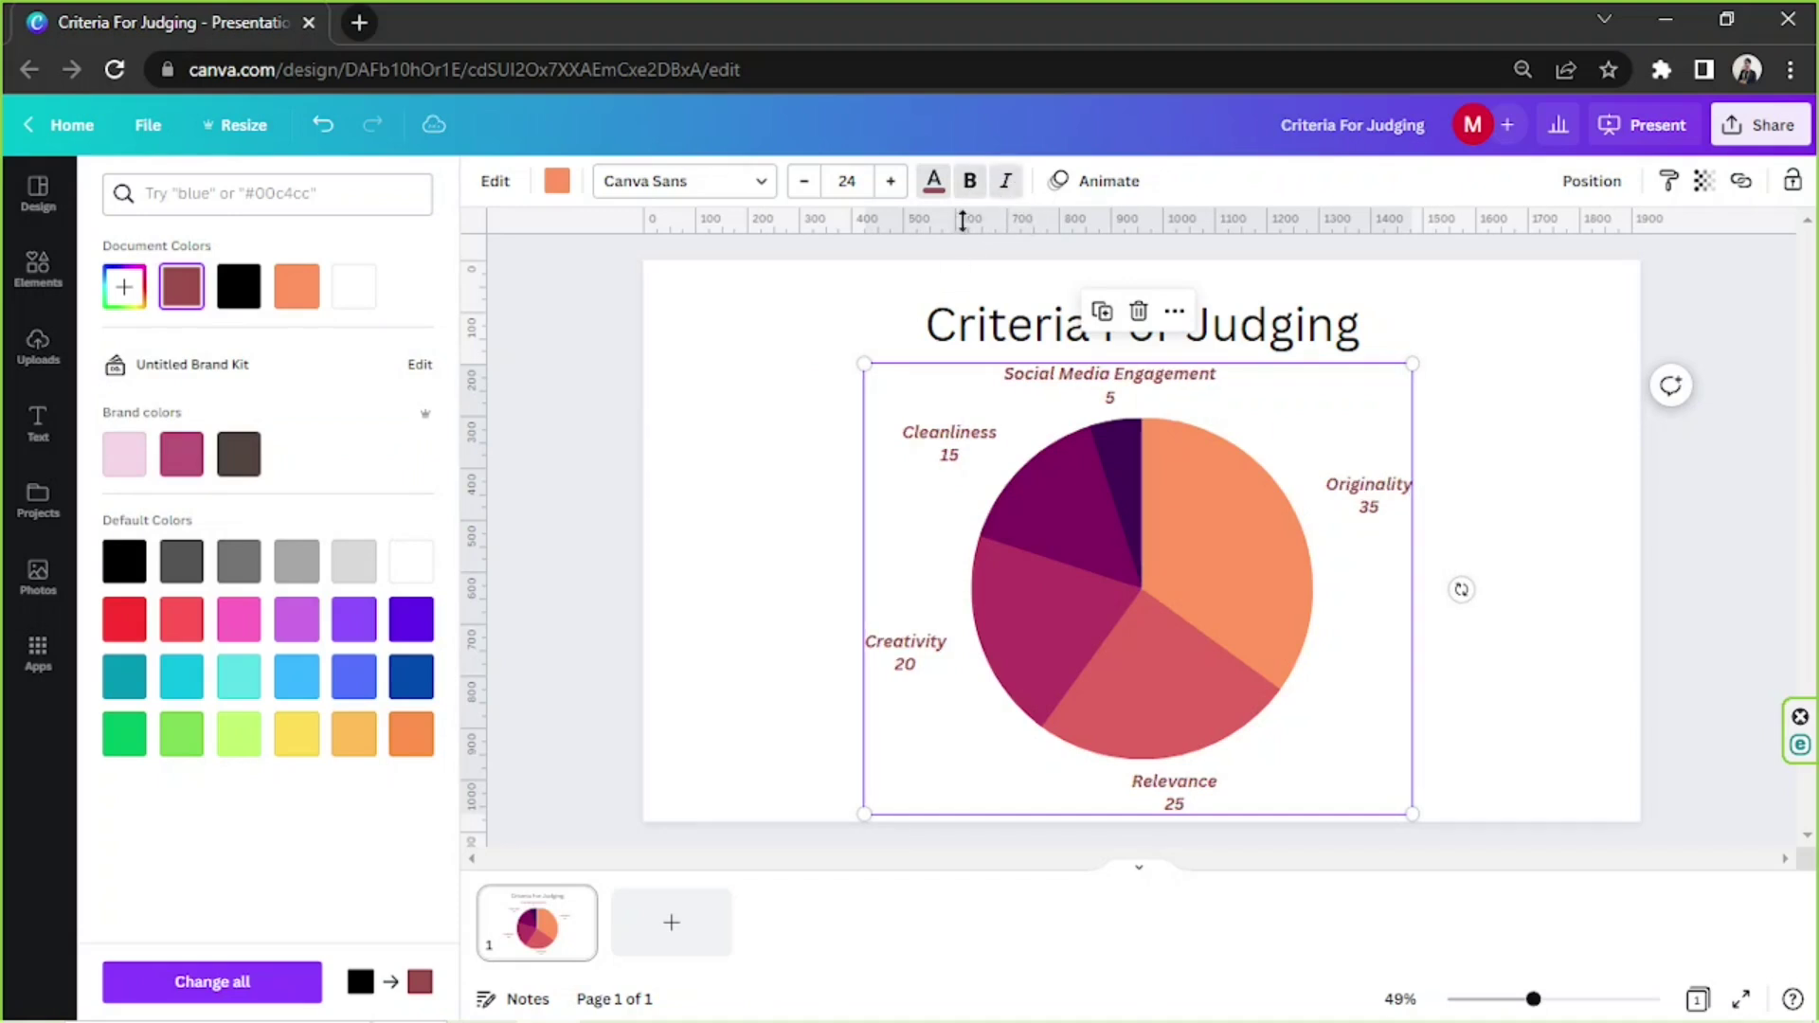
click(1006, 186)
click(984, 195)
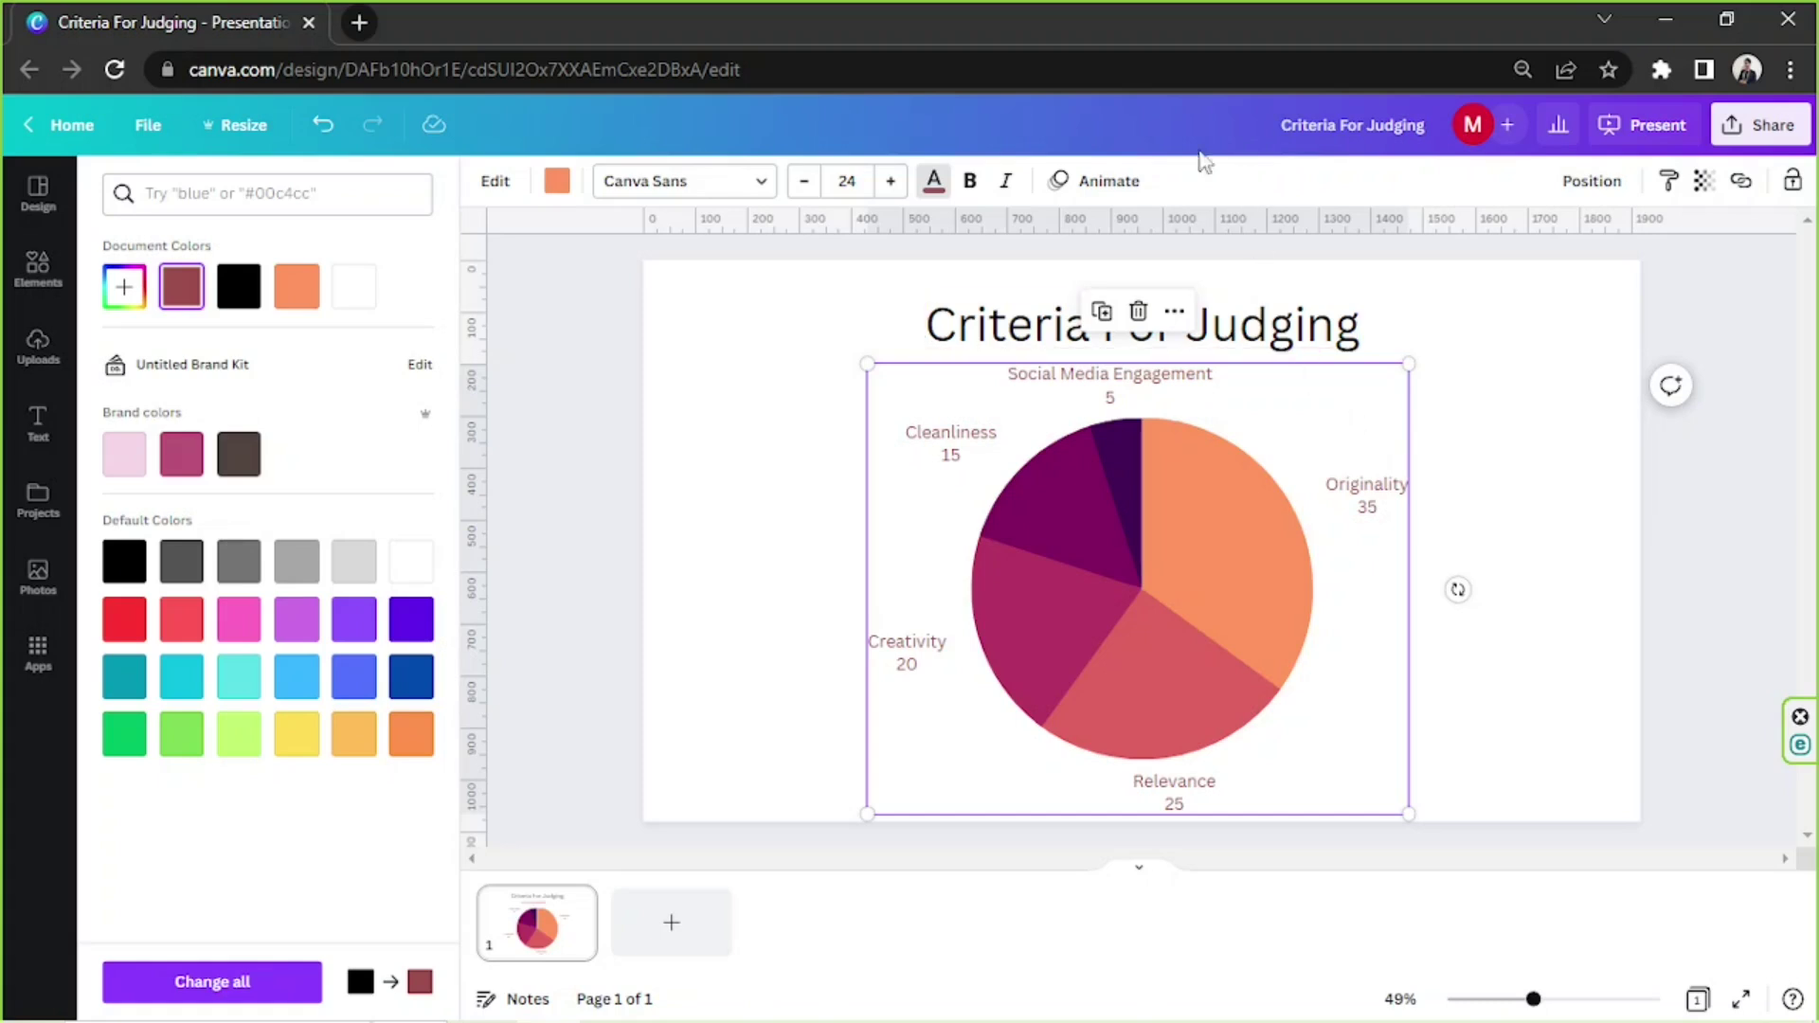
- View the element animations offered for the pie chart and deselect the chart
click(1116, 195)
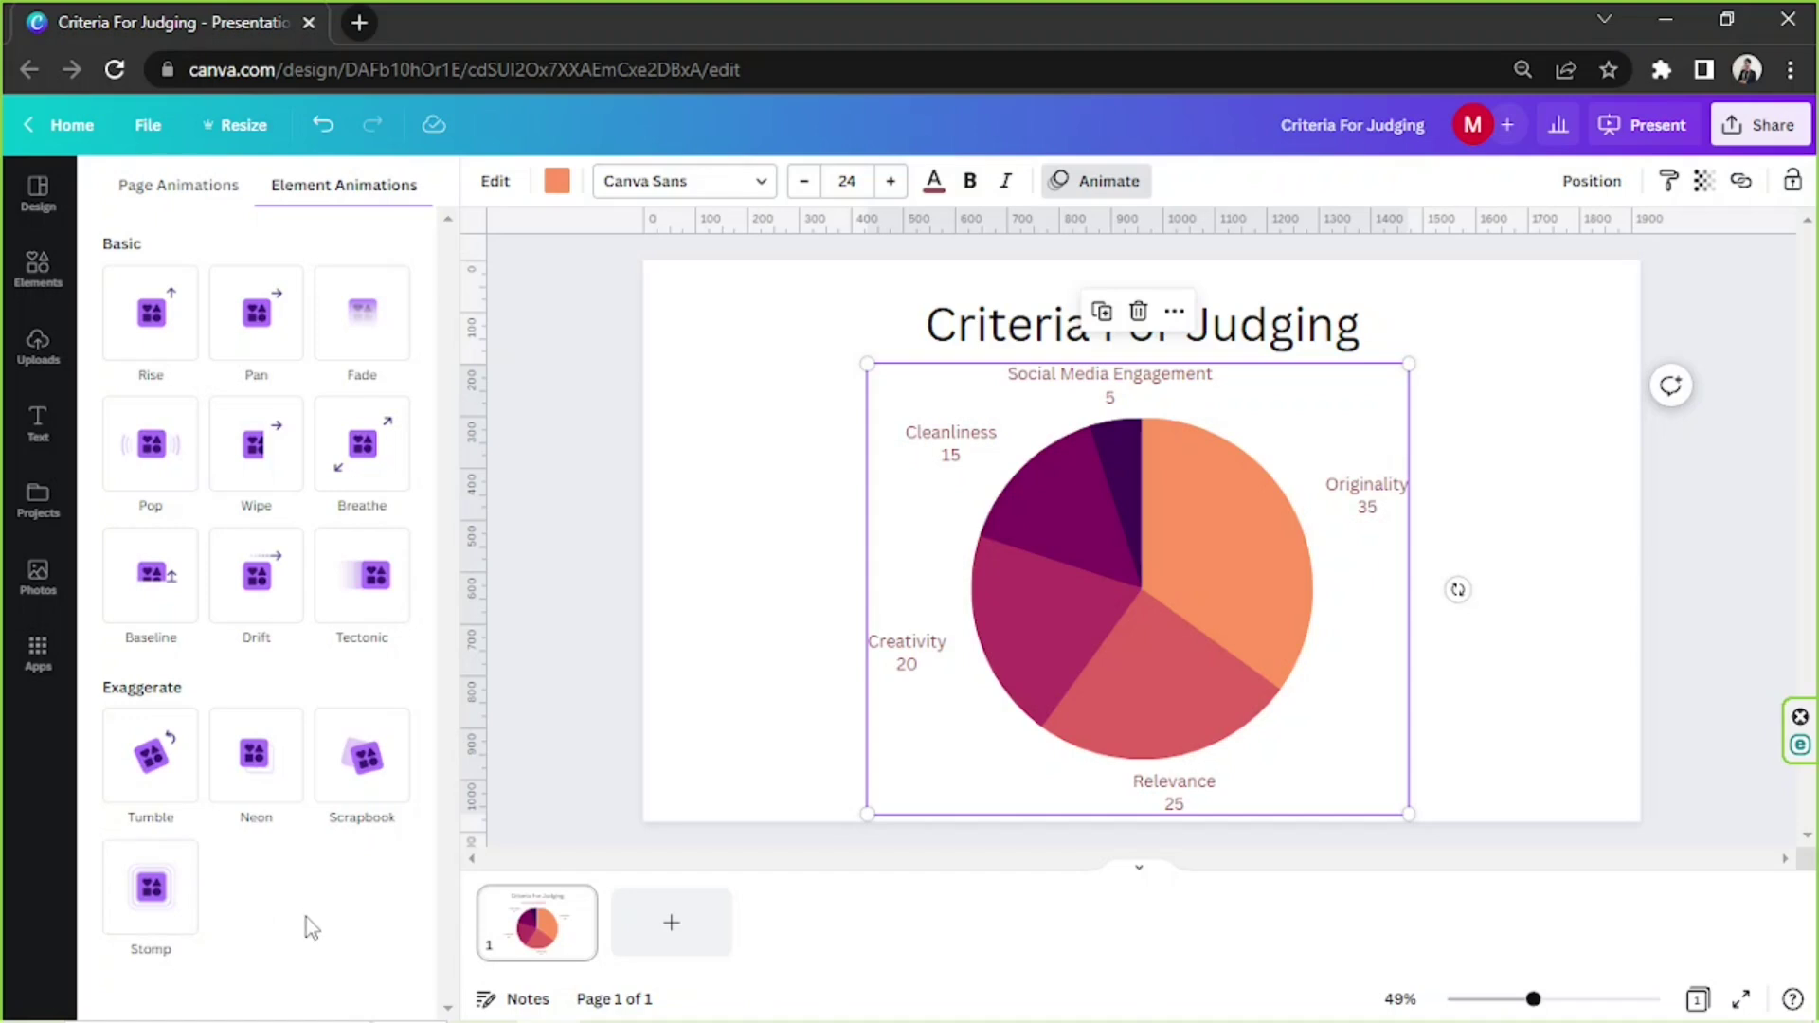
click(1671, 606)
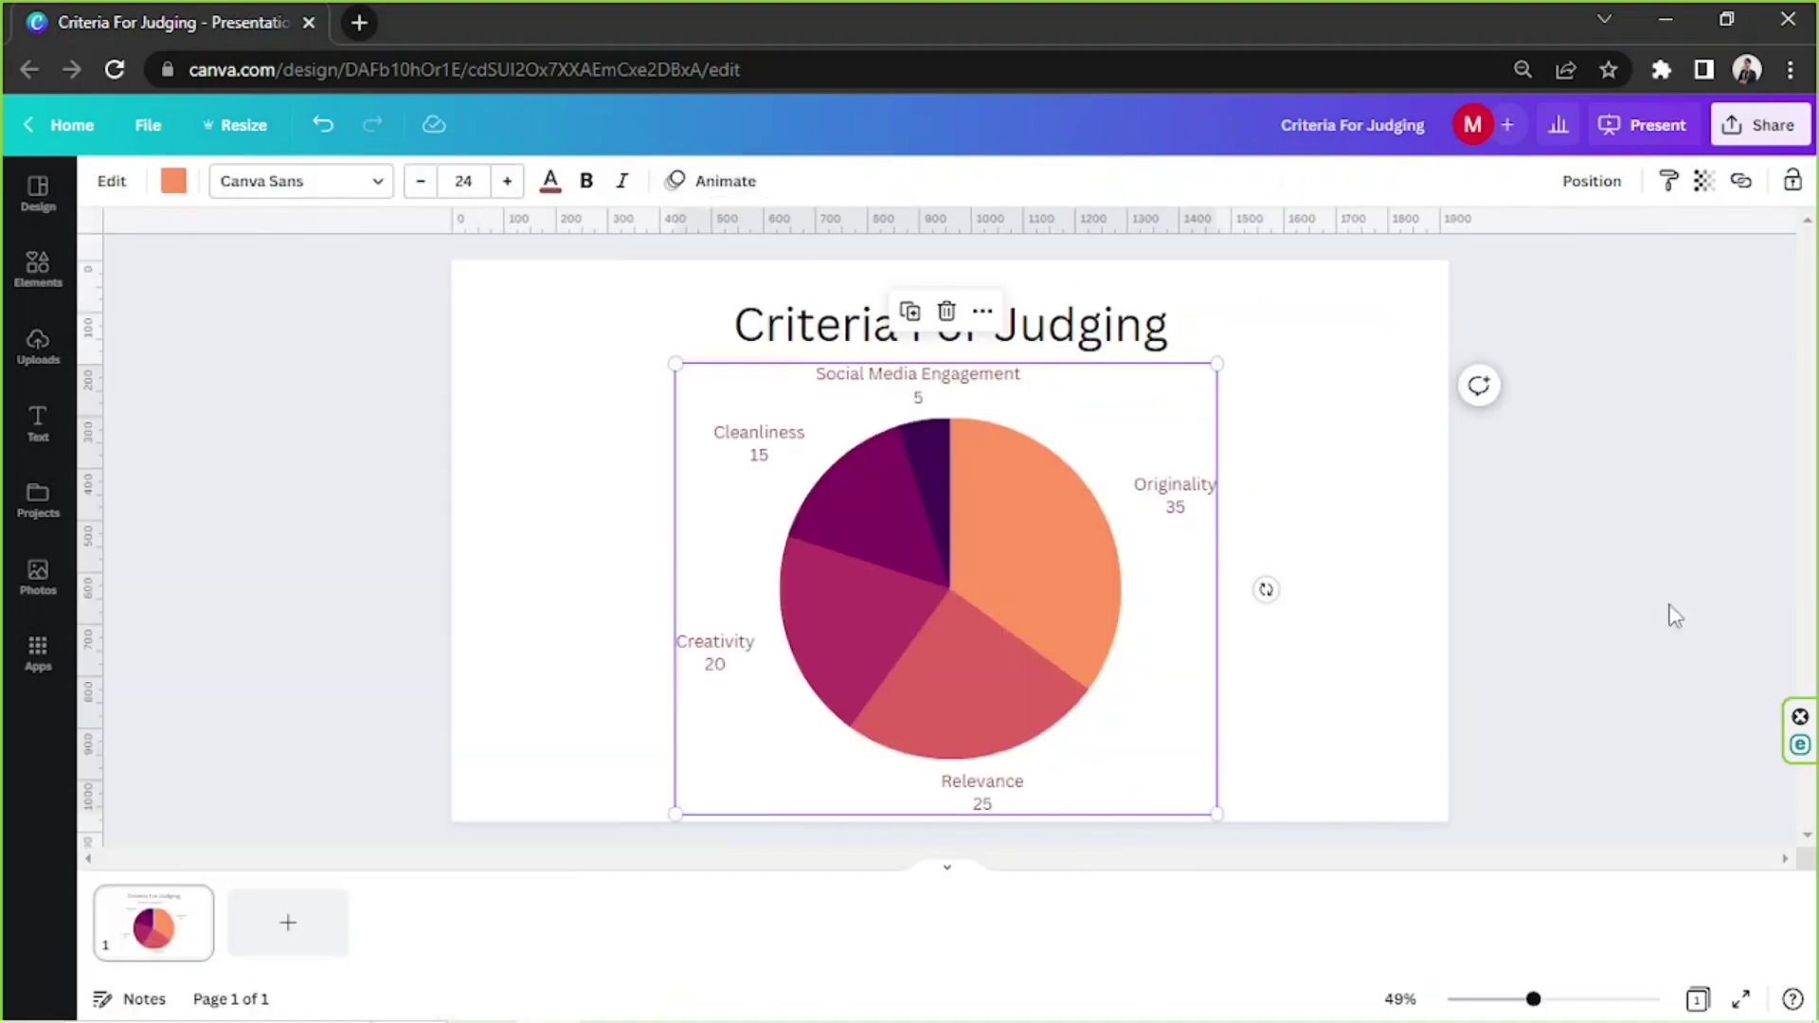
click(1654, 622)
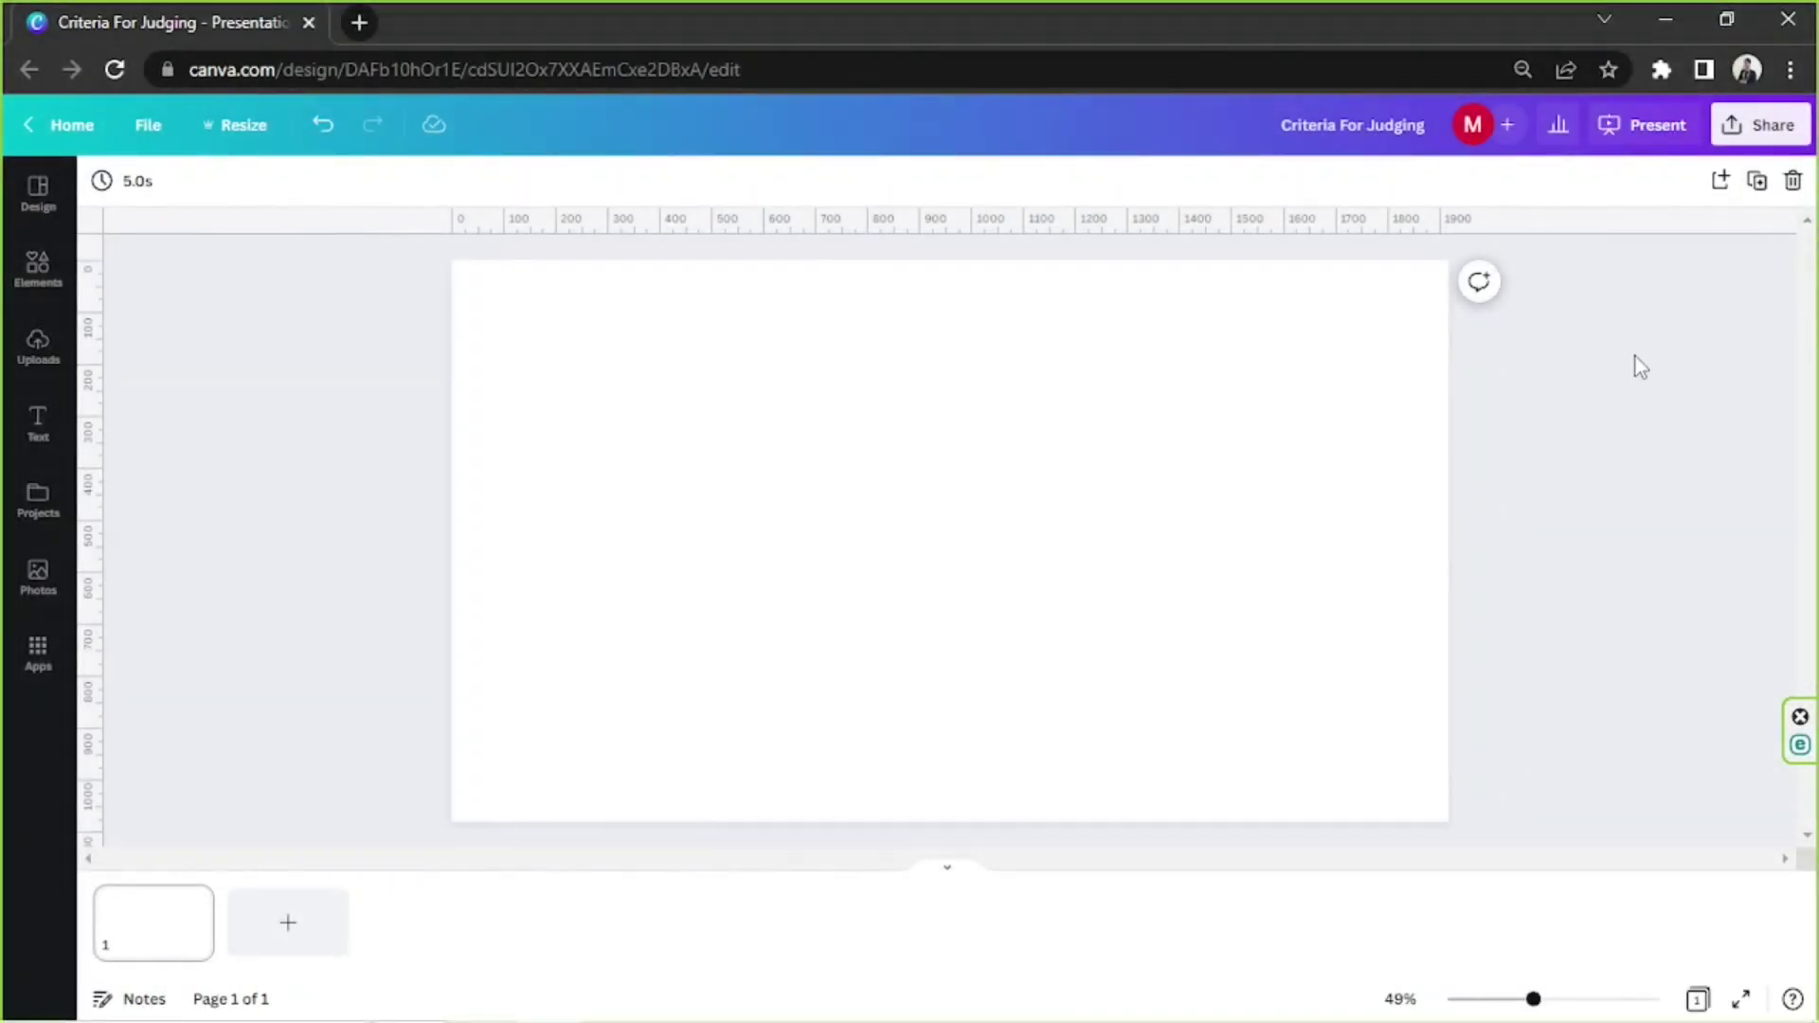
- Add a heading reading "Poster Making Competition" to the blank page and set it in the cartoon-style font Quebab Shadow
key(t)
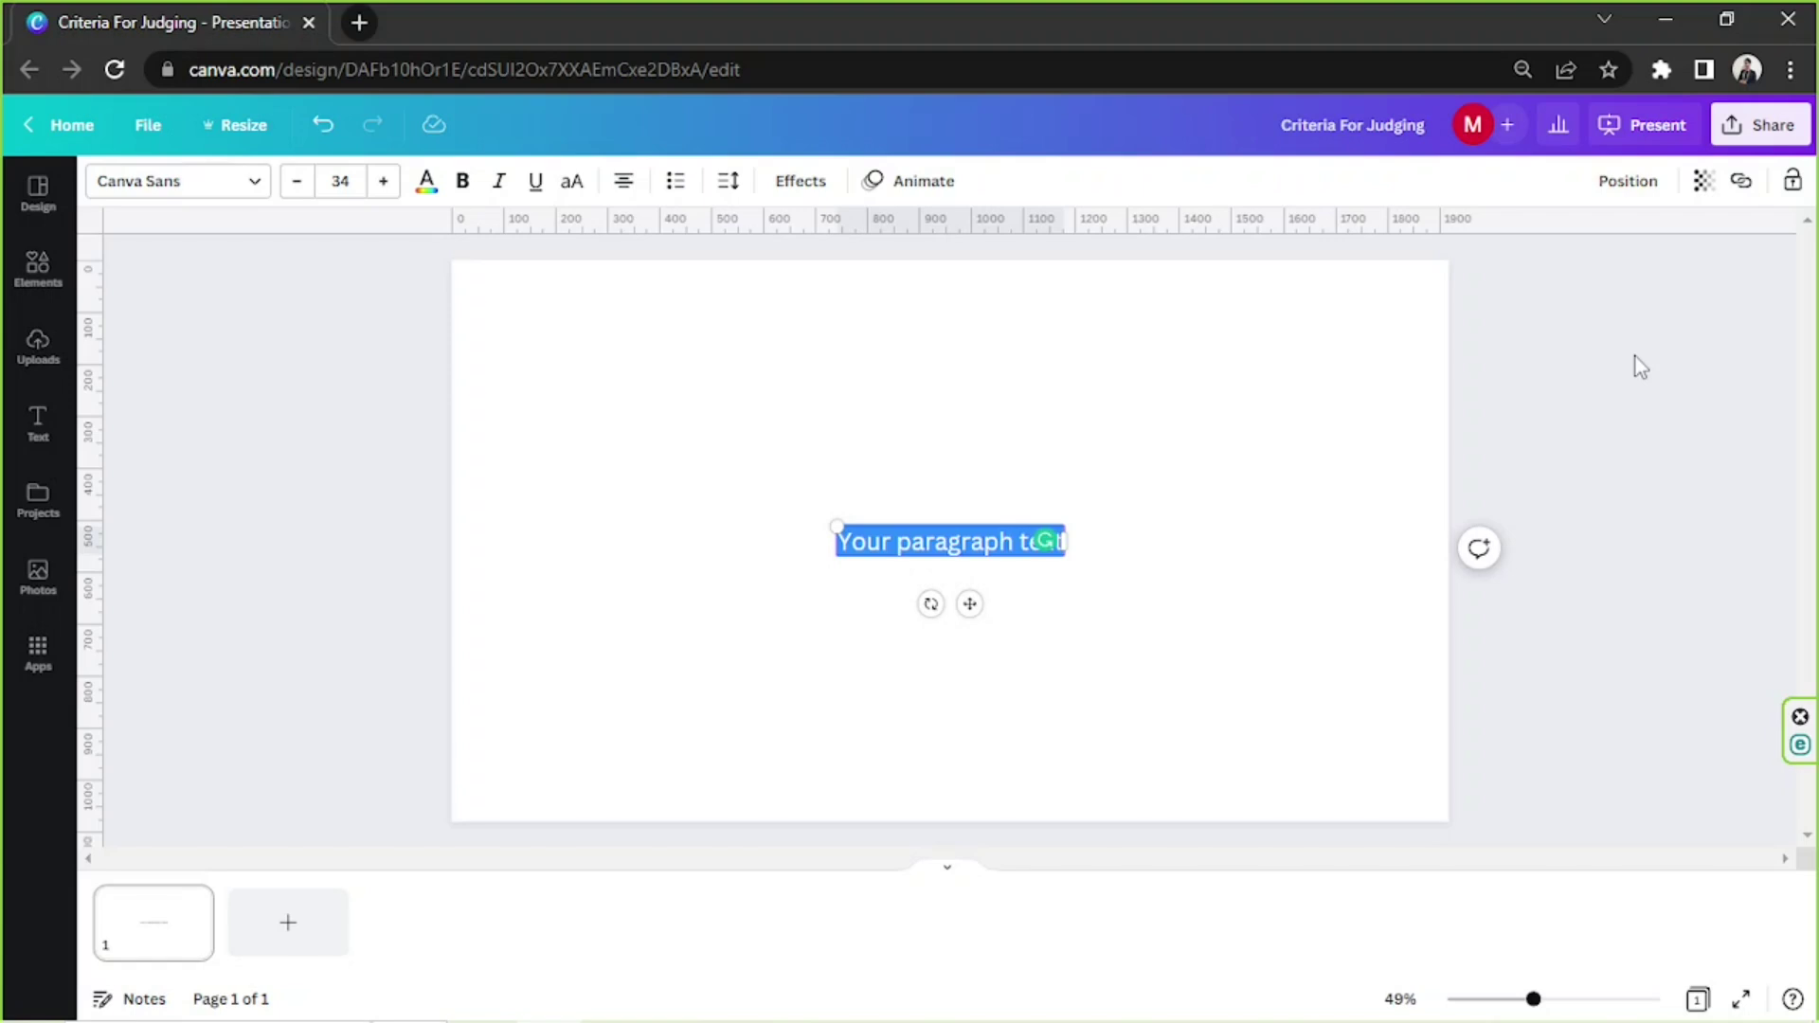
text(Poster Making Competition)
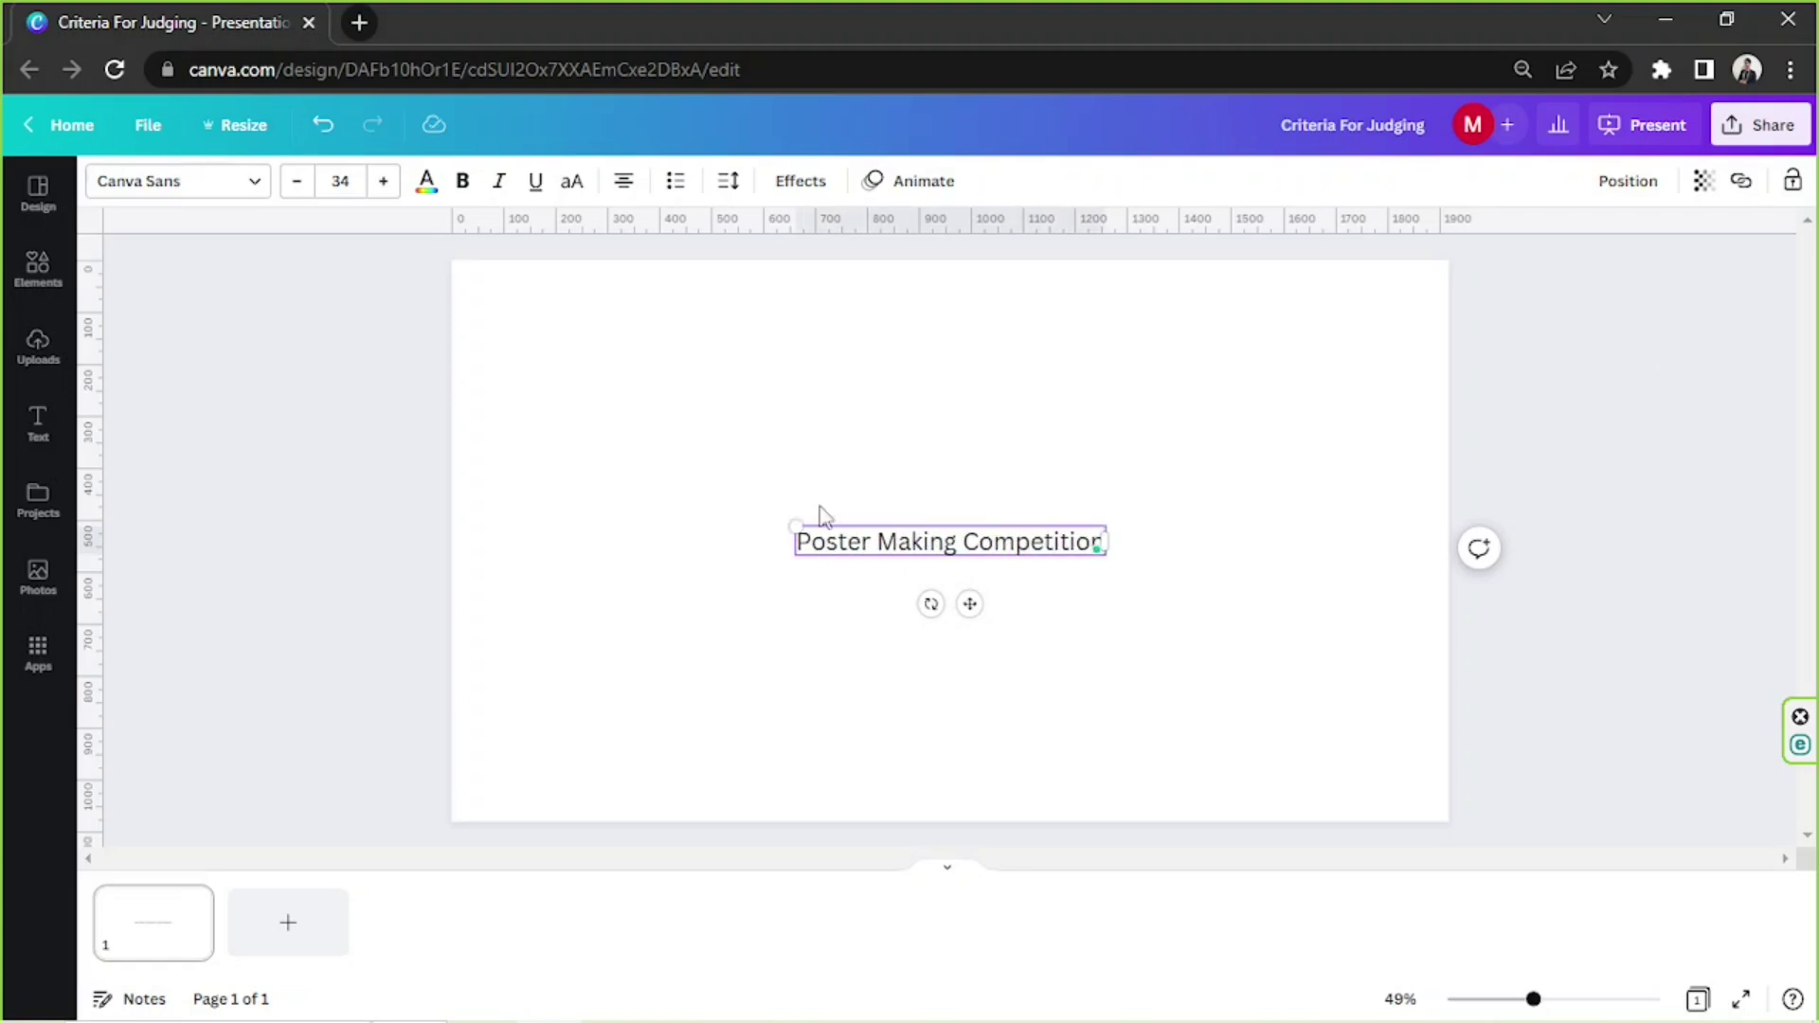
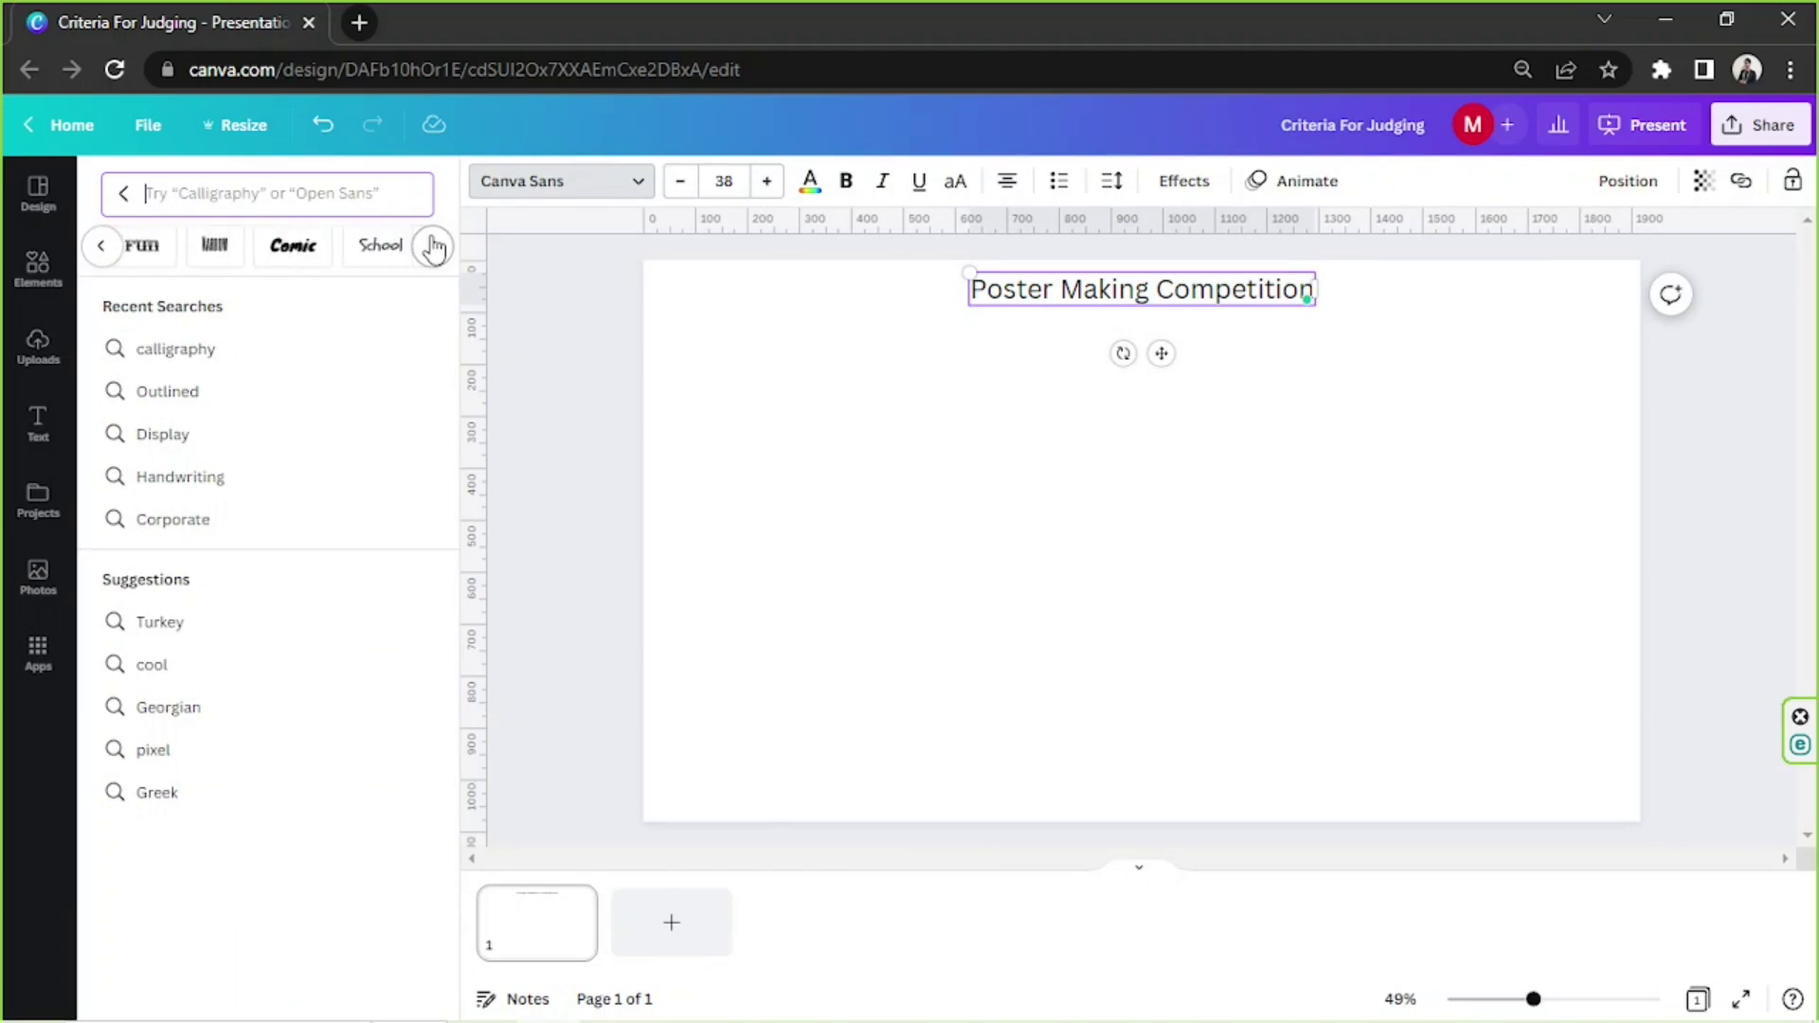
key(Return)
scroll(284, 430, down, 5)
scroll(284, 430, down, 10)
click(191, 350)
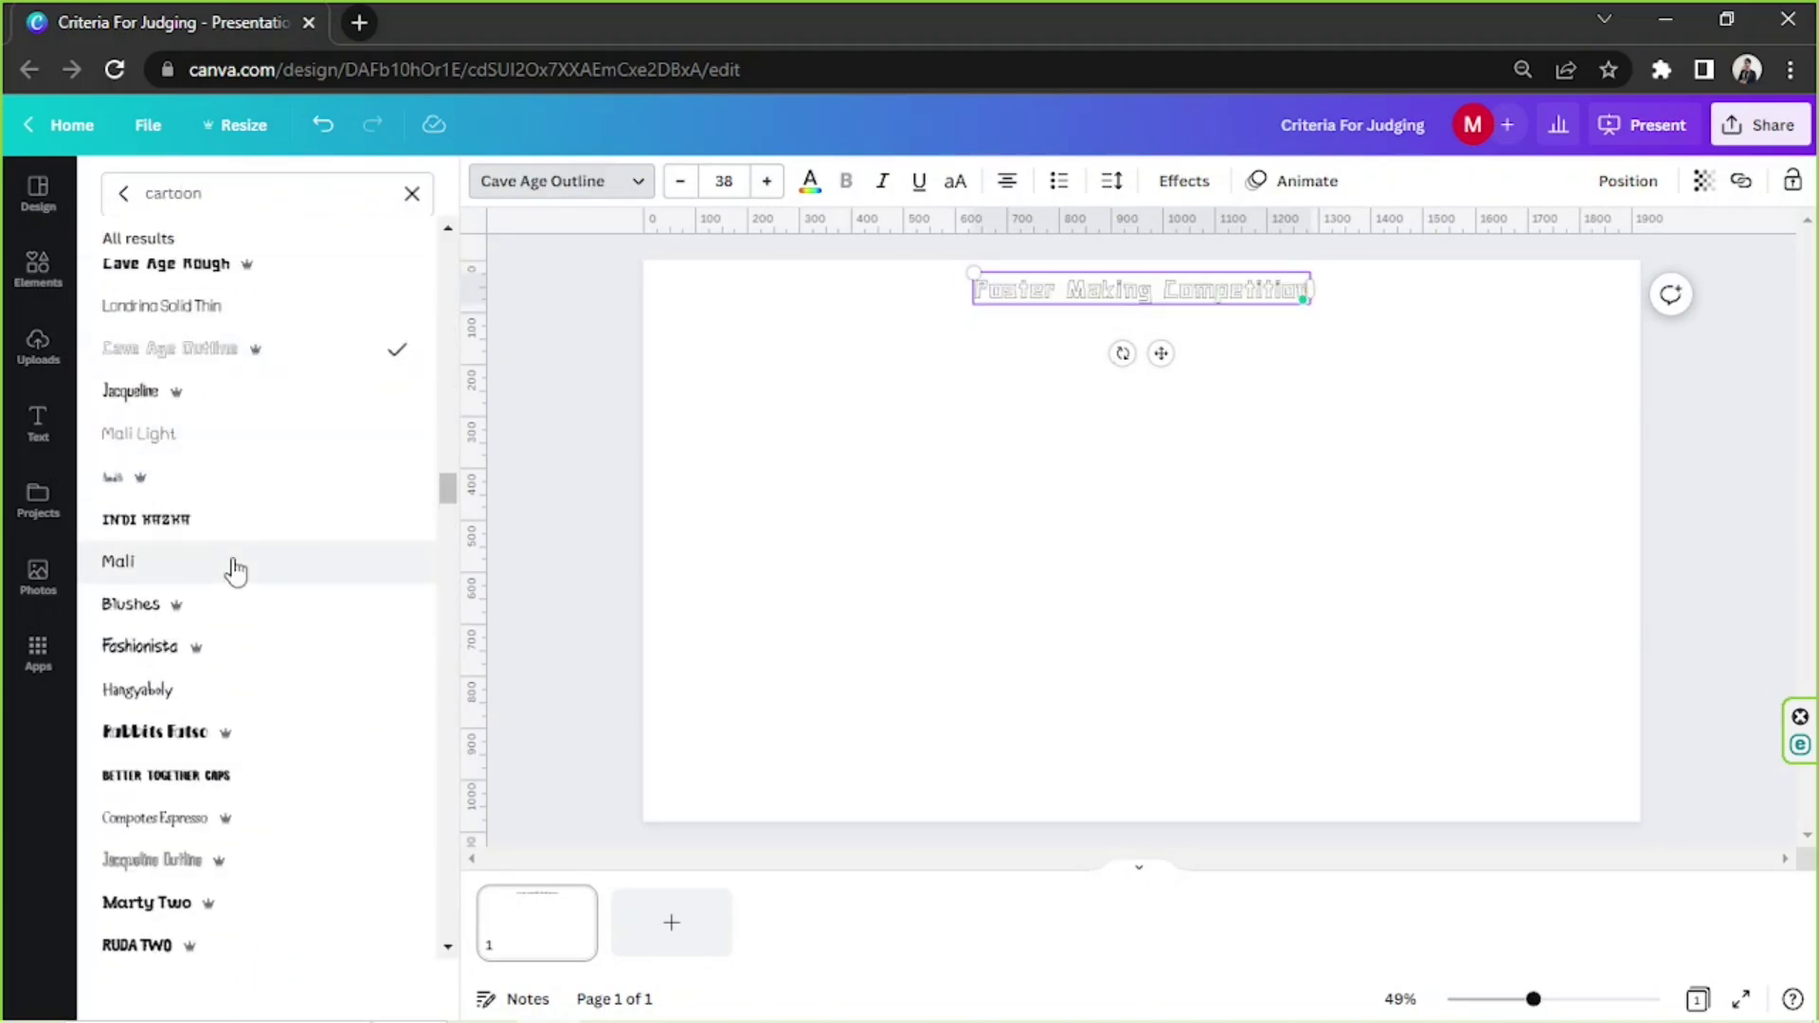
scroll(236, 569, down, 8)
click(243, 725)
- Enlarge the heading to size 52, centred near the page's upper edge, and colour it with the dark brown brand colour
drag(945, 273, 794, 244)
drag(1090, 353, 1160, 365)
click(809, 183)
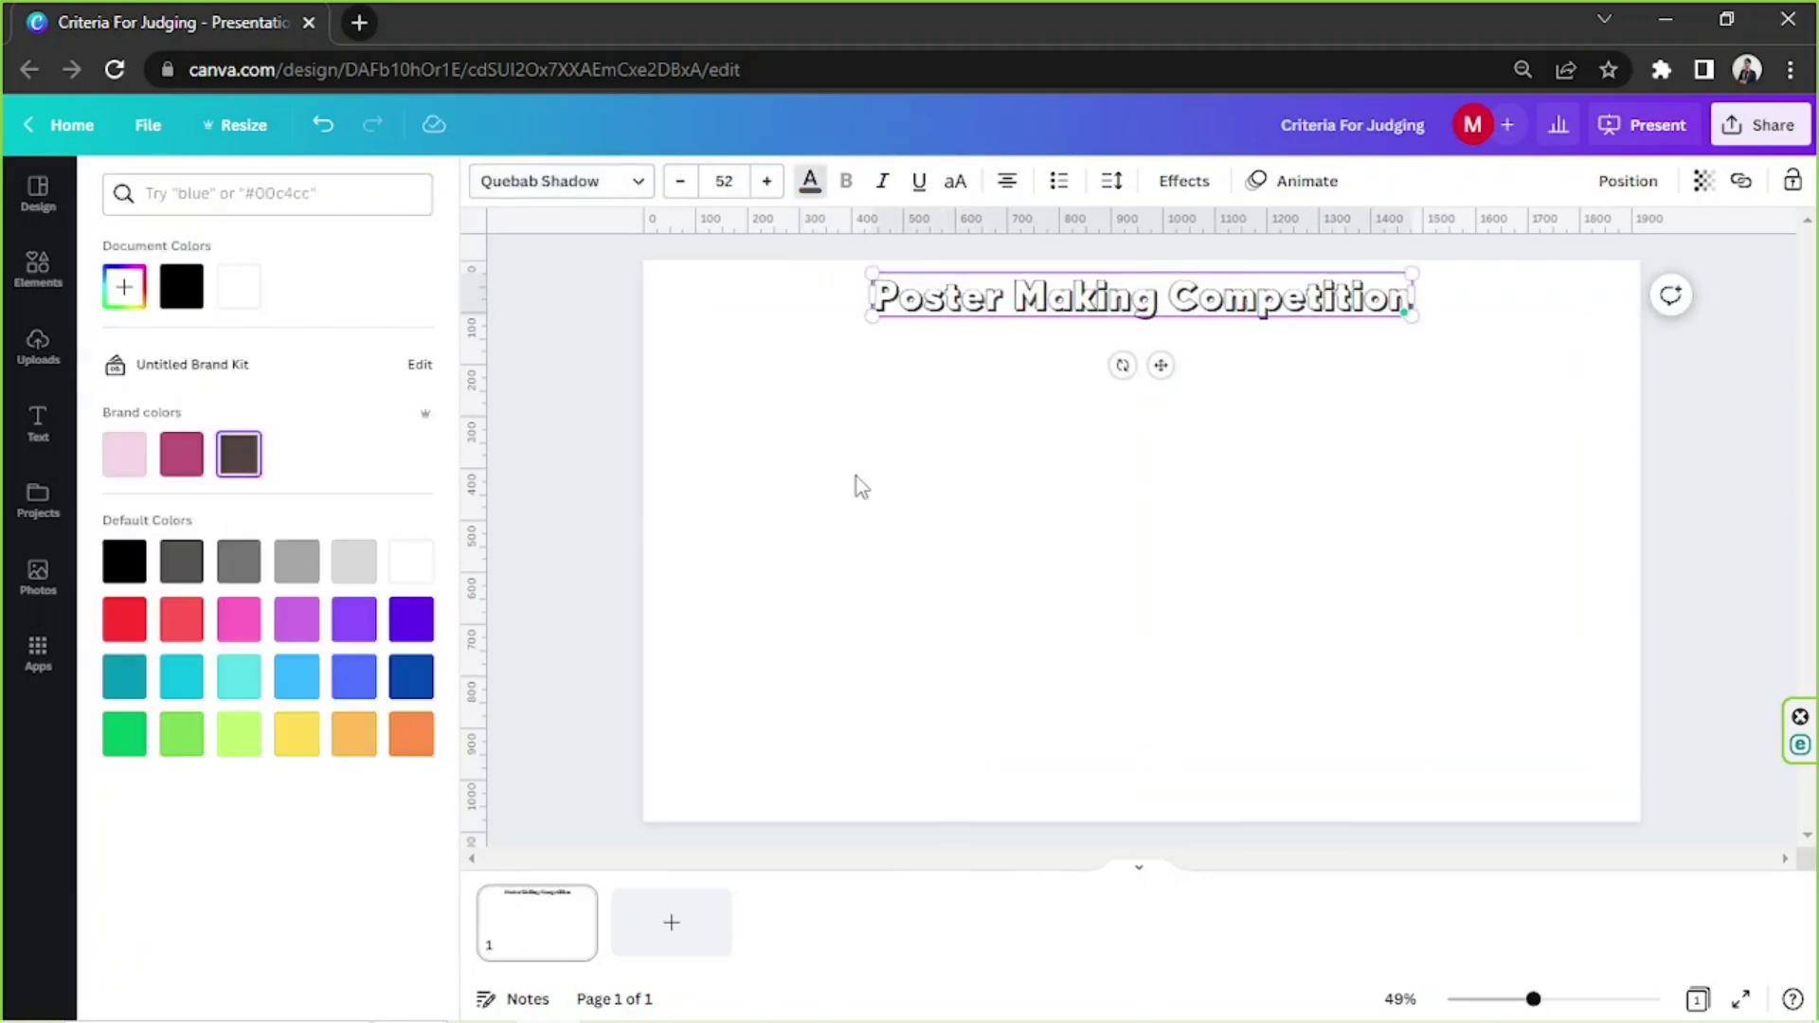
click(860, 486)
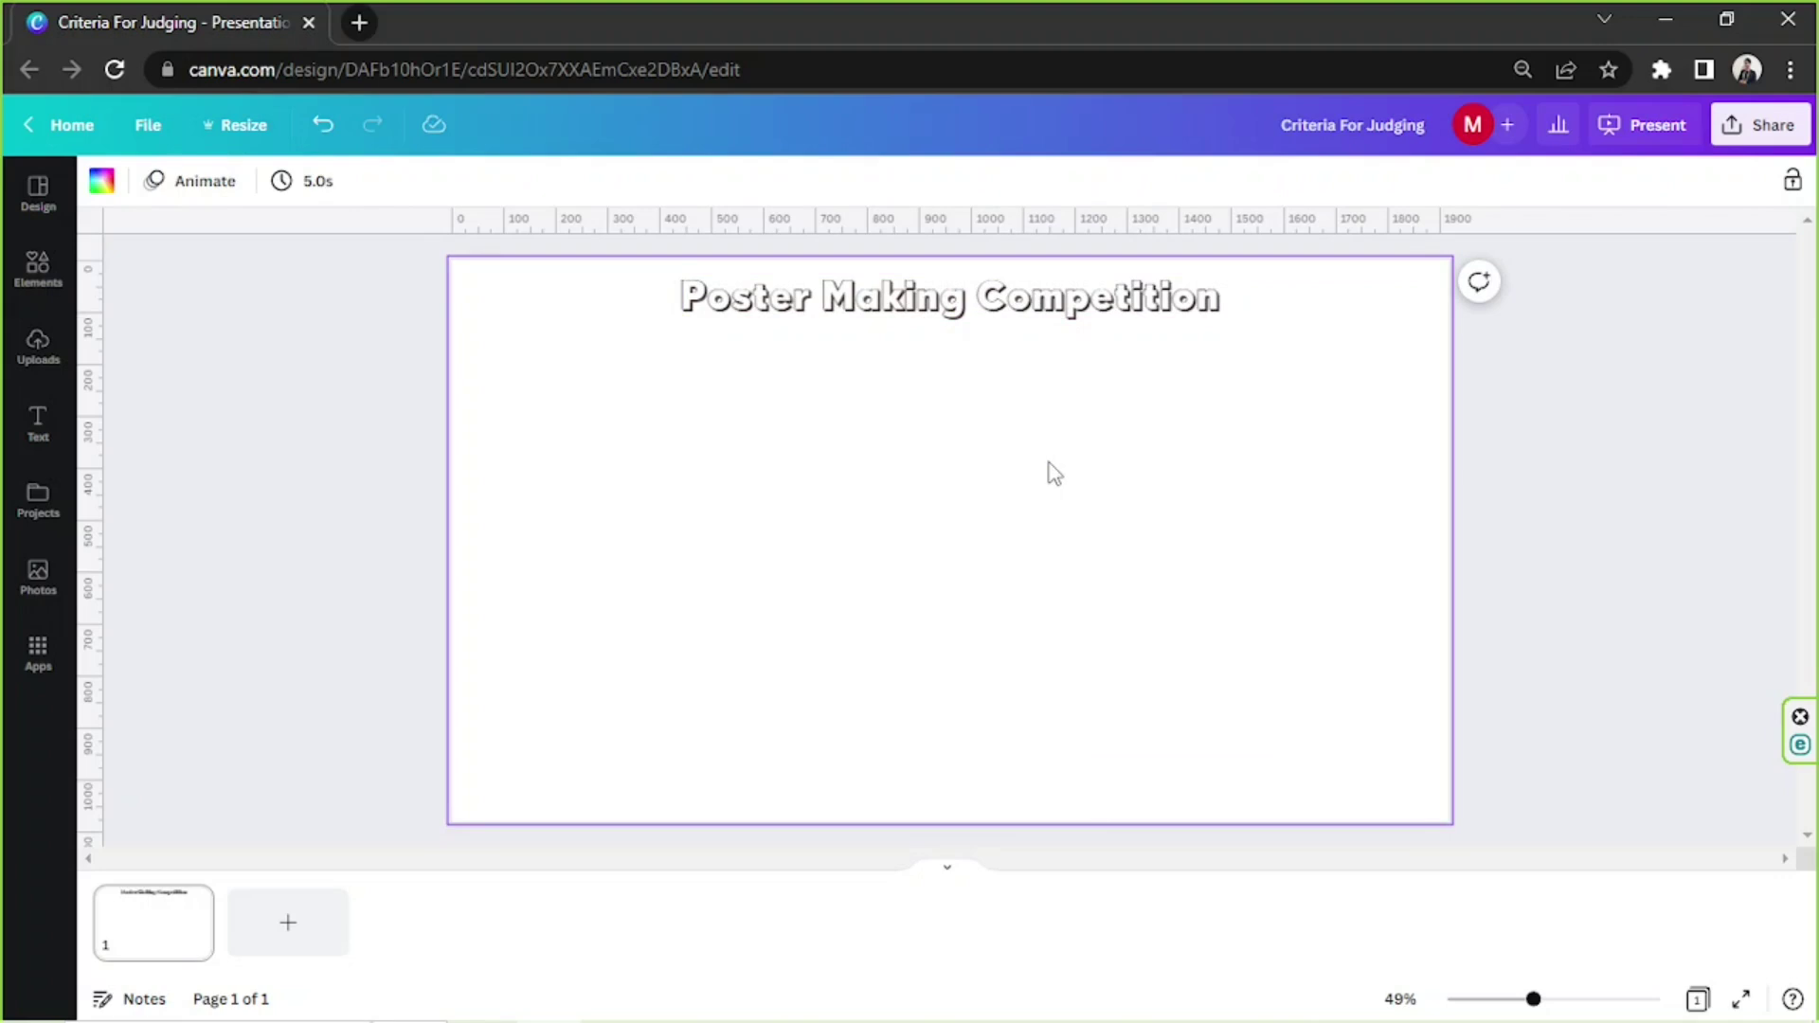
- Insert a pie chart, shrink it and place it in the left half of the page below the heading
key(slash)
text(pi)
click(938, 587)
drag(1405, 810, 1281, 694)
drag(1215, 556, 1007, 654)
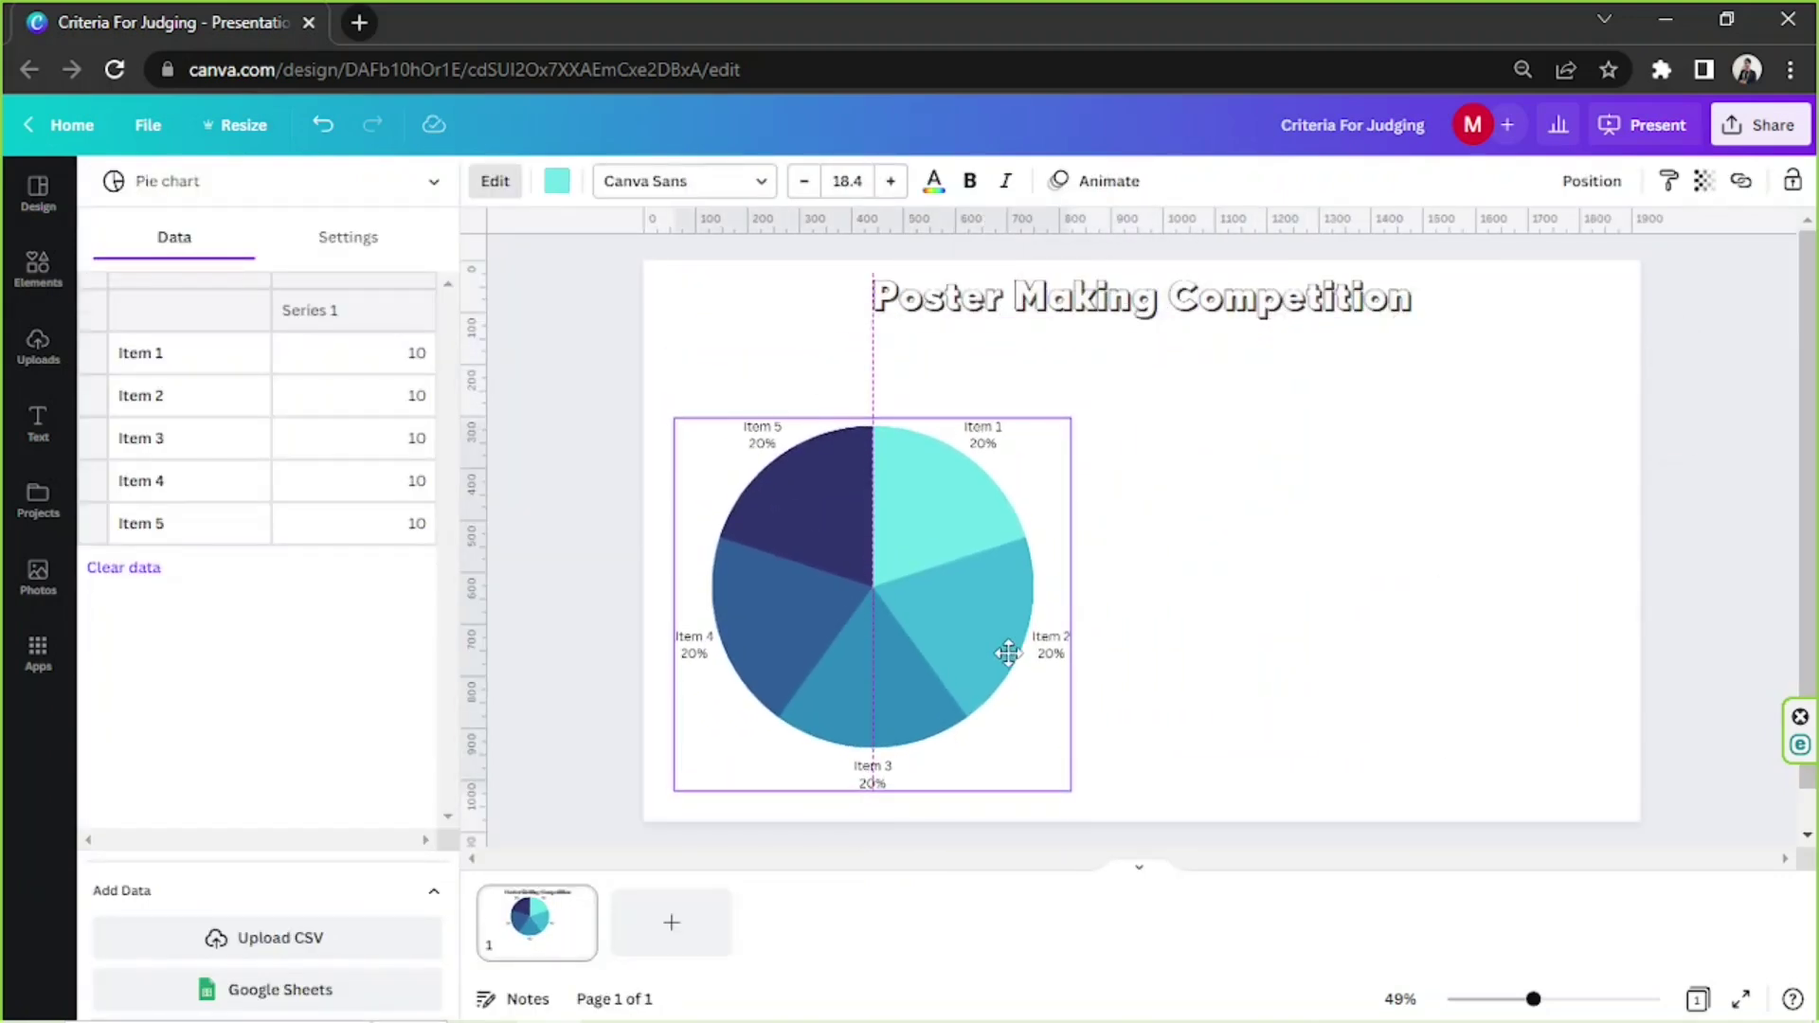
- Clear the pie chart's sample data and enter Originality 35 and Relevance 25 as its first two rows
click(123, 567)
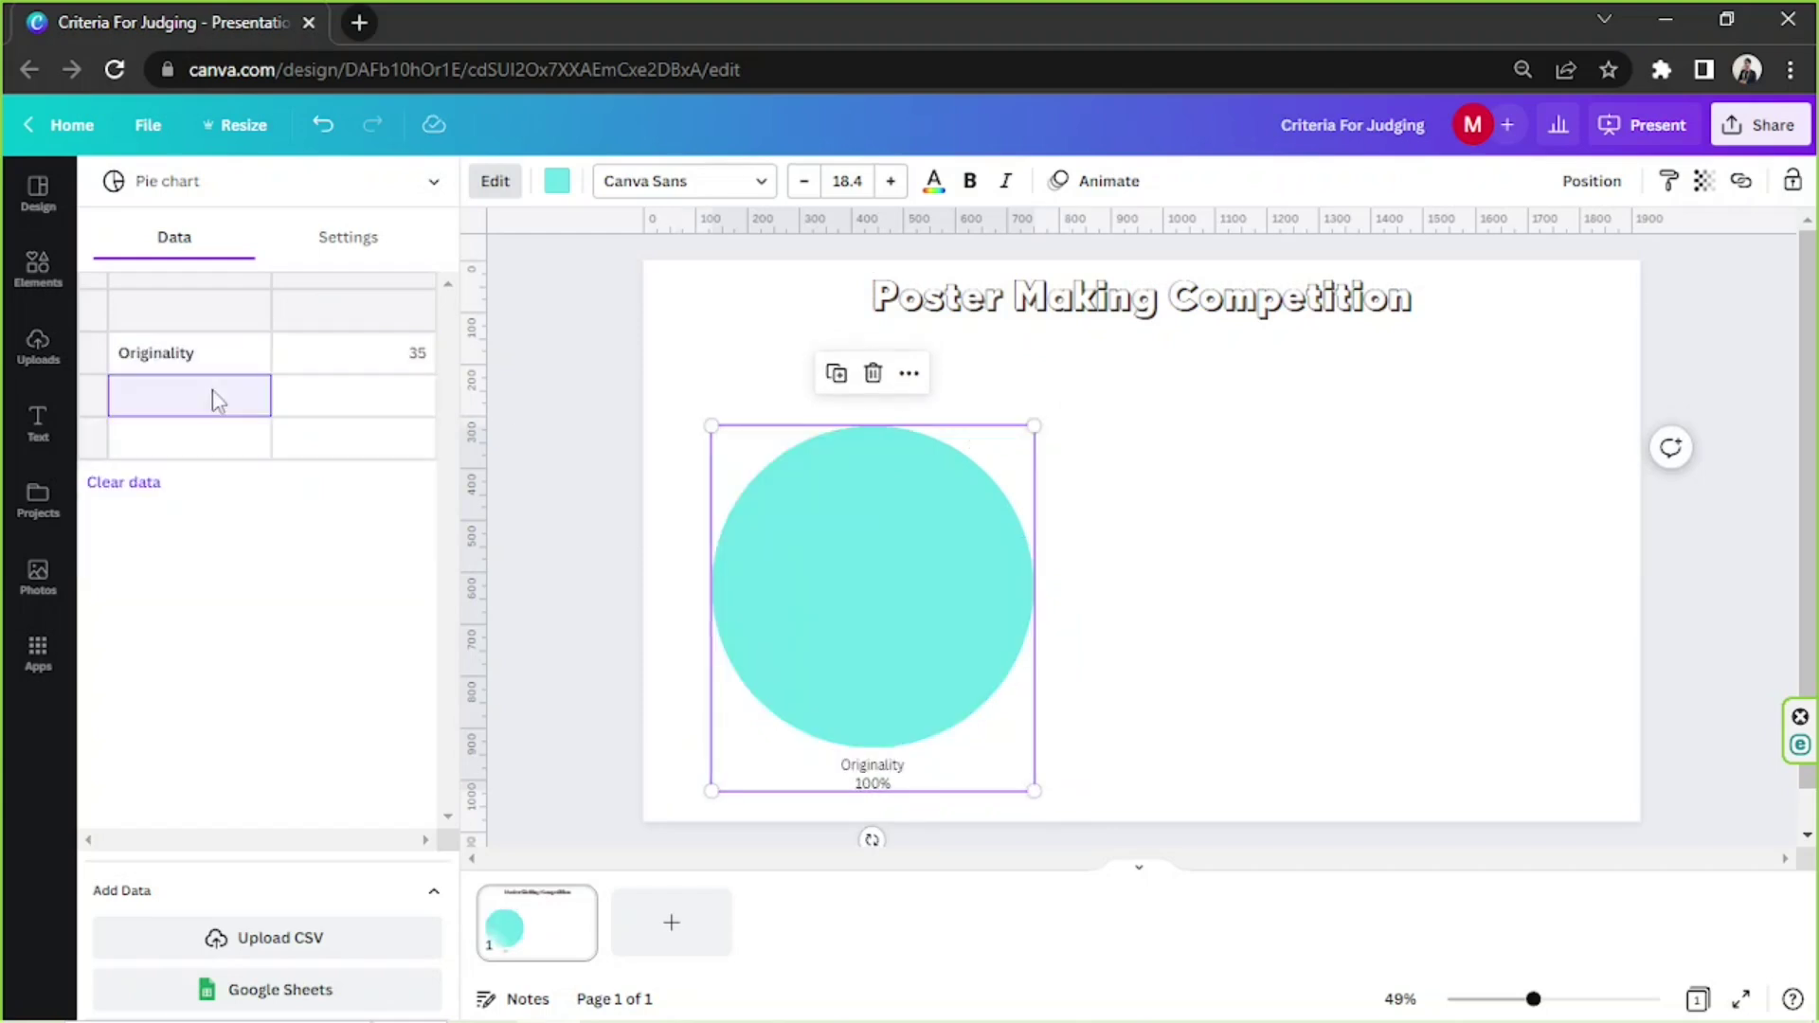
text(Relevance)
click(372, 406)
text(25)
click(194, 453)
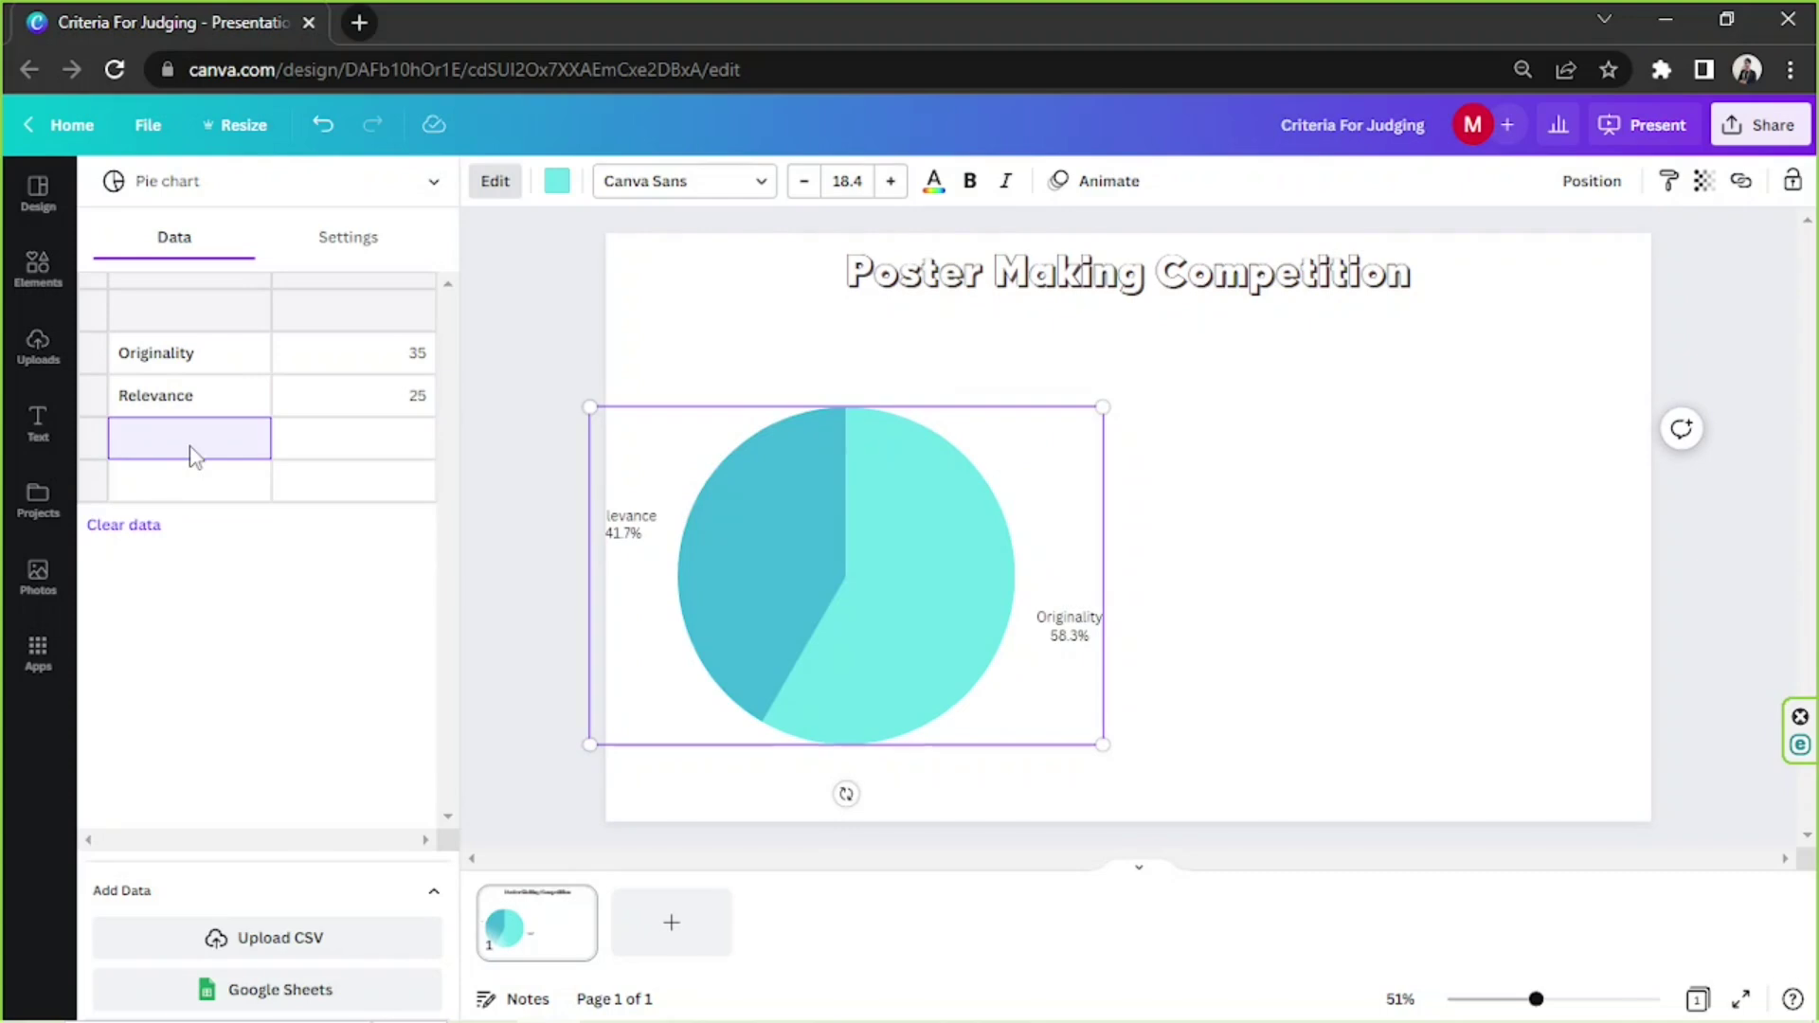
- Add the rows Creativity 20, Cleanliness 15 and Social Media Engagement 5, and shift the chart so its labels fit on the page
click(364, 432)
text(20)
click(170, 488)
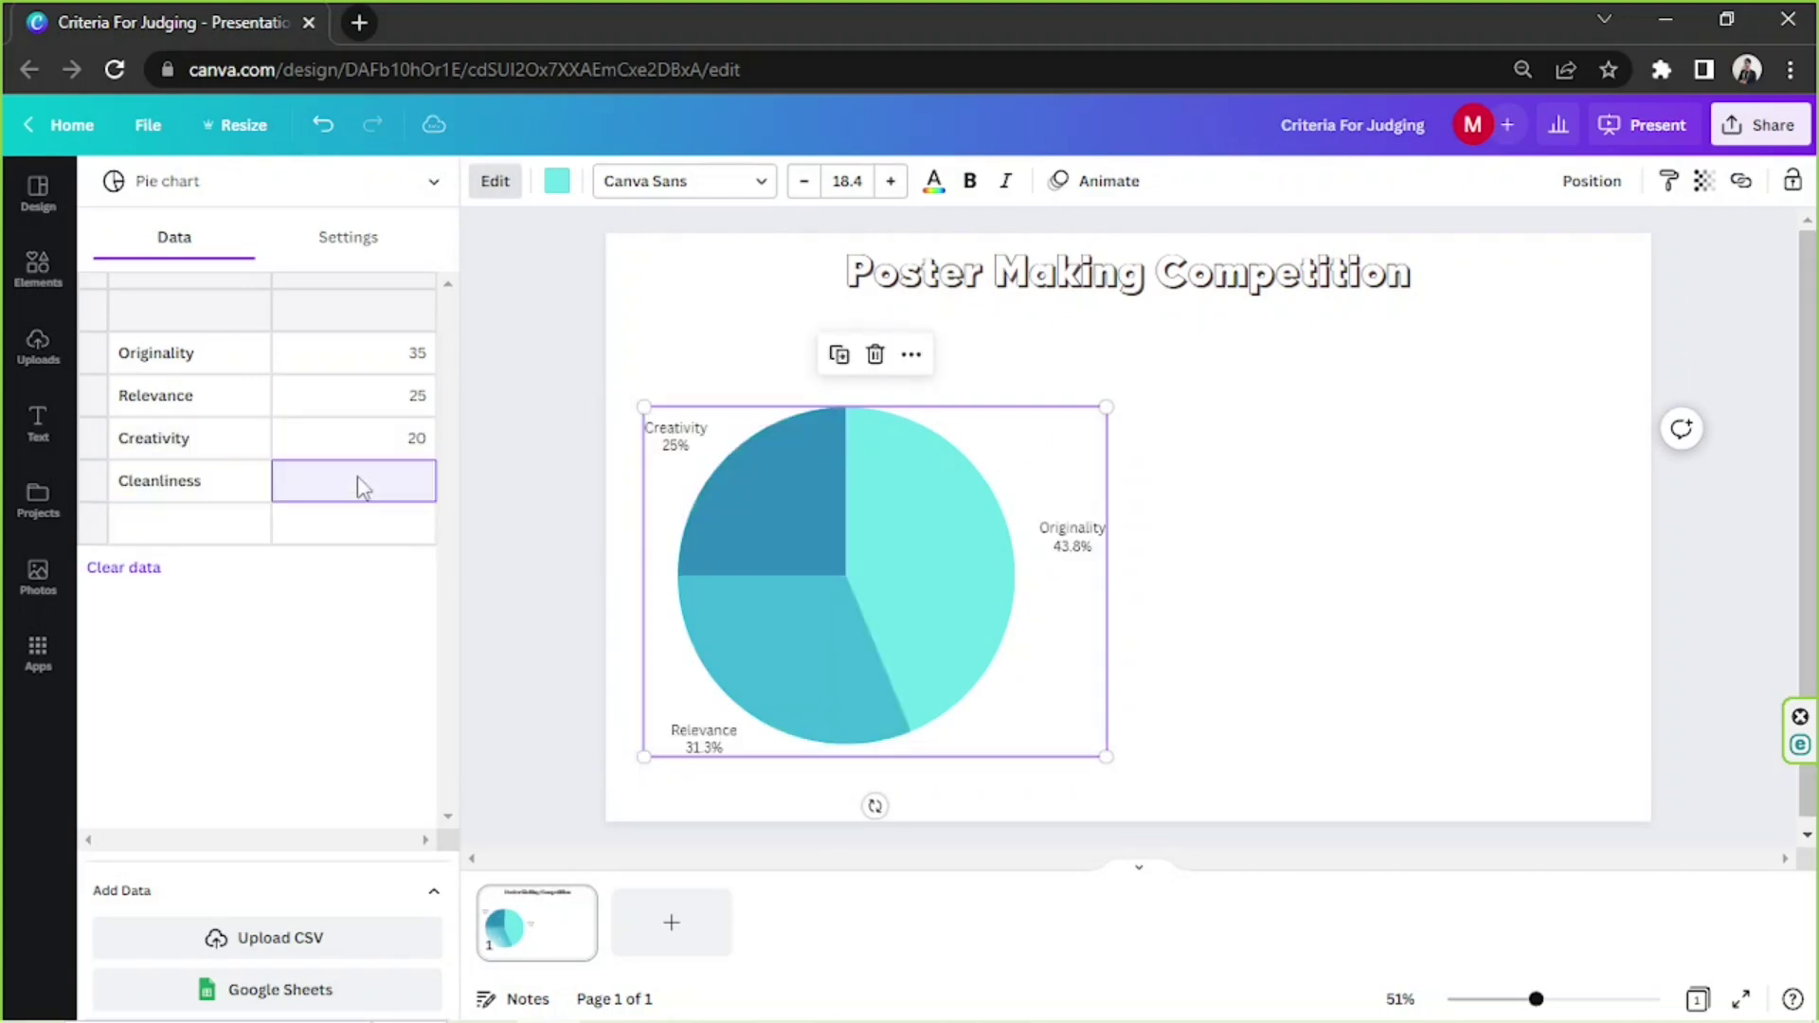
text(15)
click(227, 528)
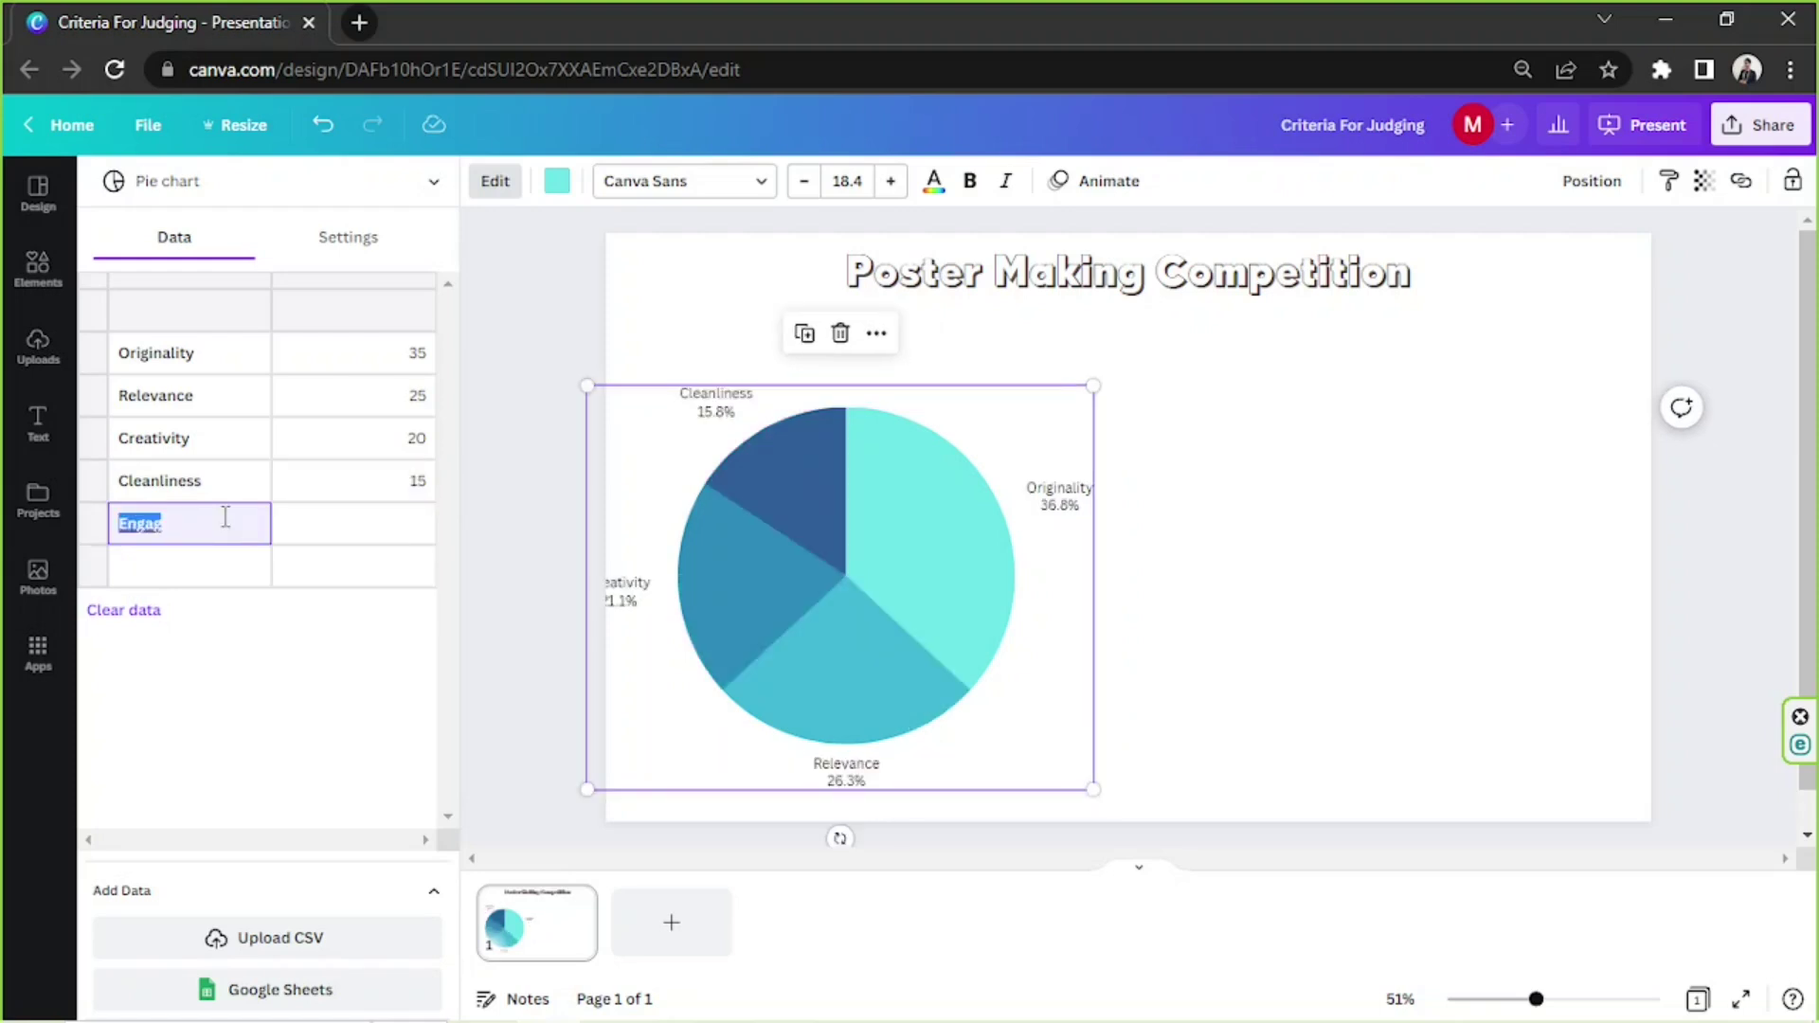
click(400, 482)
drag(860, 546, 890, 552)
key(Escape)
- Recolour the pie chart with a custom medium blue as its base colour and deselect it
click(672, 504)
click(556, 181)
click(124, 287)
click(238, 345)
mouse_move(256, 469)
mouse_down()
mouse_move(142, 472)
mouse_move(356, 473)
mouse_move(142, 474)
mouse_move(294, 469)
mouse_up()
click(410, 356)
mouse_move(304, 353)
mouse_down()
mouse_move(337, 337)
mouse_move(428, 379)
mouse_move(345, 398)
mouse_move(411, 354)
mouse_move(406, 390)
mouse_up()
mouse_move(294, 468)
mouse_down()
mouse_move(268, 468)
mouse_move(309, 464)
mouse_up()
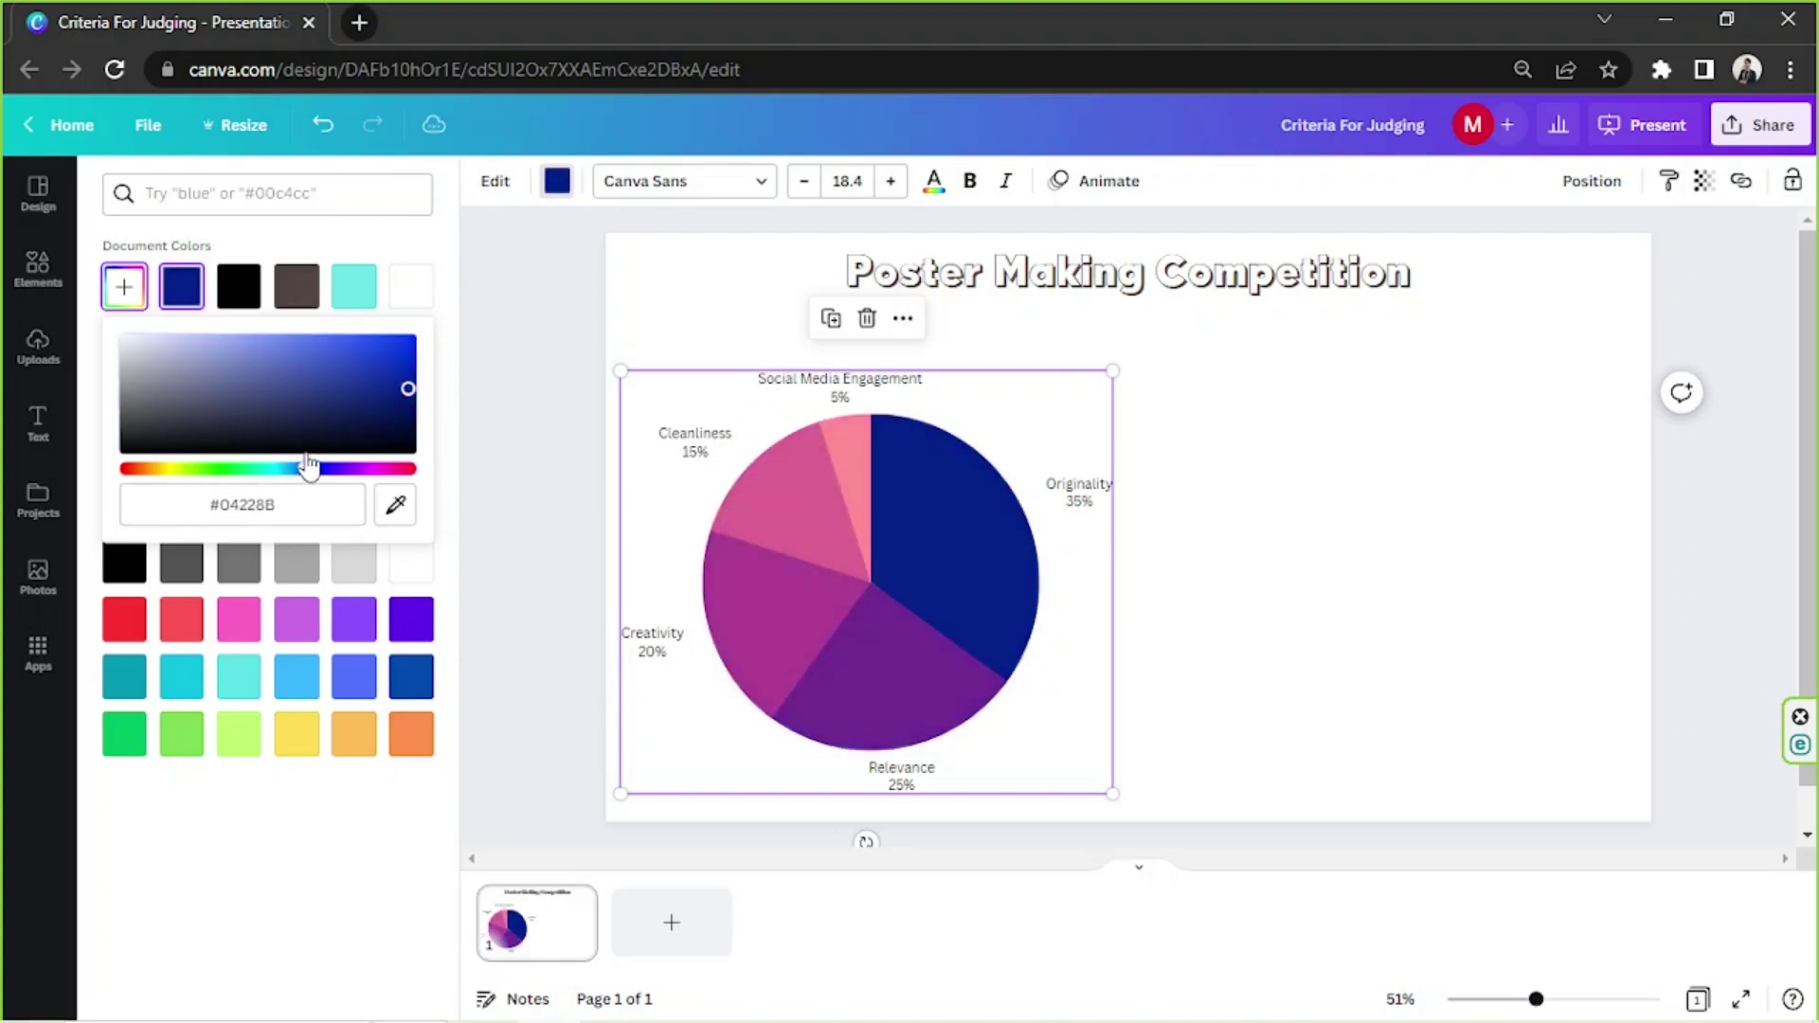
mouse_move(407, 389)
mouse_down()
mouse_move(324, 353)
mouse_move(252, 371)
mouse_move(252, 336)
mouse_up()
mouse_move(305, 468)
mouse_down()
mouse_move(346, 469)
mouse_move(289, 469)
mouse_move(310, 468)
mouse_up()
click(367, 337)
drag(367, 343, 337, 358)
click(1207, 520)
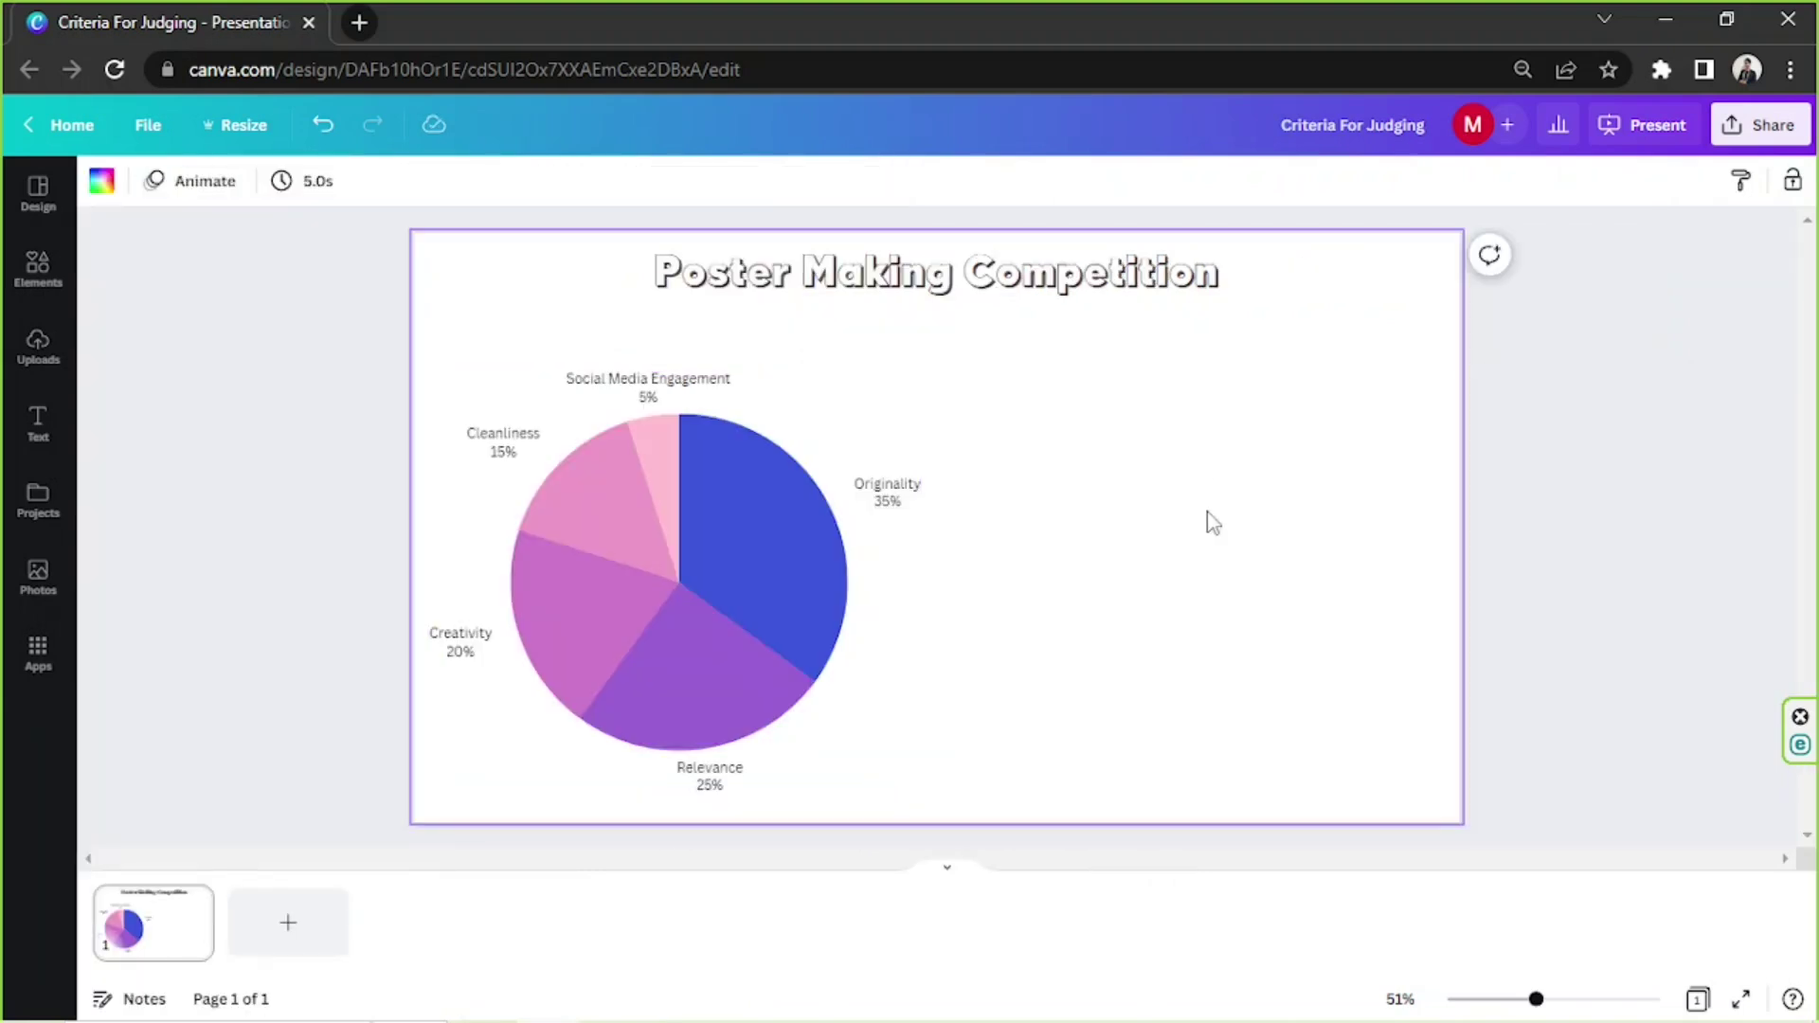
- Try several cartoon-style fonts on the pie chart's labels
click(787, 492)
click(627, 189)
click(309, 627)
scroll(185, 678, down, 5)
click(210, 606)
scroll(175, 720, down, 5)
click(171, 680)
scroll(154, 769, down, 10)
click(211, 635)
scroll(210, 649, down, 3)
scroll(210, 649, down, 5)
drag(449, 712, 448, 248)
click(236, 384)
click(236, 552)
click(185, 763)
click(187, 804)
click(276, 496)
click(285, 532)
- Set the chart labels in the font Marykate at size 30.4 and move the chart slightly upward
click(272, 663)
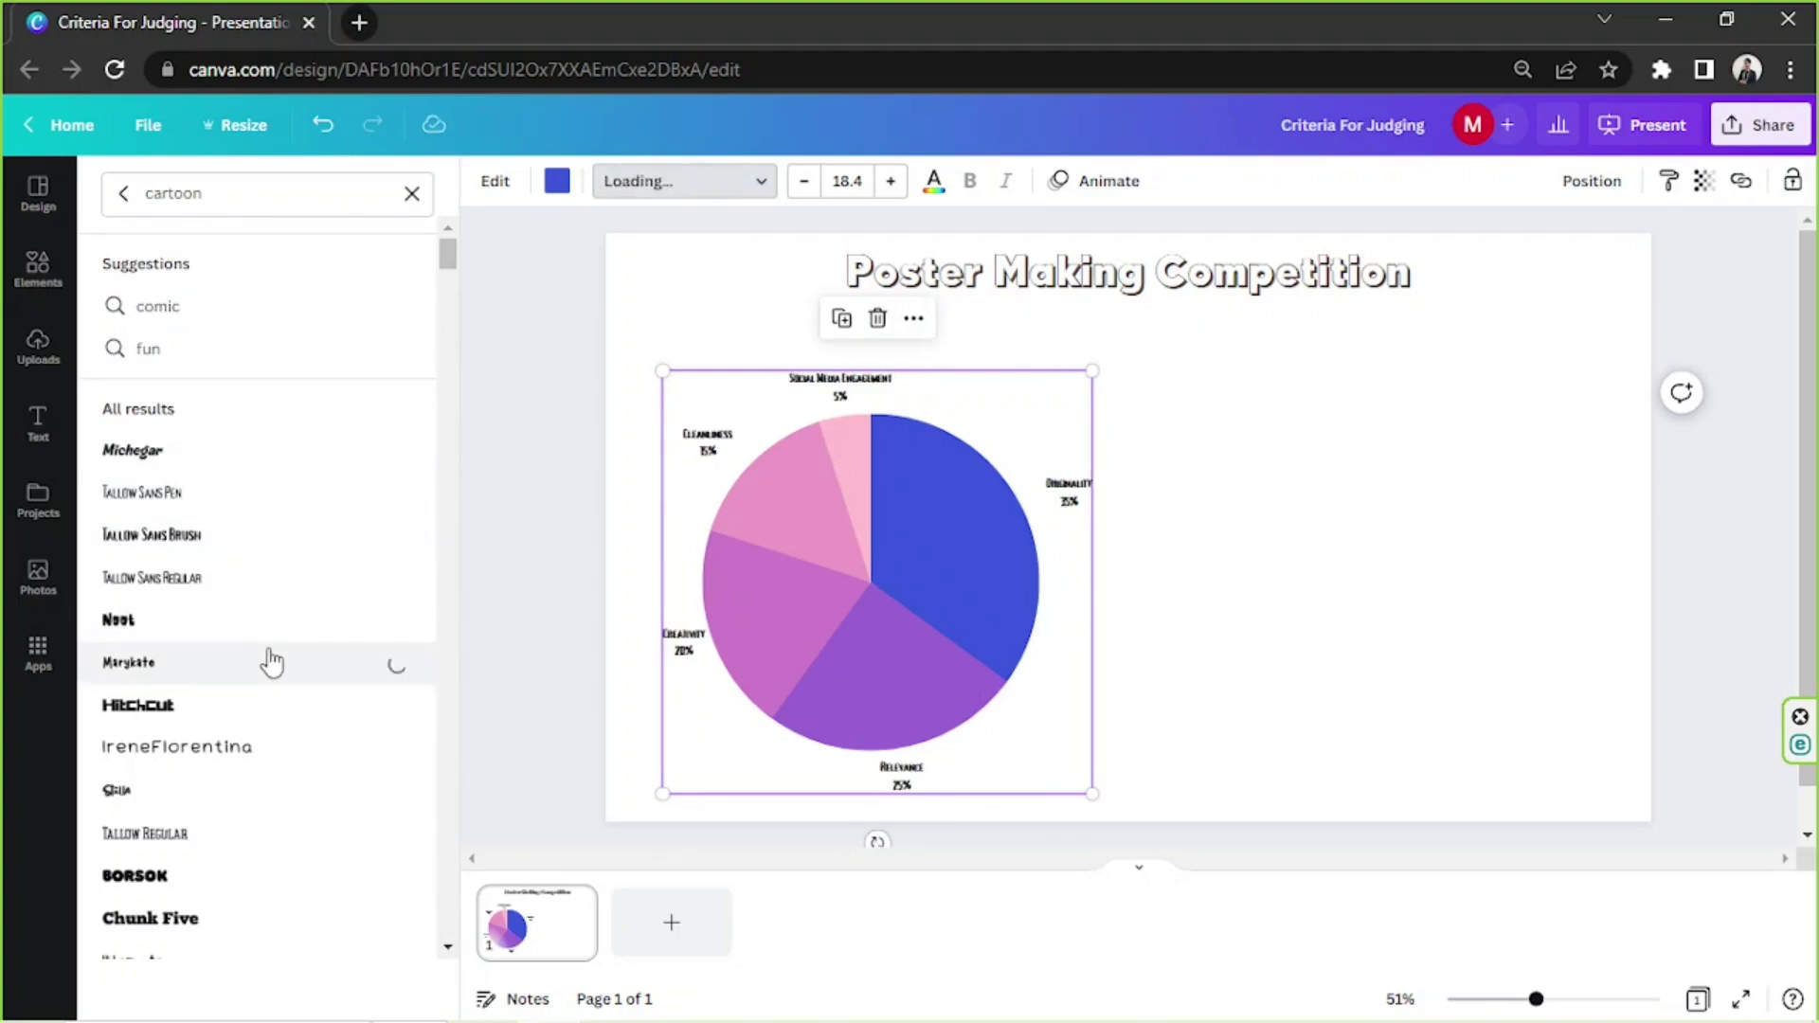
click(891, 181)
click(890, 181)
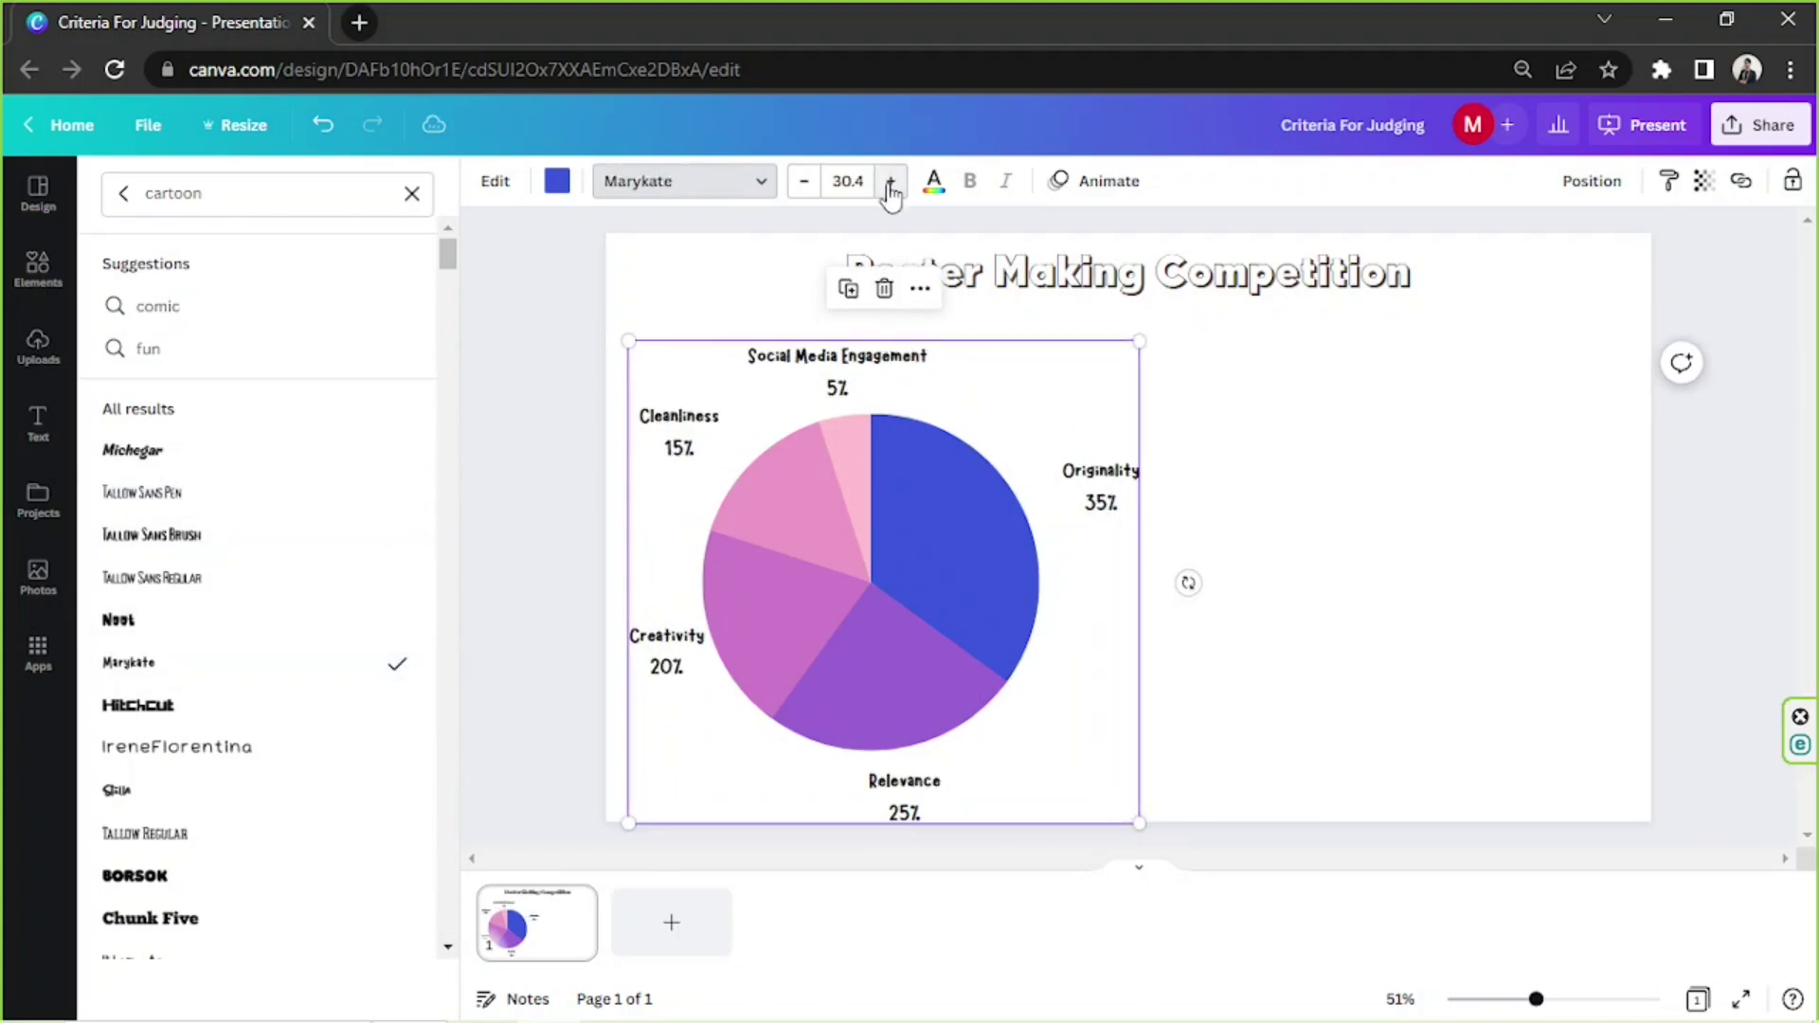
click(902, 507)
drag(903, 500, 901, 510)
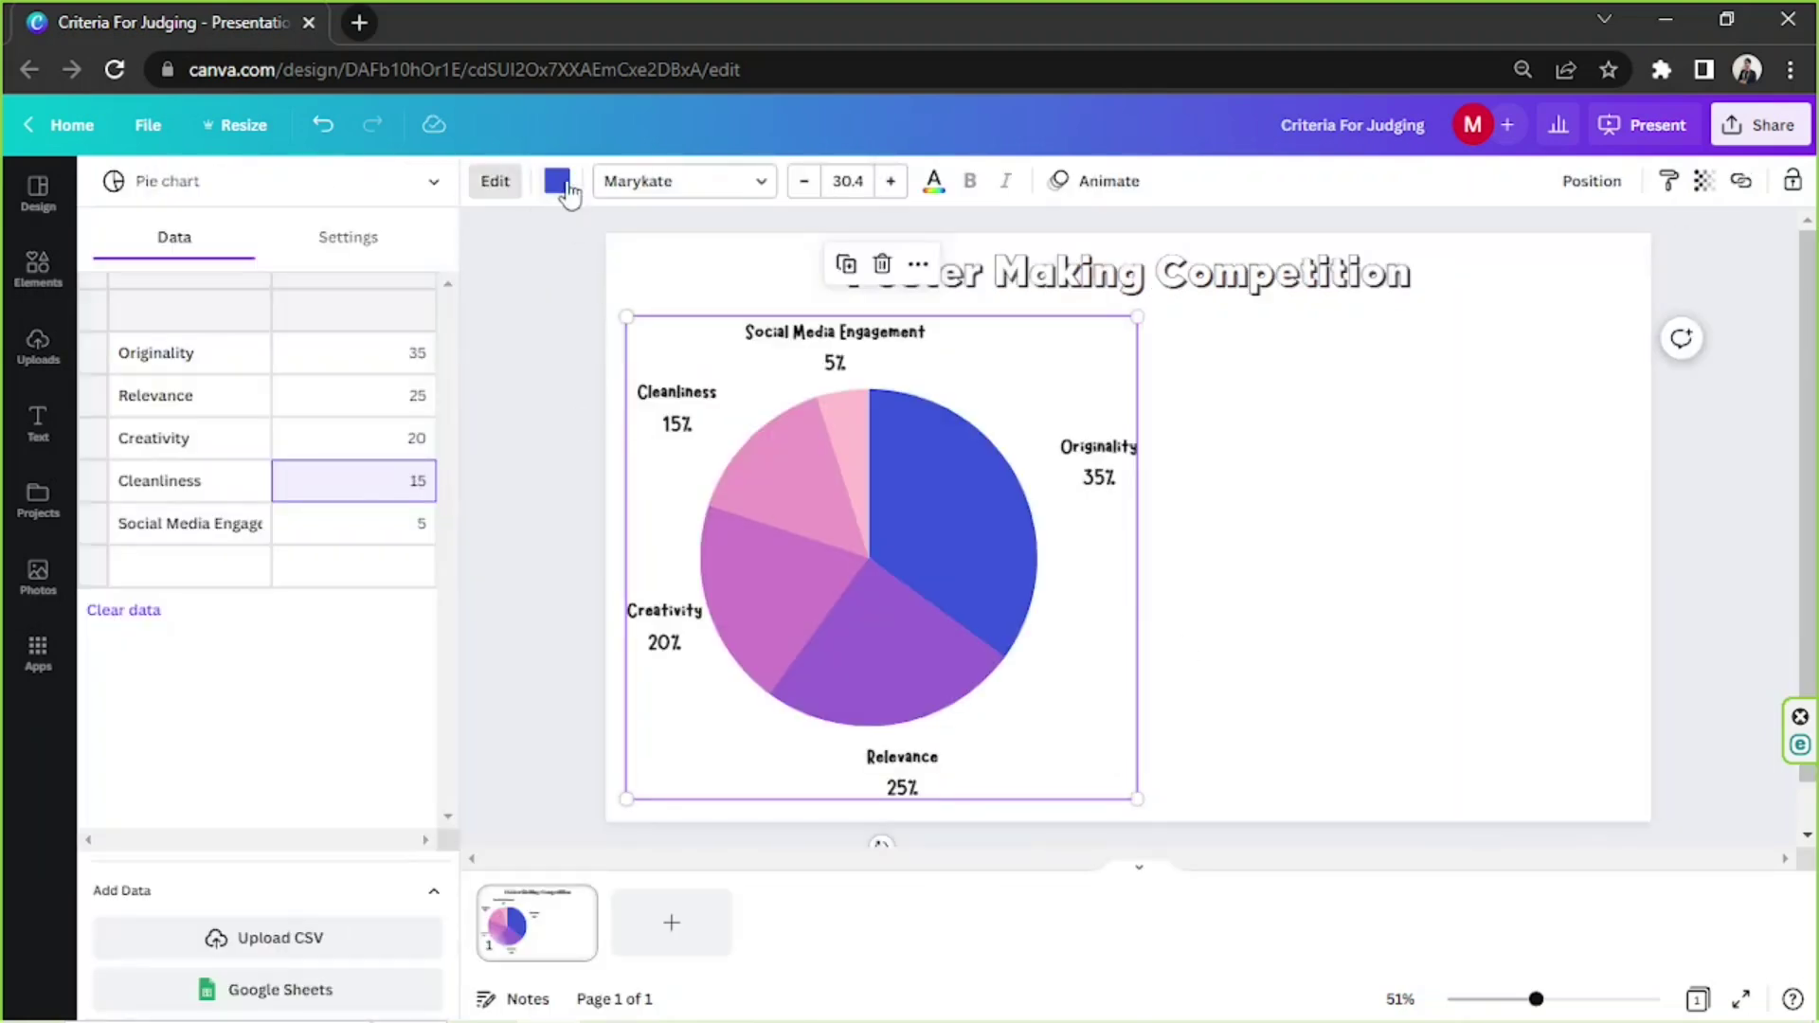
- Colour the pie chart's labels with the dark brown brand colour and deselect the chart
click(557, 181)
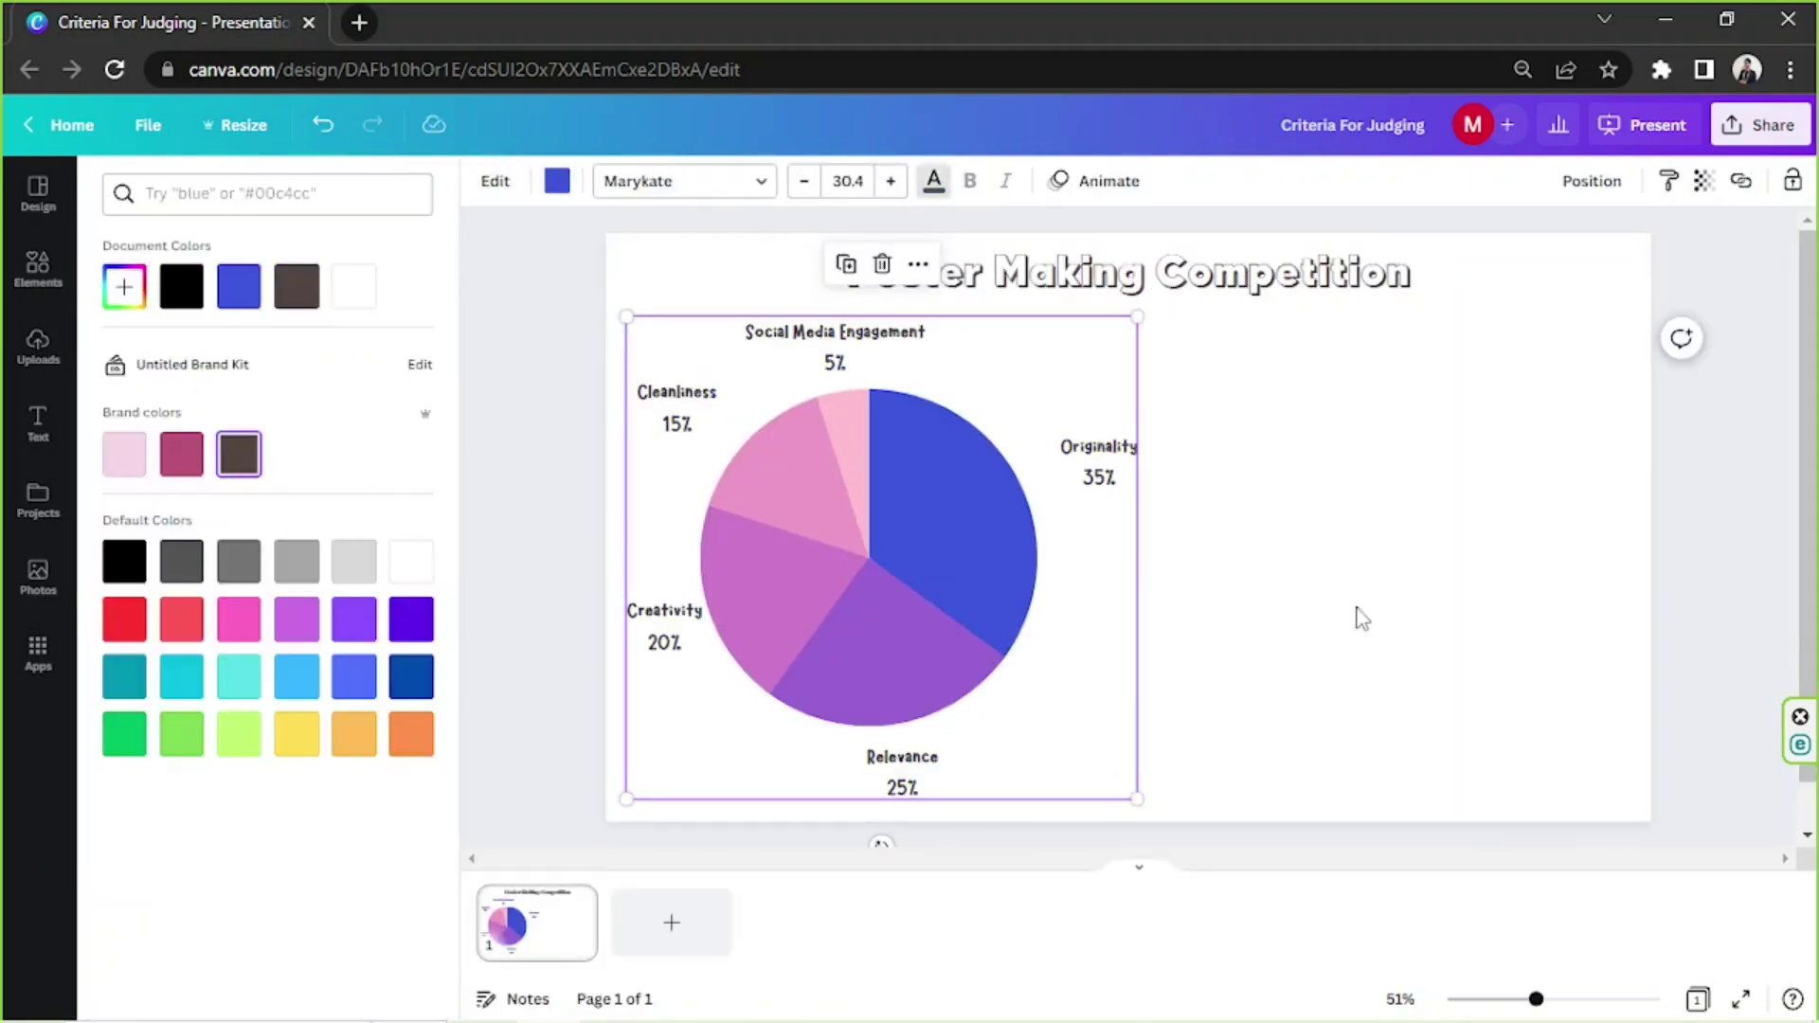
click(1361, 618)
click(872, 618)
click(1234, 614)
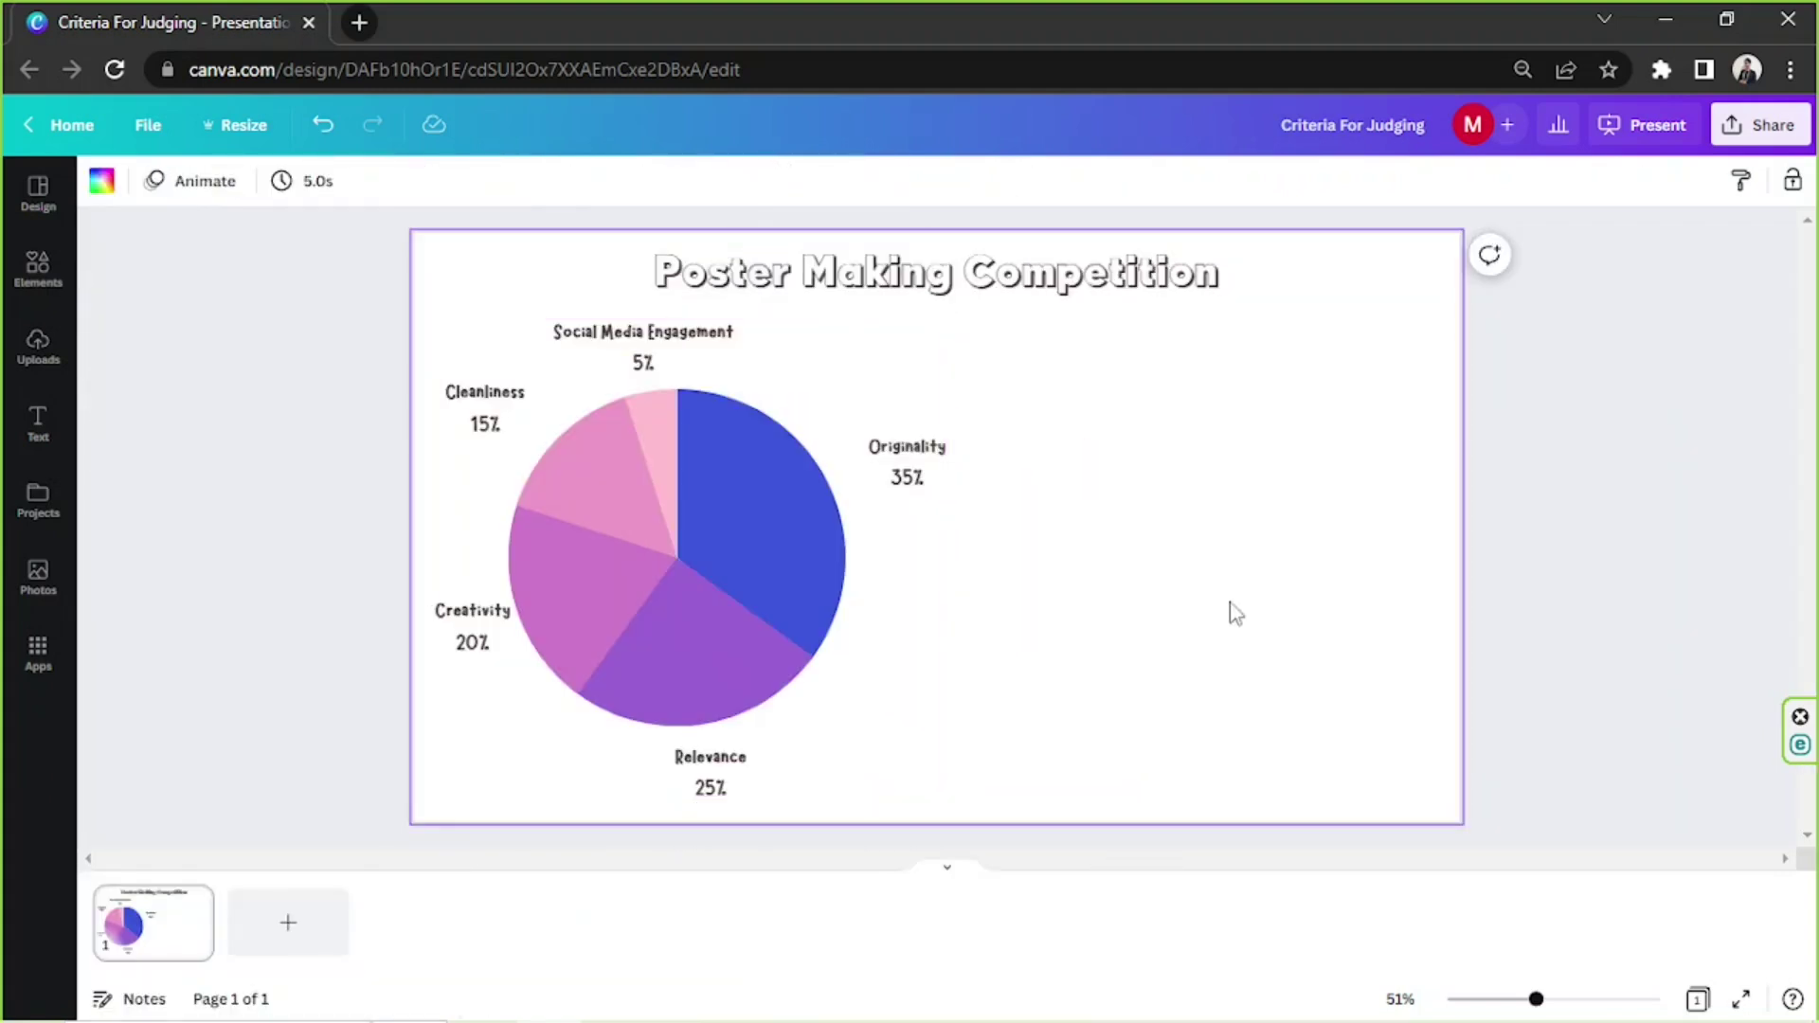
- Search the graphics for "circle" and insert a rough black brush-stroke circle outline
click(38, 271)
click(236, 195)
text(circle)
key(Return)
click(178, 243)
scroll(179, 428, down, 4)
click(267, 563)
- Move and enlarge the circle outline so that it frames the edge of the pie
mouse_move(1142, 559)
mouse_down()
mouse_move(897, 569)
mouse_move(796, 516)
mouse_up()
drag(897, 597, 1003, 710)
drag(899, 565, 934, 584)
- Search the graphics for "line" and look through the results for a slice divider
double_click(161, 194)
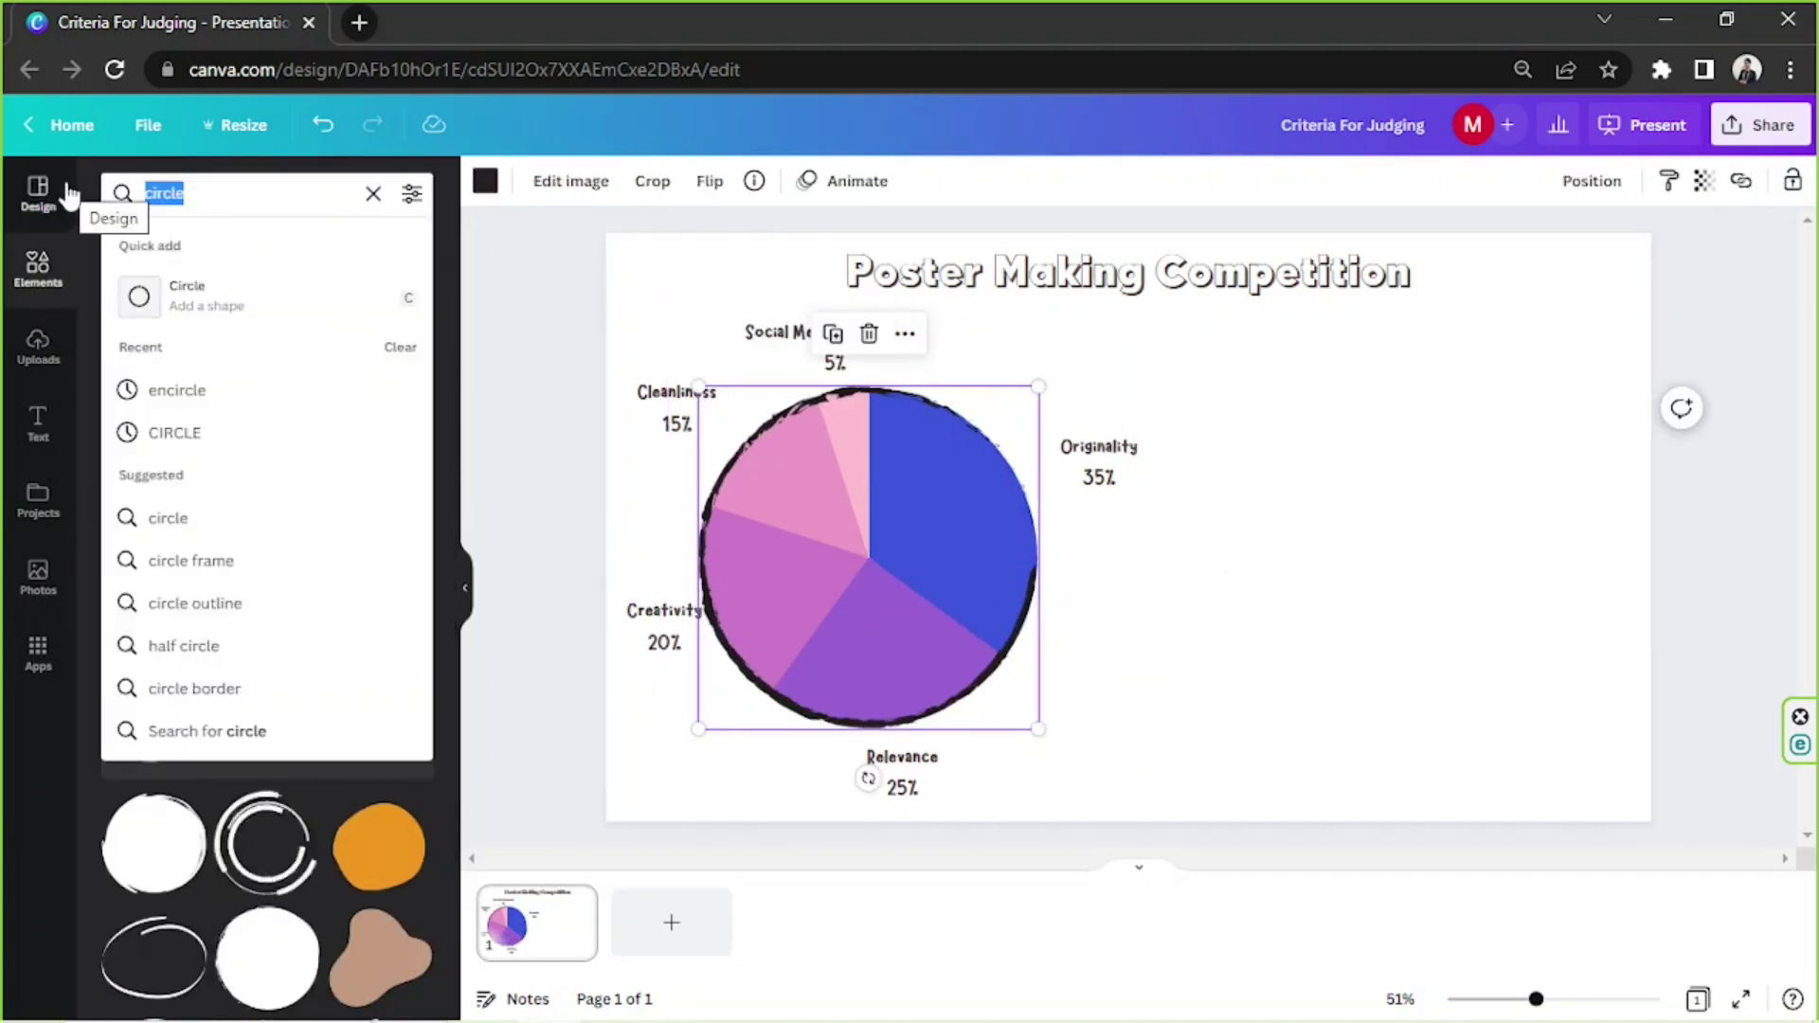
text(line)
key(Return)
scroll(265, 568, down, 5)
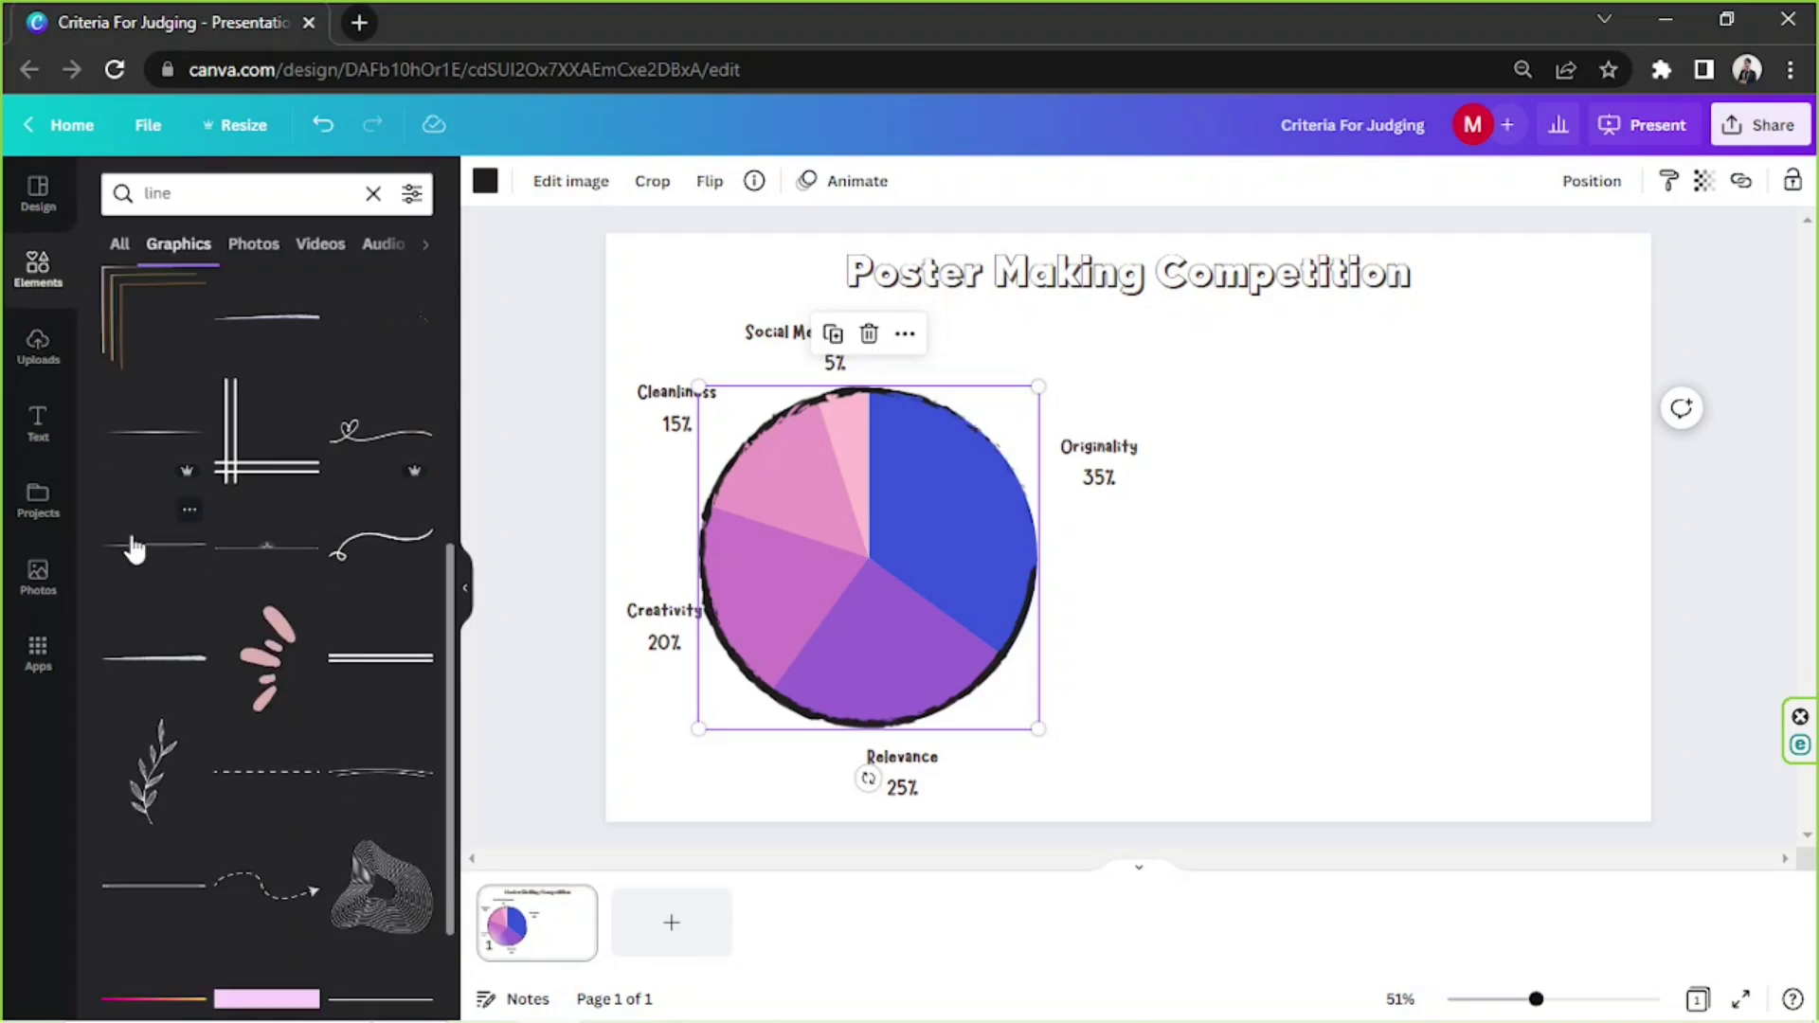
- Try a thin dark brown line graphic as a vertical divider across the pie and delete it
click(134, 548)
click(485, 181)
drag(1123, 527, 914, 528)
drag(852, 586, 828, 531)
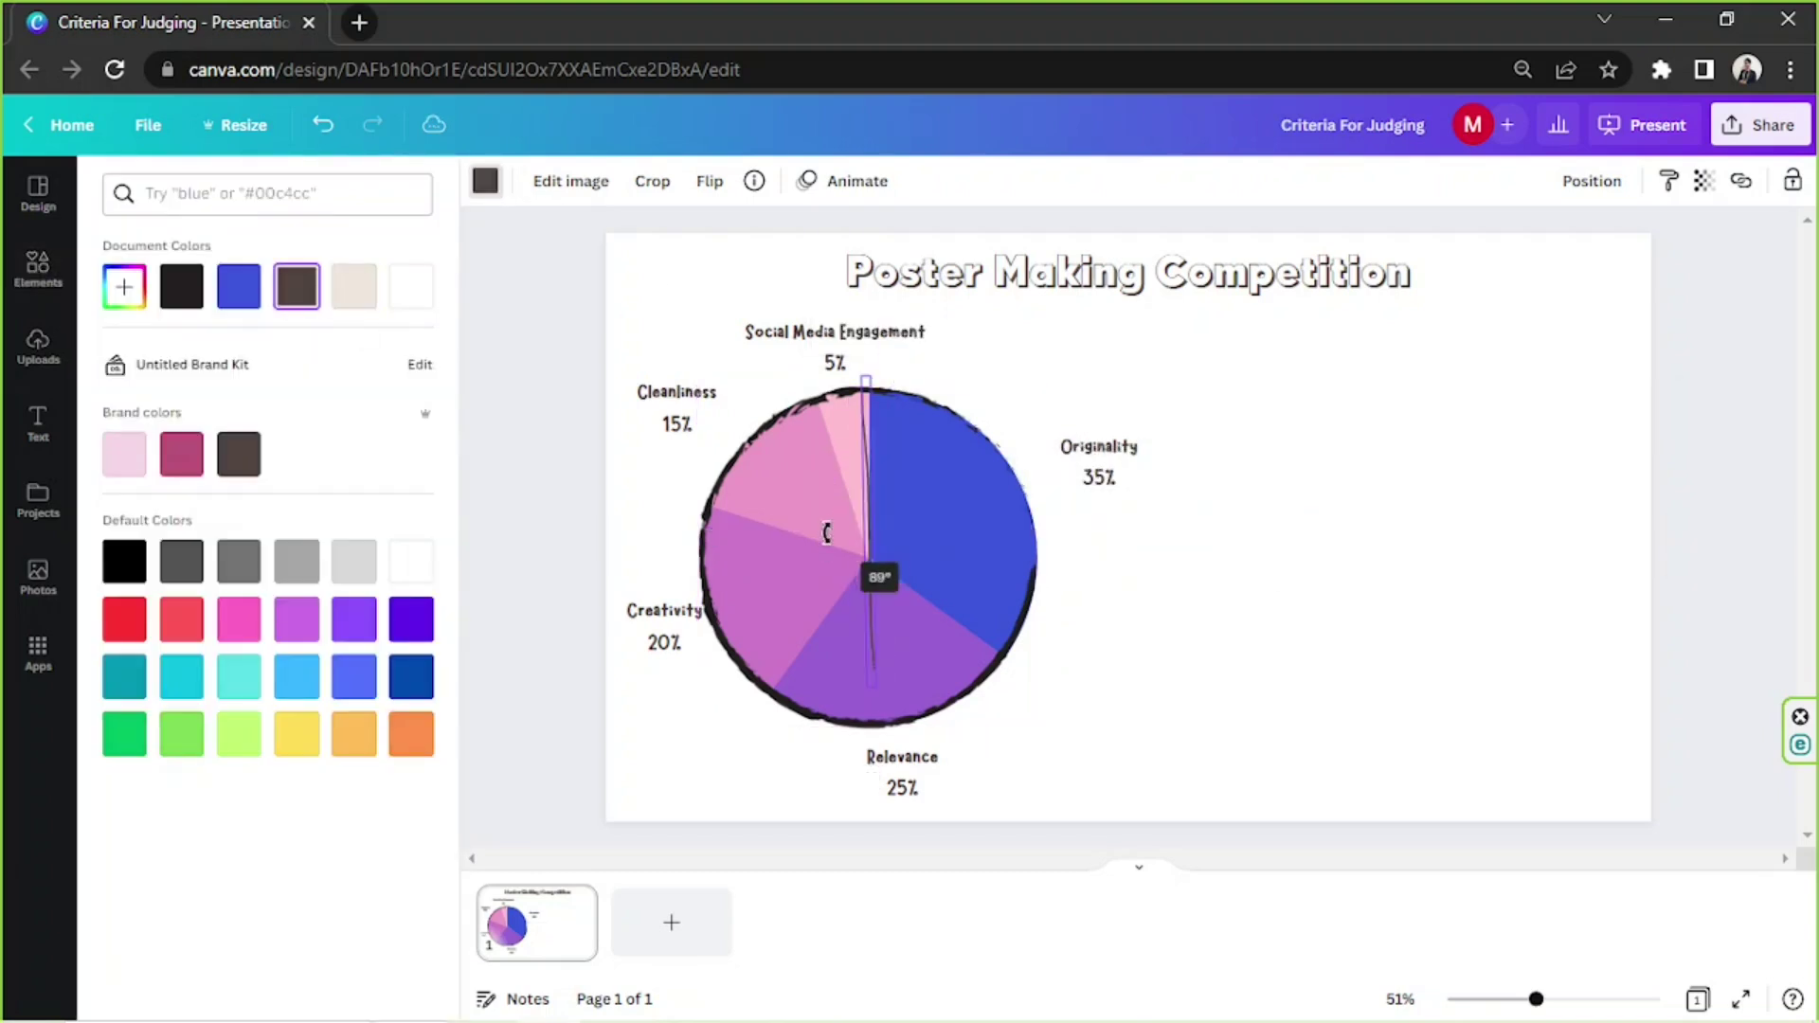
key(Delete)
- Insert a thicker brush-stroke line and lay it along the boundary between the Cleanliness and Creativity slices
scroll(171, 505, down, 5)
click(172, 508)
drag(1333, 547, 866, 555)
drag(1536, 998, 1564, 1004)
click(486, 181)
click(486, 182)
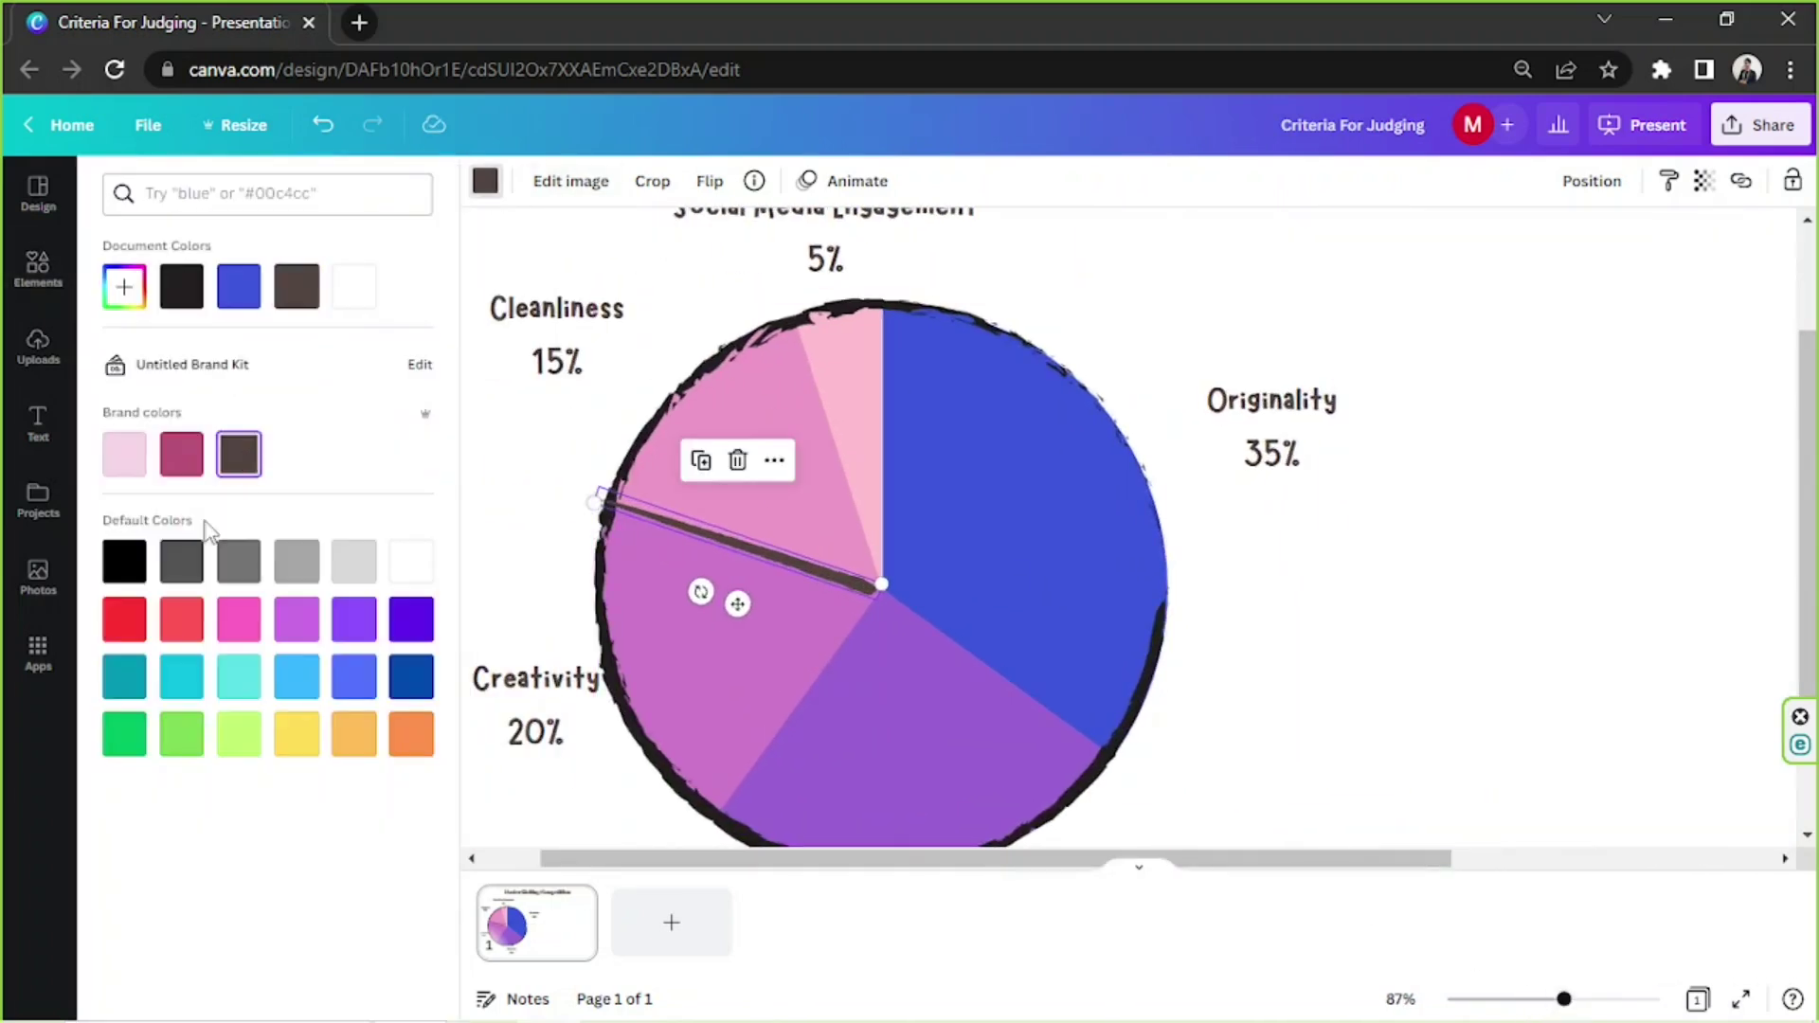
drag(883, 580, 881, 583)
- Duplicate the brush-stroke line and rotate the copy onto the boundary between the Cleanliness and Social Media Engagement slices
key(ctrl+d)
drag(753, 617, 839, 515)
drag(800, 503, 783, 467)
drag(1565, 999, 1599, 999)
drag(1191, 861, 1065, 860)
scroll(938, 644, up, 1)
drag(919, 639, 1057, 604)
click(790, 677)
key(ctrl+d)
key(ctrl+z)
- Duplicate a divider line and fit the copy vertically between the Social Media Engagement and Originality slices
click(948, 668)
key(ctrl+d)
drag(962, 505, 963, 485)
drag(1006, 597, 986, 650)
- Rotate another copy of the divider line onto the boundary between the Originality and Relevance slices
scroll(1090, 569, down, 3)
scroll(1075, 580, up, 1)
drag(873, 300, 1256, 642)
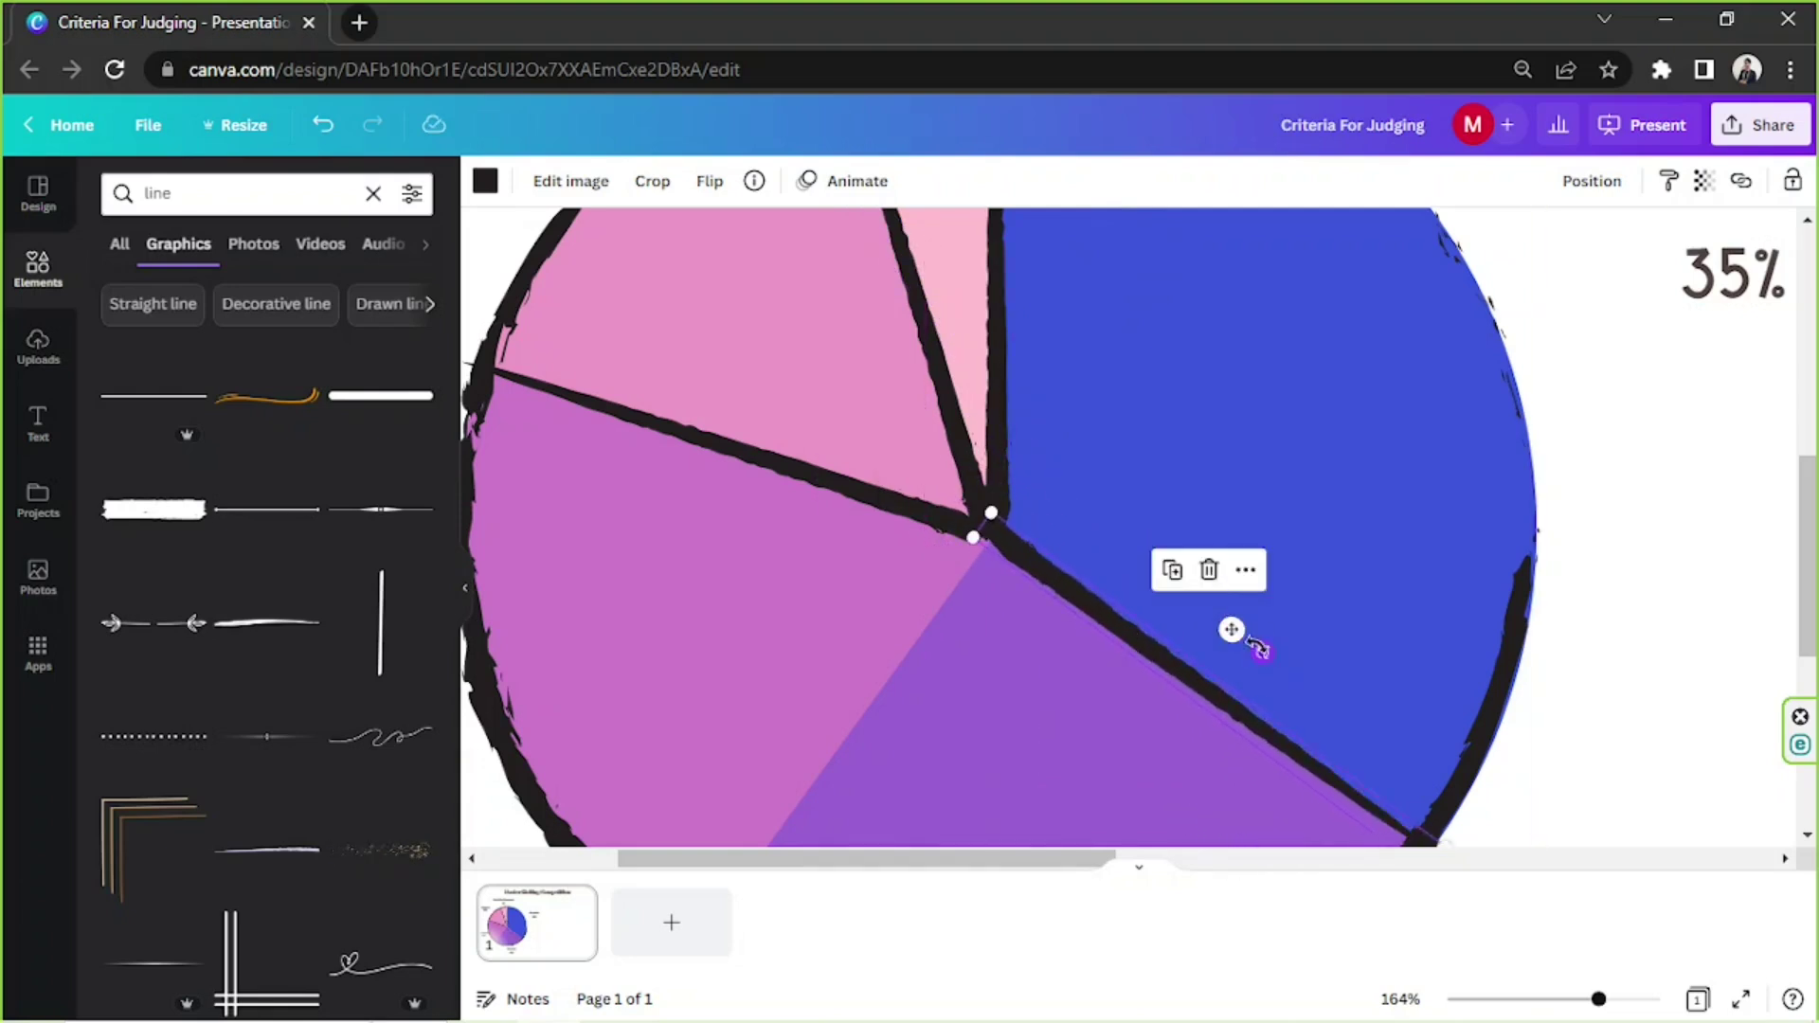
- Place a further copy of the divider line along the boundary between the Relevance and Creativity slices
scroll(1159, 651, down, 1)
drag(1226, 487, 881, 667)
drag(893, 528, 883, 534)
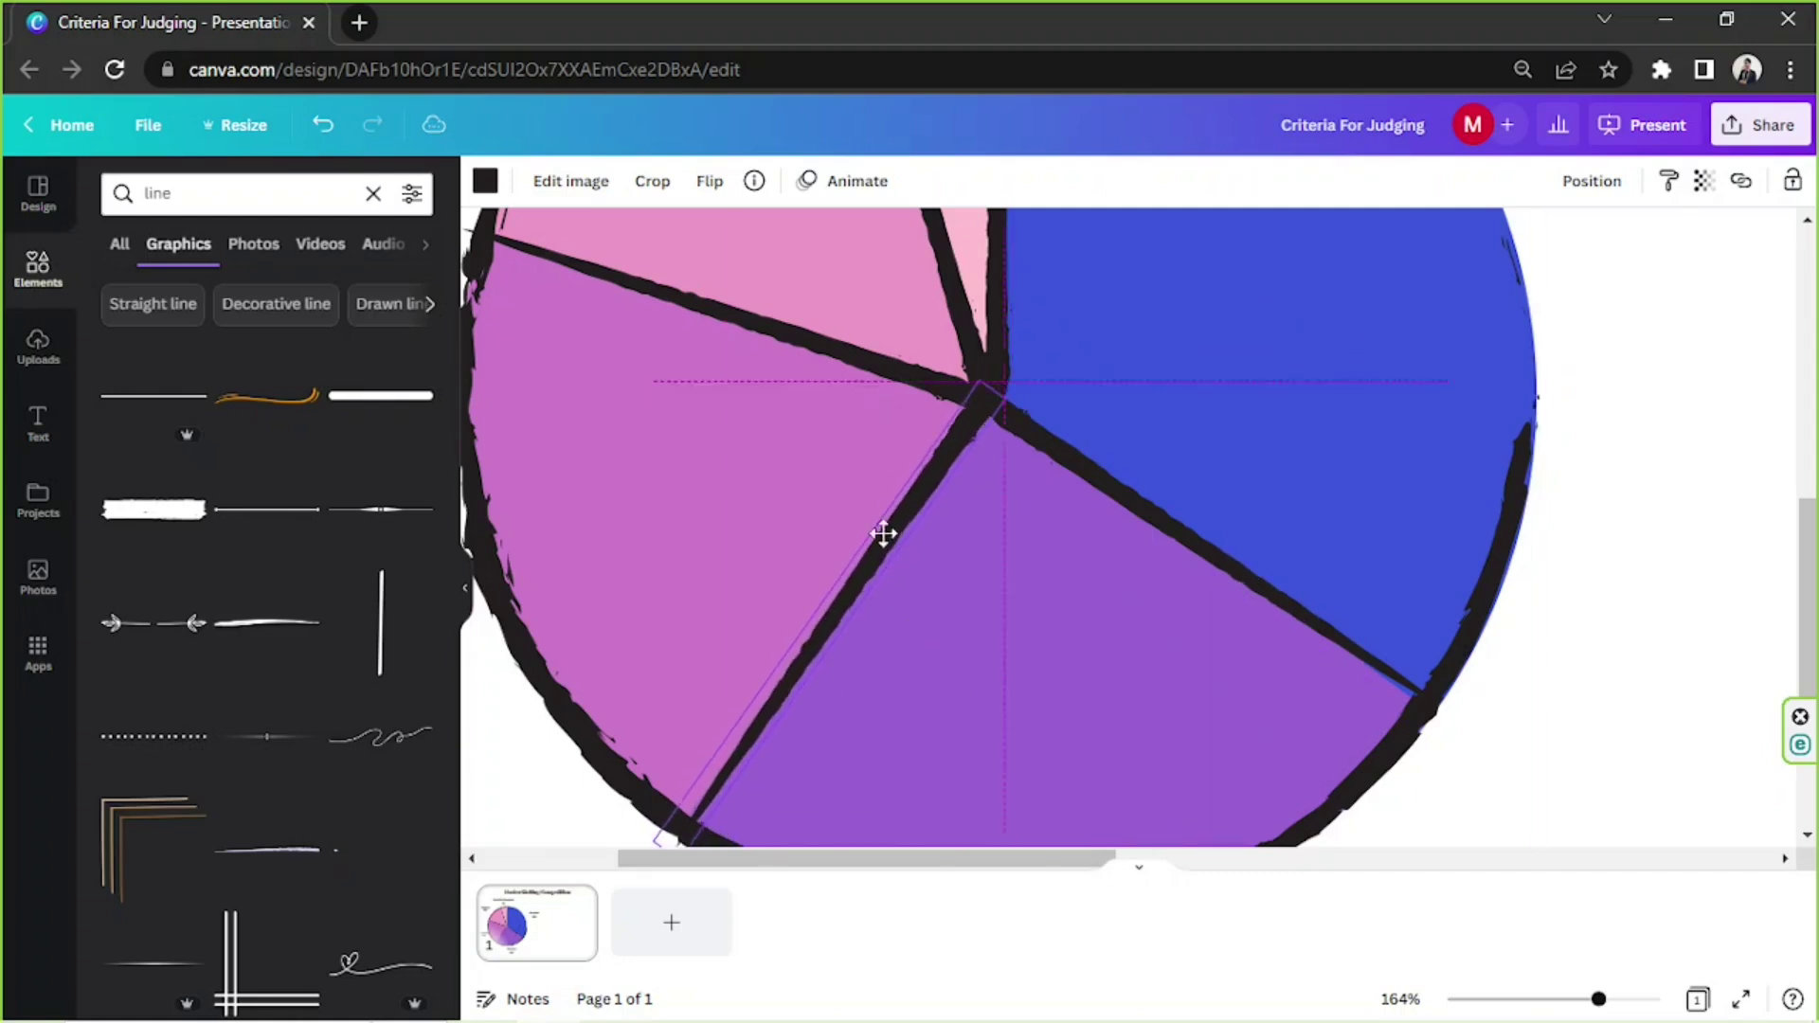
click(1545, 651)
drag(1598, 998, 1534, 997)
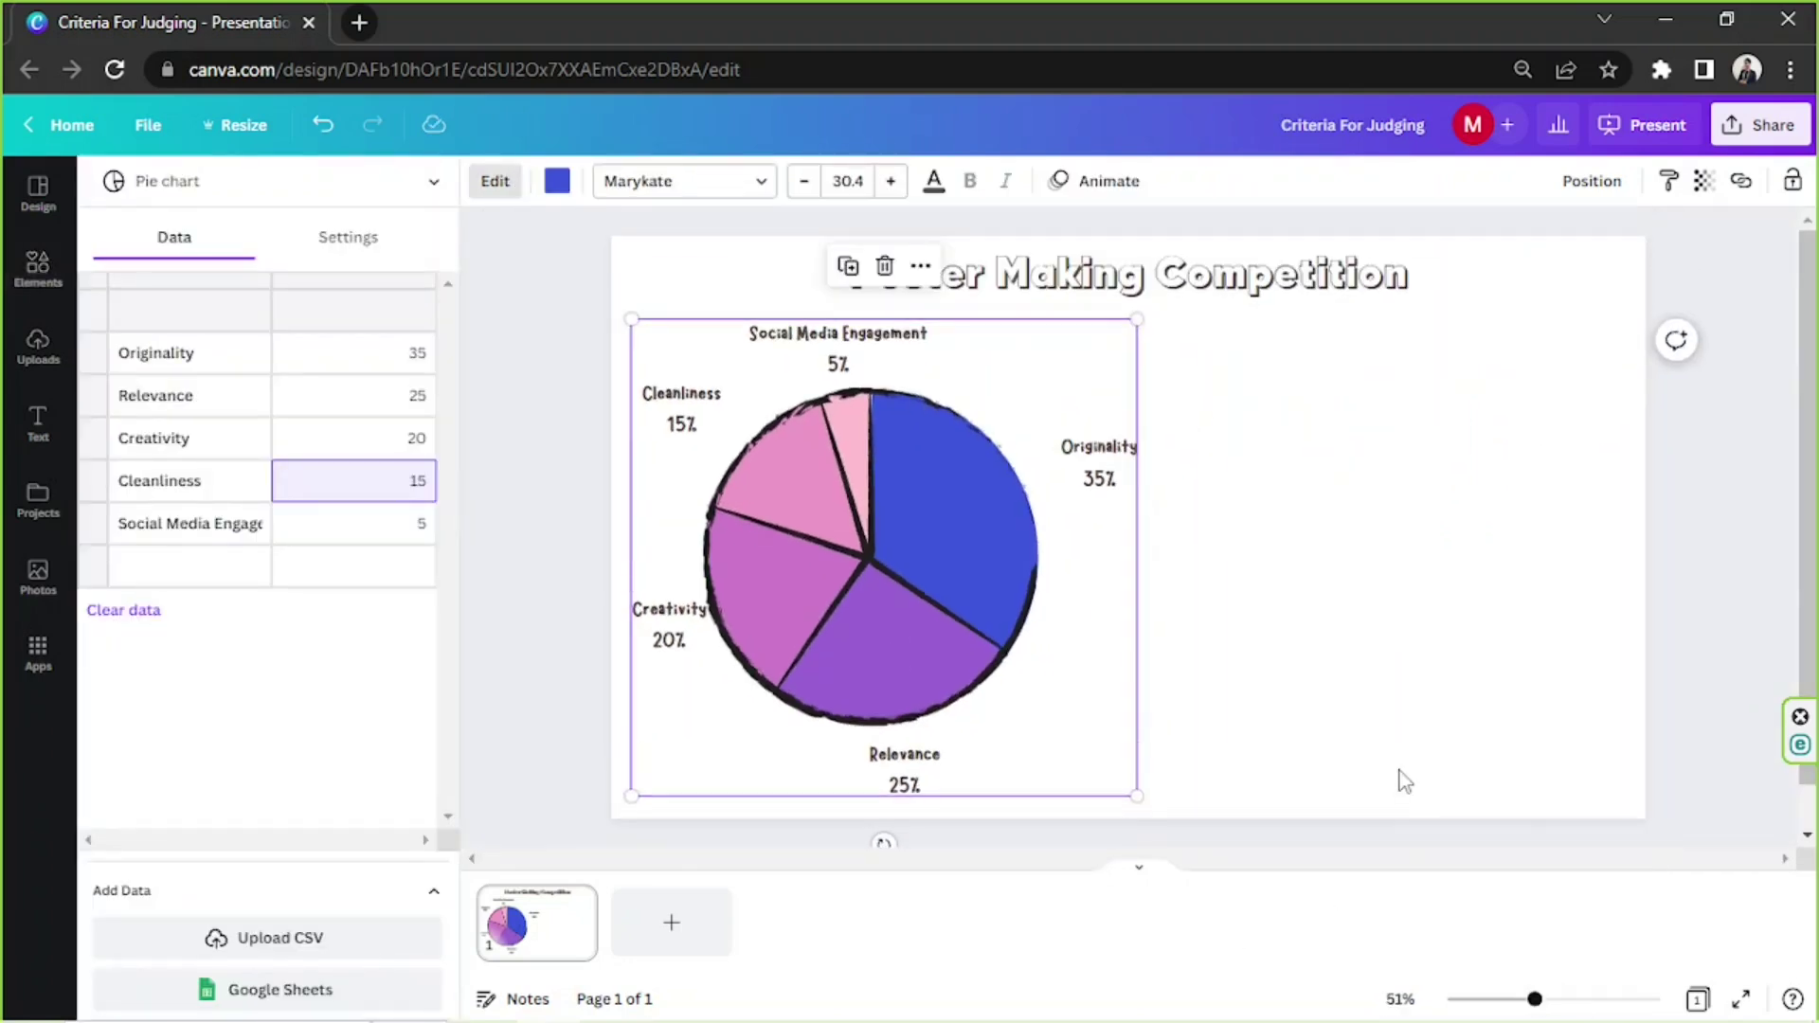
- Apply the Shadow effect to the "Poster Making Competition" heading with offset 83 and an adjusted direction
click(1400, 770)
click(1128, 274)
click(1184, 180)
click(280, 334)
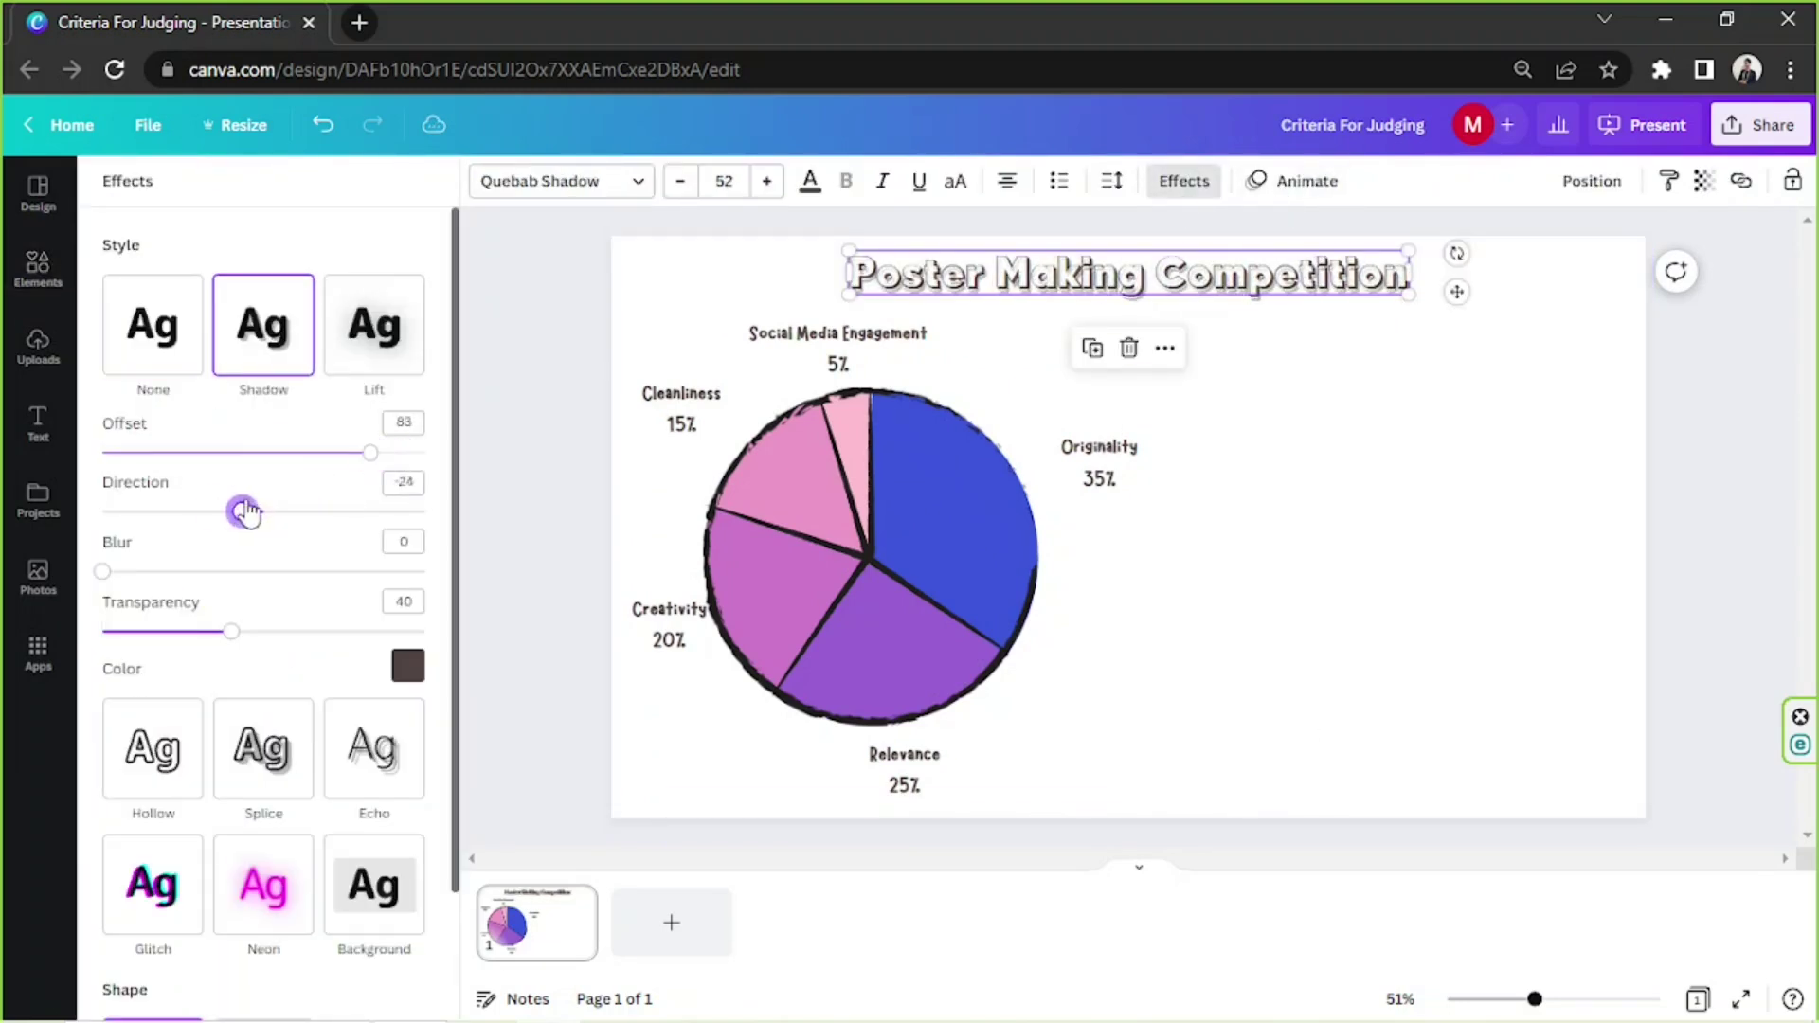
click(1739, 480)
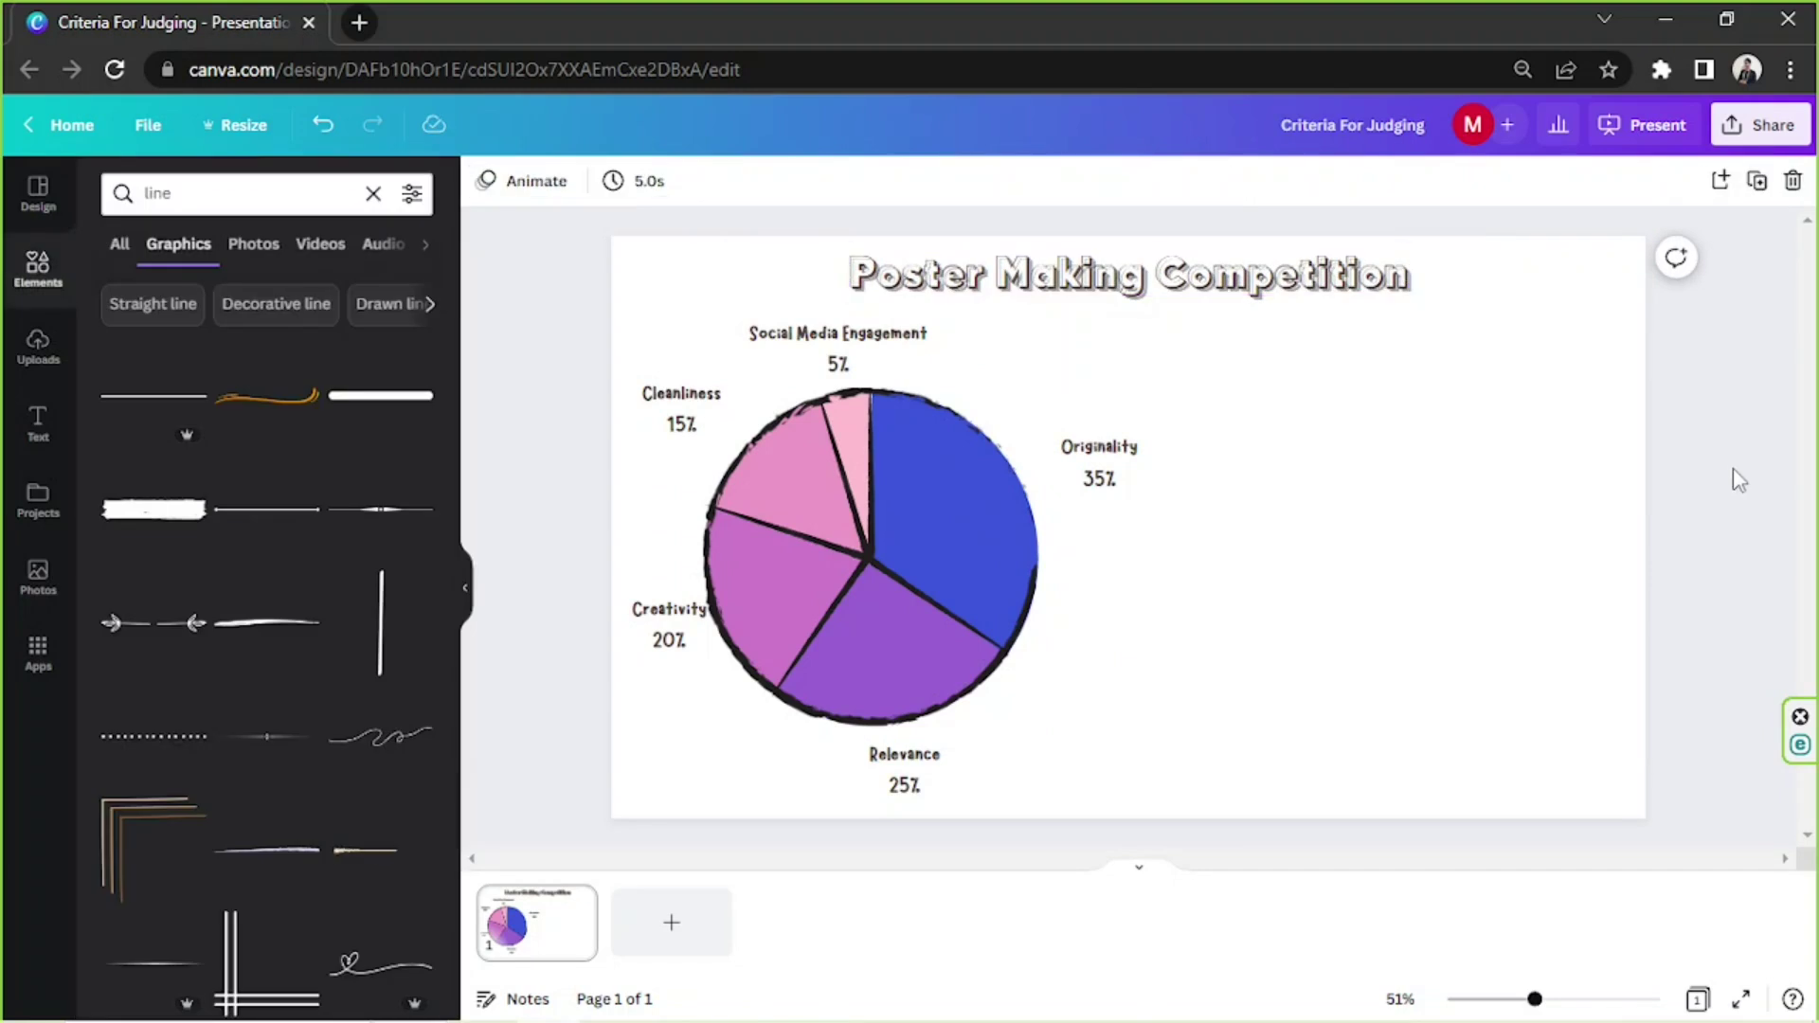
- Move the heading slightly up and the pie chart with its outline and dividers slightly down
drag(1184, 275, 1185, 268)
click(1029, 399)
click(786, 406)
click(1260, 530)
drag(885, 528, 885, 536)
click(575, 560)
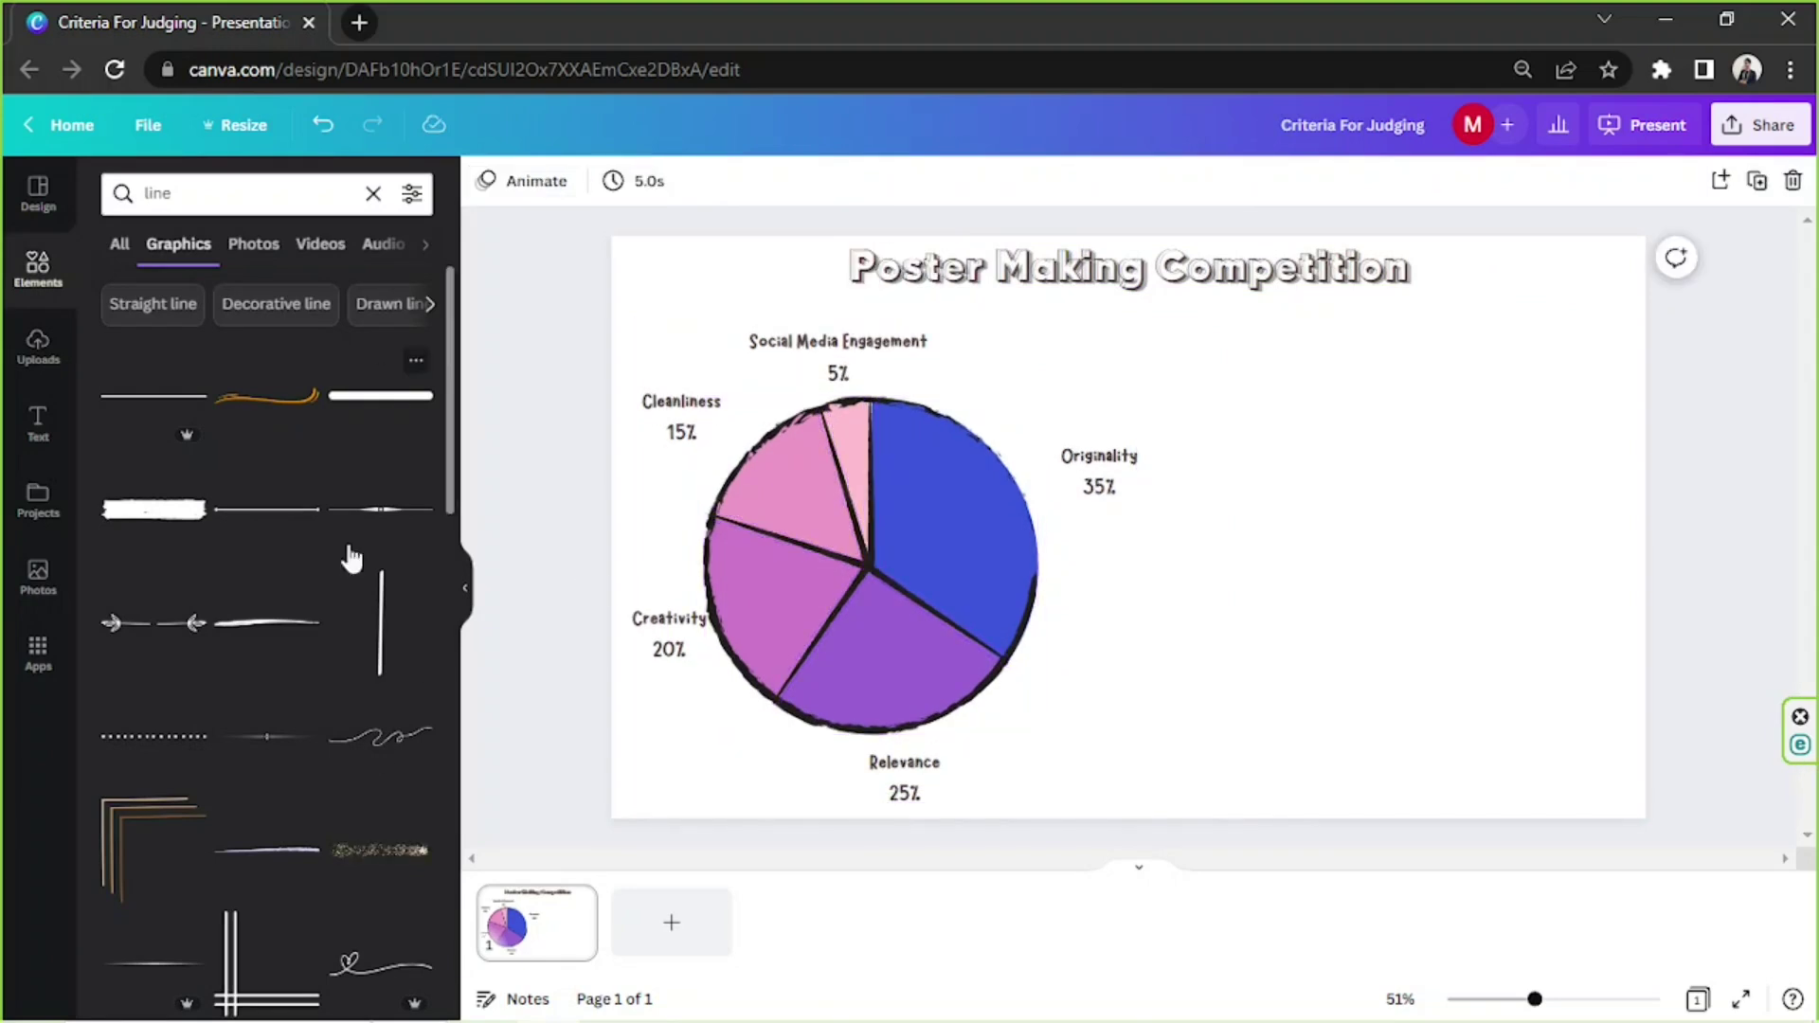
- Search the graphics for "icons" and browse the results
click(373, 194)
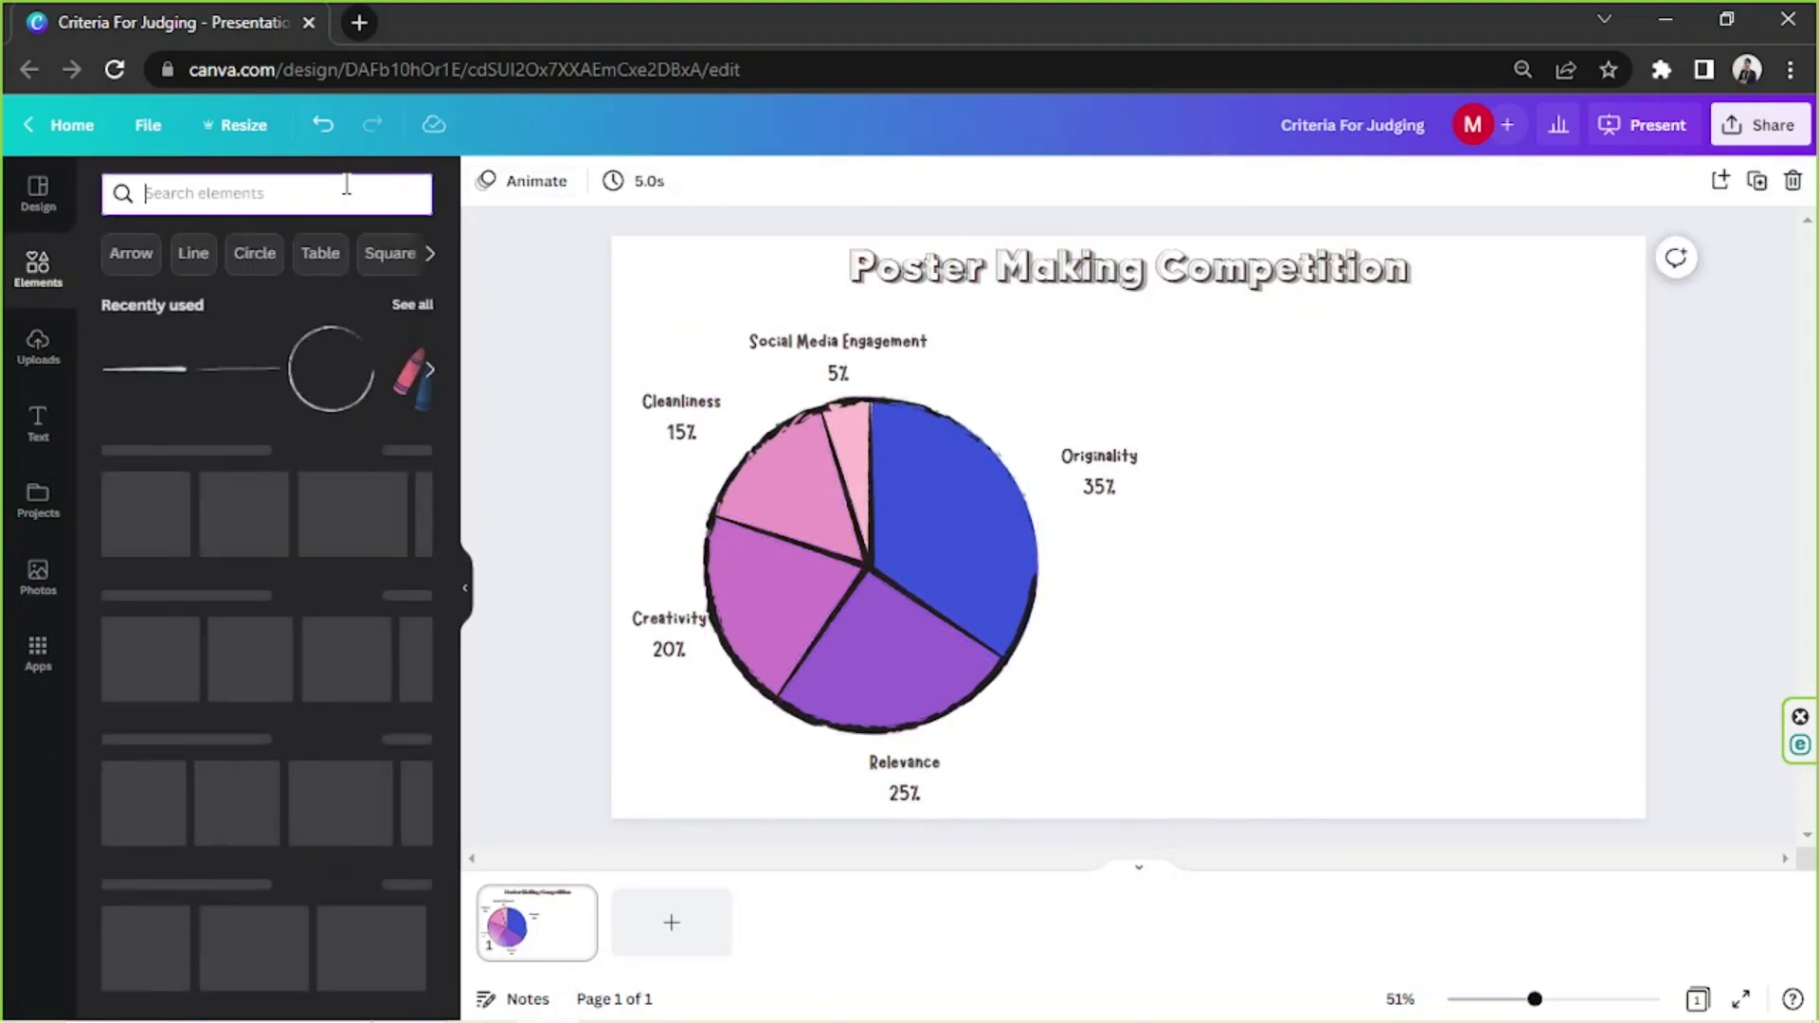
text(icons)
key(Return)
click(178, 244)
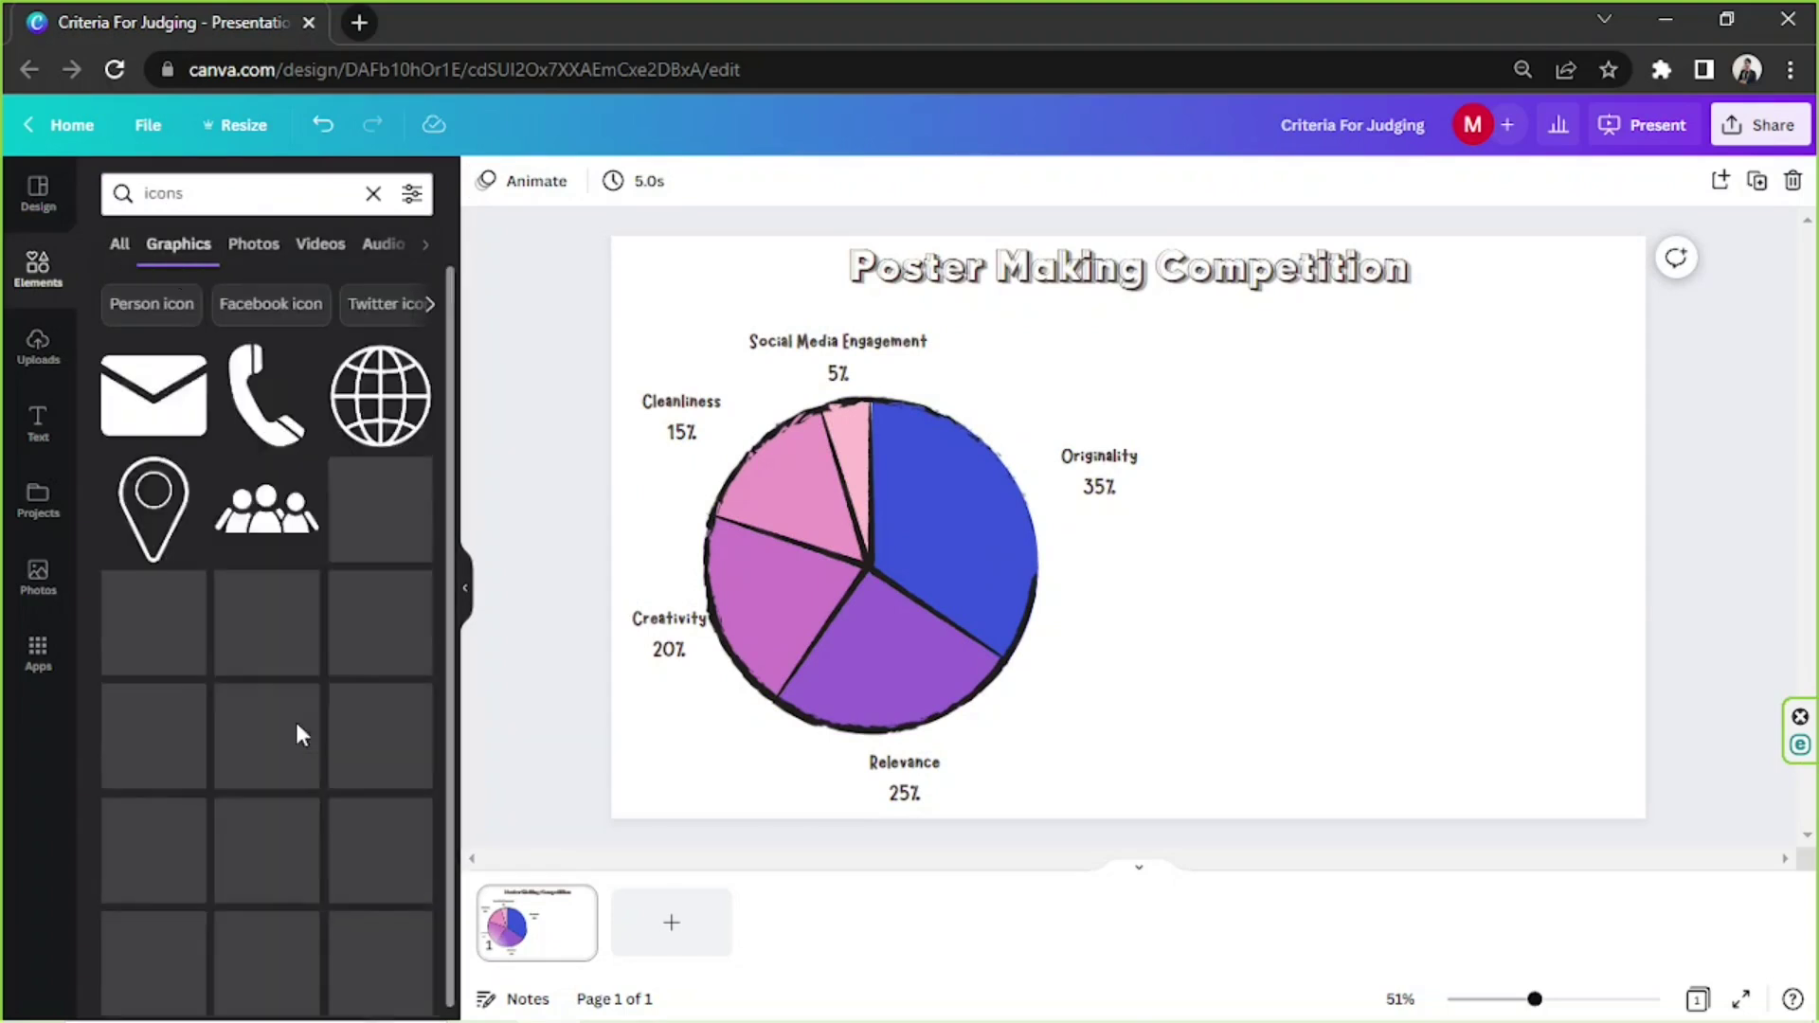
scroll(296, 706, down, 5)
scroll(303, 713, down, 5)
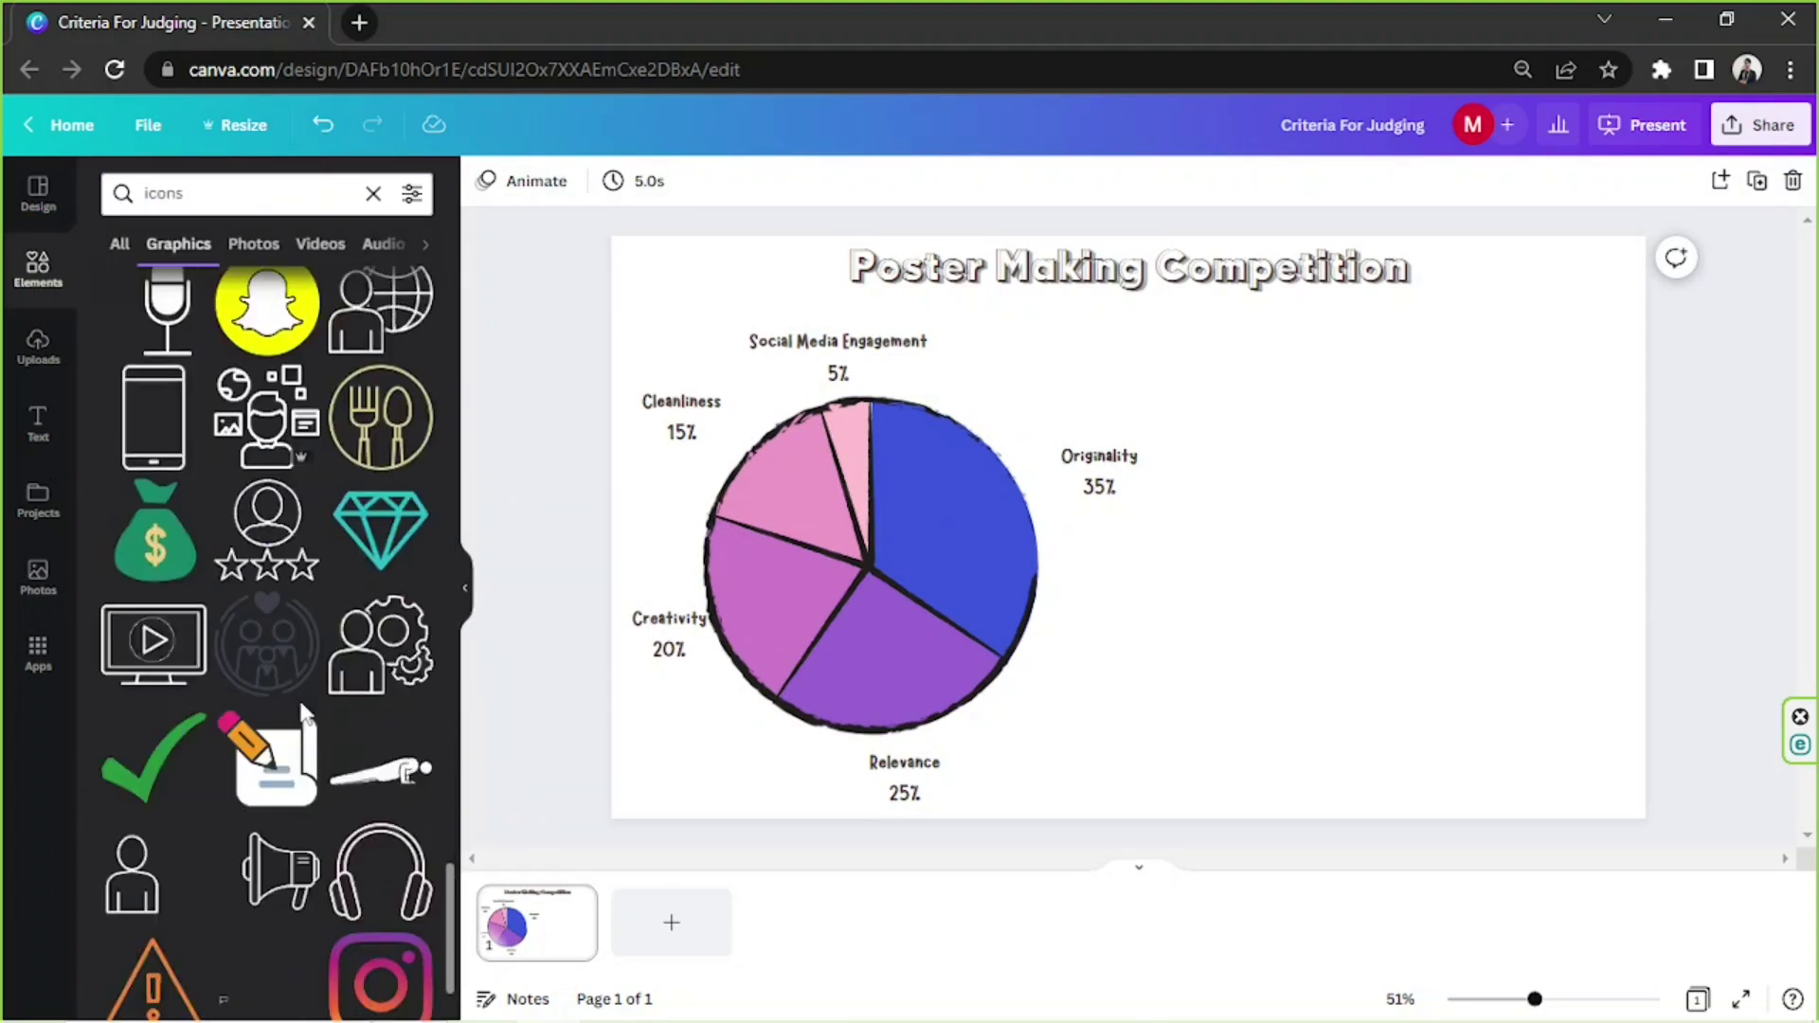
- Select the pie chart with its outline and dividers, shrink them together and place them in the page's lower left area
drag(673, 505, 1166, 817)
drag(1141, 811, 1019, 693)
drag(902, 582, 925, 671)
- Add a text reading "Criteria For Judging" and limit the font choices for it to the Handwriting category
click(584, 528)
text(tCriteria For Judging)
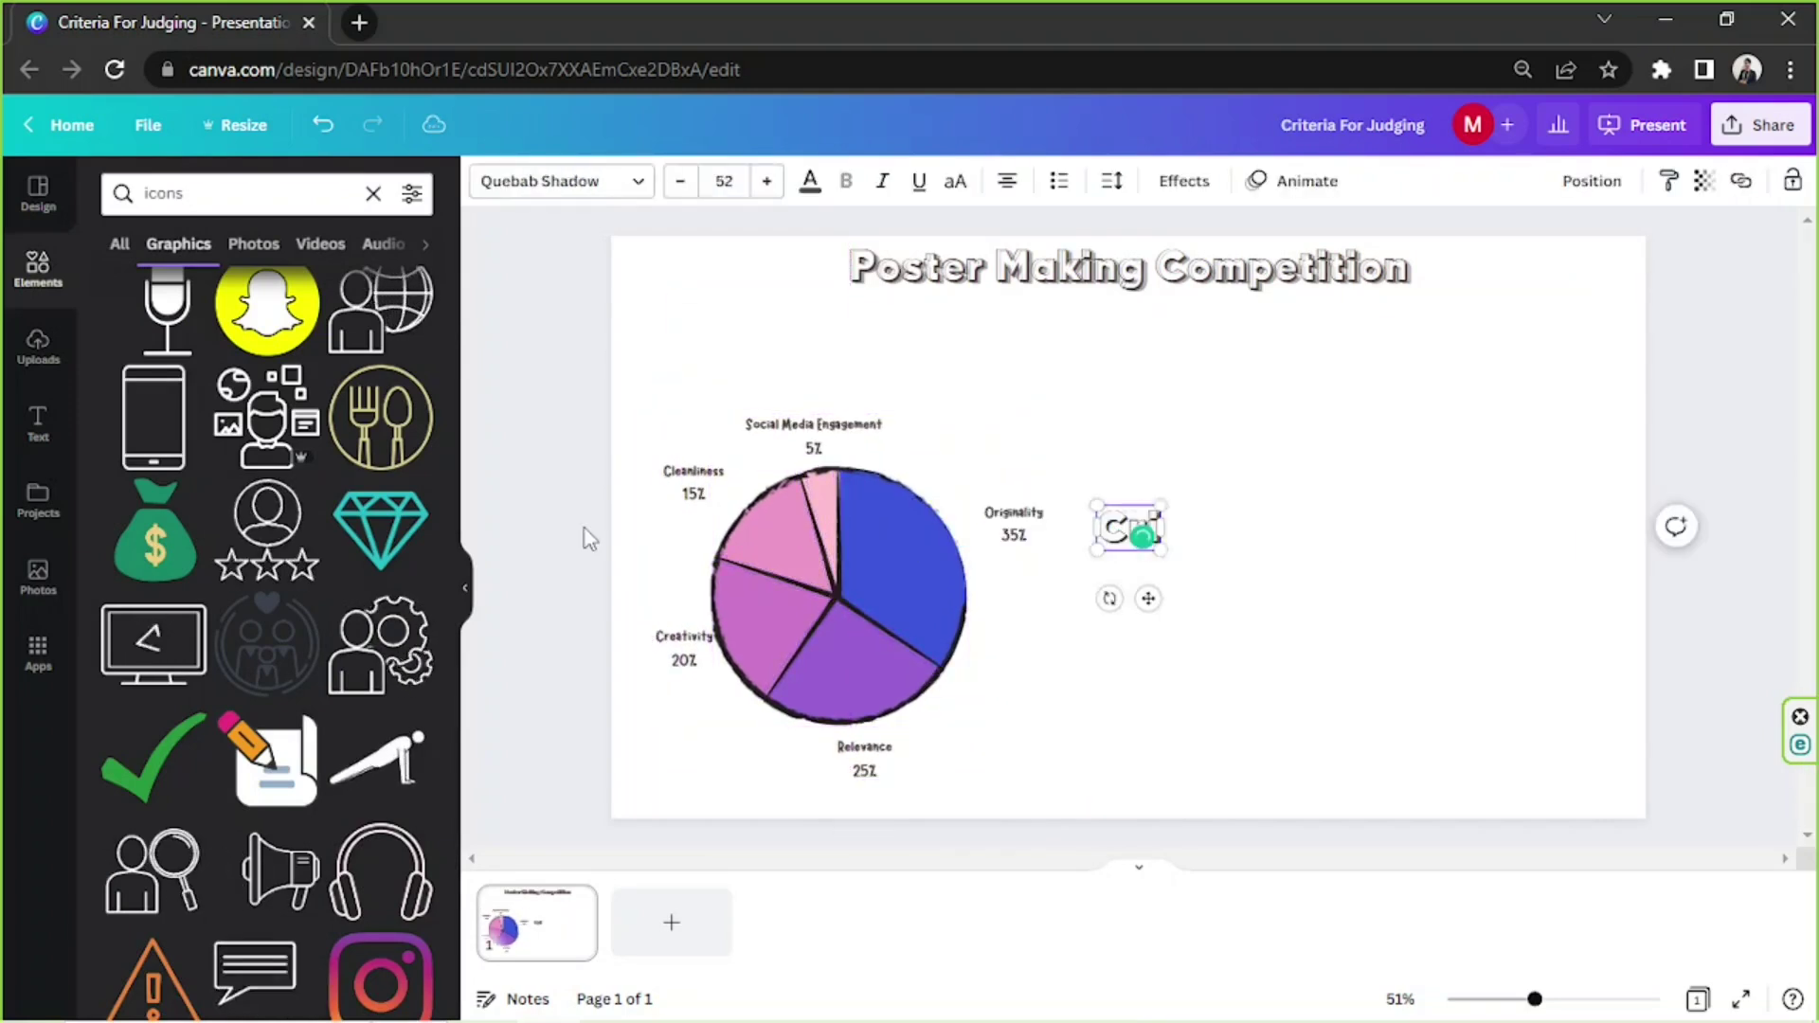
click(621, 185)
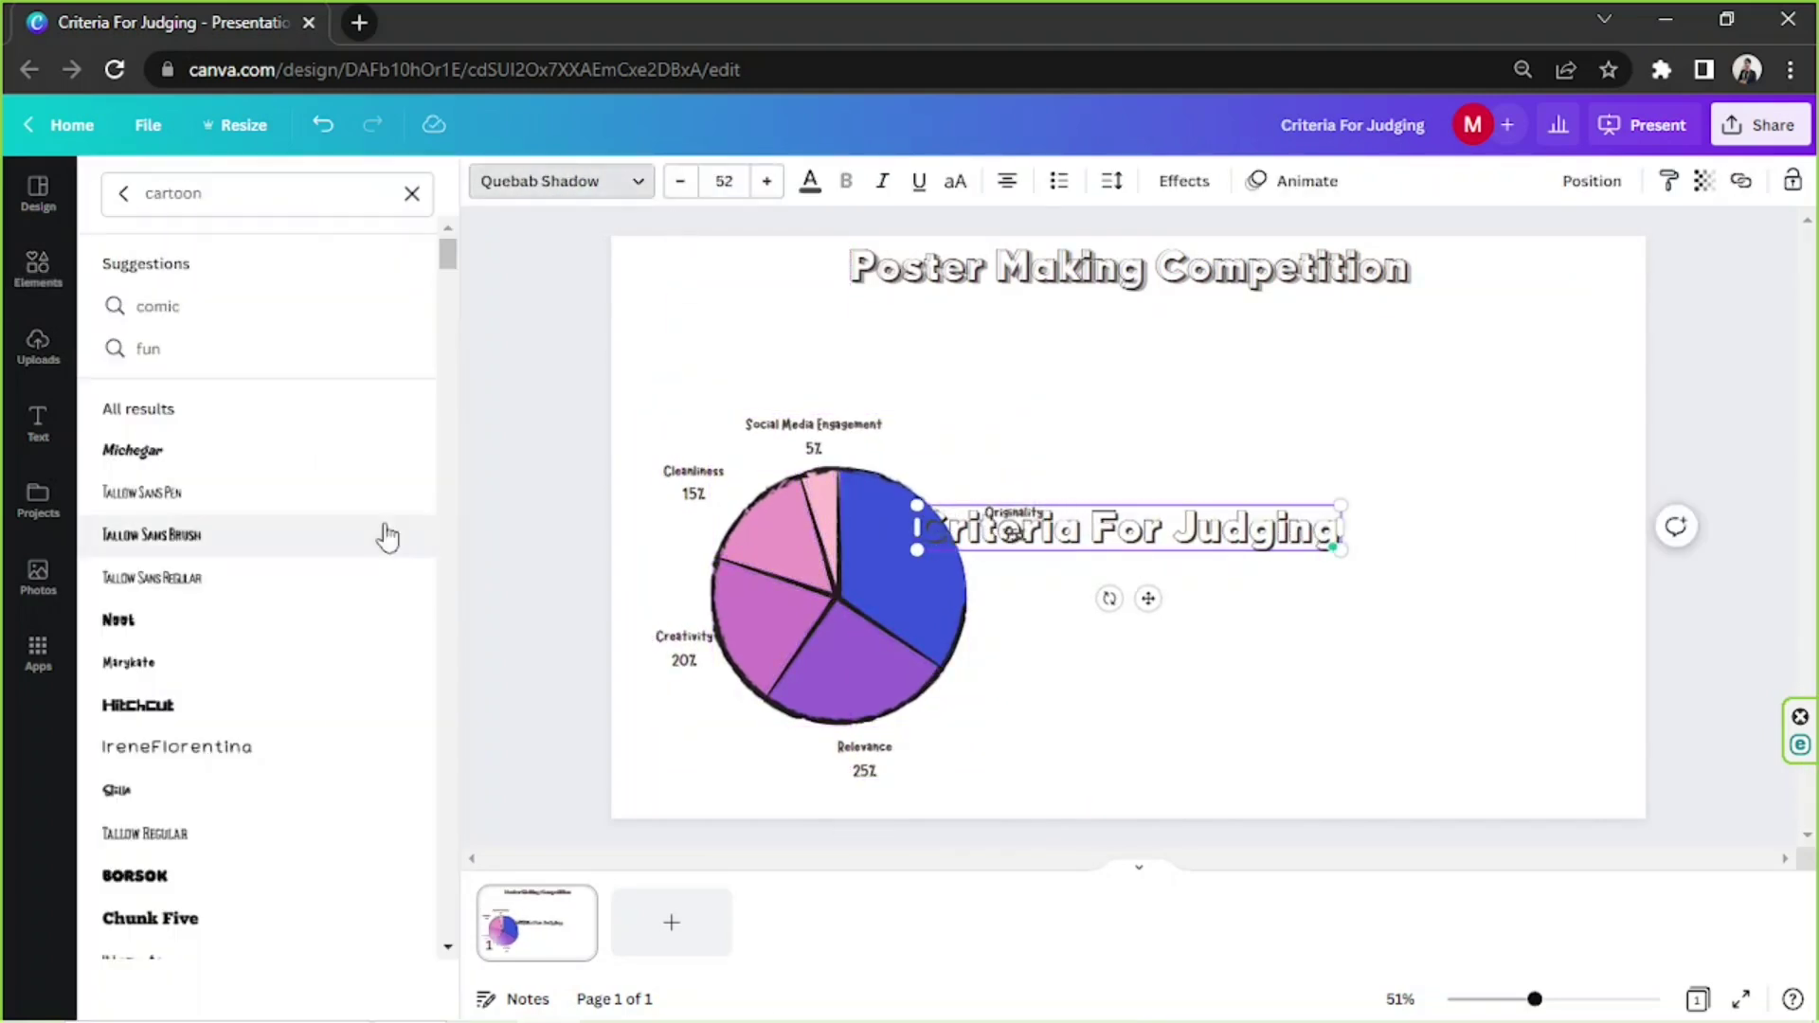
click(412, 194)
click(174, 248)
- Try handwriting fonts such as Amsterdam Two and Fashionista on the "Criteria For Judging" text
scroll(223, 675, down, 5)
click(219, 498)
scroll(243, 645, down, 6)
scroll(245, 647, down, 5)
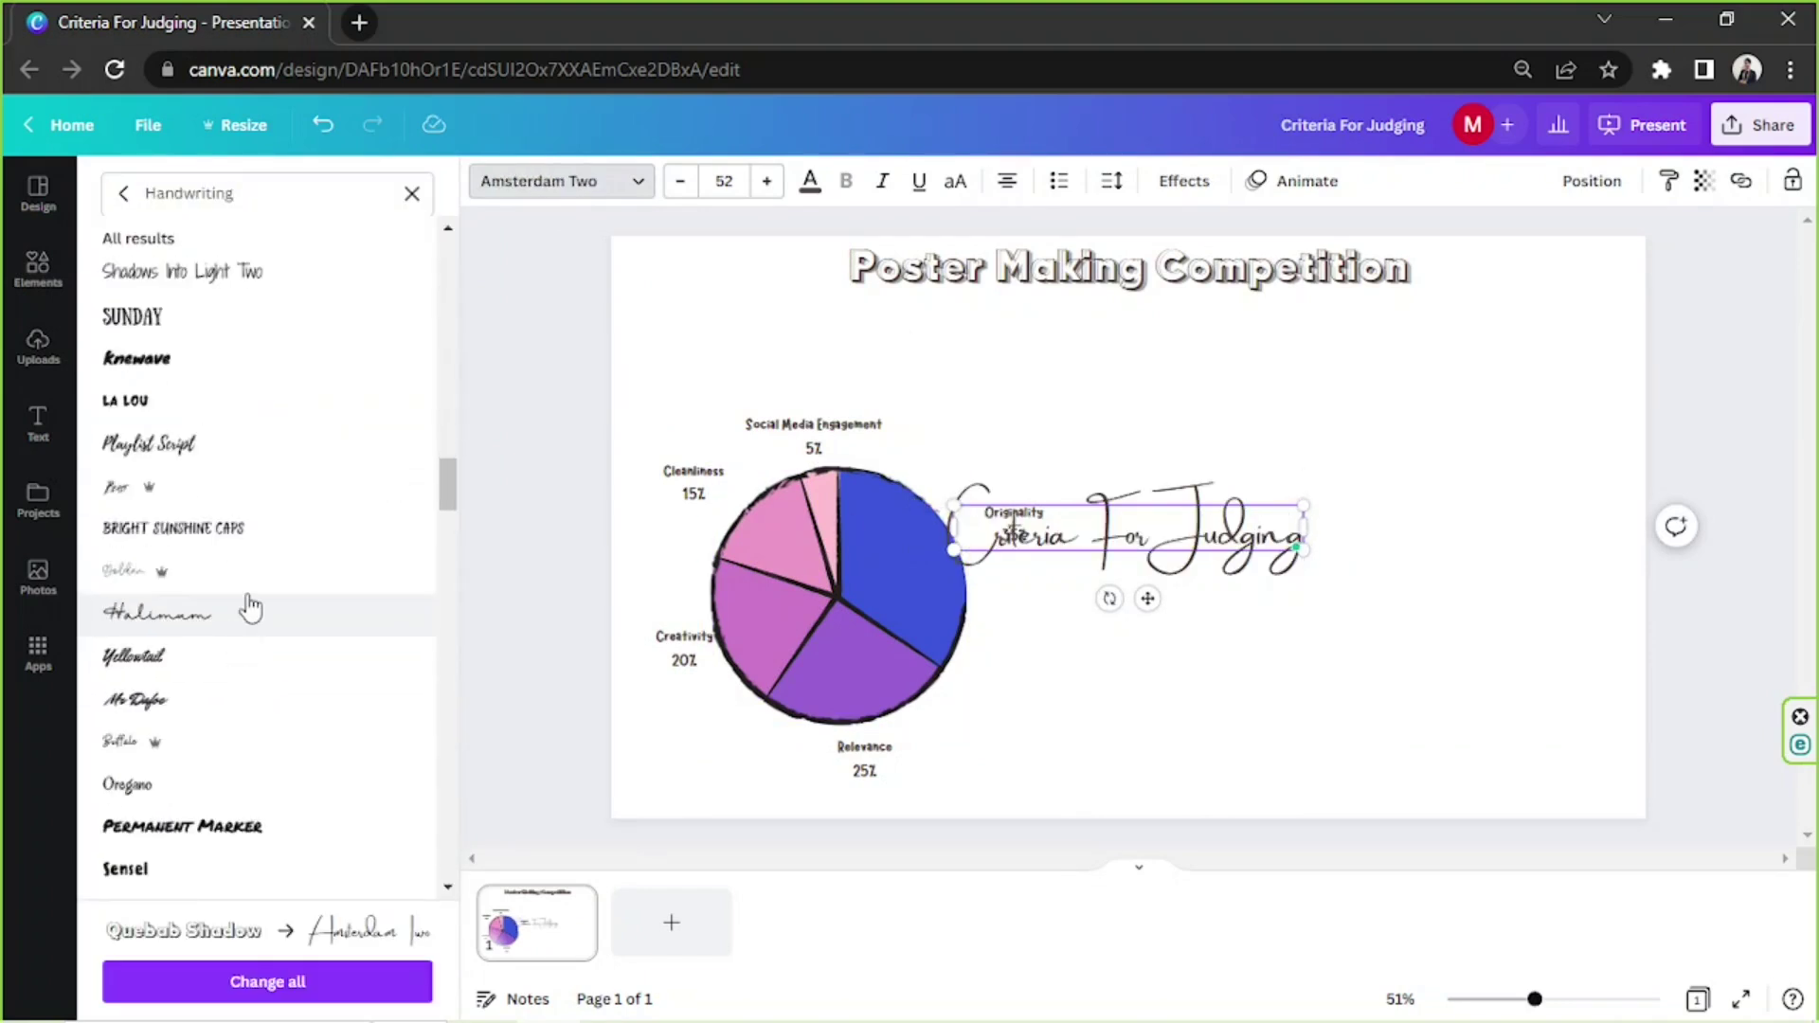
scroll(250, 607, down, 4)
scroll(250, 607, down, 10)
click(228, 599)
scroll(218, 644, down, 3)
click(220, 628)
click(228, 588)
click(237, 544)
scroll(265, 474, down, 8)
click(382, 368)
scroll(270, 794, down, 5)
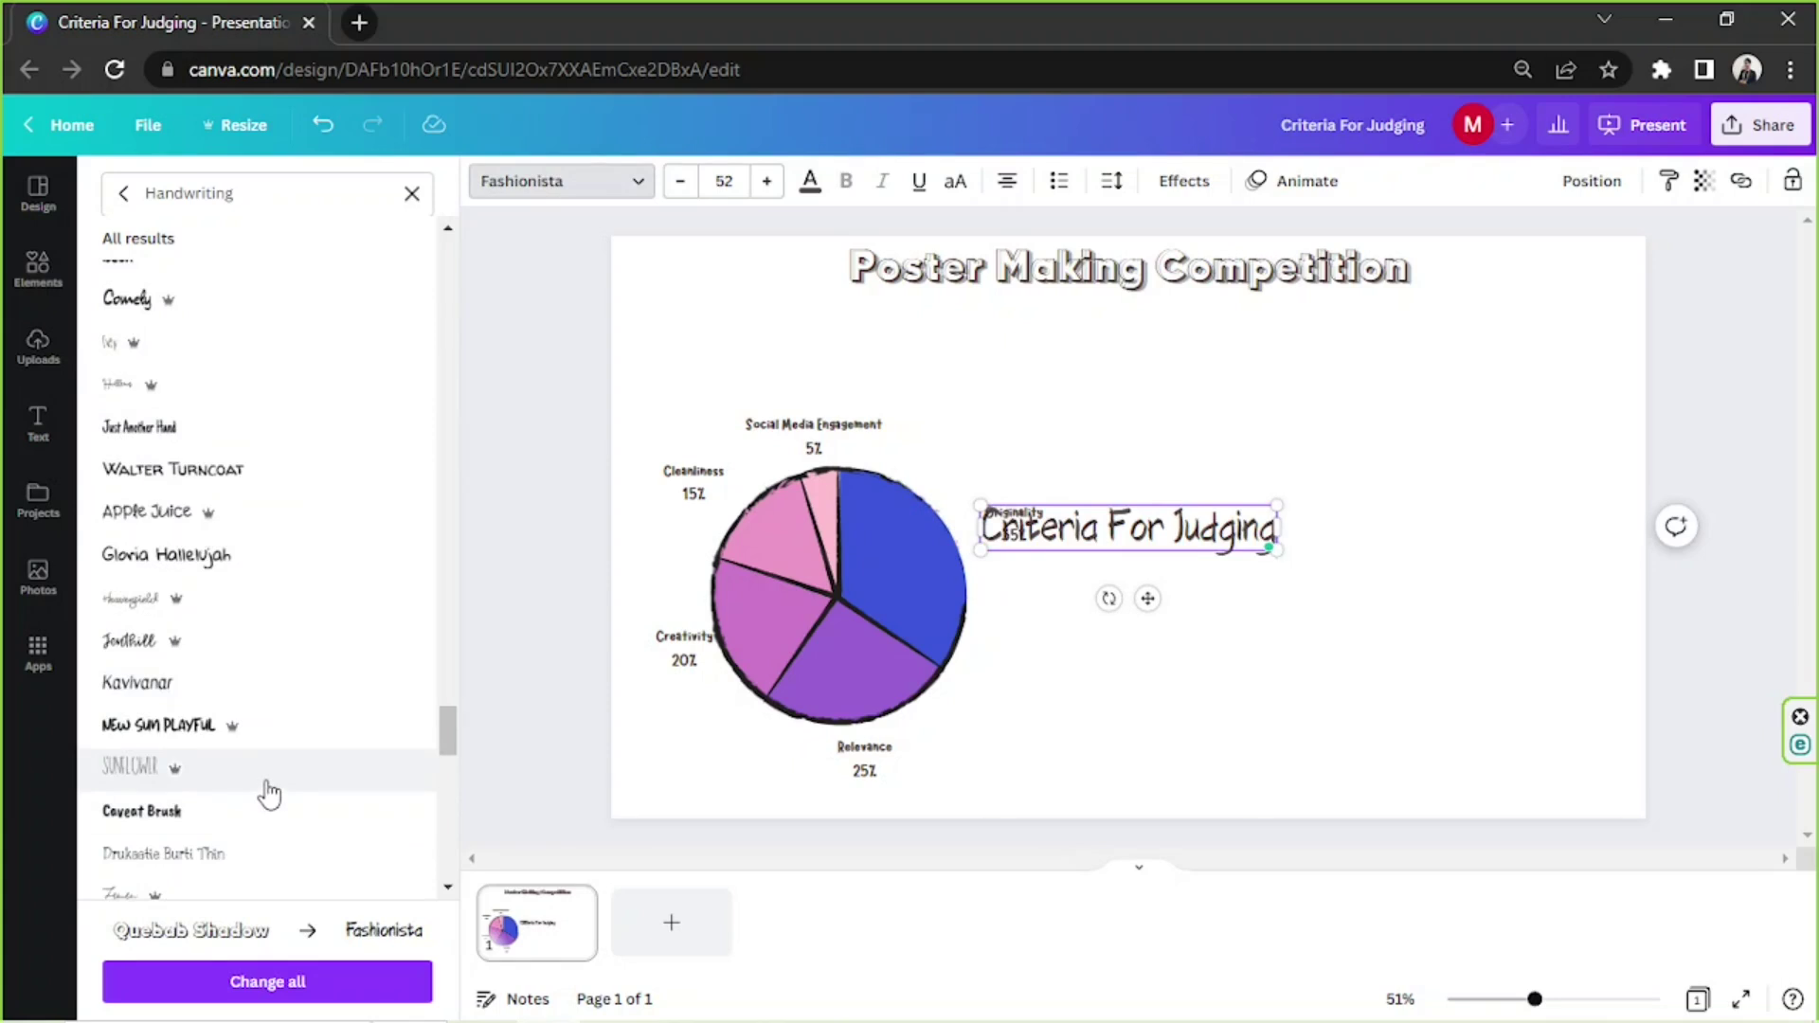
- Try the fonts Cretina, Indian, Gentlemens Script and Lemon Tuesday on the "Criteria For Judging" text
scroll(270, 758, down, 5)
click(272, 696)
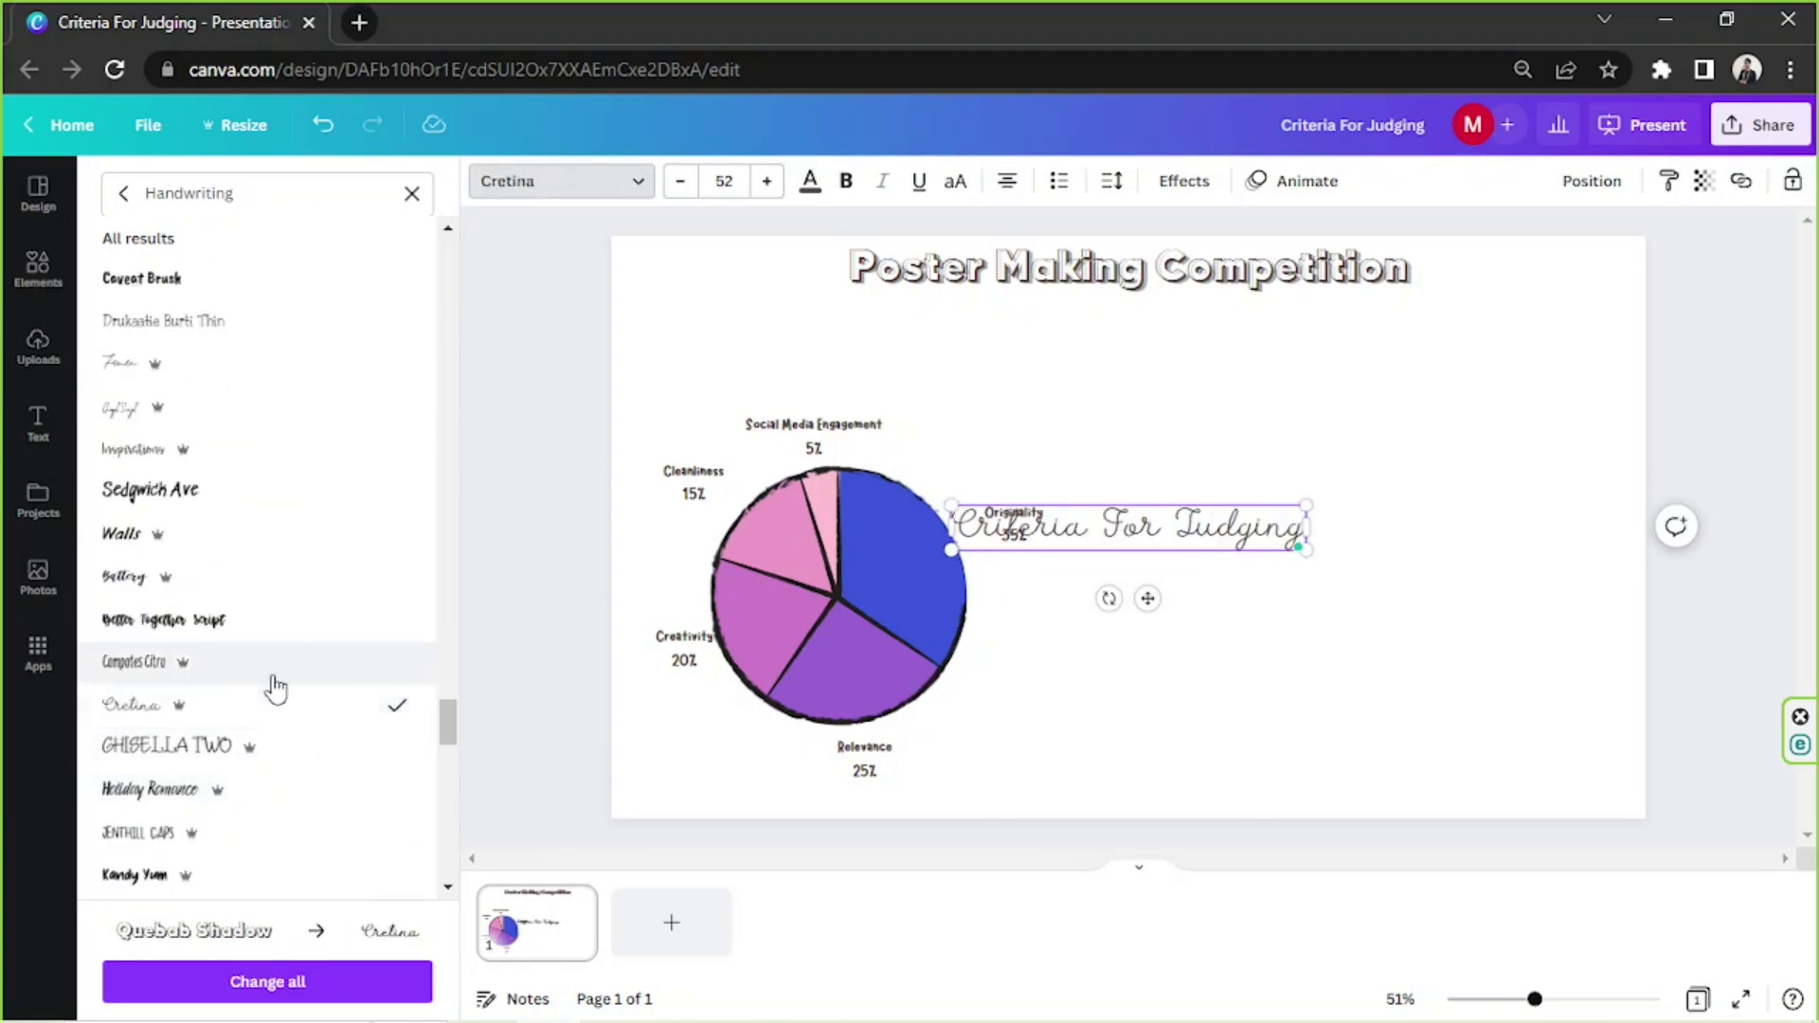
scroll(270, 663, down, 5)
click(224, 599)
scroll(246, 625, down, 3)
click(263, 623)
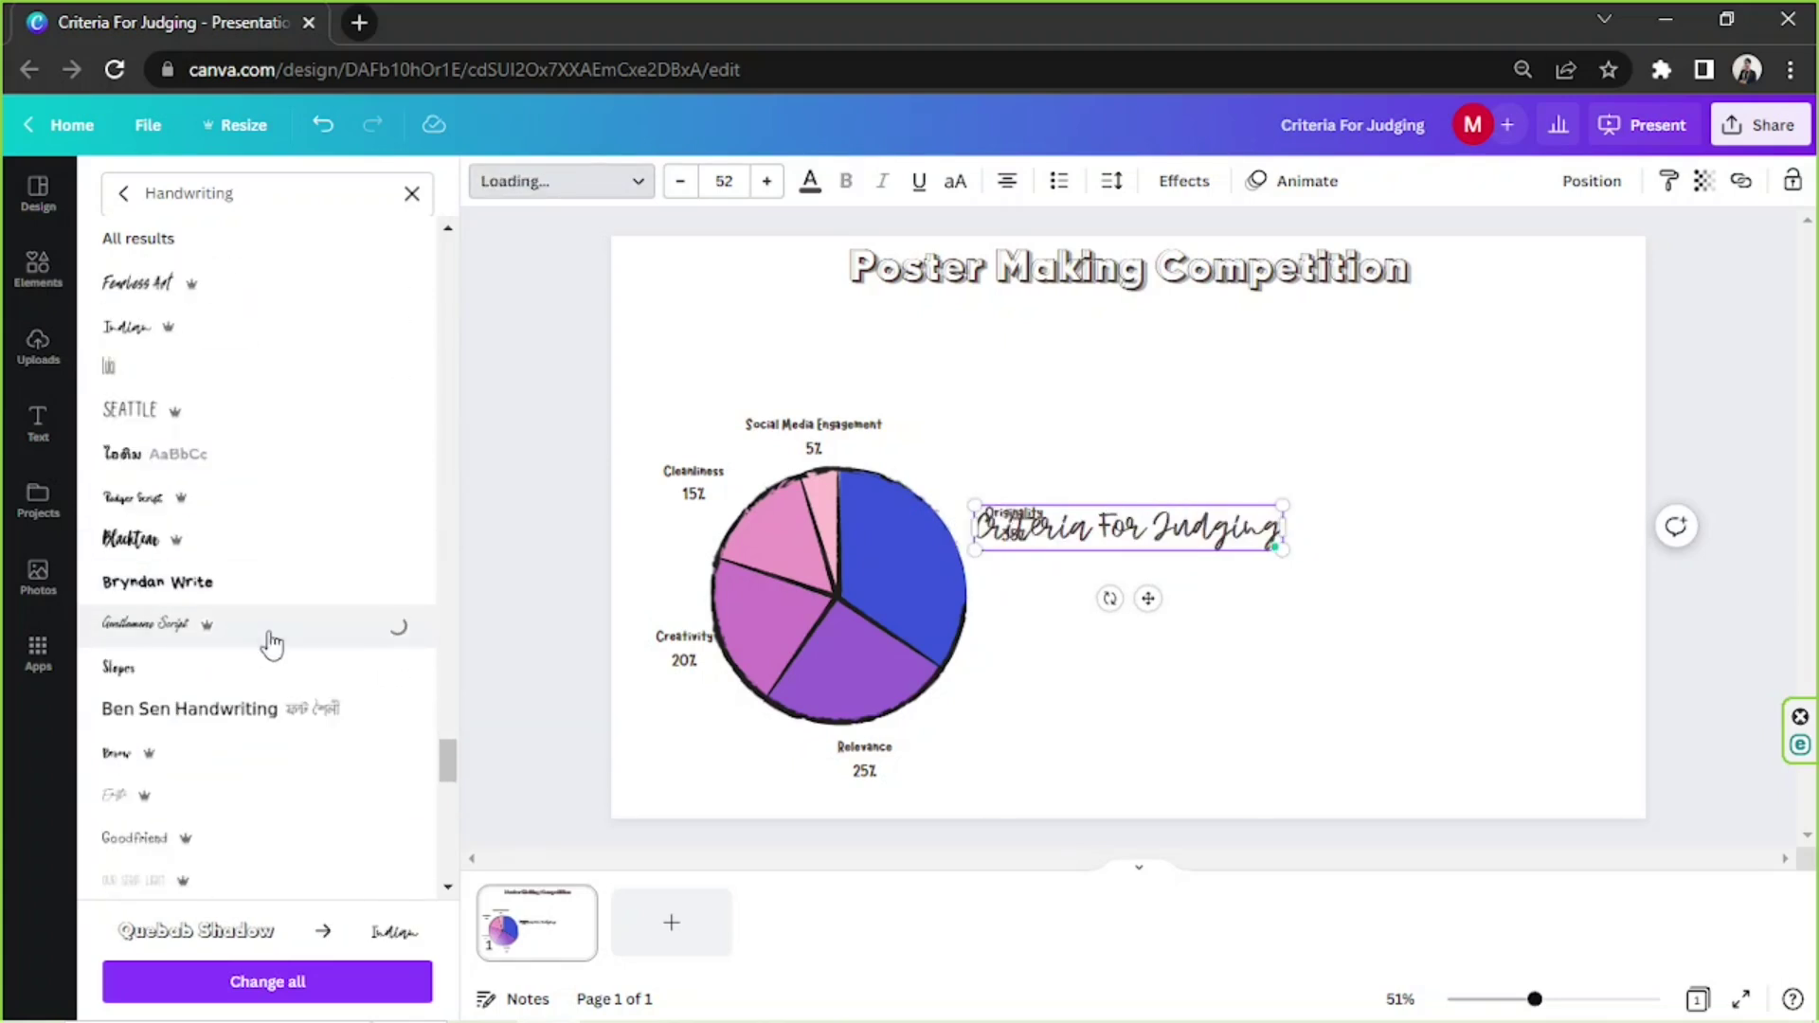
scroll(284, 604, down, 6)
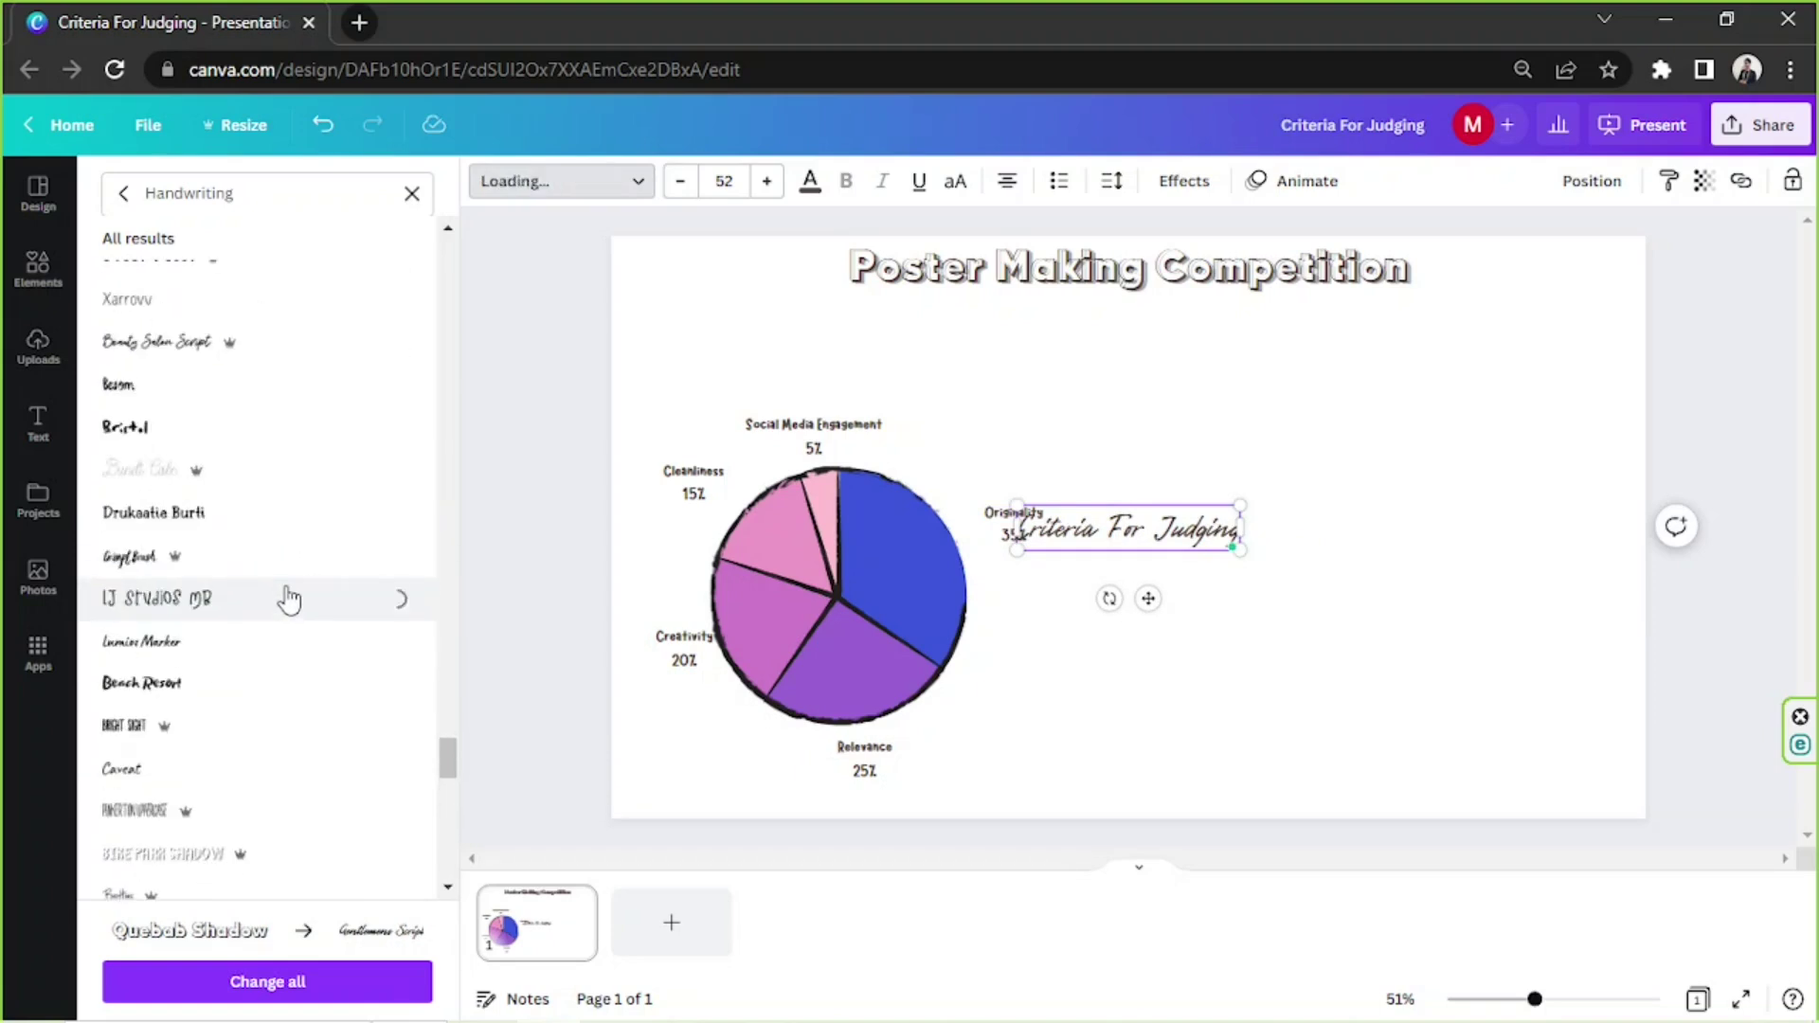
scroll(317, 503, down, 5)
click(240, 759)
scroll(237, 786, down, 5)
click(236, 812)
scroll(268, 539, down, 5)
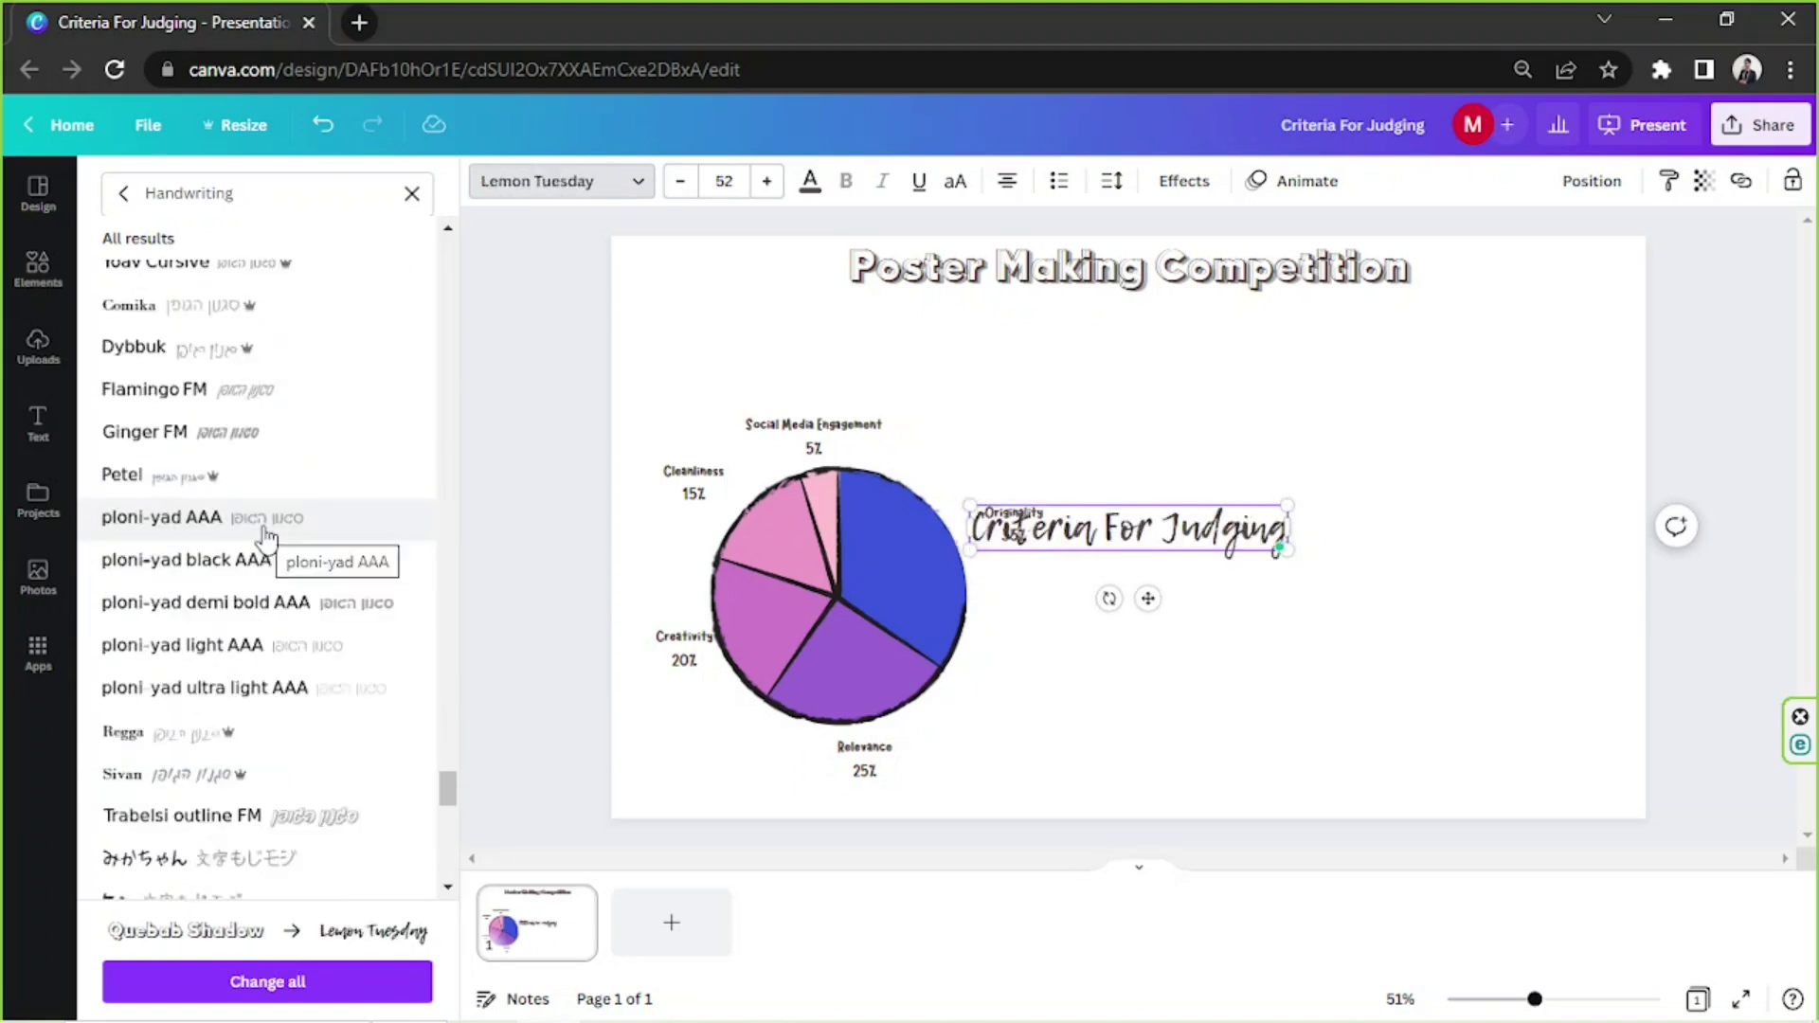
- Try Y.OzFont Calligraphy and a bold Japanese handwriting font on the "Criteria For Judging" text
click(248, 857)
scroll(250, 733, down, 10)
click(248, 438)
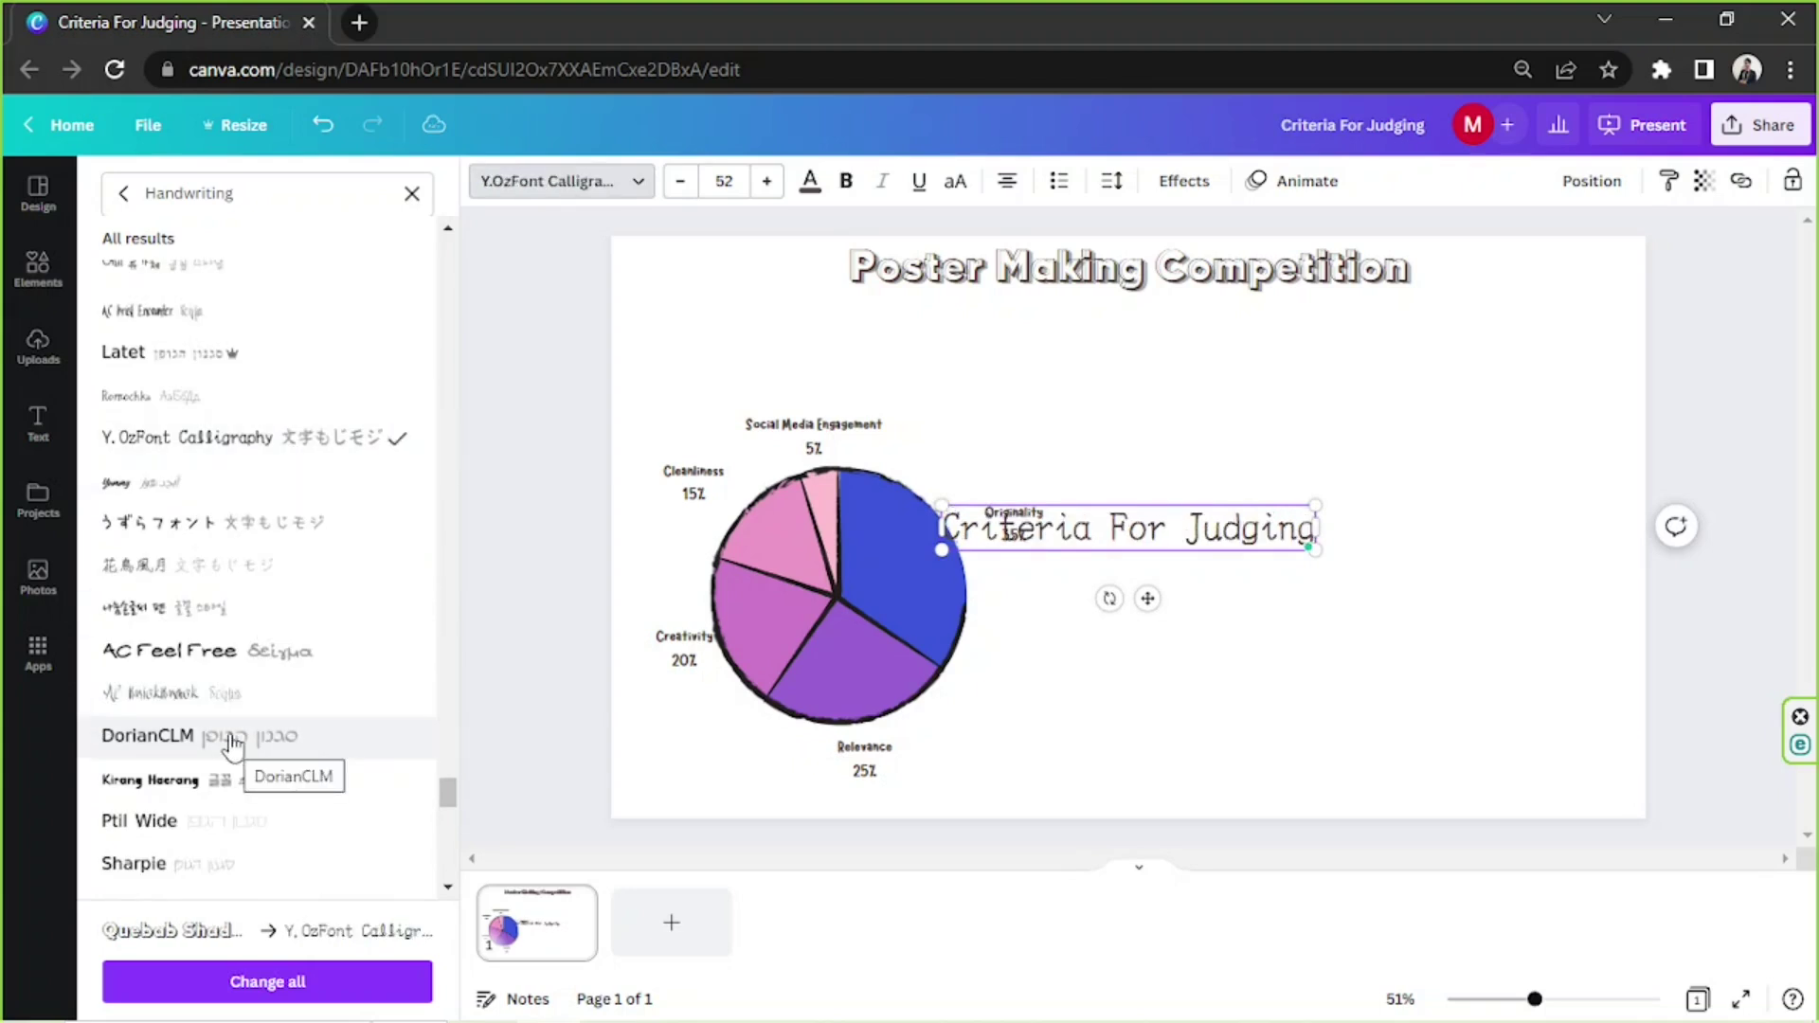
scroll(236, 663, down, 4)
click(239, 675)
click(251, 637)
scroll(228, 568, down, 3)
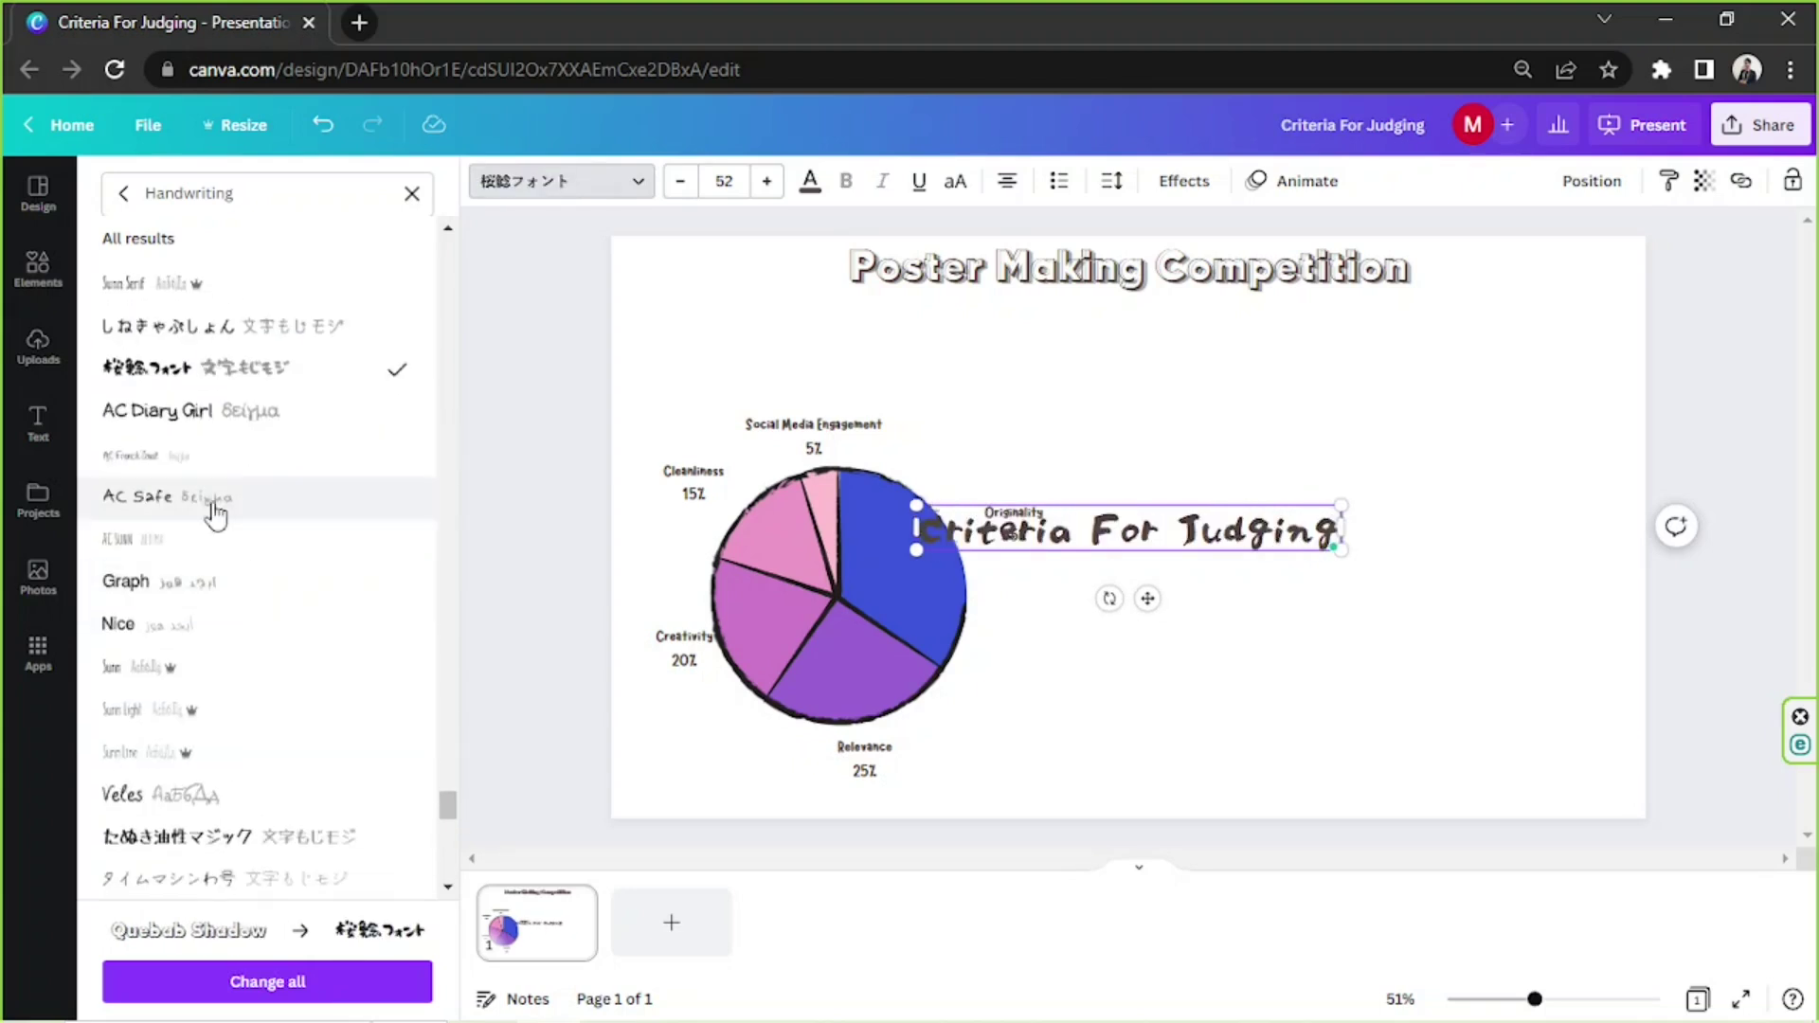
- Give the "Criteria For Judging" text a thin all-caps handwriting font and place it centered beneath the heading
drag(1145, 596, 1139, 384)
scroll(312, 762, up, 5)
click(289, 431)
click(296, 441)
drag(1044, 338, 889, 380)
drag(1060, 373, 1137, 375)
click(1332, 810)
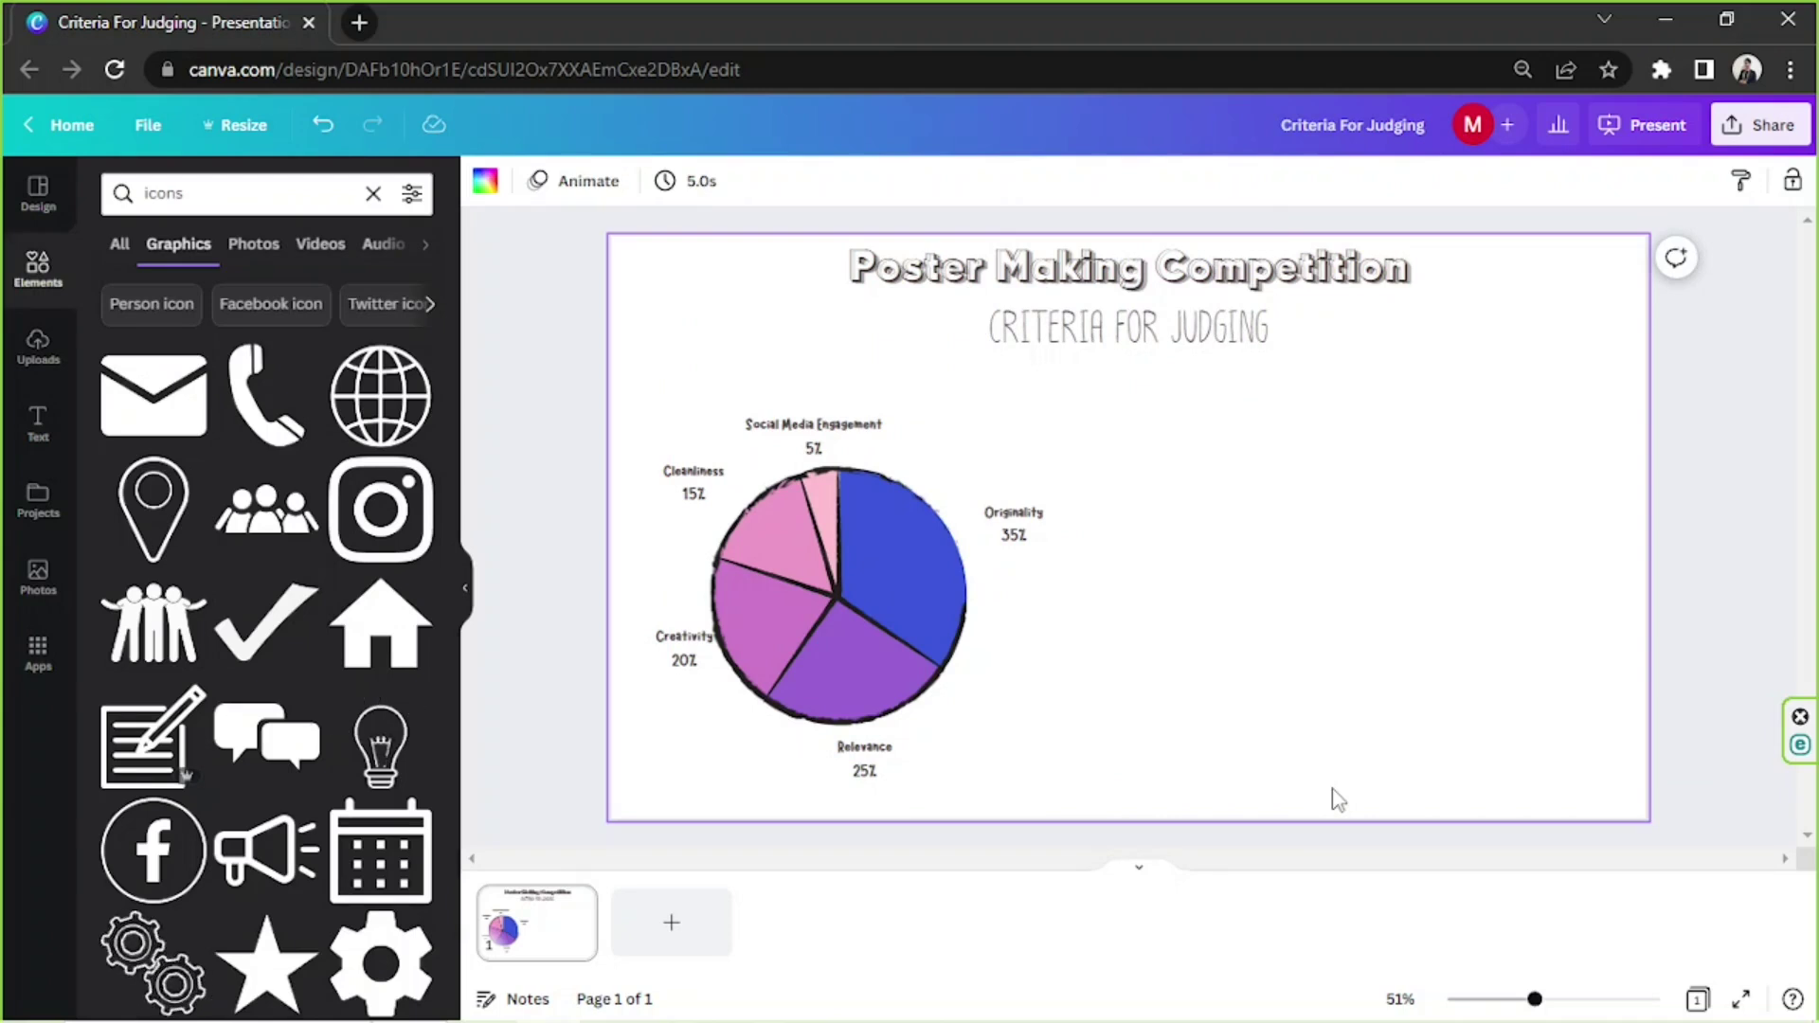
- Search the graphics for "circle" and try a thin circle outline enlarged beside the pie chart
drag(237, 193, 7, 201)
text(circle)
key(Return)
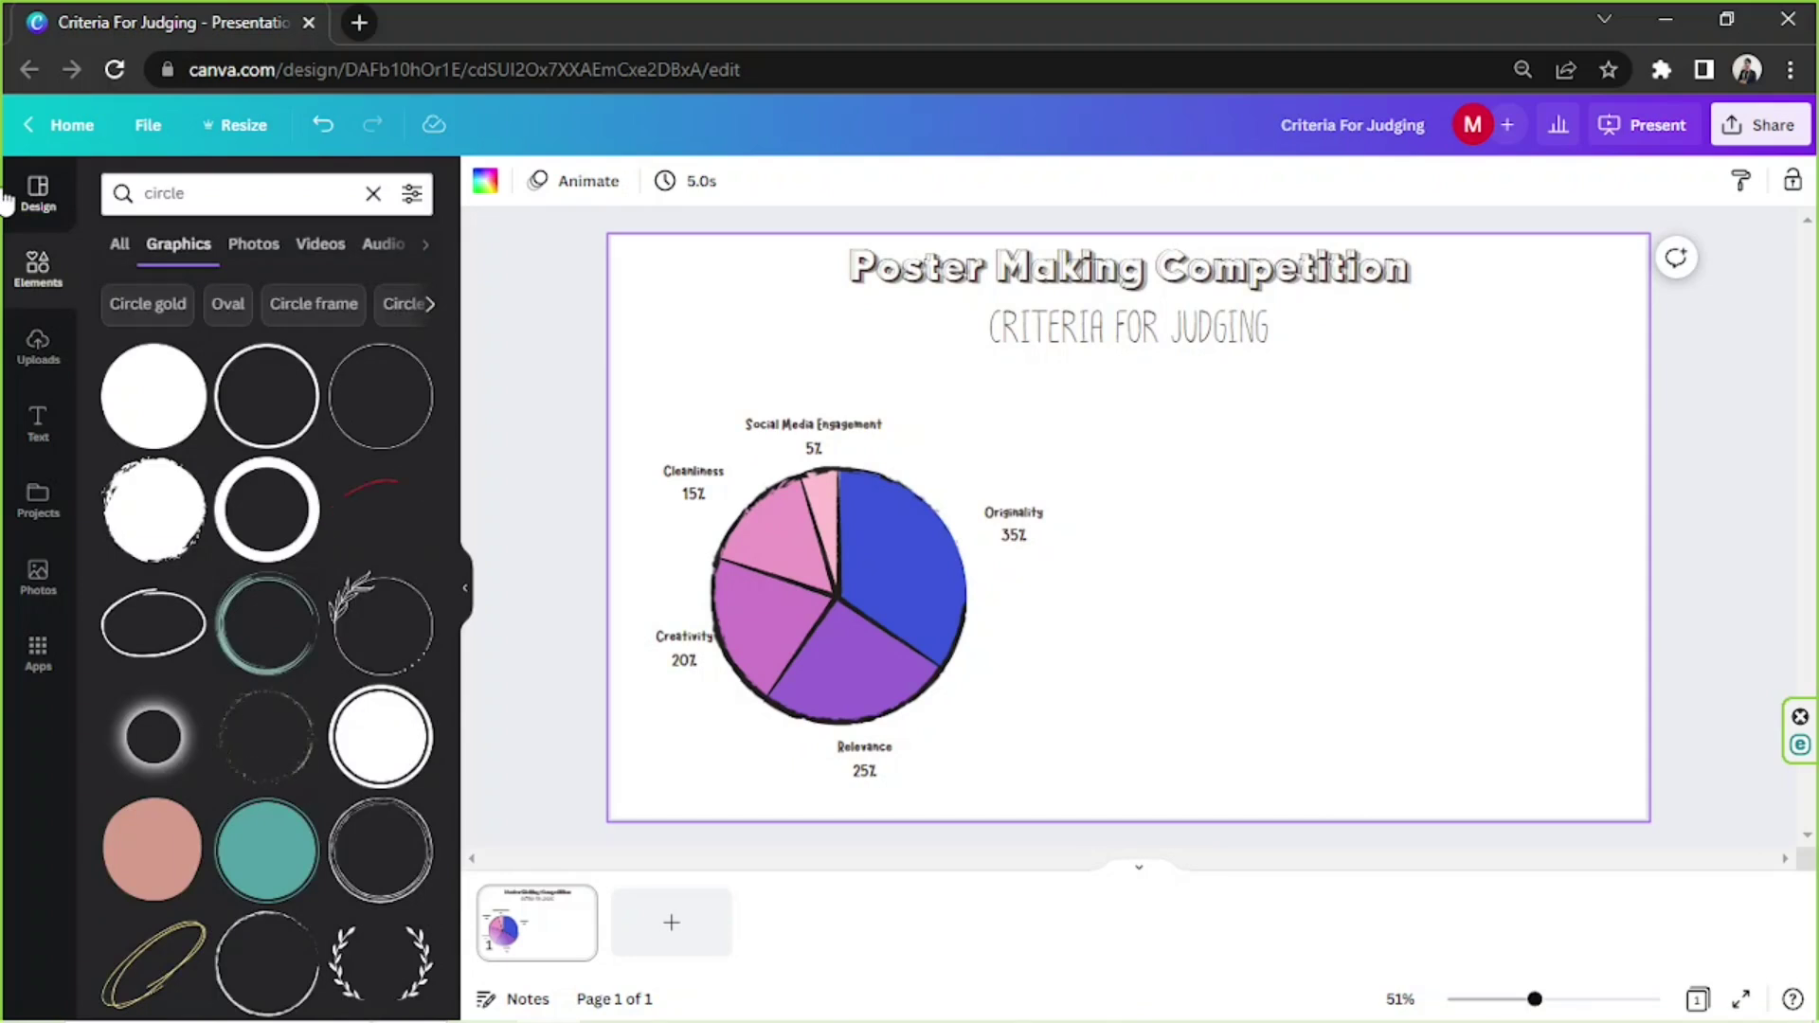
click(380, 396)
drag(1245, 641, 1573, 833)
drag(1478, 751, 1632, 676)
scroll(958, 639, down, 1)
scroll(1278, 634, up, 1)
key(Delete)
- Search the graphics for "arc" and try two arc shapes on the page's right half
scroll(313, 703, down, 7)
drag(237, 194, 24, 189)
text(arc)
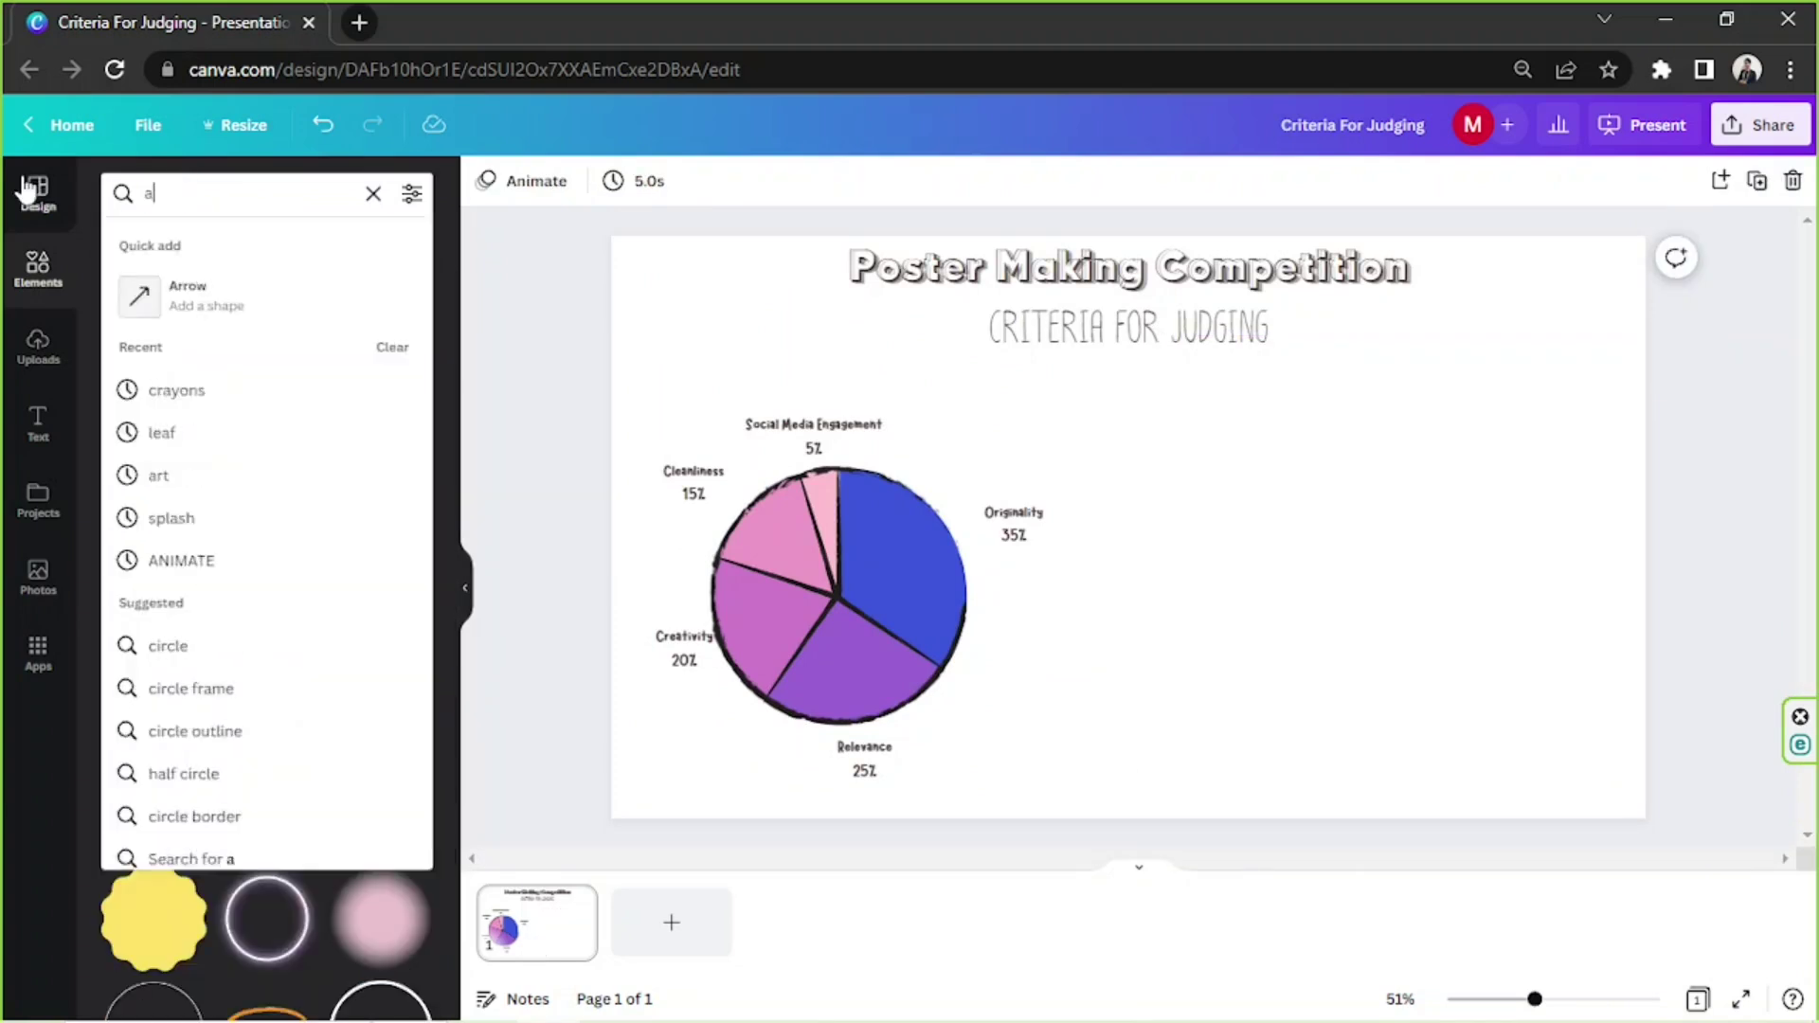
key(Return)
click(152, 509)
drag(1247, 411, 1449, 208)
drag(1307, 417, 1503, 581)
key(Delete)
click(380, 511)
drag(1129, 649, 1178, 640)
drag(1343, 499, 1654, 410)
drag(1454, 469, 1487, 487)
key(Delete)
- Add a thin arc from further down the results, enlarge it across the page's right half and color it dark brown
scroll(290, 738, down, 9)
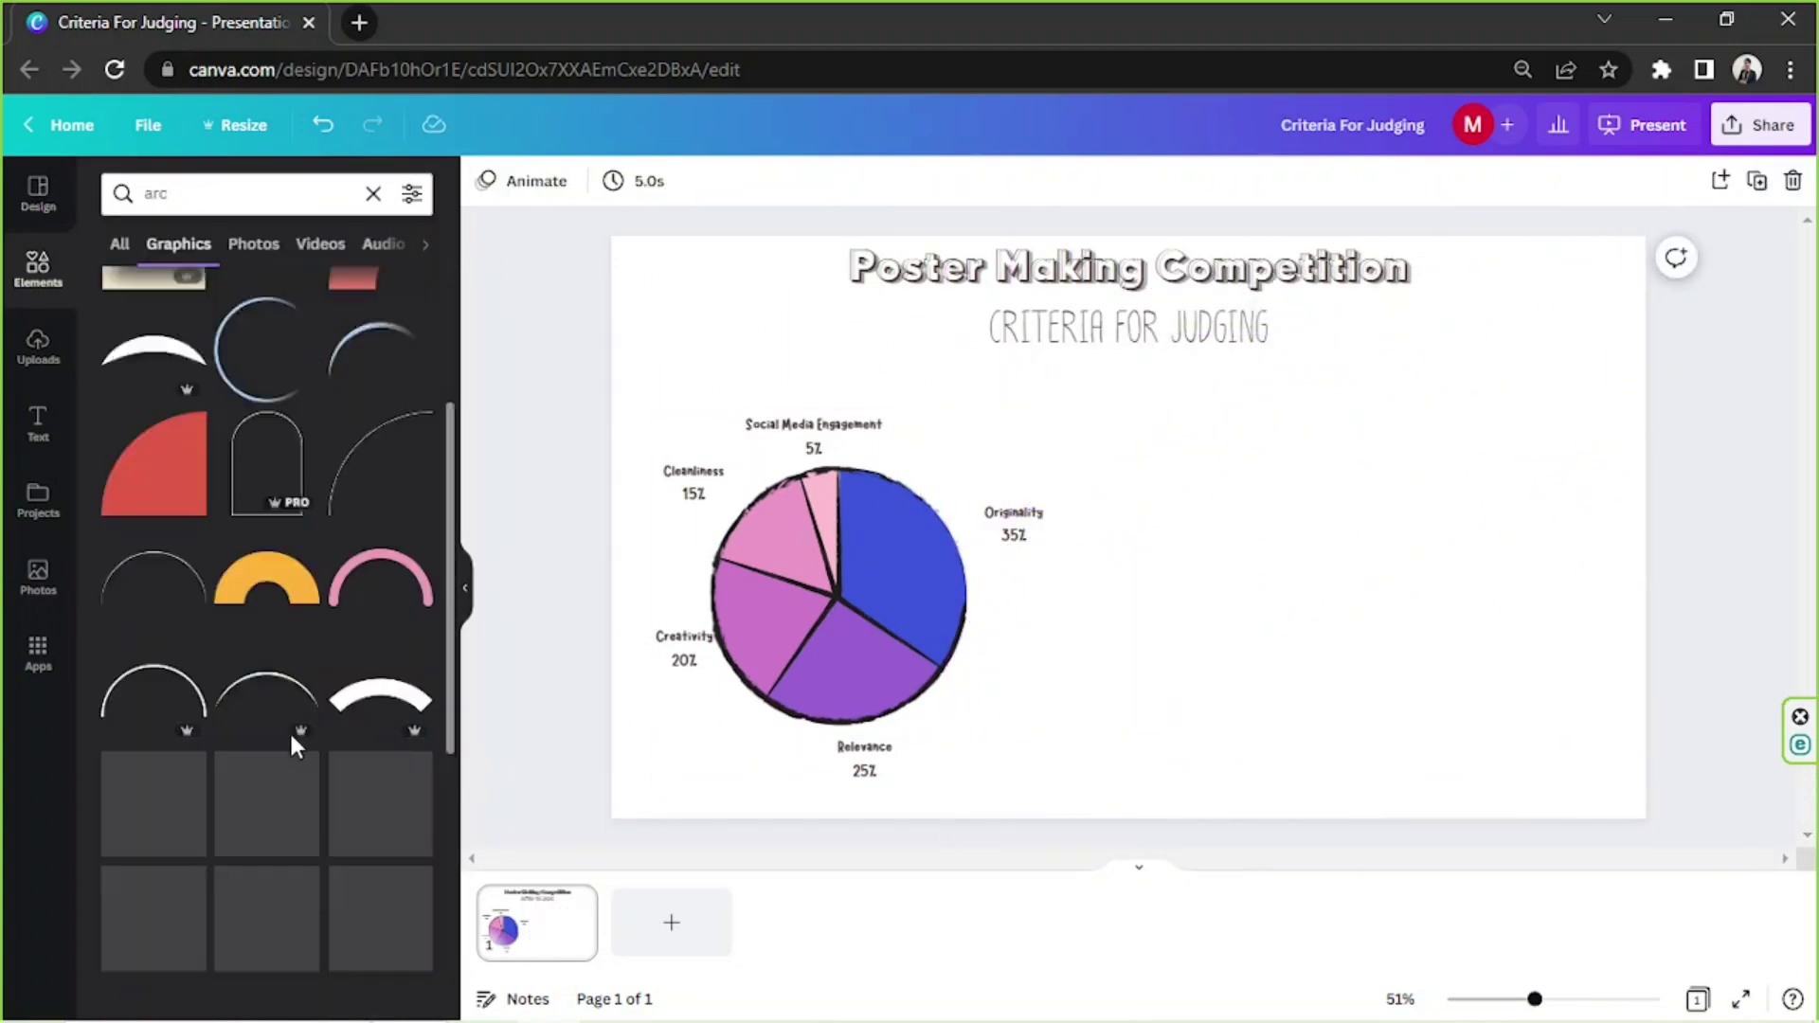
click(294, 749)
drag(1125, 524, 1547, 702)
drag(1409, 588, 1111, 286)
drag(1397, 669, 1401, 699)
scroll(1164, 668, down, 1)
drag(1111, 829, 941, 959)
click(485, 181)
click(361, 288)
click(516, 475)
- Search for "circle", add a solid circle, color it the document blue and place it small on the arc's upper part
click(218, 194)
text(circle)
key(Return)
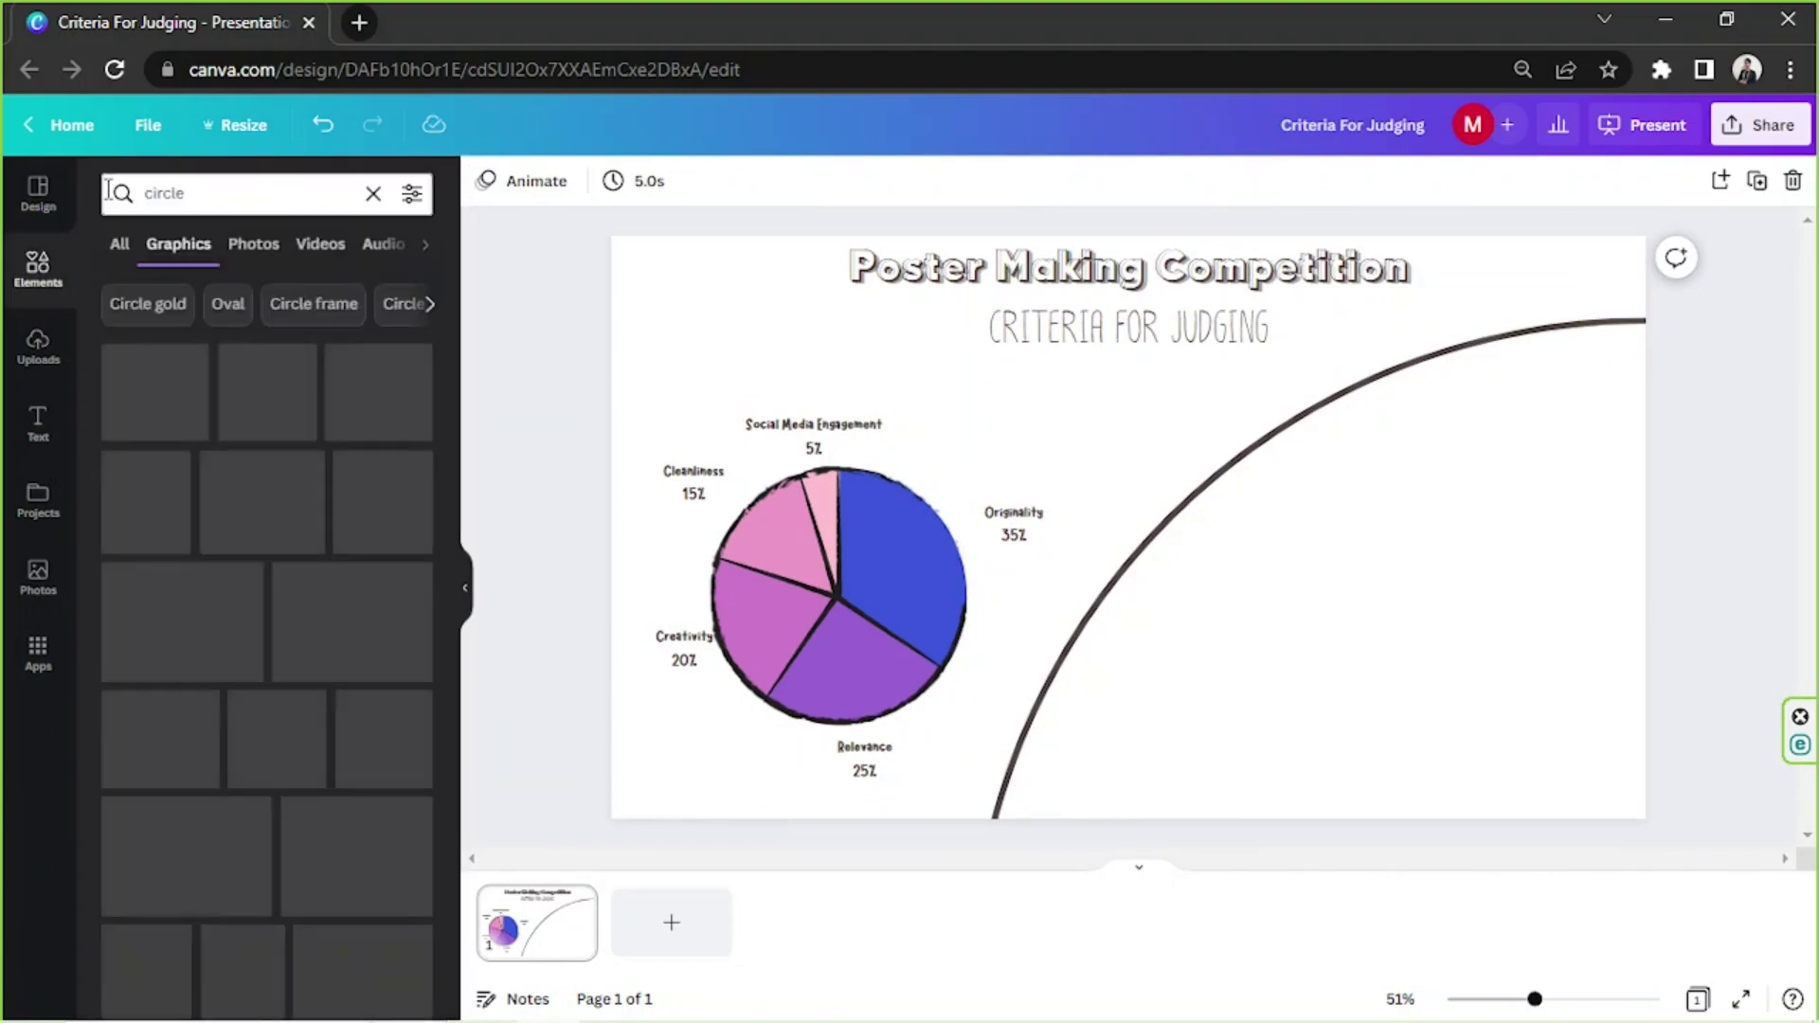
click(153, 396)
click(485, 181)
click(239, 286)
drag(1245, 411, 1057, 598)
drag(1037, 621, 1281, 511)
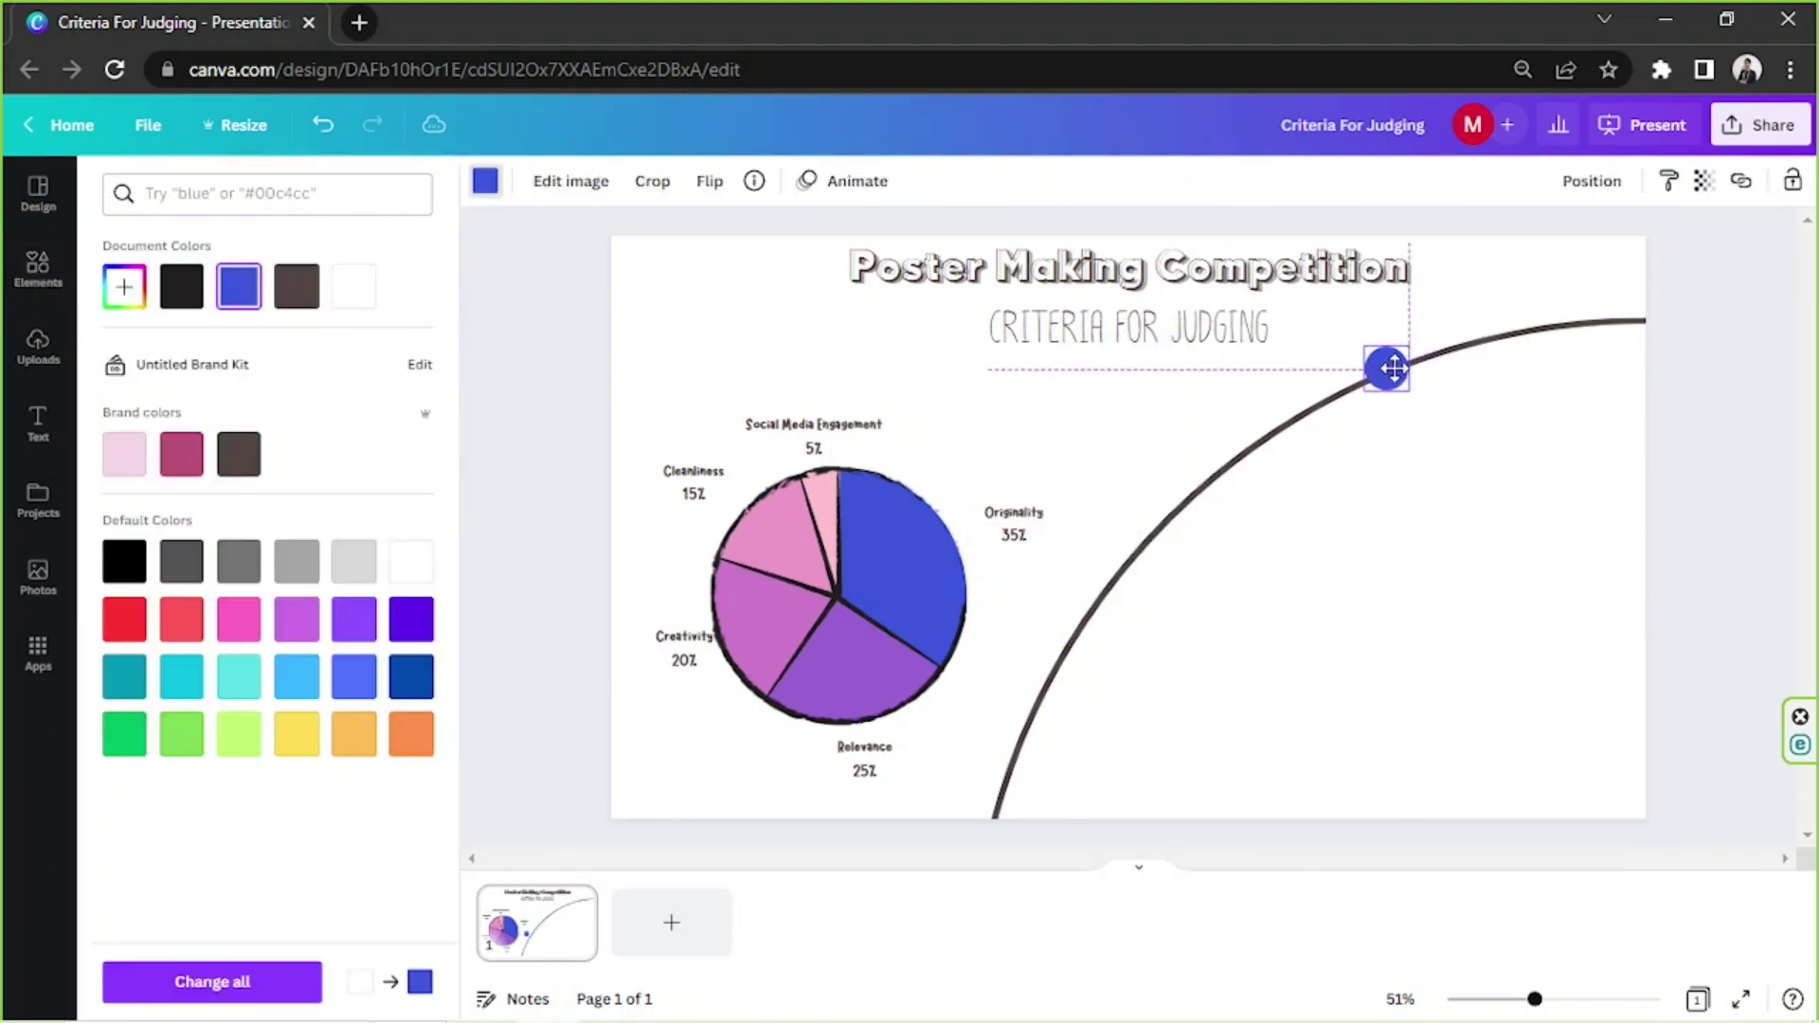
drag(1394, 369, 1394, 368)
drag(1408, 347, 1392, 363)
- Duplicate the blue circle further down the arc and recolor the copy purple
key(ctrl+d)
drag(1401, 434, 1259, 503)
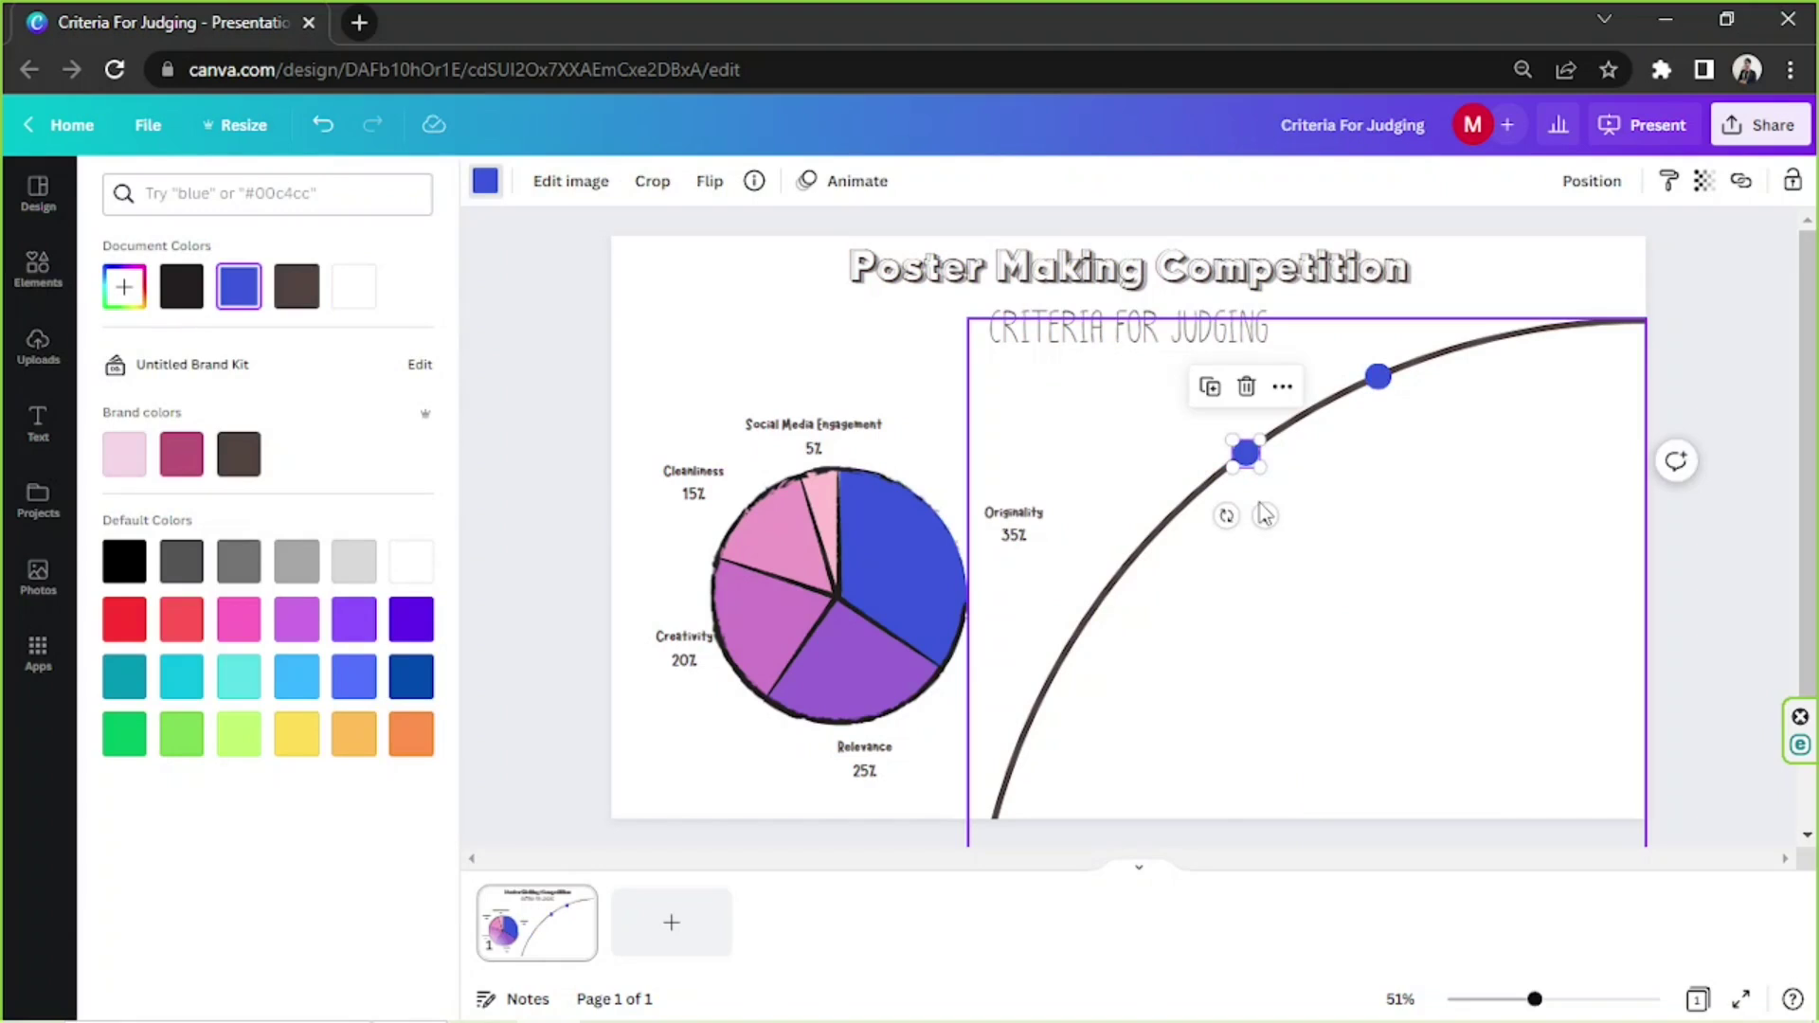
click(125, 287)
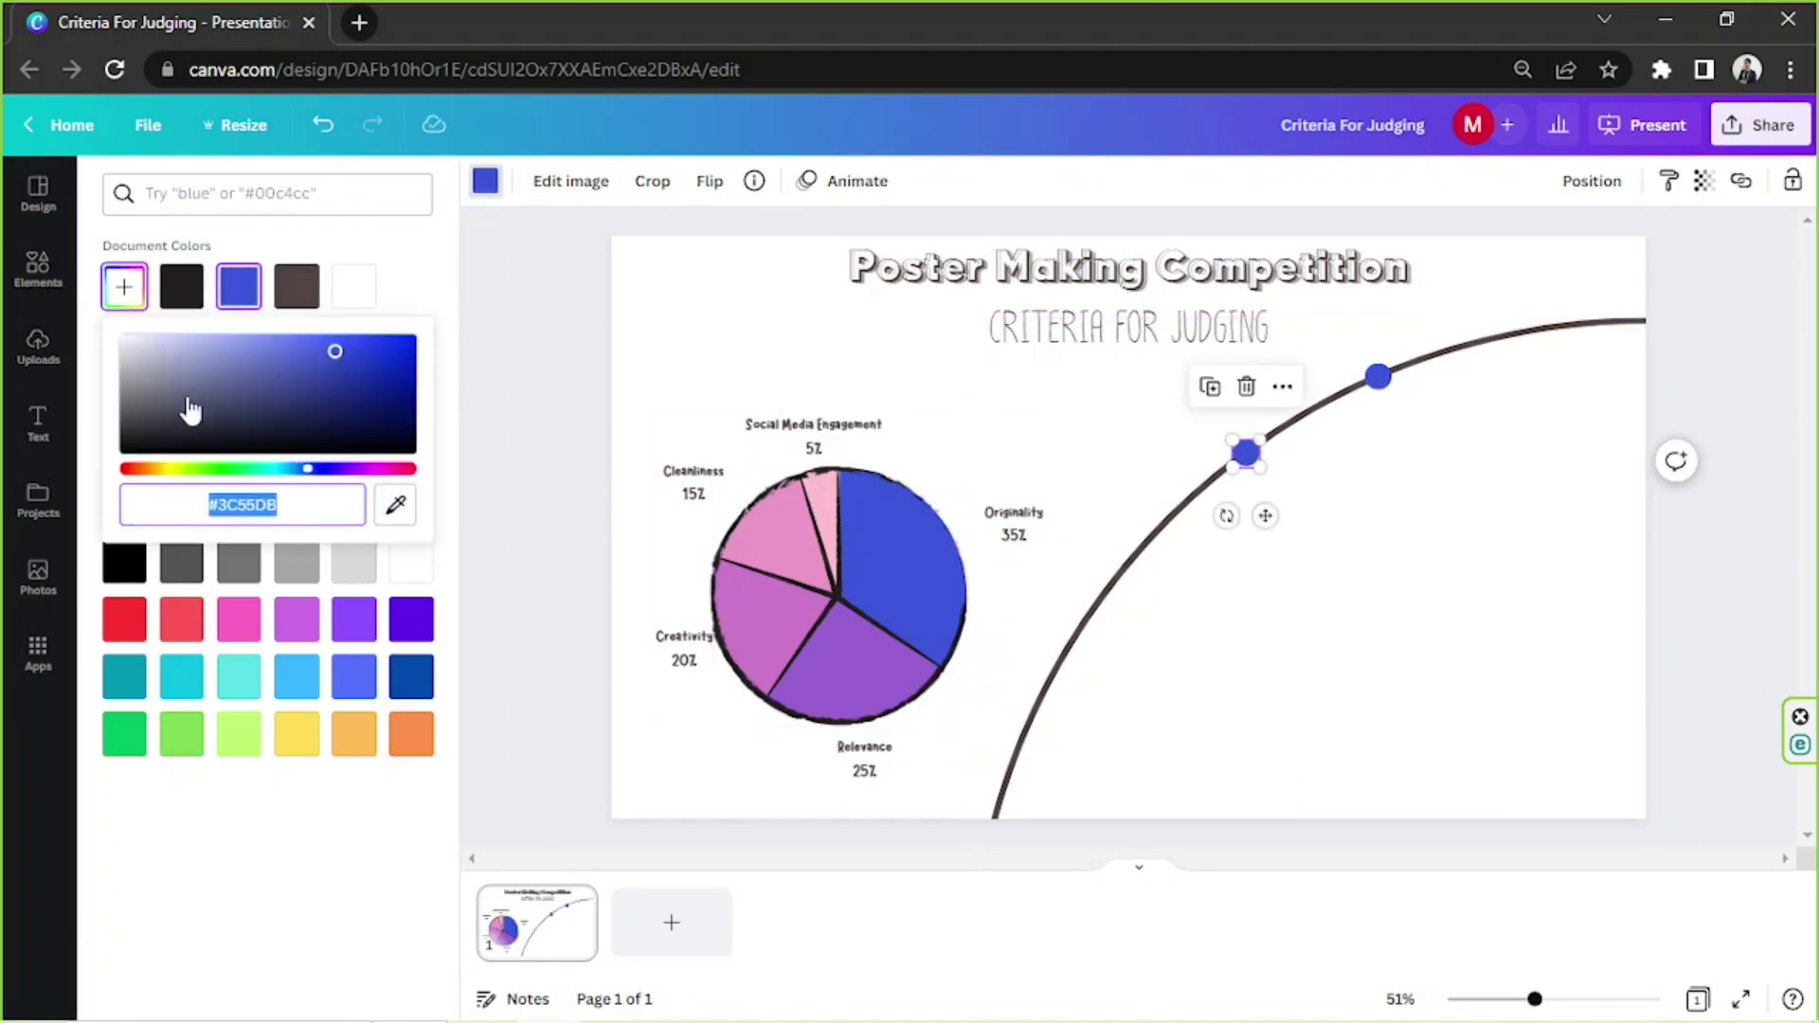
drag(319, 469, 354, 471)
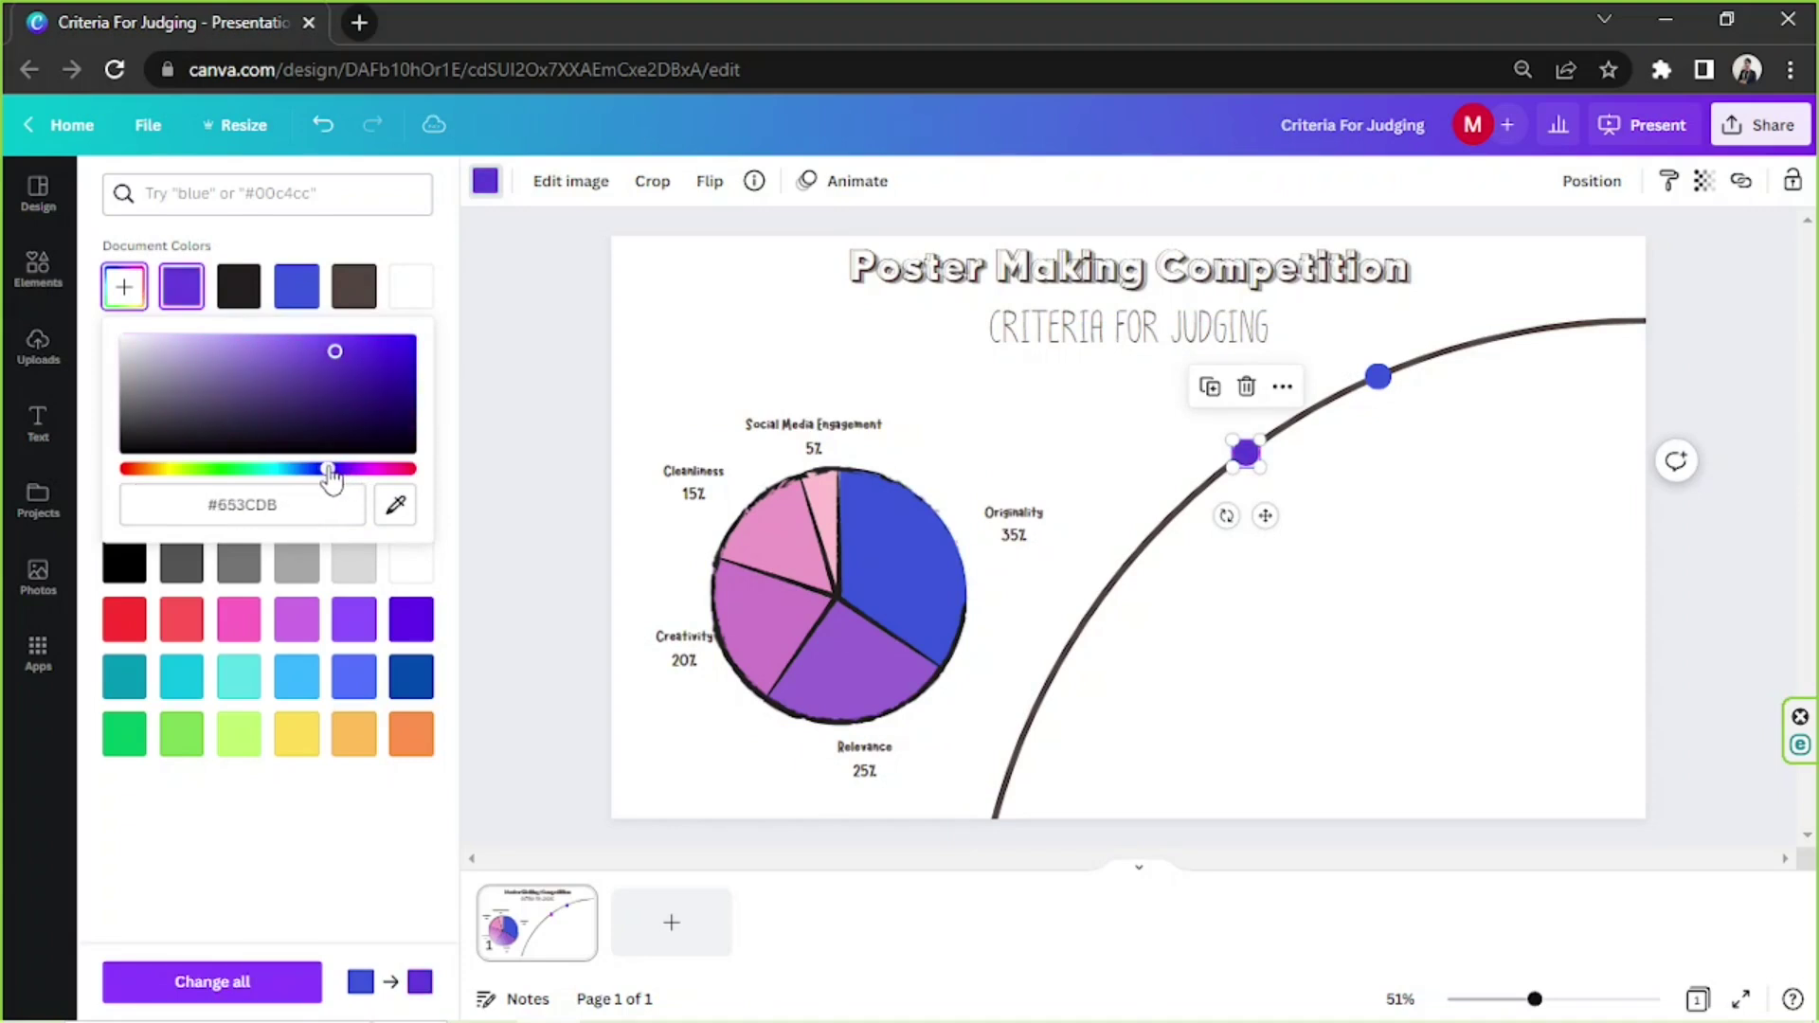
- Duplicate the purple circle to a third position down the arc and recolor the copy a pinker purple
click(1210, 386)
drag(1265, 514, 1132, 571)
key(ctrl+z)
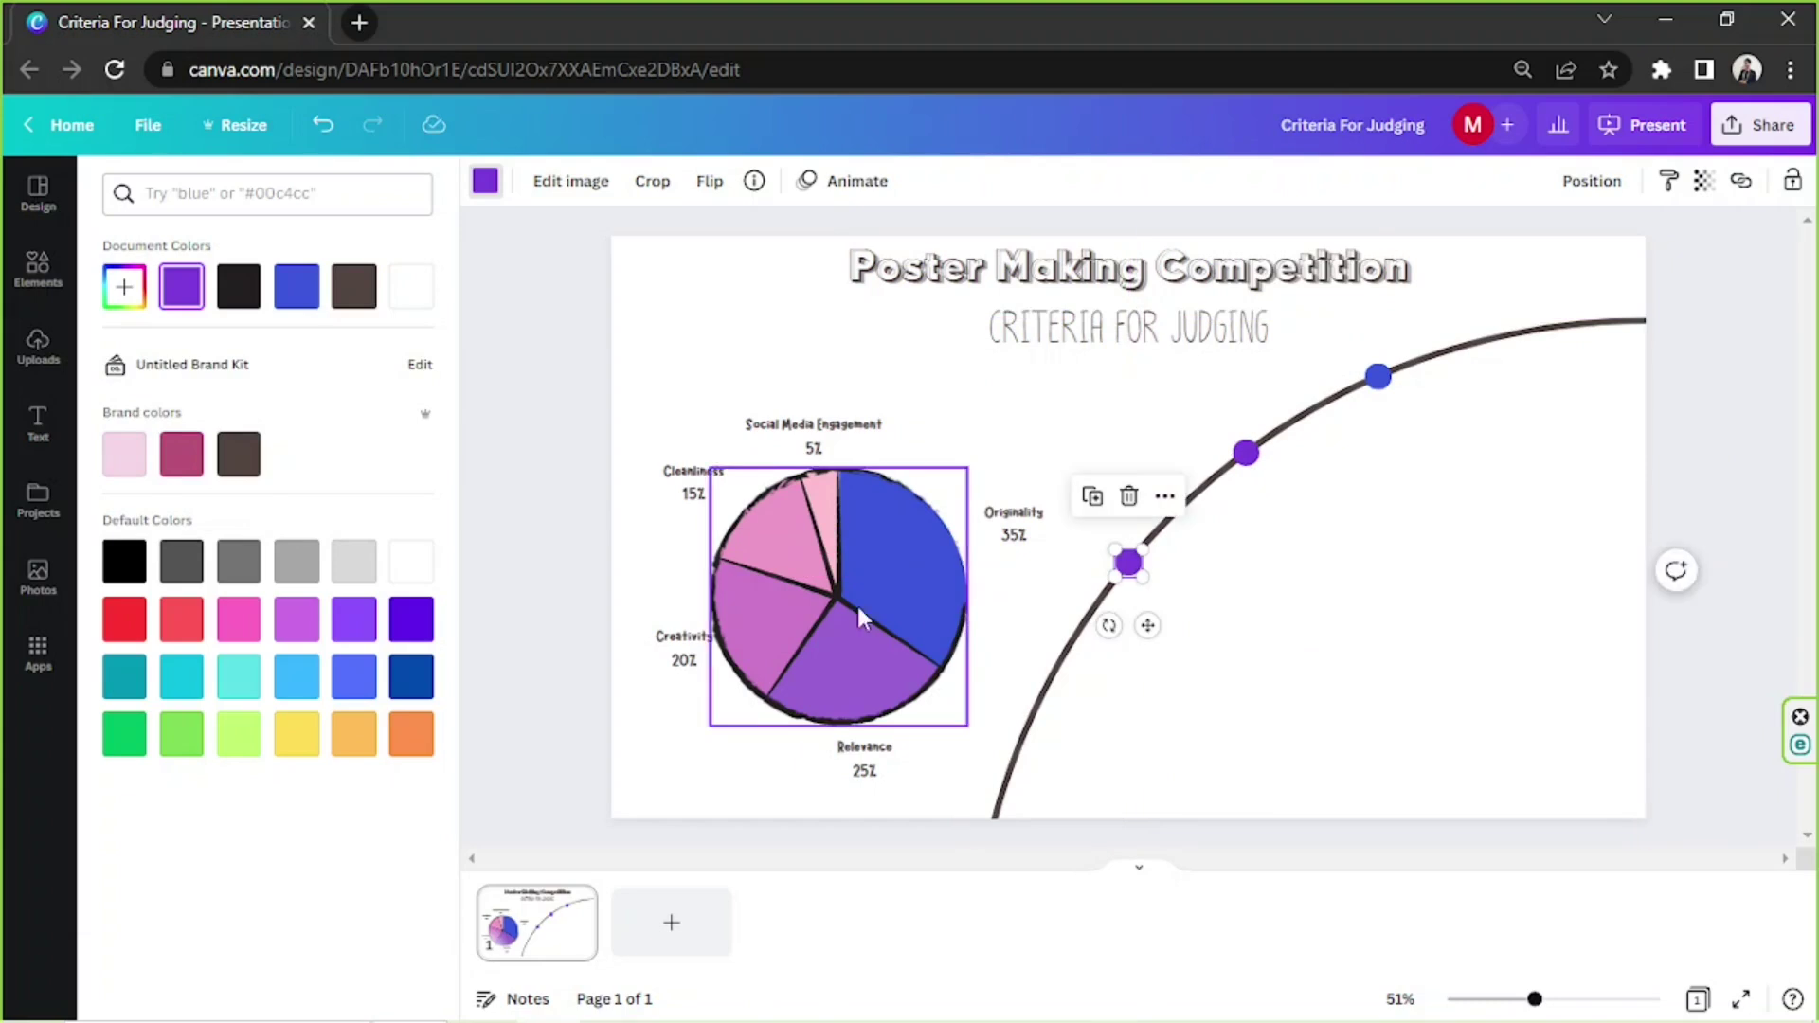
click(127, 296)
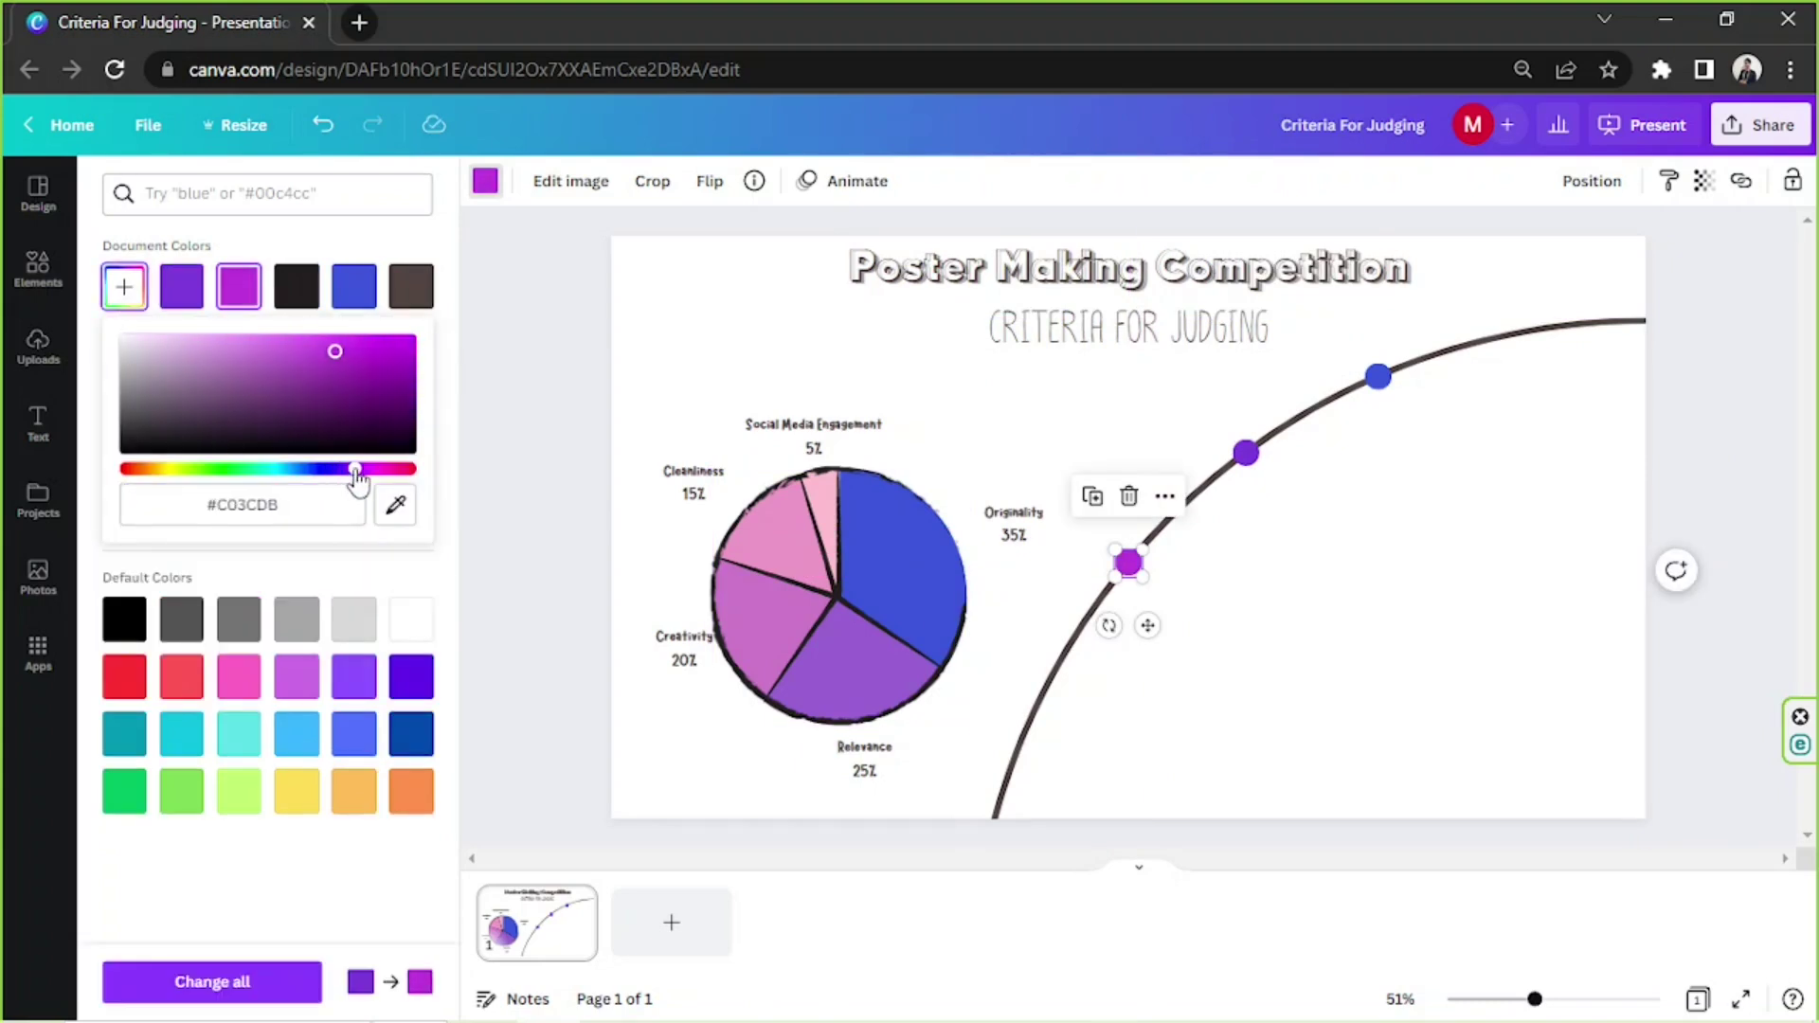
- Add a fourth circle lower on the arc and spread the circles more widely along the curve
click(1147, 625)
key(ctrl+v)
drag(1149, 627, 1075, 736)
click(1382, 379)
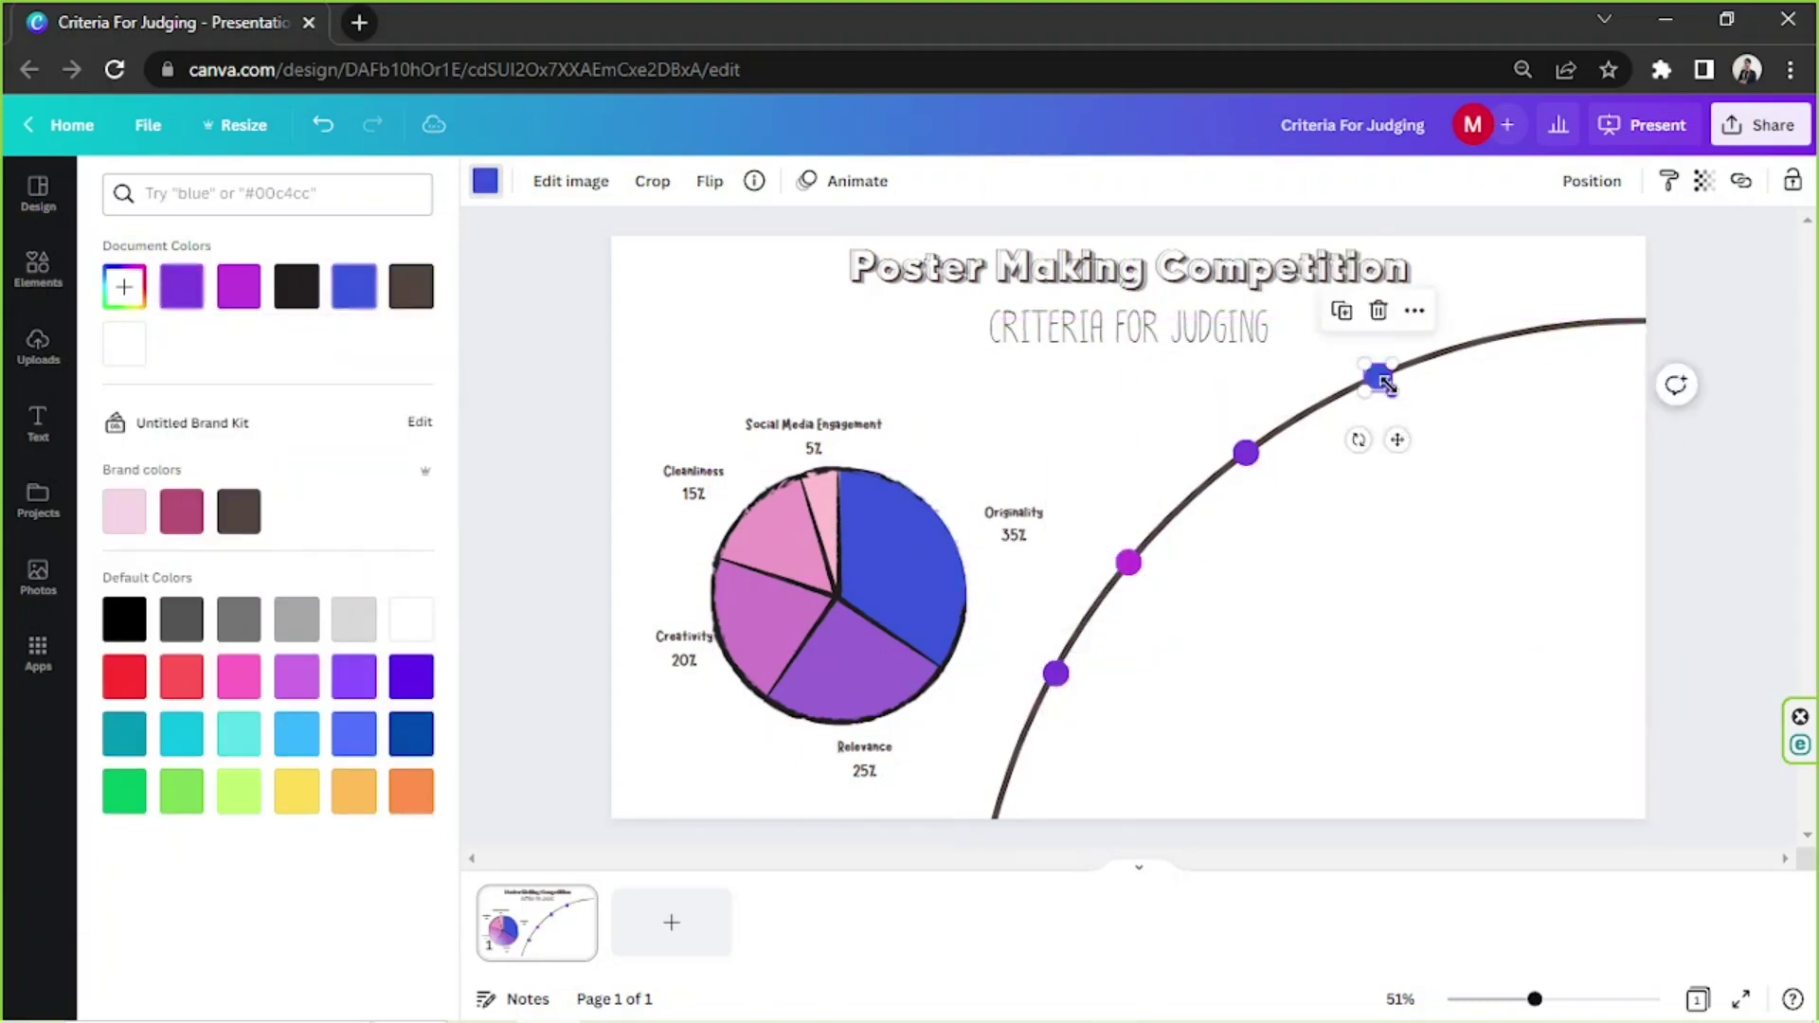
drag(1282, 426, 1307, 413)
drag(1157, 533, 1185, 502)
drag(1070, 638, 1072, 638)
- Add a fifth circle at the arc's lower end and recolor it magenta
click(1149, 674)
key(ctrl+v)
drag(1267, 508, 1034, 818)
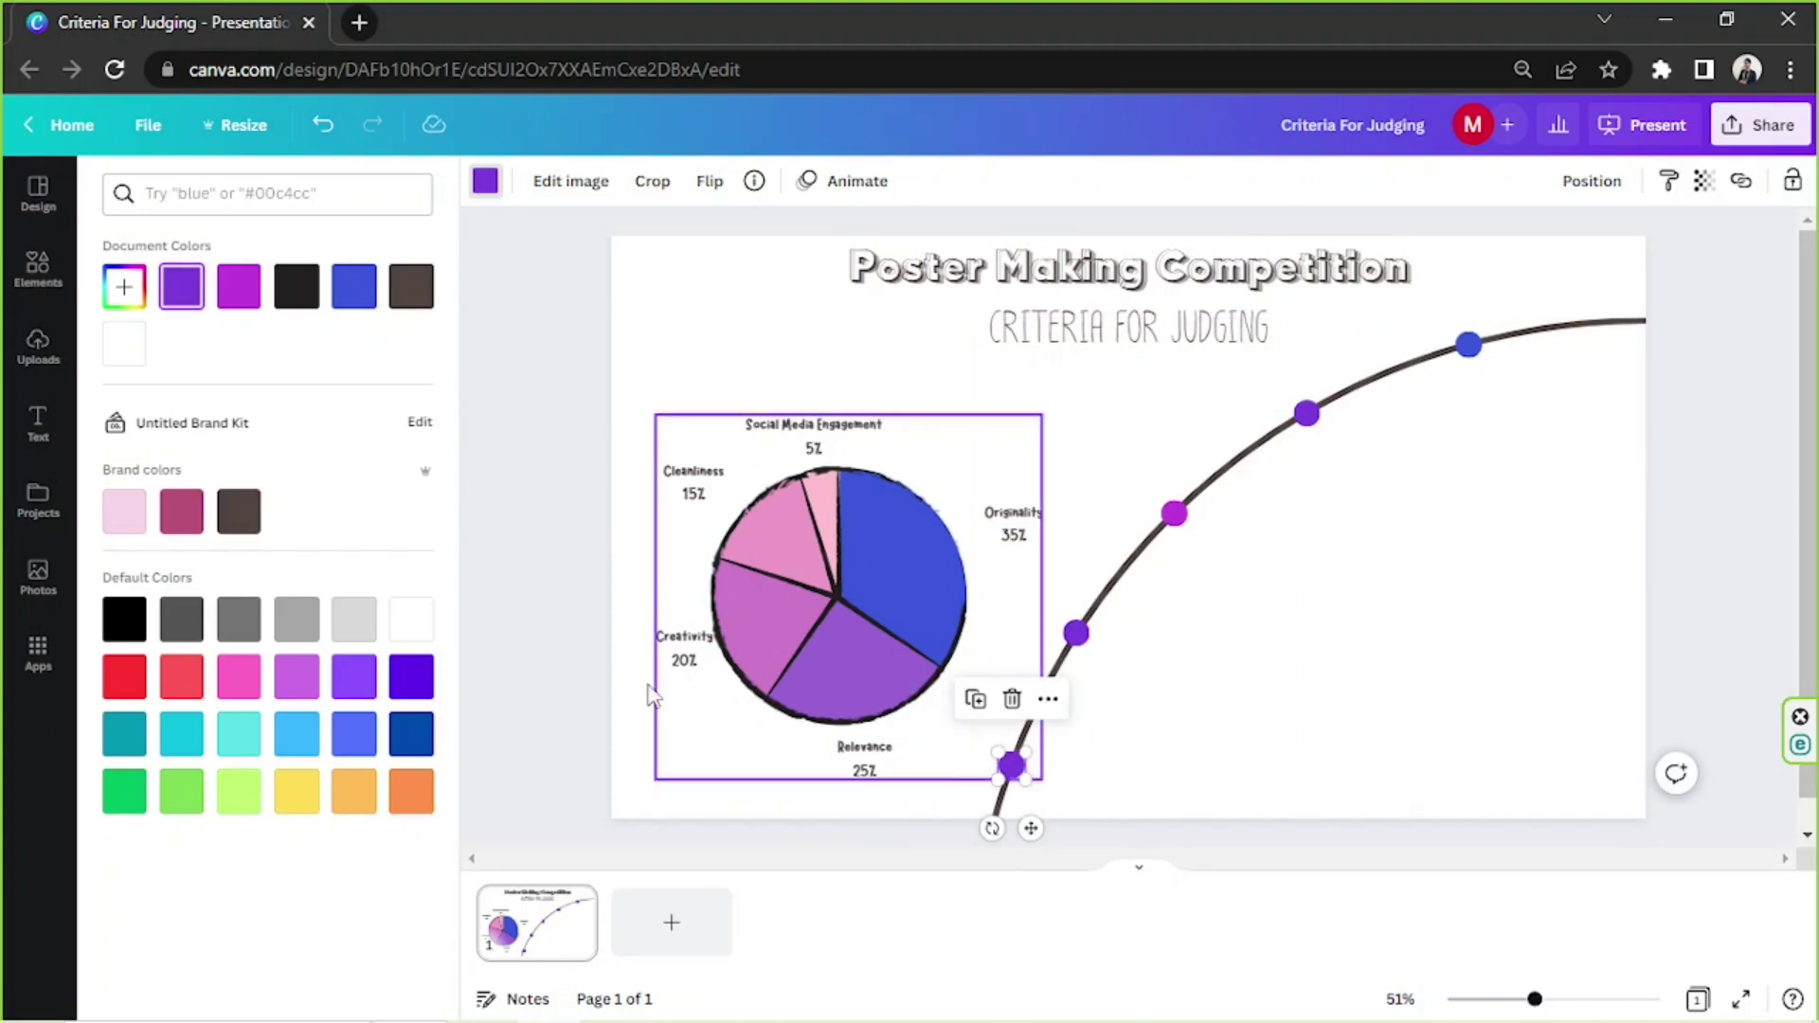
click(124, 286)
drag(339, 469, 364, 471)
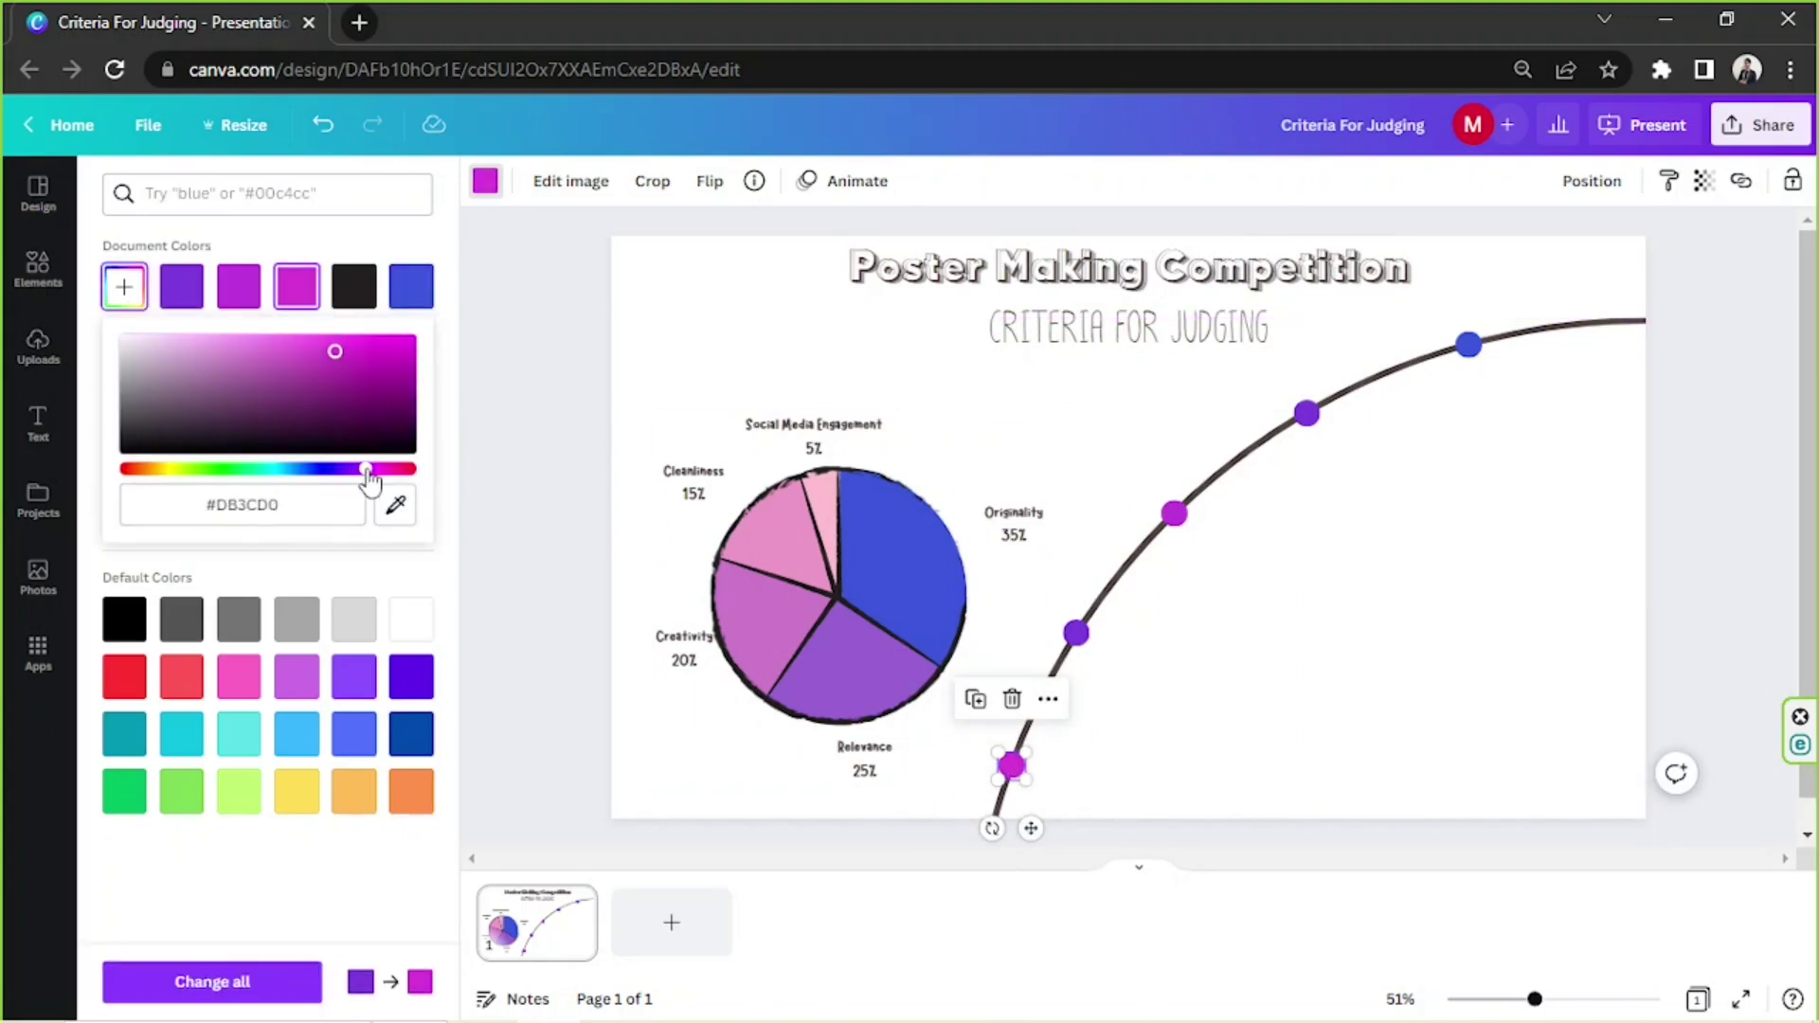
- Delete the large arc and all the colored circles on it
drag(1468, 345, 1568, 329)
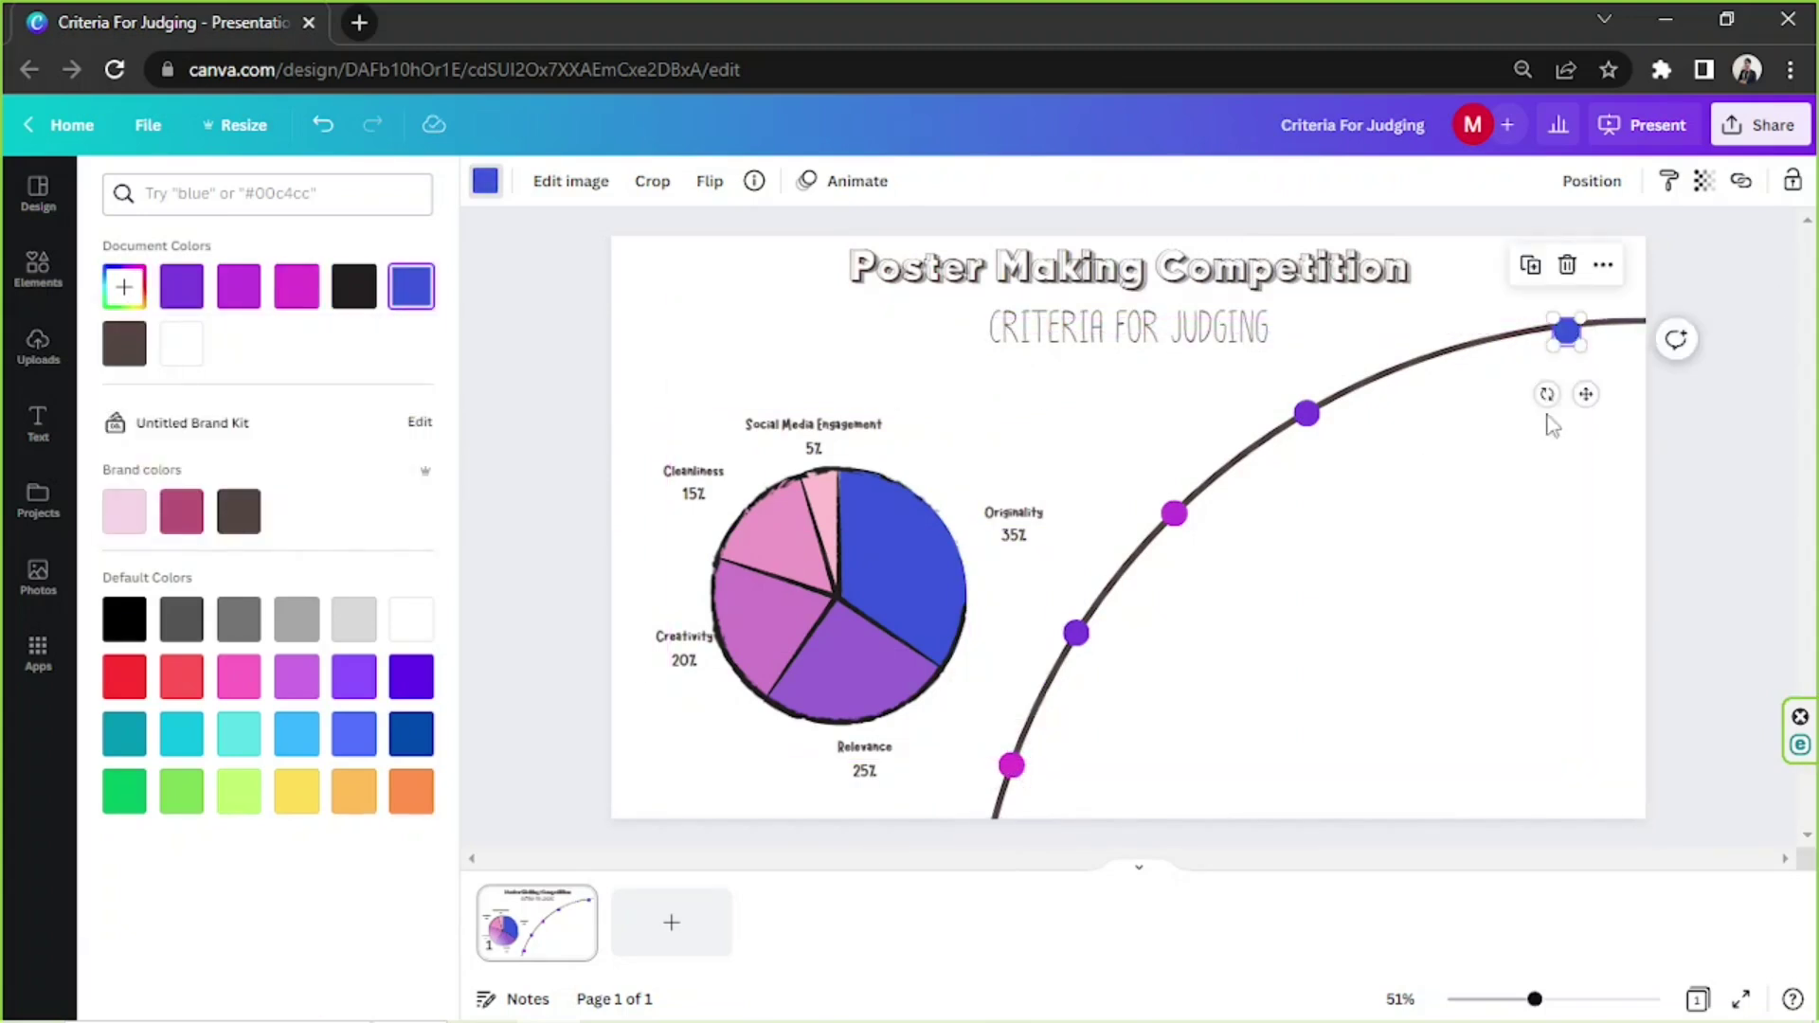
key(Delete)
click(1485, 343)
key(Delete)
click(1307, 414)
key(Delete)
click(1174, 513)
key(Delete)
click(1077, 632)
key(Delete)
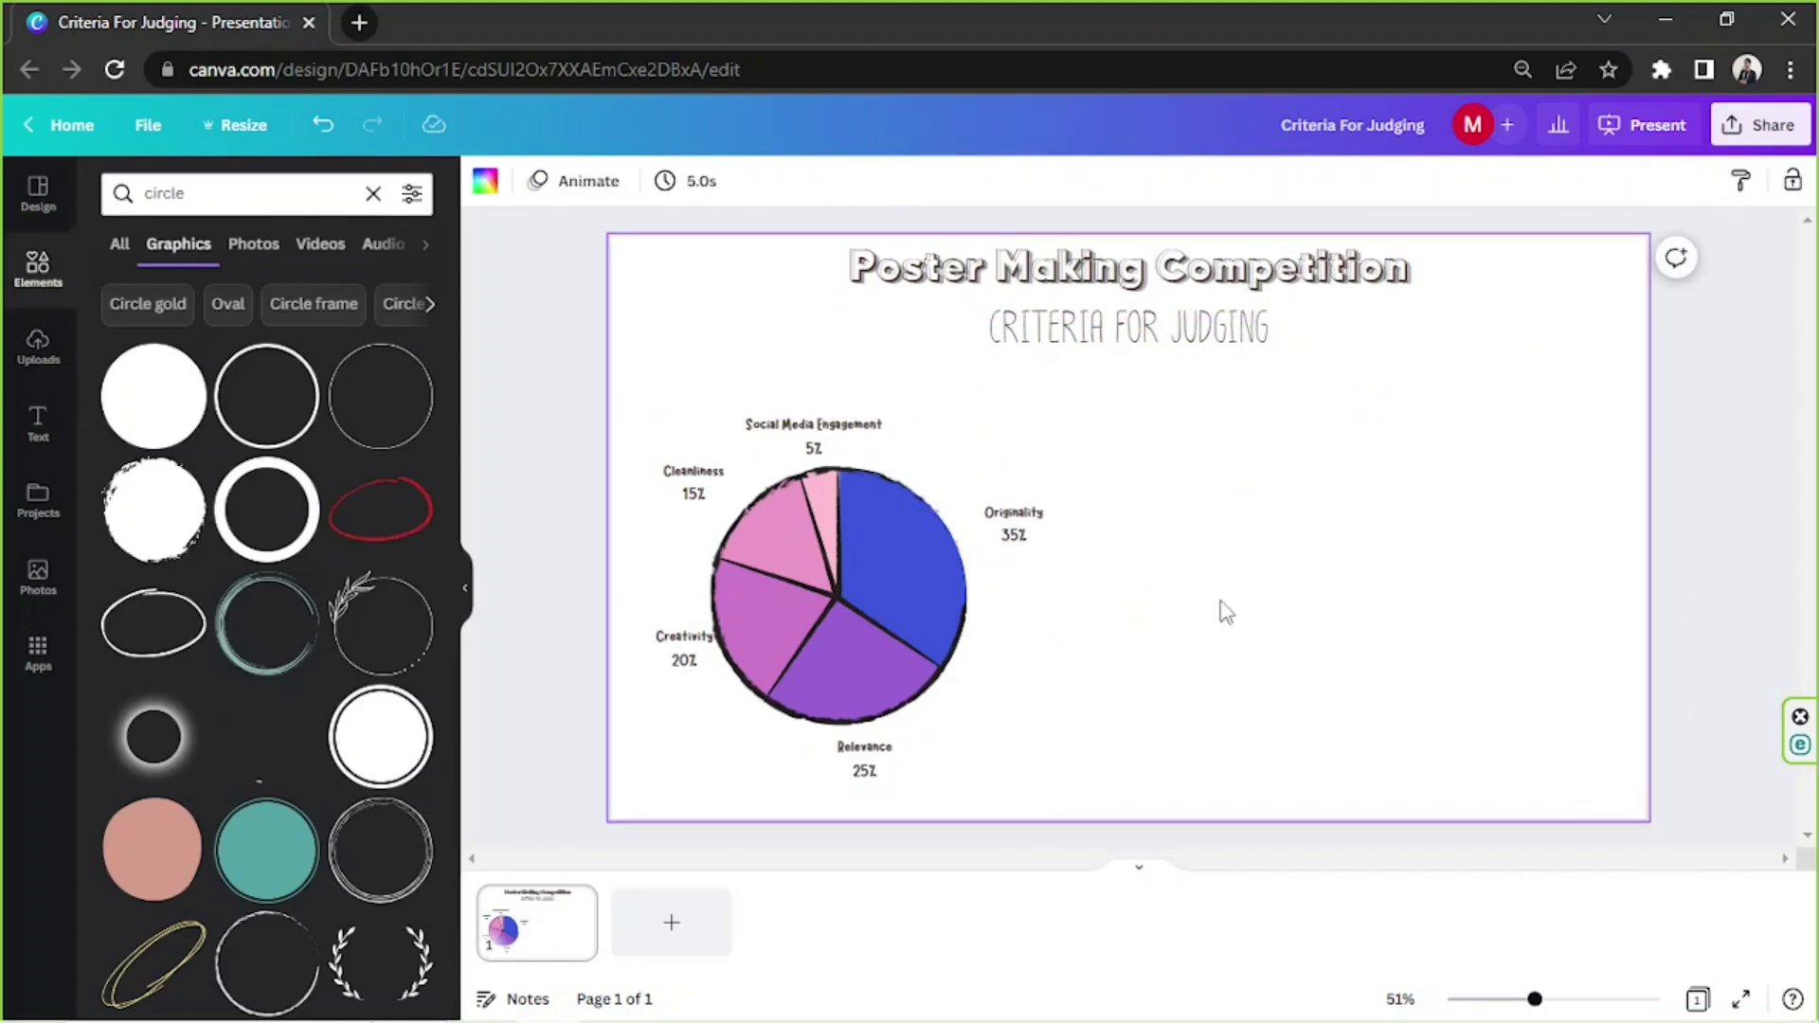
- Search the graphics for "pencil icon" and add the art supplies illustration with palette, brushes and colored pencils
click(369, 194)
text(pencil icon)
key(Return)
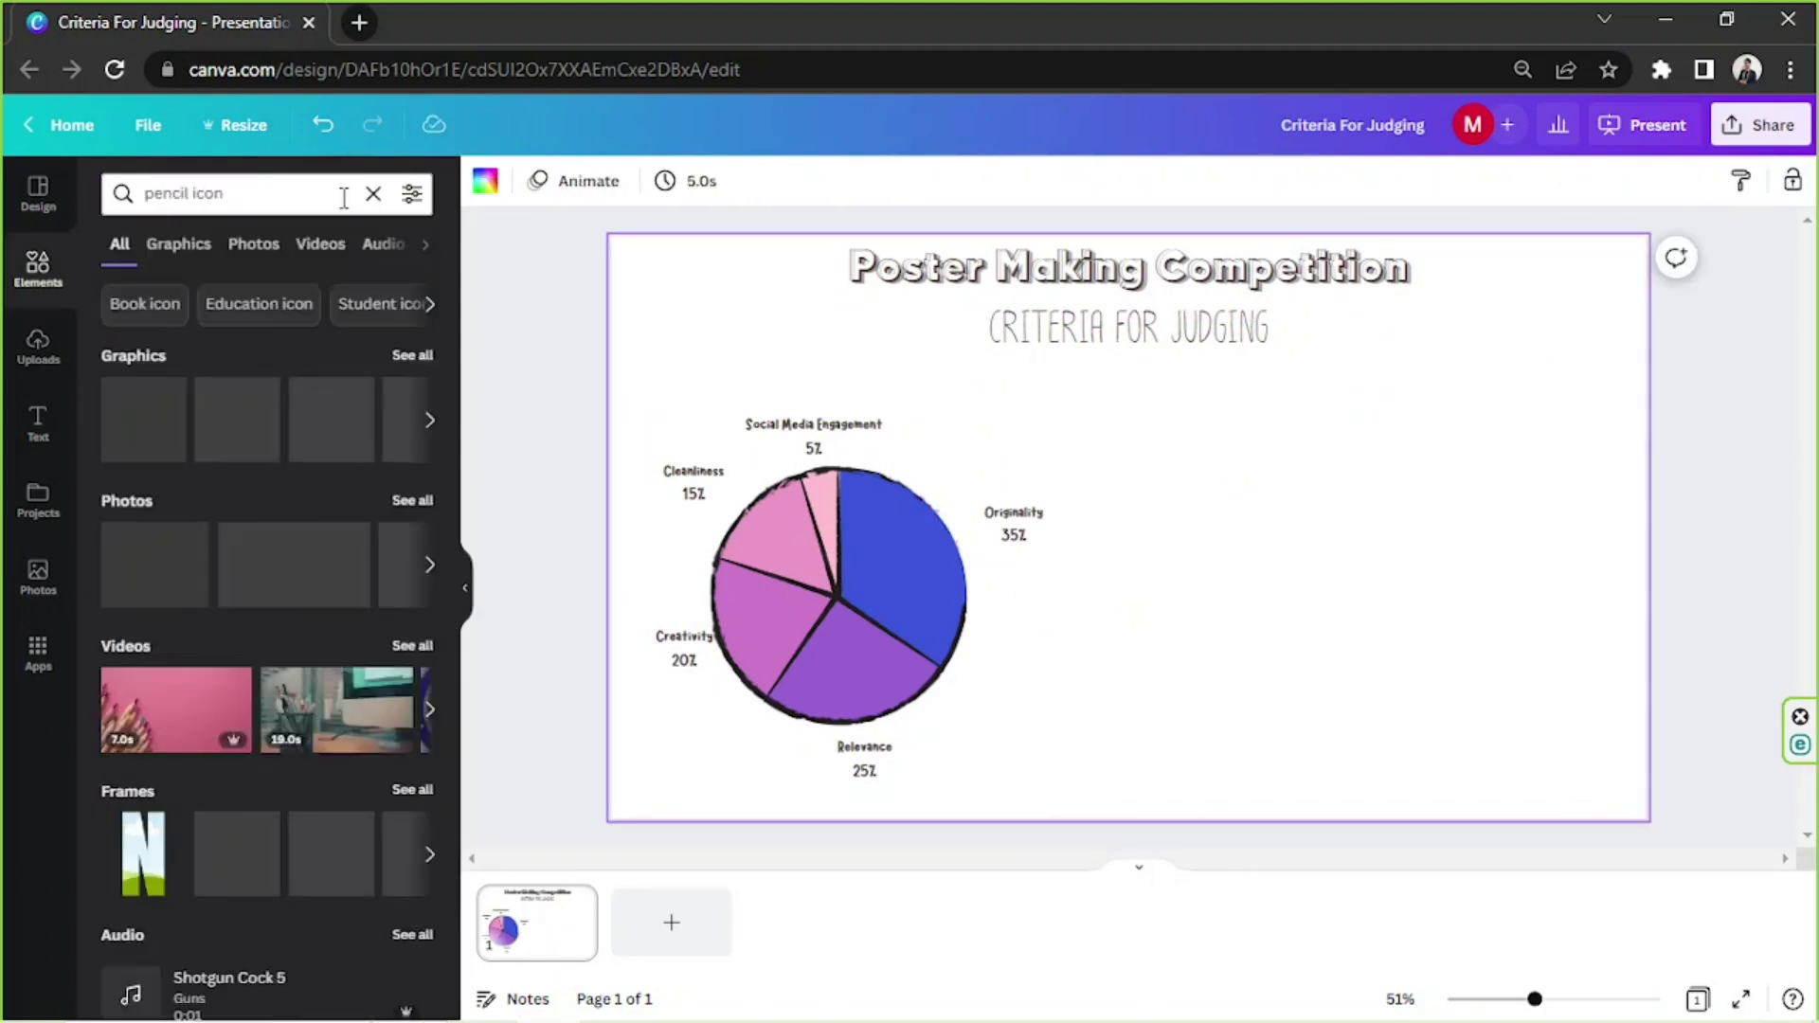
scroll(222, 512, down, 7)
click(225, 504)
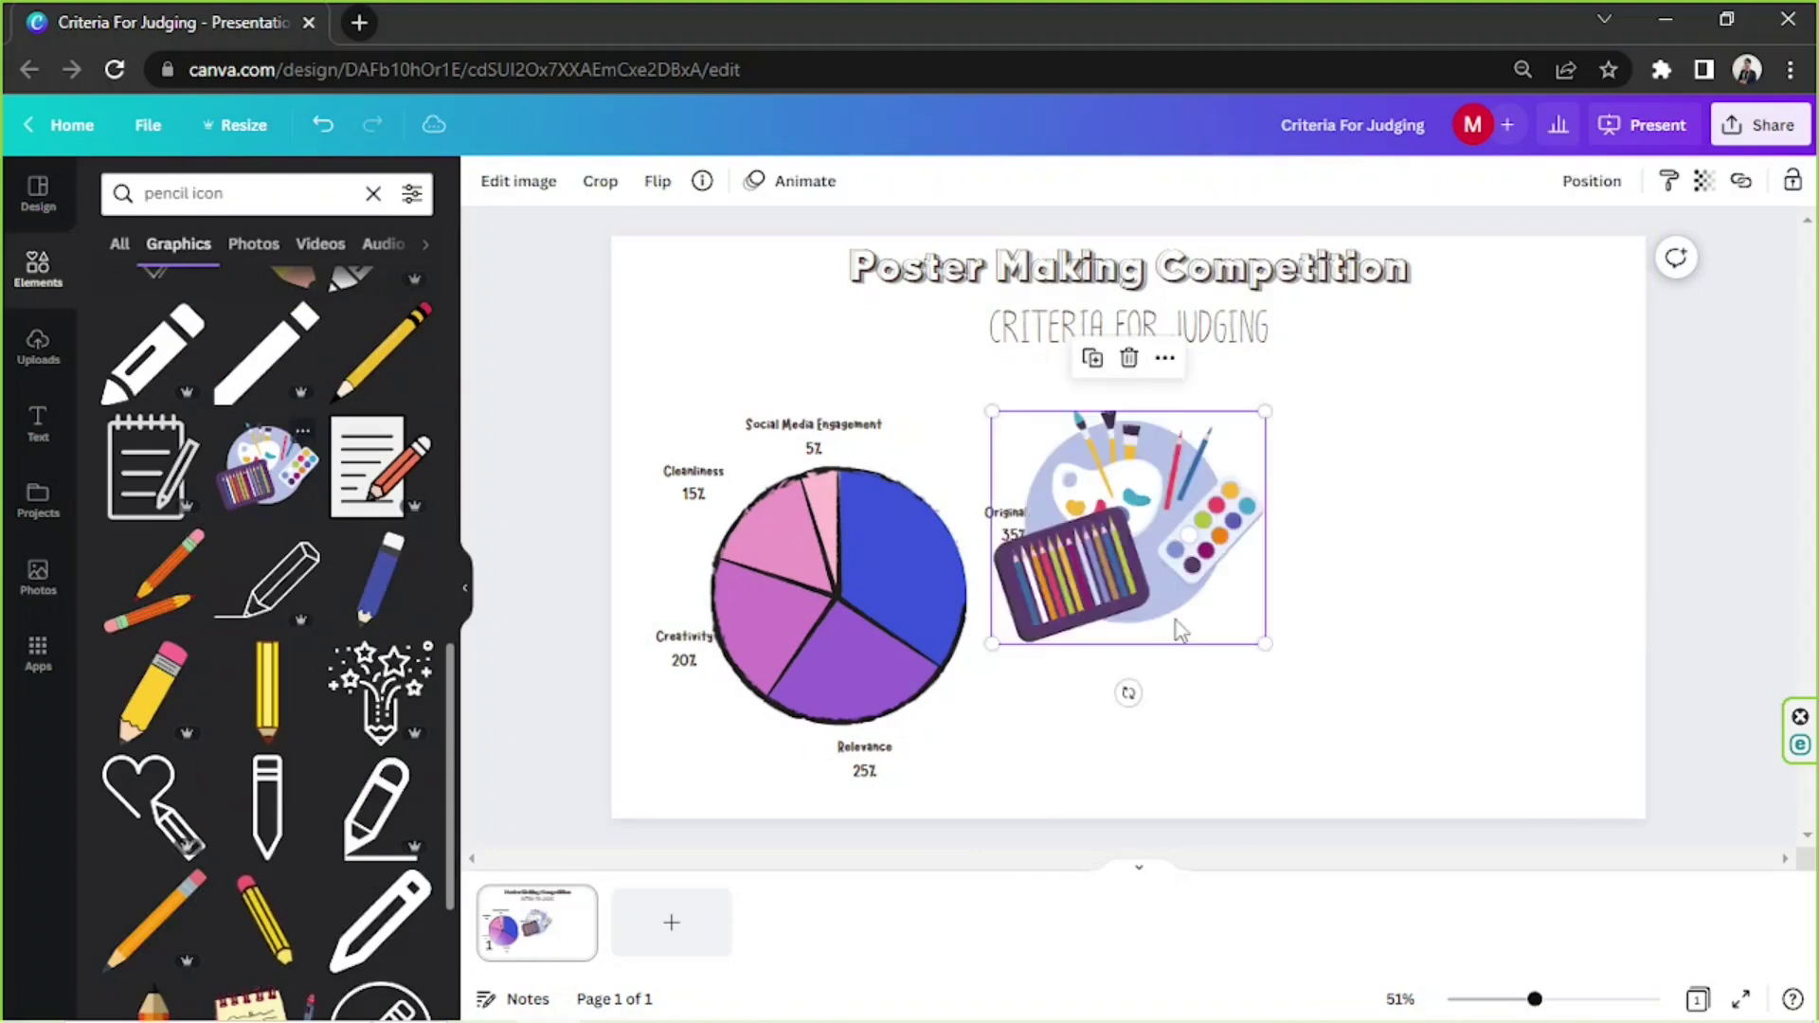
- Enlarge the art supplies illustration so it fills the page's right half and runs past the page edge
drag(1178, 623, 1657, 876)
drag(1471, 662, 1056, 423)
drag(1114, 360, 1045, 299)
drag(1395, 634, 1430, 723)
scroll(1527, 491, down, 2)
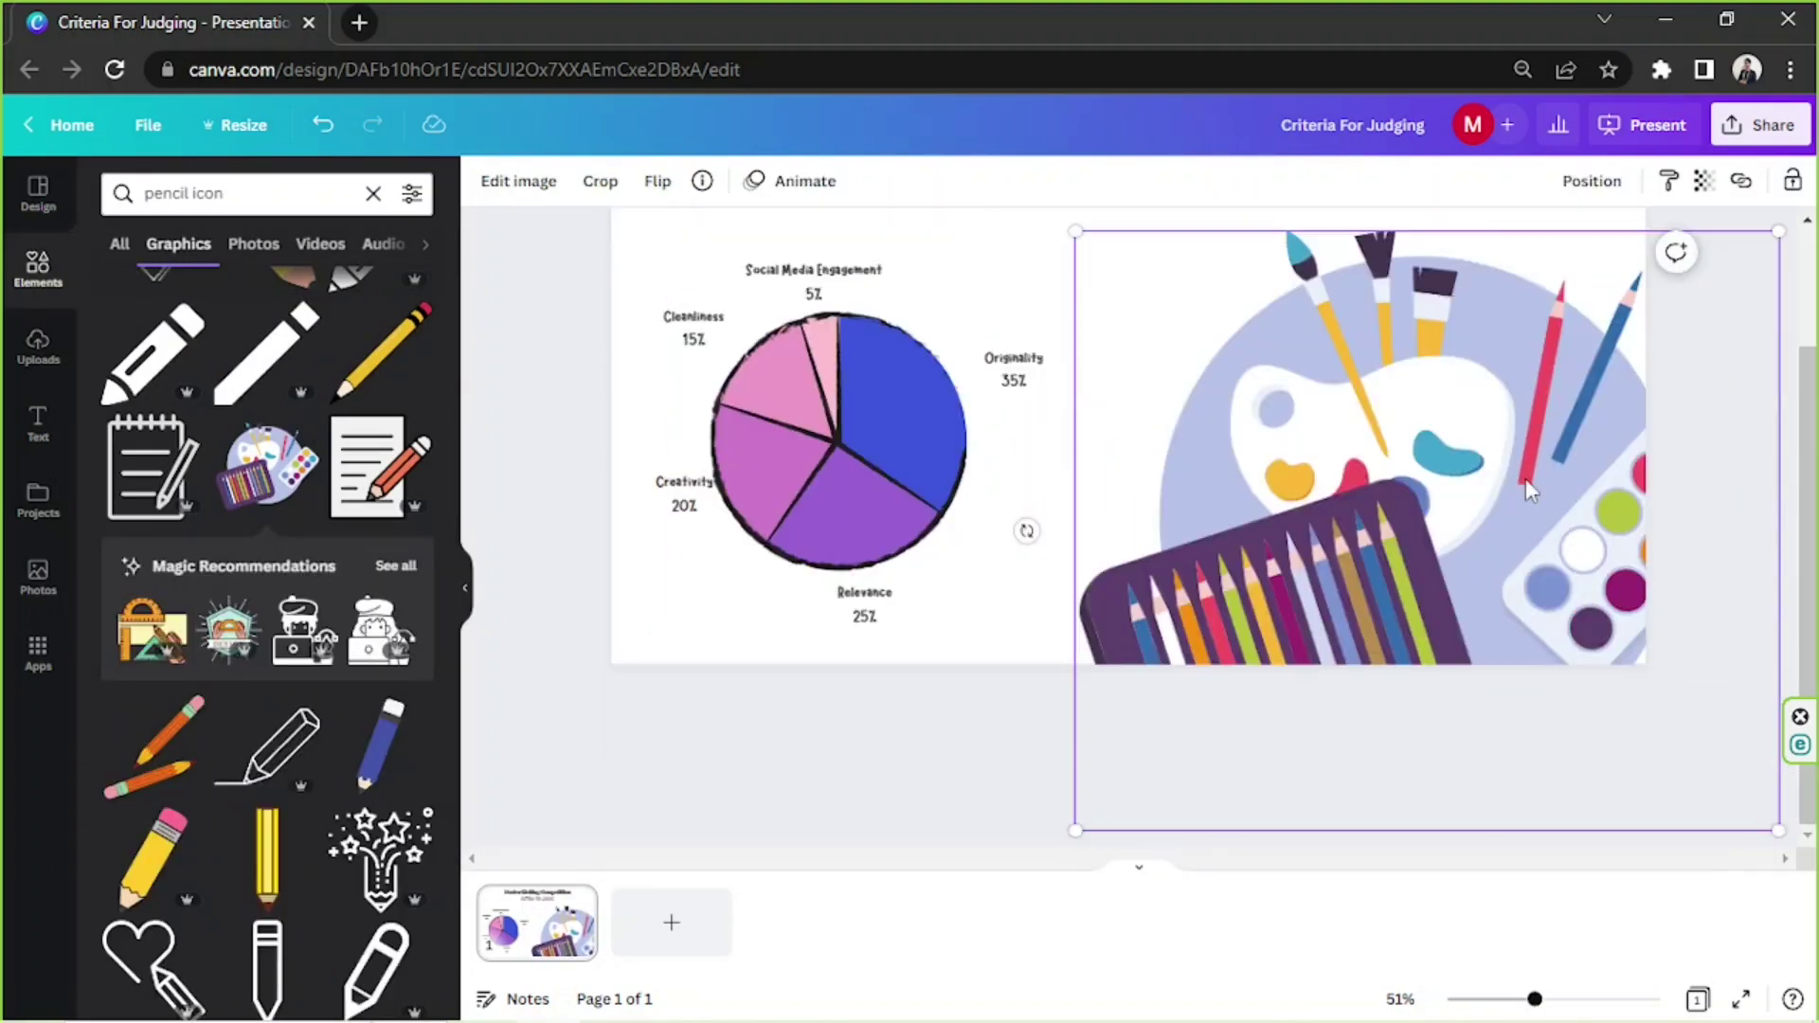
- Rotate the art supplies illustration counterclockwise and fit it into the page's lower right corner
drag(1026, 530, 1064, 700)
mouse_move(1392, 627)
mouse_down()
mouse_move(1459, 577)
mouse_move(1378, 599)
mouse_up()
scroll(1572, 723, down, 2)
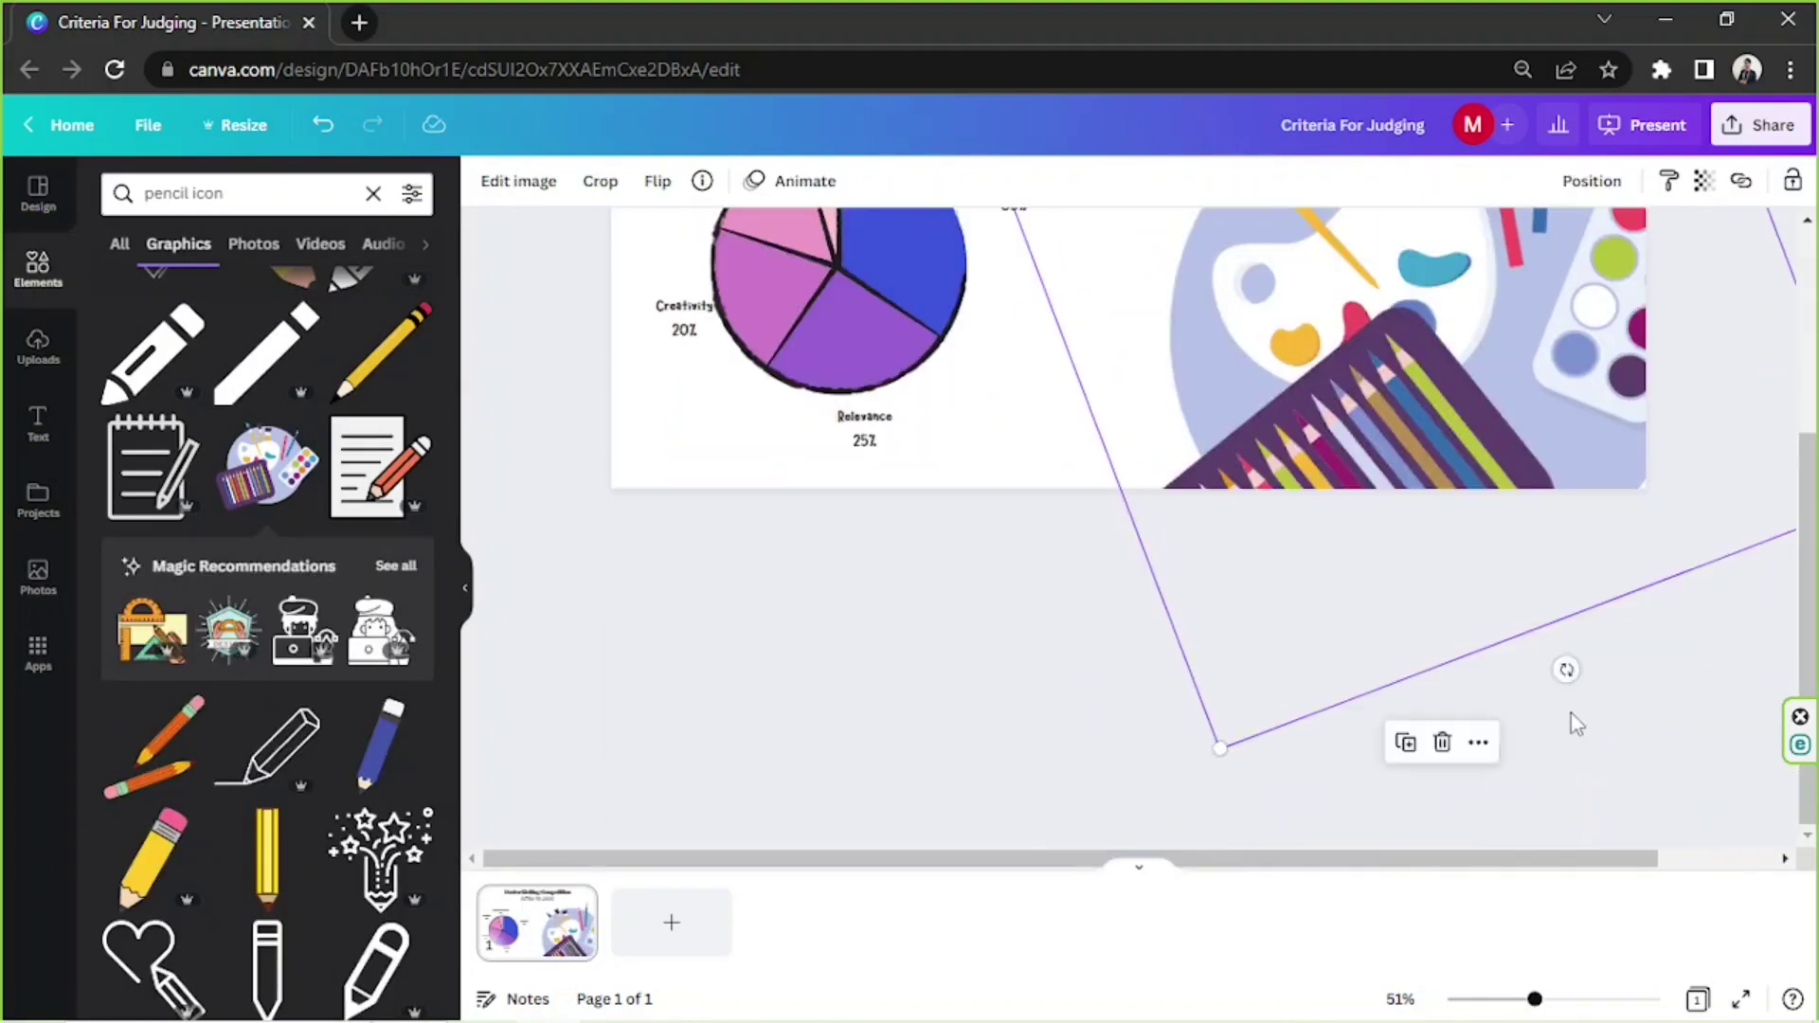
scroll(1516, 616, up, 4)
drag(1430, 481, 1458, 515)
drag(1628, 254, 1568, 185)
drag(1373, 530, 1363, 544)
scroll(1048, 758, down, 2)
scroll(1066, 758, up, 2)
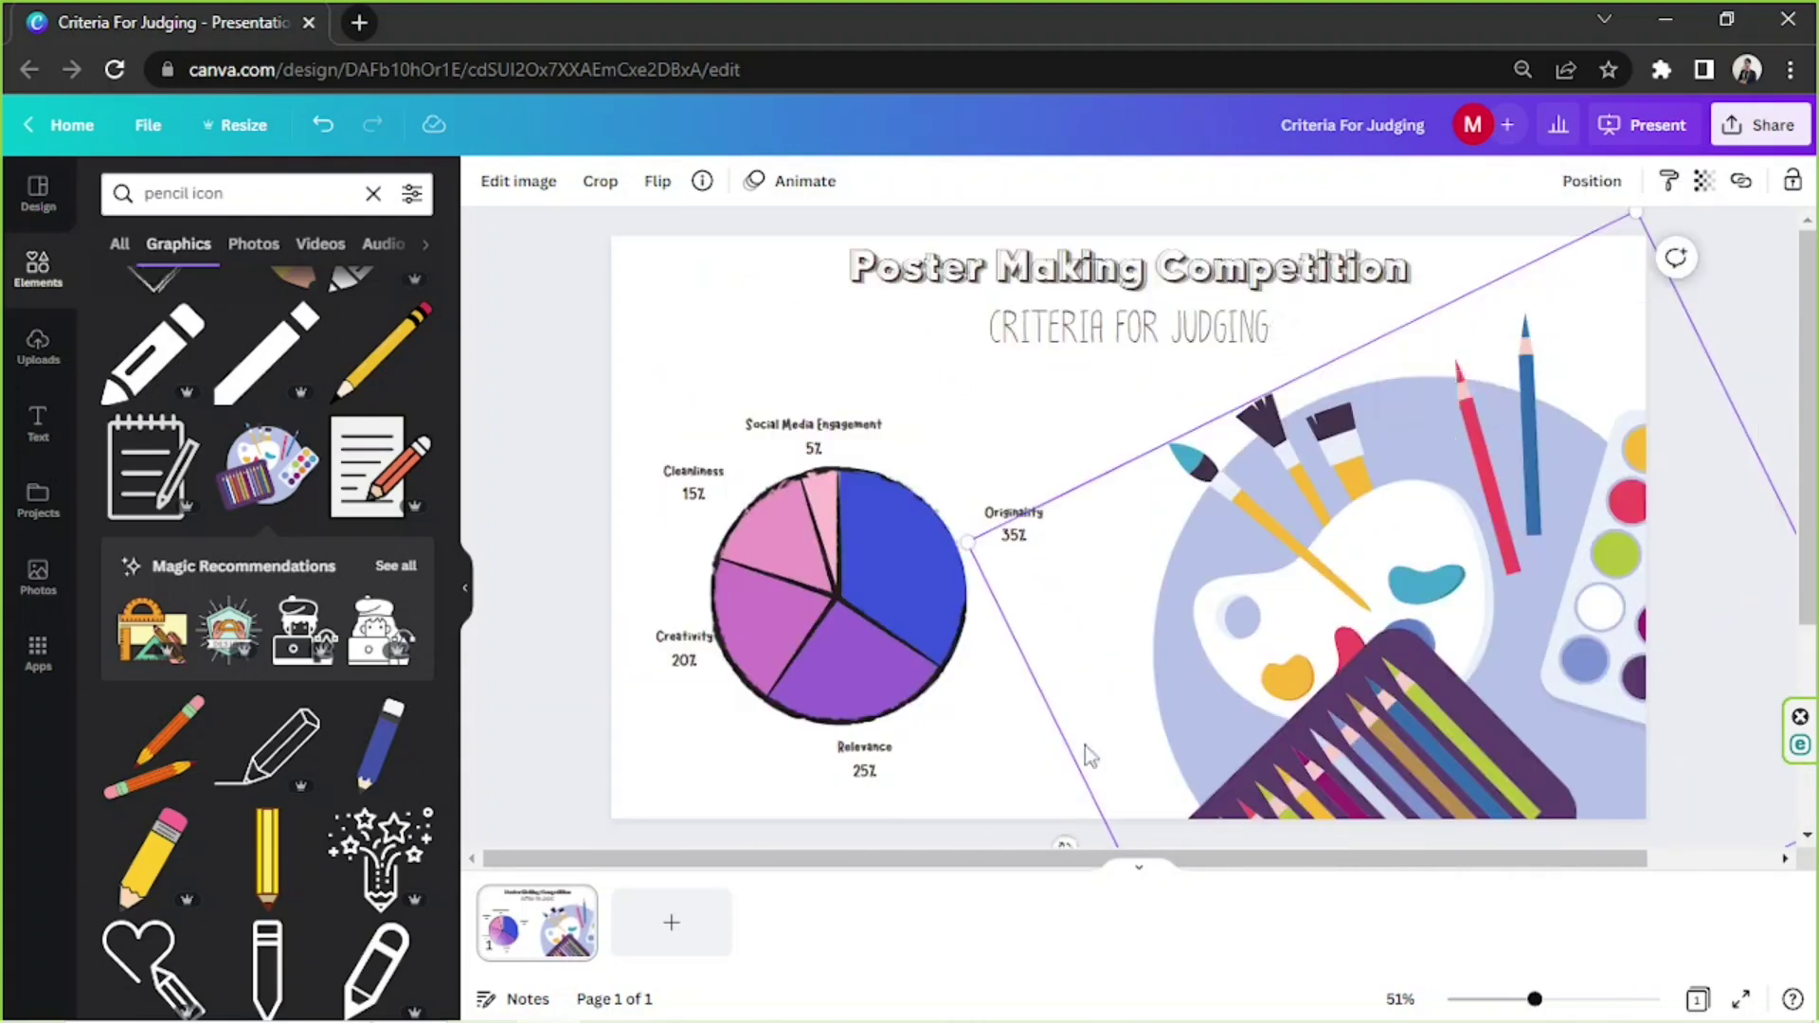
click(714, 399)
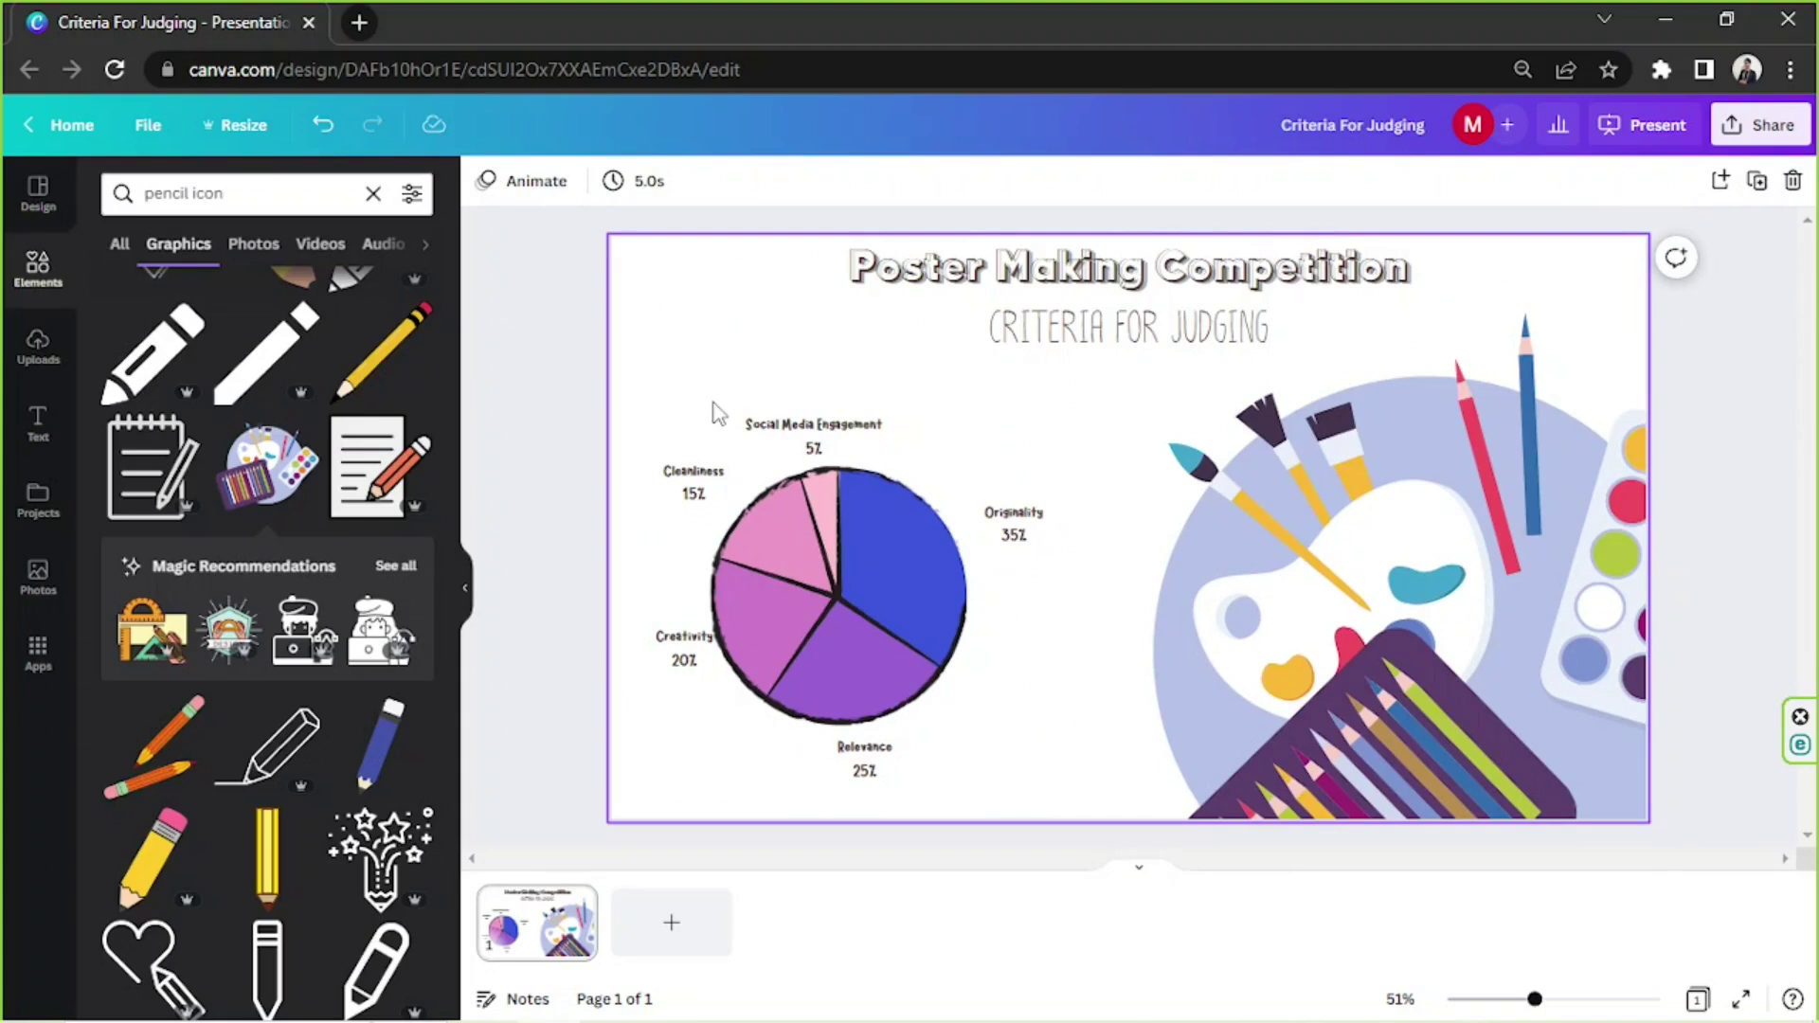
- Search the graphics for "splash" and add the splash graphic with three drops
click(1267, 684)
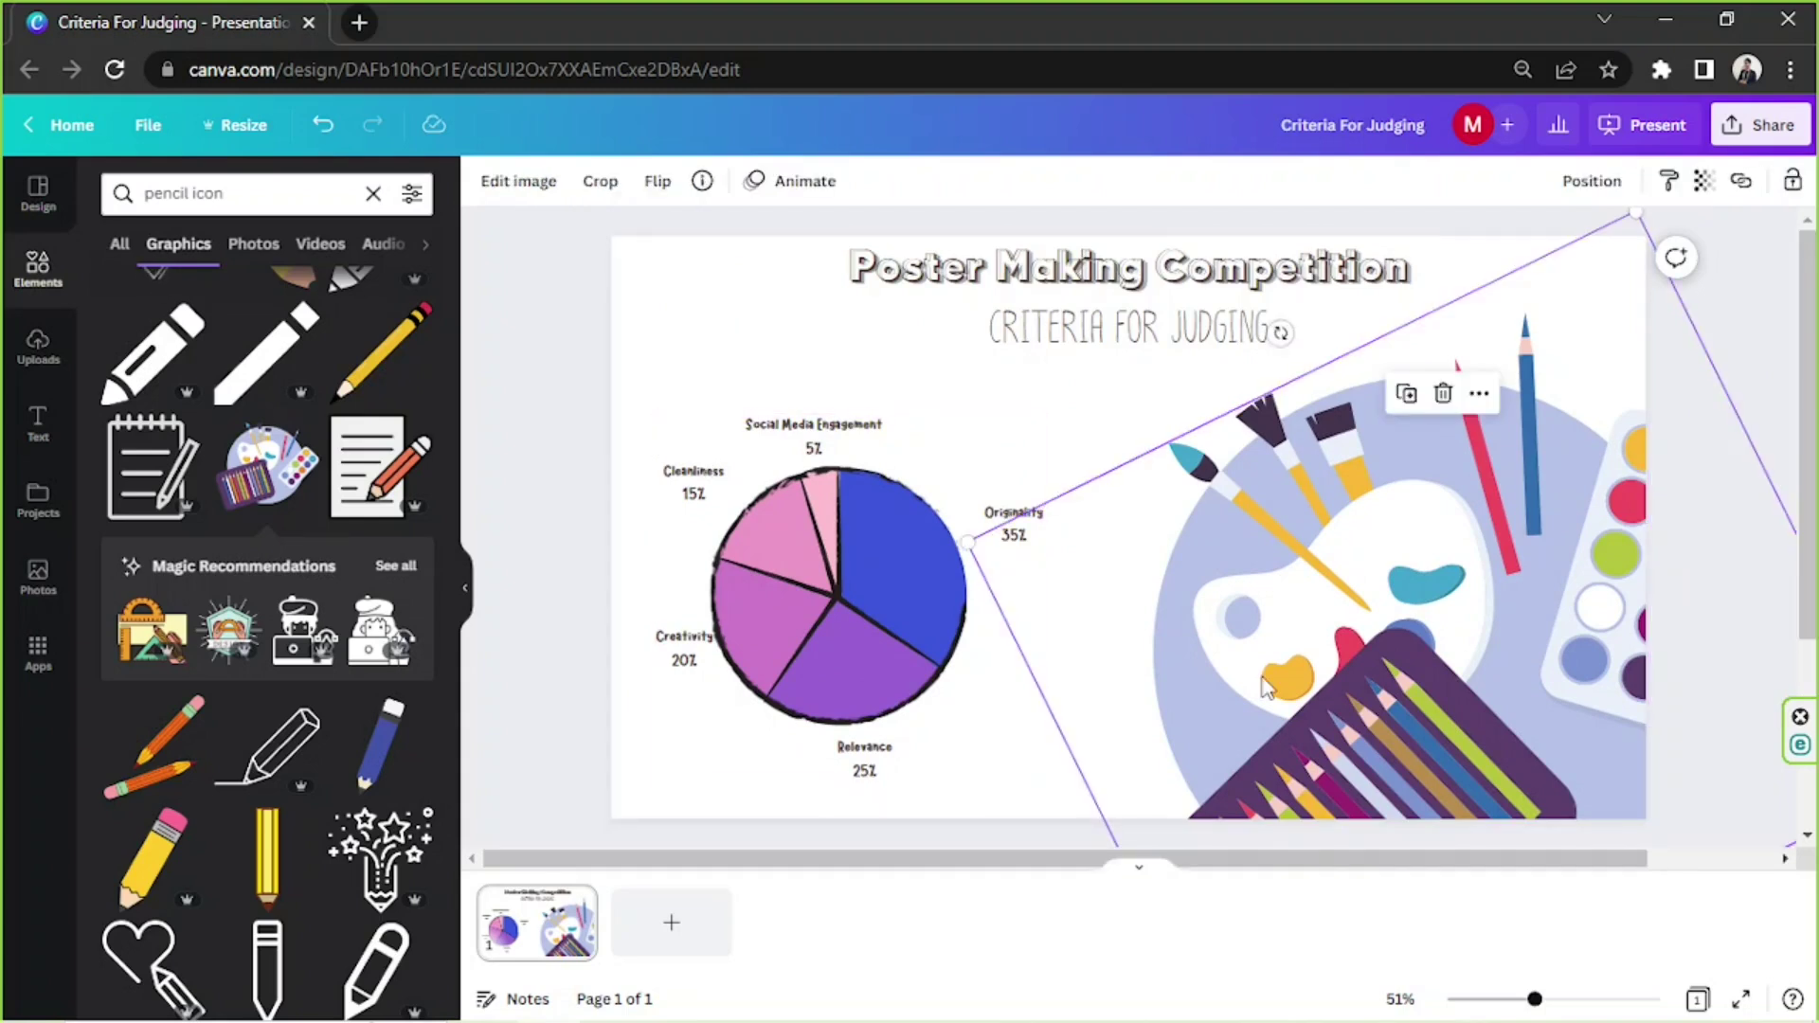
click(373, 194)
text(splash)
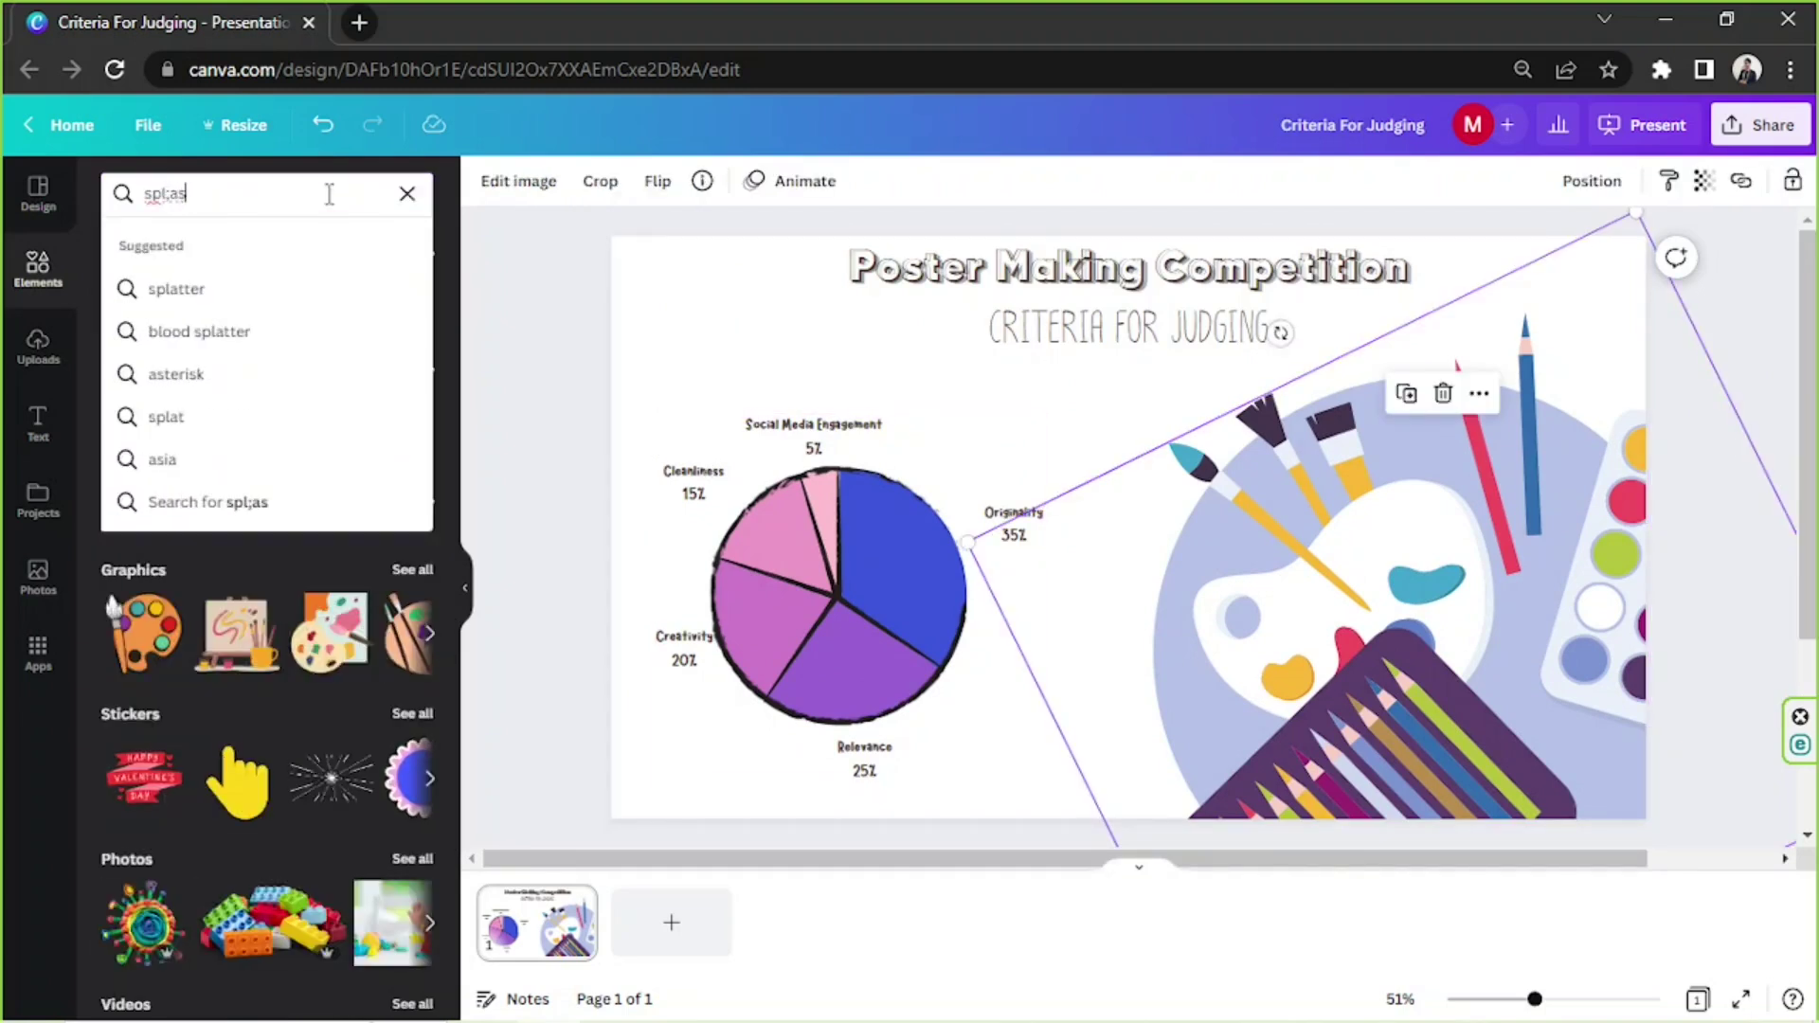
key(Return)
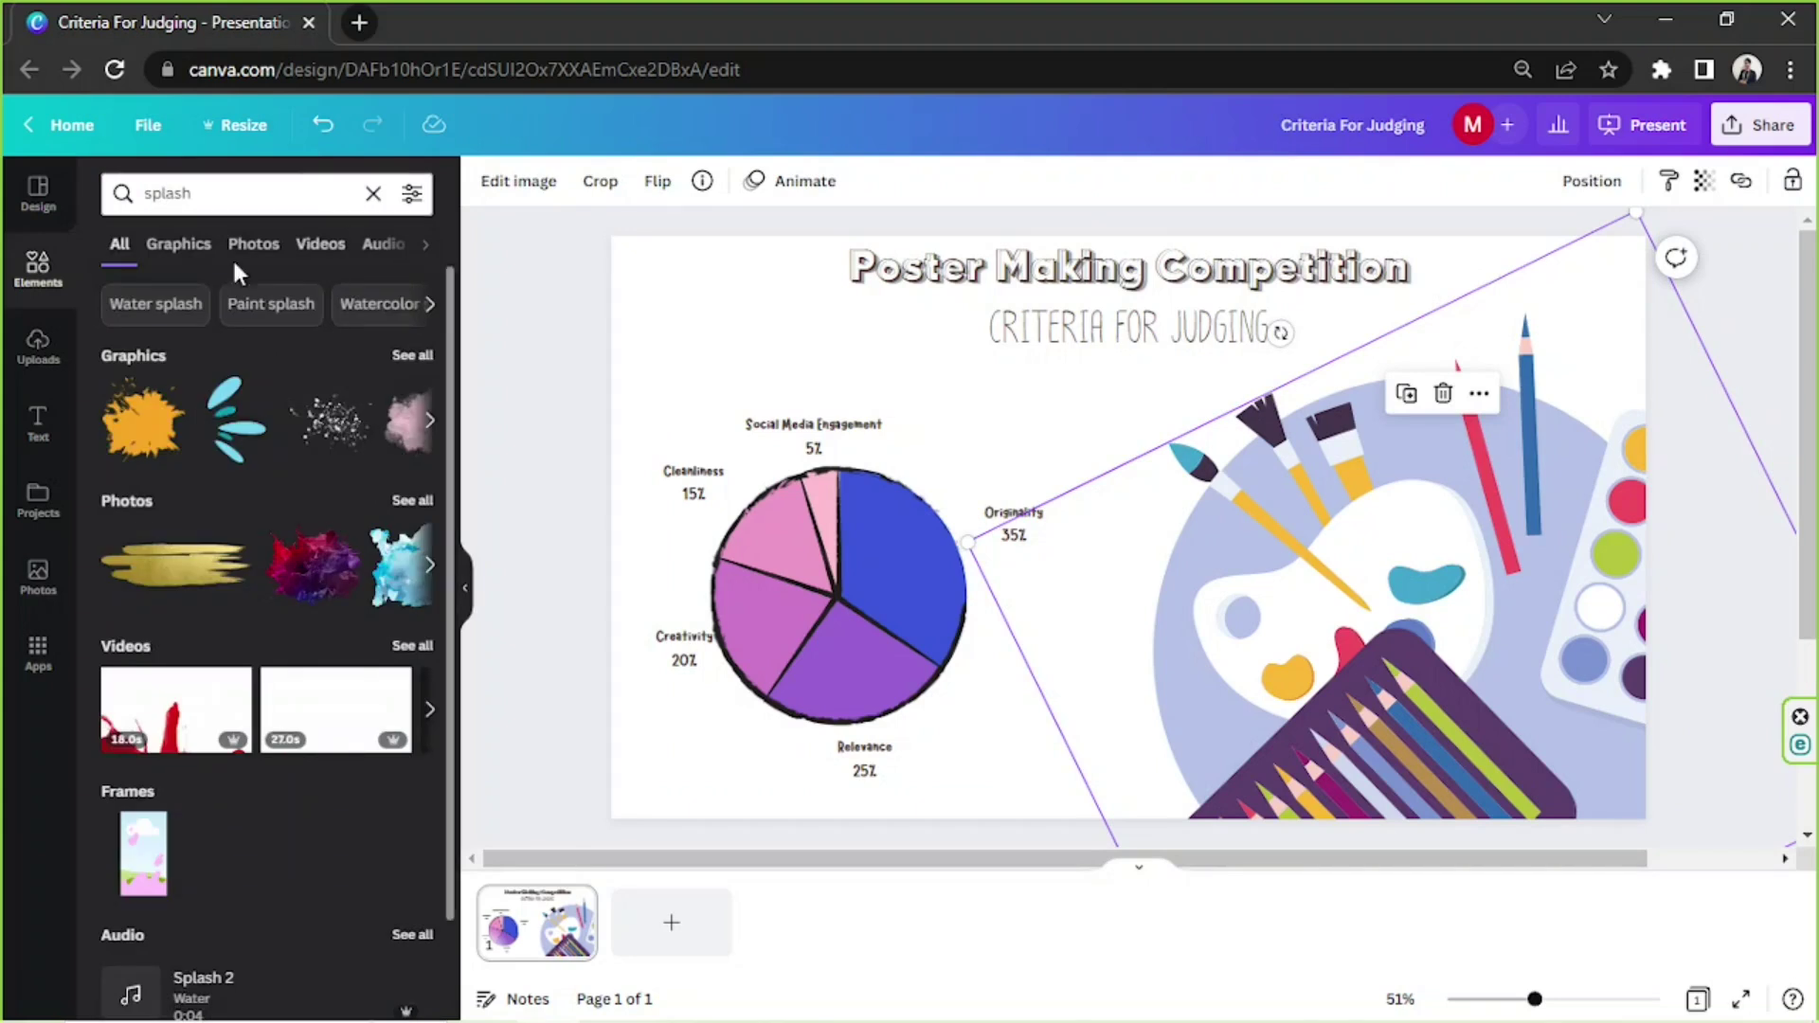
click(178, 244)
click(385, 374)
- Recolor the three-drop splash graphic light blue
click(485, 180)
click(123, 286)
drag(353, 469, 301, 468)
click(203, 339)
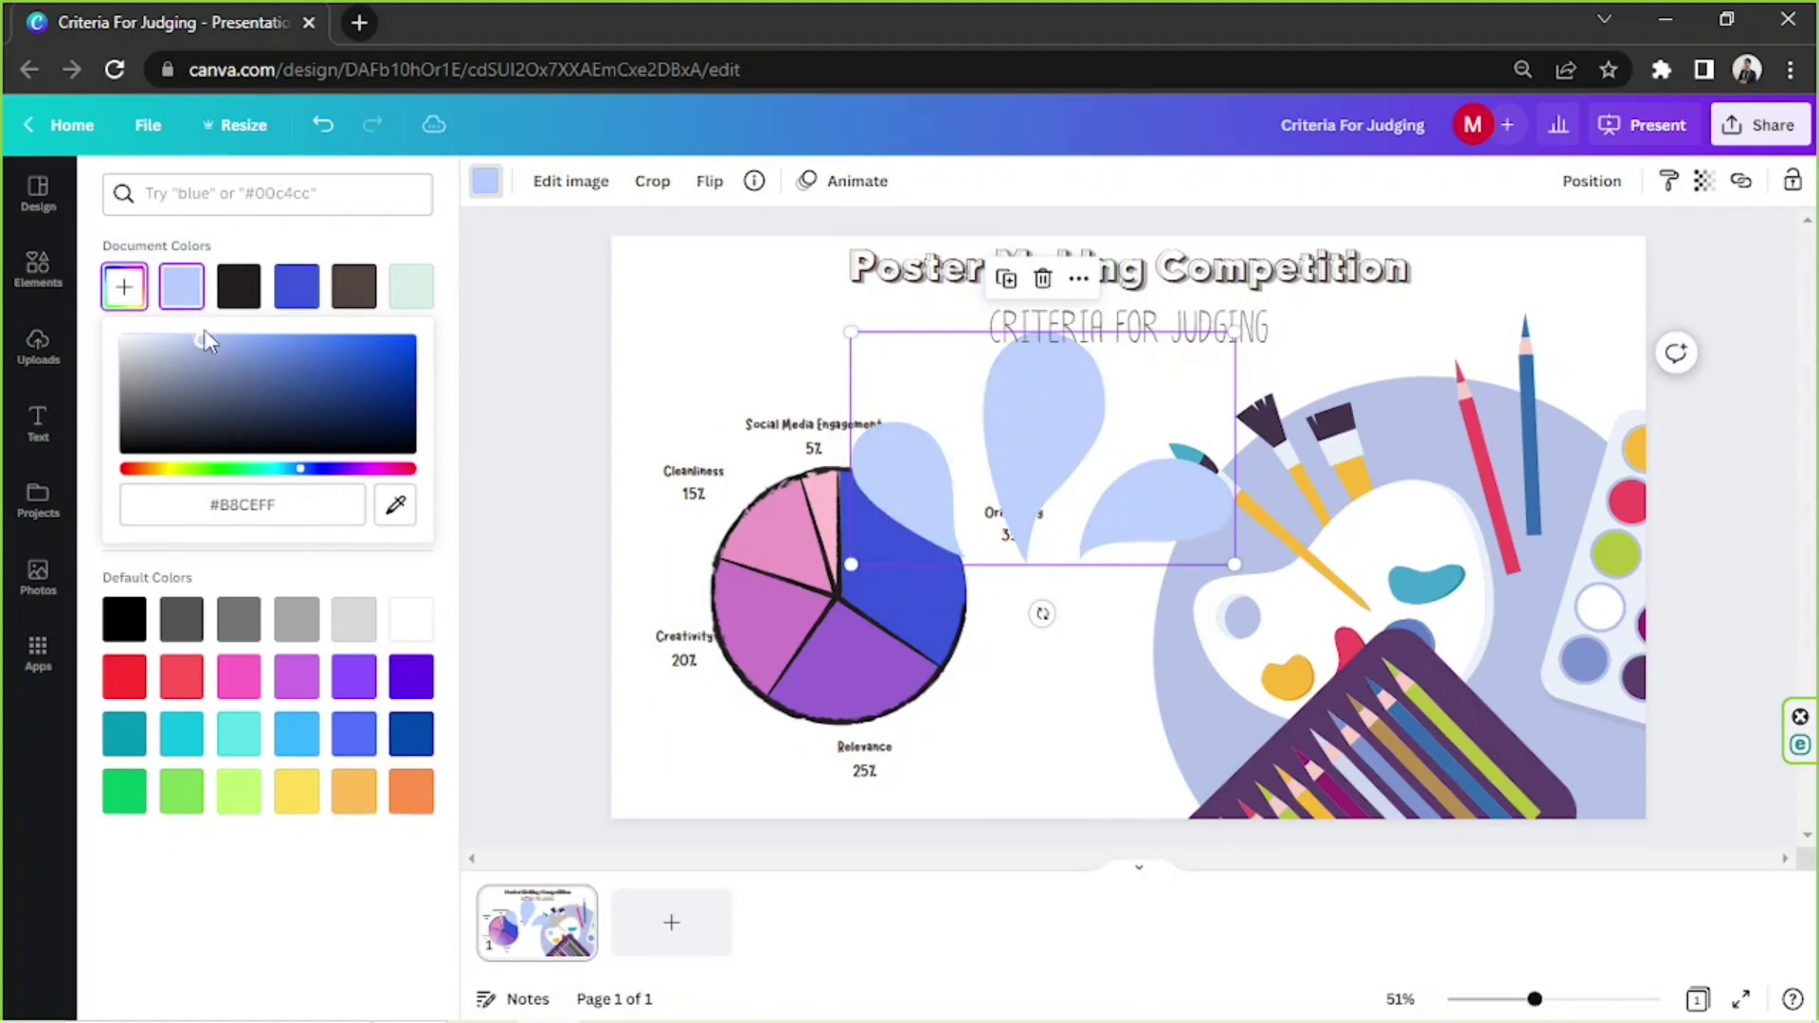
- Shrink and tilt the splash graphic, place it in the page's upper right corner and send it behind the pencils
mouse_move(1091, 417)
mouse_down()
mouse_move(1545, 303)
mouse_move(1426, 408)
mouse_move(1550, 269)
mouse_move(1599, 262)
mouse_up()
drag(1649, 315, 1645, 345)
mouse_move(1502, 309)
mouse_down()
mouse_move(1531, 319)
mouse_move(1184, 632)
mouse_up()
click(1591, 181)
click(1536, 237)
click(1737, 345)
- Duplicate the splash graphic and place the rotated copy at the illustration's lower left edge
click(1504, 446)
mouse_move(1130, 747)
mouse_down()
mouse_move(1249, 625)
mouse_move(1099, 745)
mouse_move(1111, 758)
mouse_up()
drag(1202, 741, 1103, 730)
click(1747, 313)
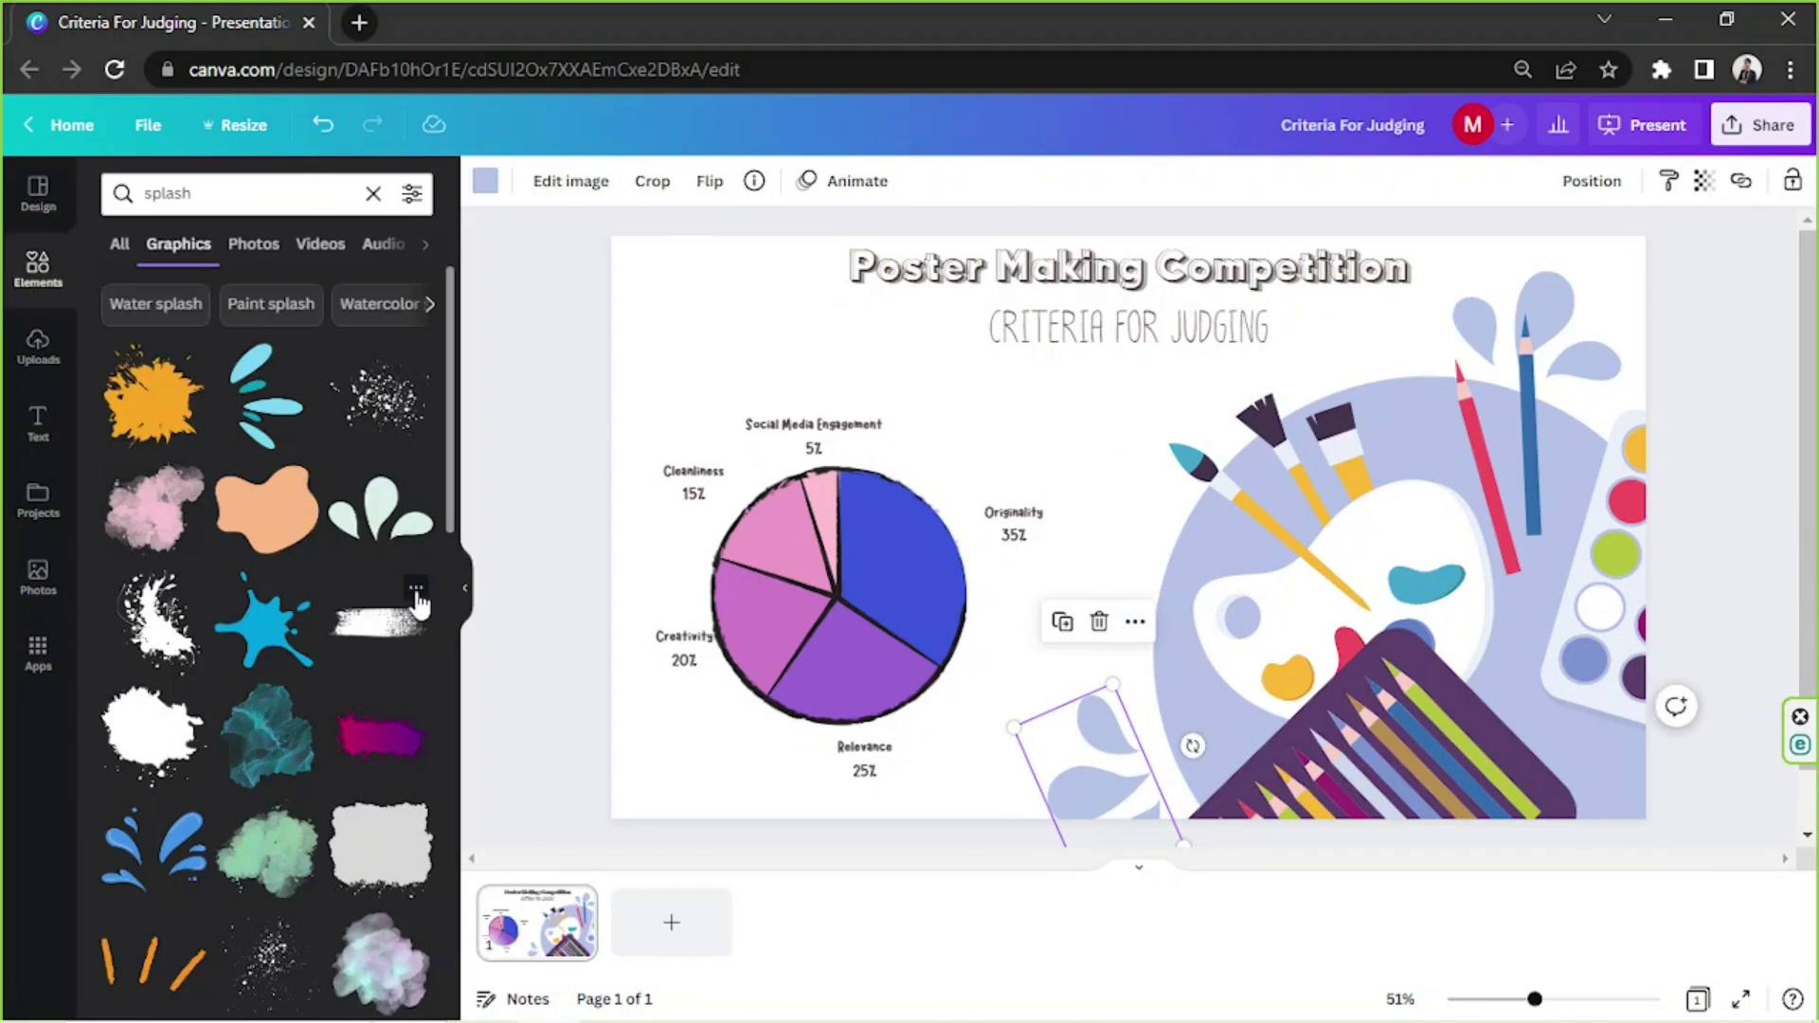
- Try a blue brush stroke stretched behind the heading and "Criteria For Judging" text with reduced opacity
scroll(417, 595, down, 7)
drag(282, 417, 1033, 276)
drag(1238, 312, 1467, 364)
mouse_move(1402, 336)
mouse_down()
mouse_move(1397, 311)
mouse_move(1386, 327)
mouse_up()
click(710, 181)
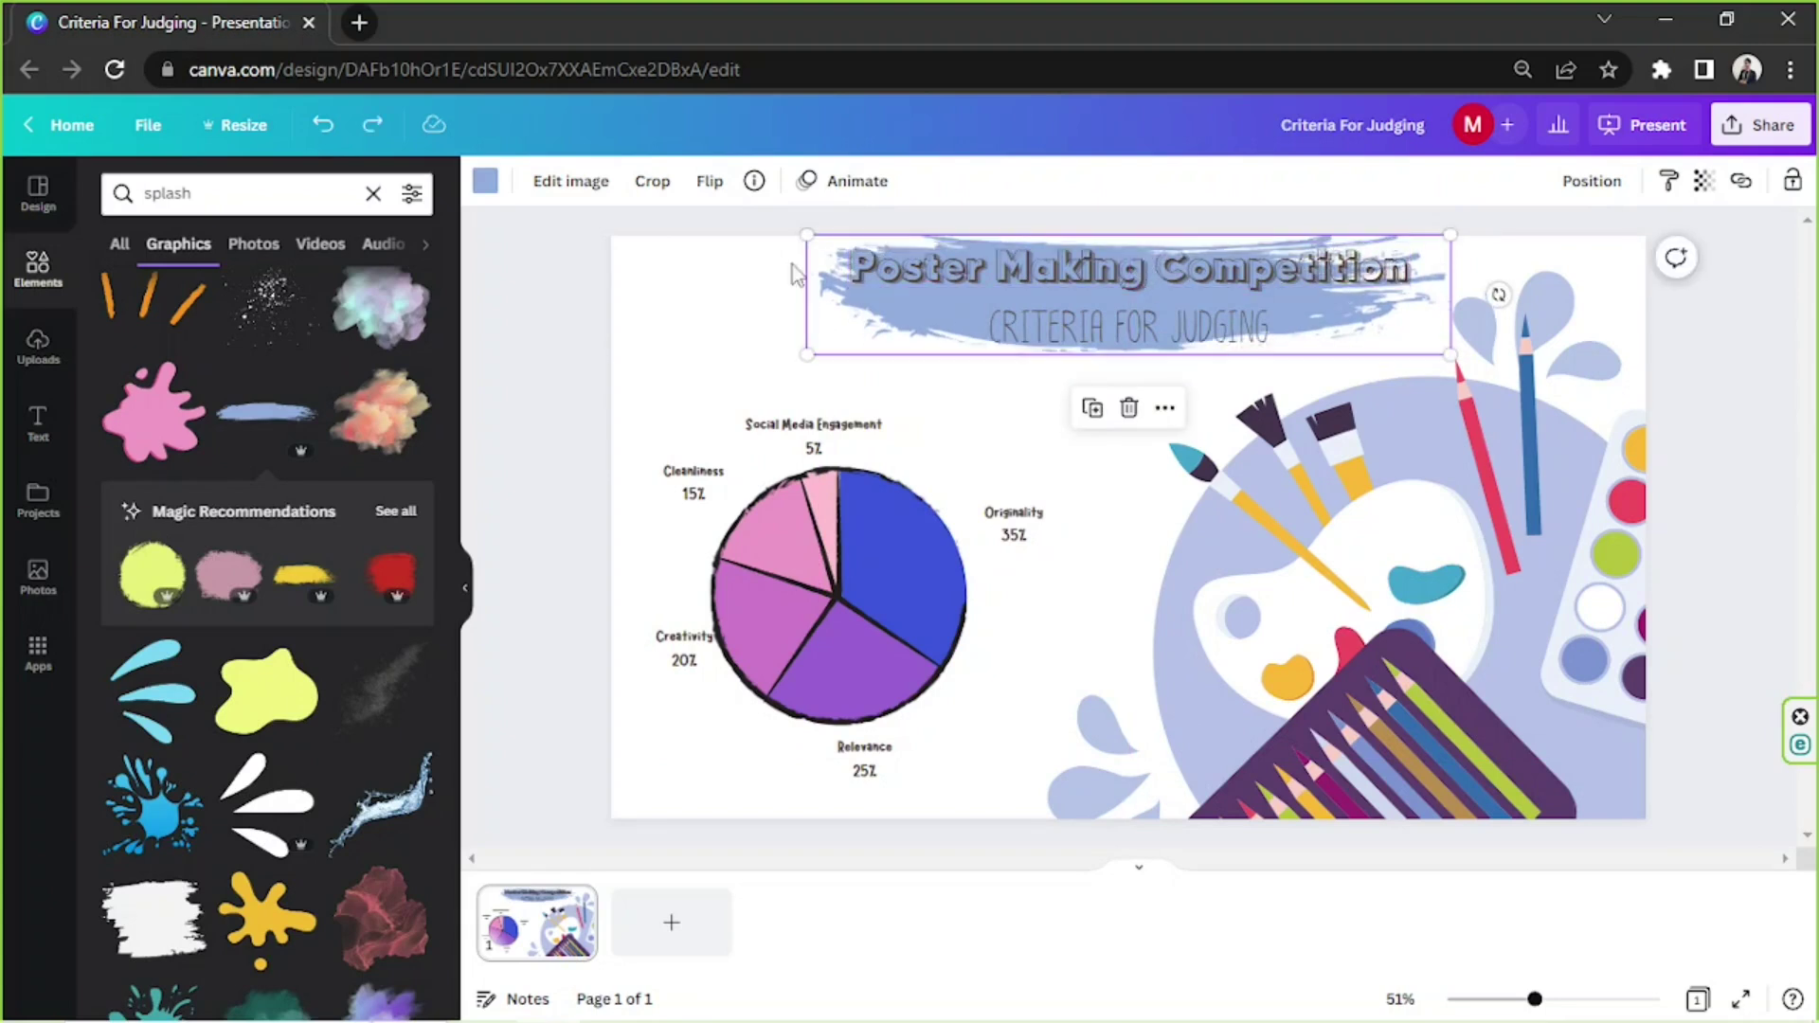
click(1704, 181)
drag(1702, 267, 1619, 268)
- Recolor both splash graphics yellow
click(1099, 758)
click(485, 181)
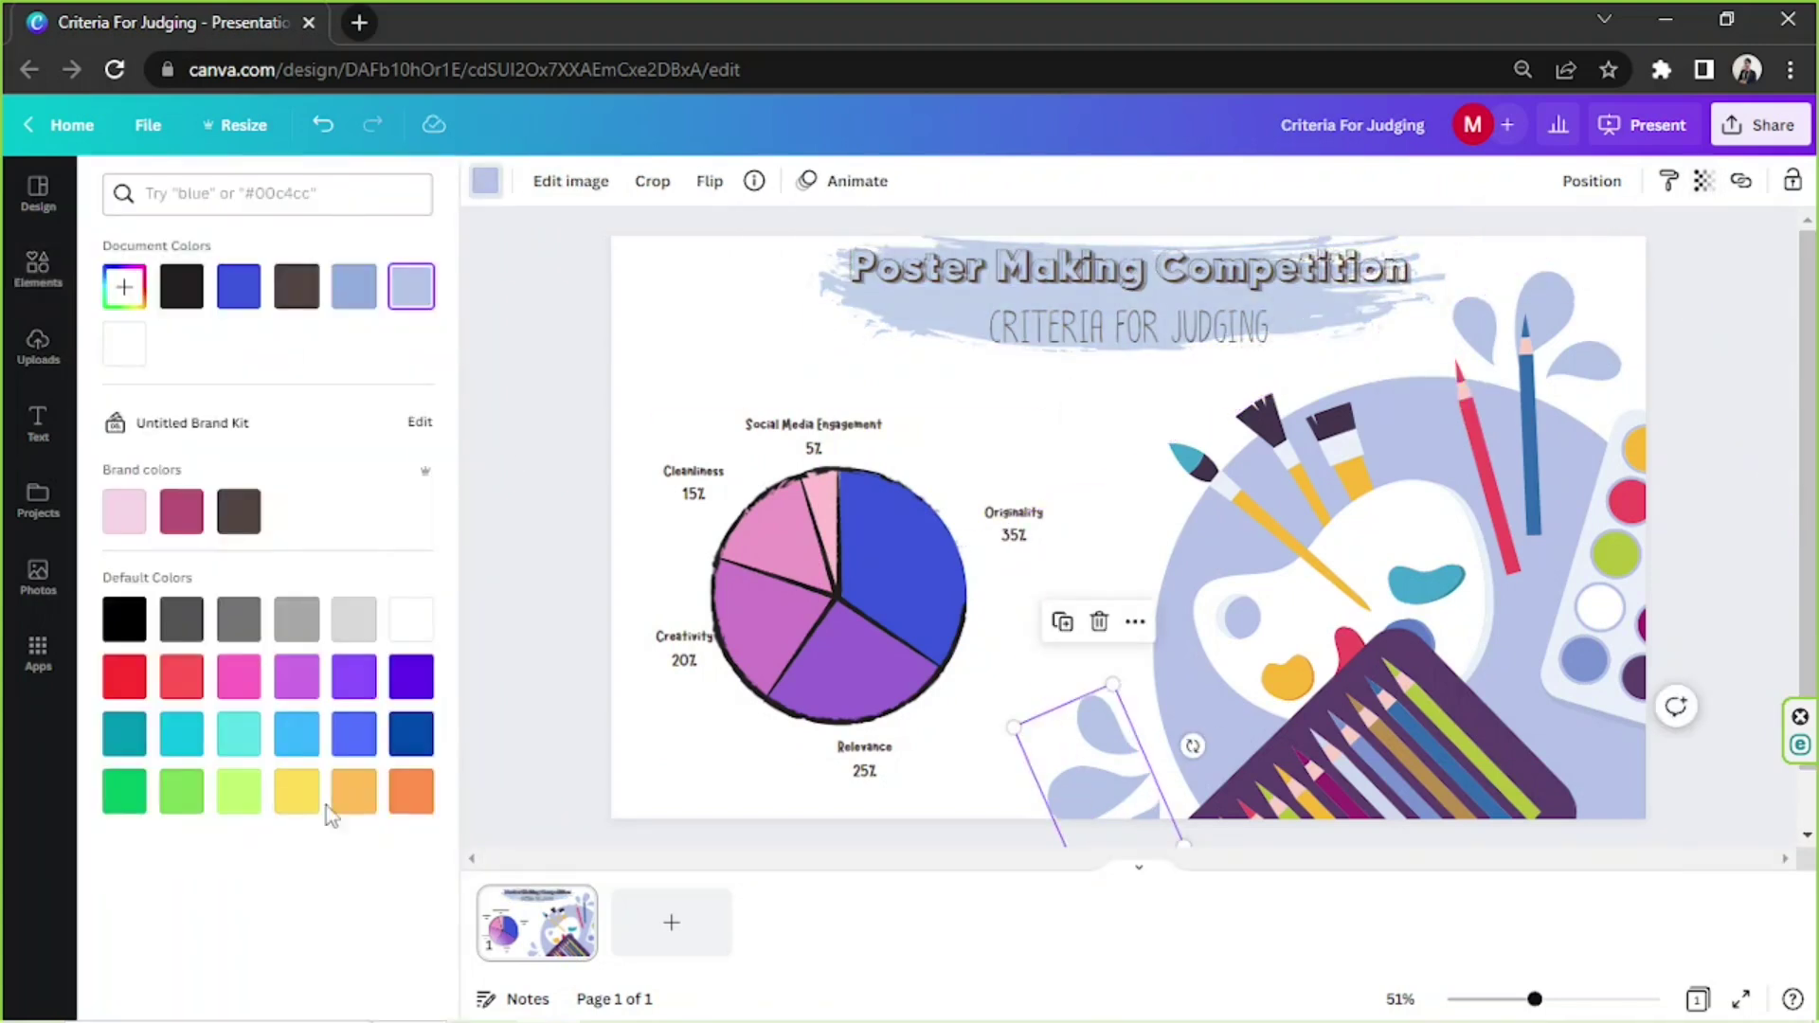
click(296, 787)
click(1488, 283)
click(485, 181)
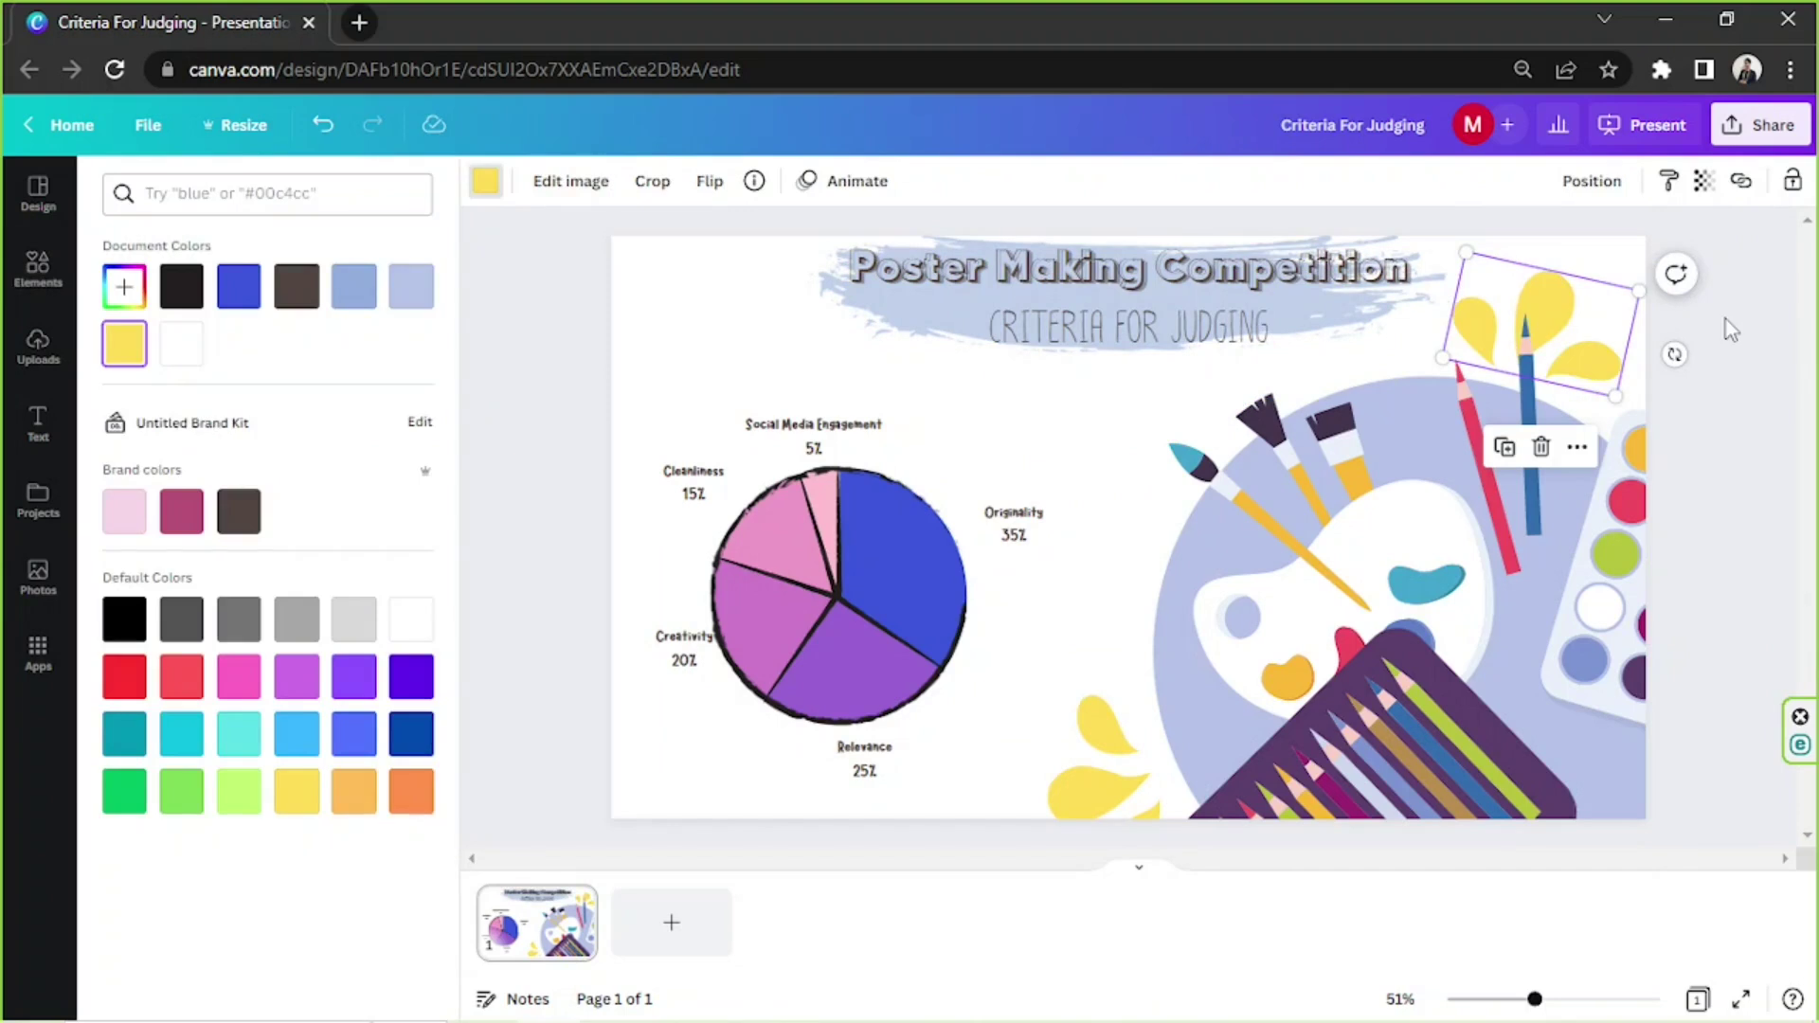
click(1731, 329)
- Delete the blue brush stroke behind the heading
click(963, 616)
click(485, 181)
click(520, 479)
click(867, 323)
key(Delete)
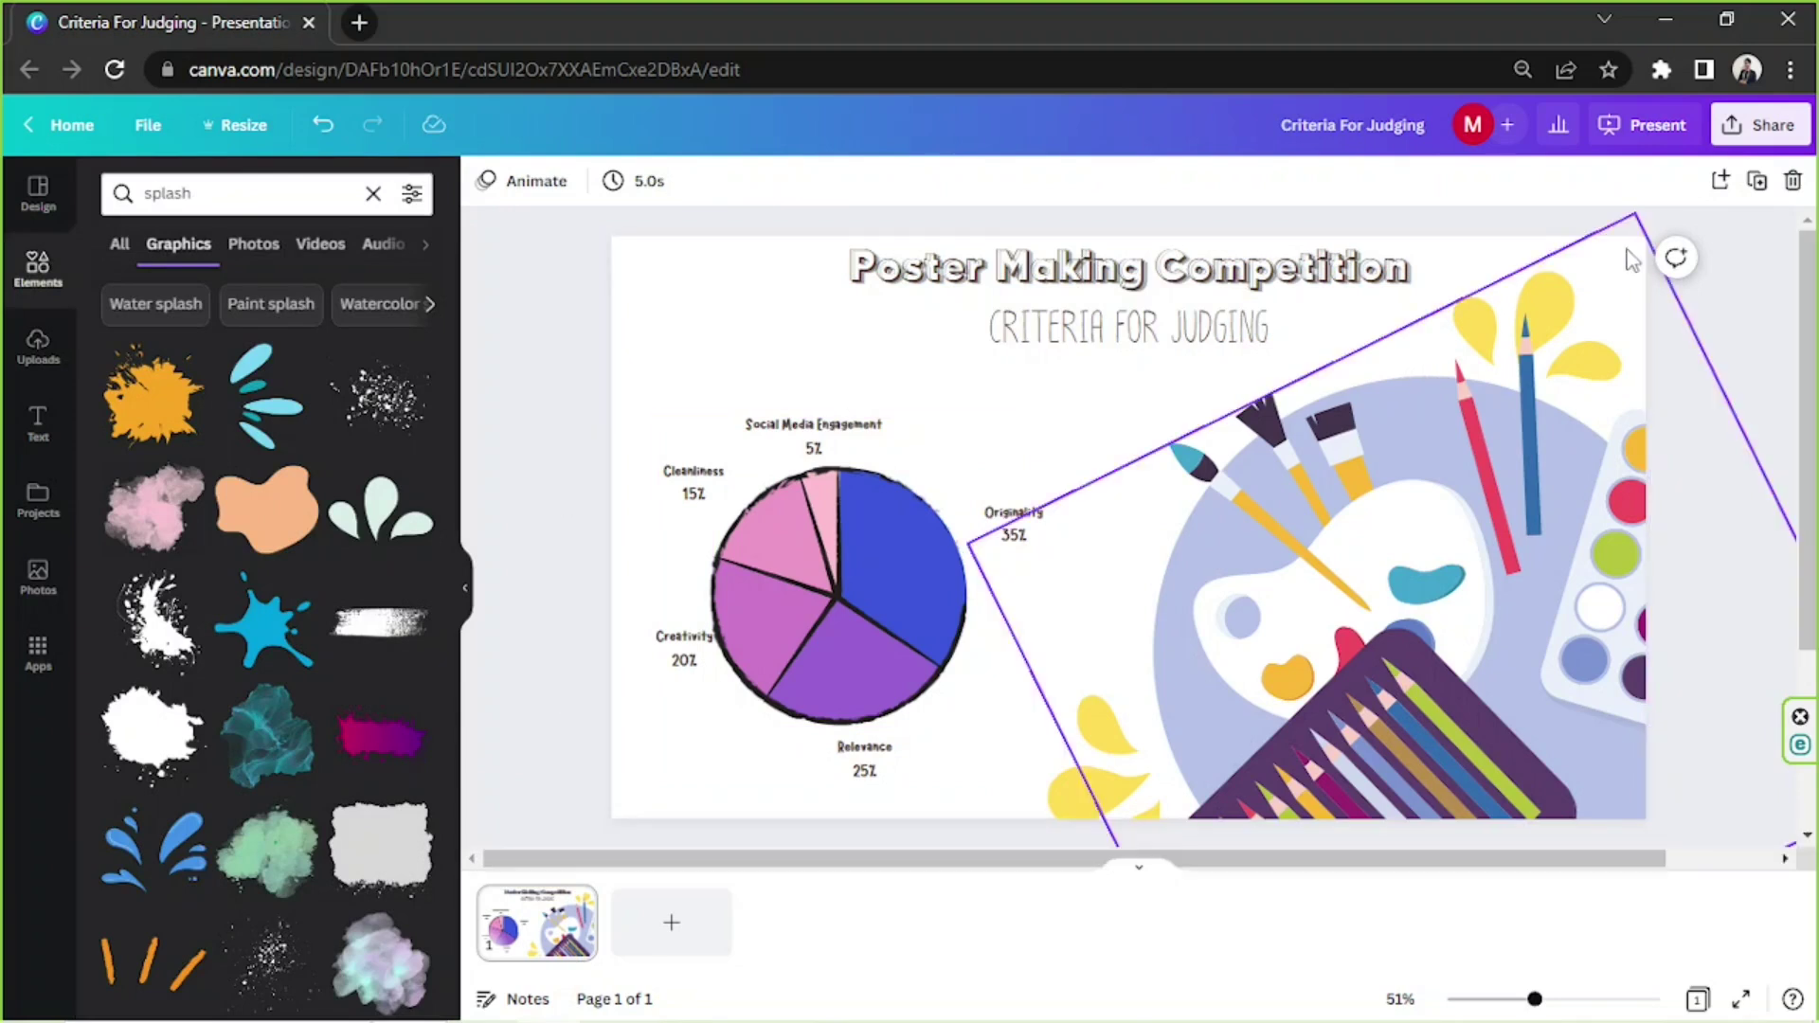
- Select the black outline around the pie chart
click(839, 569)
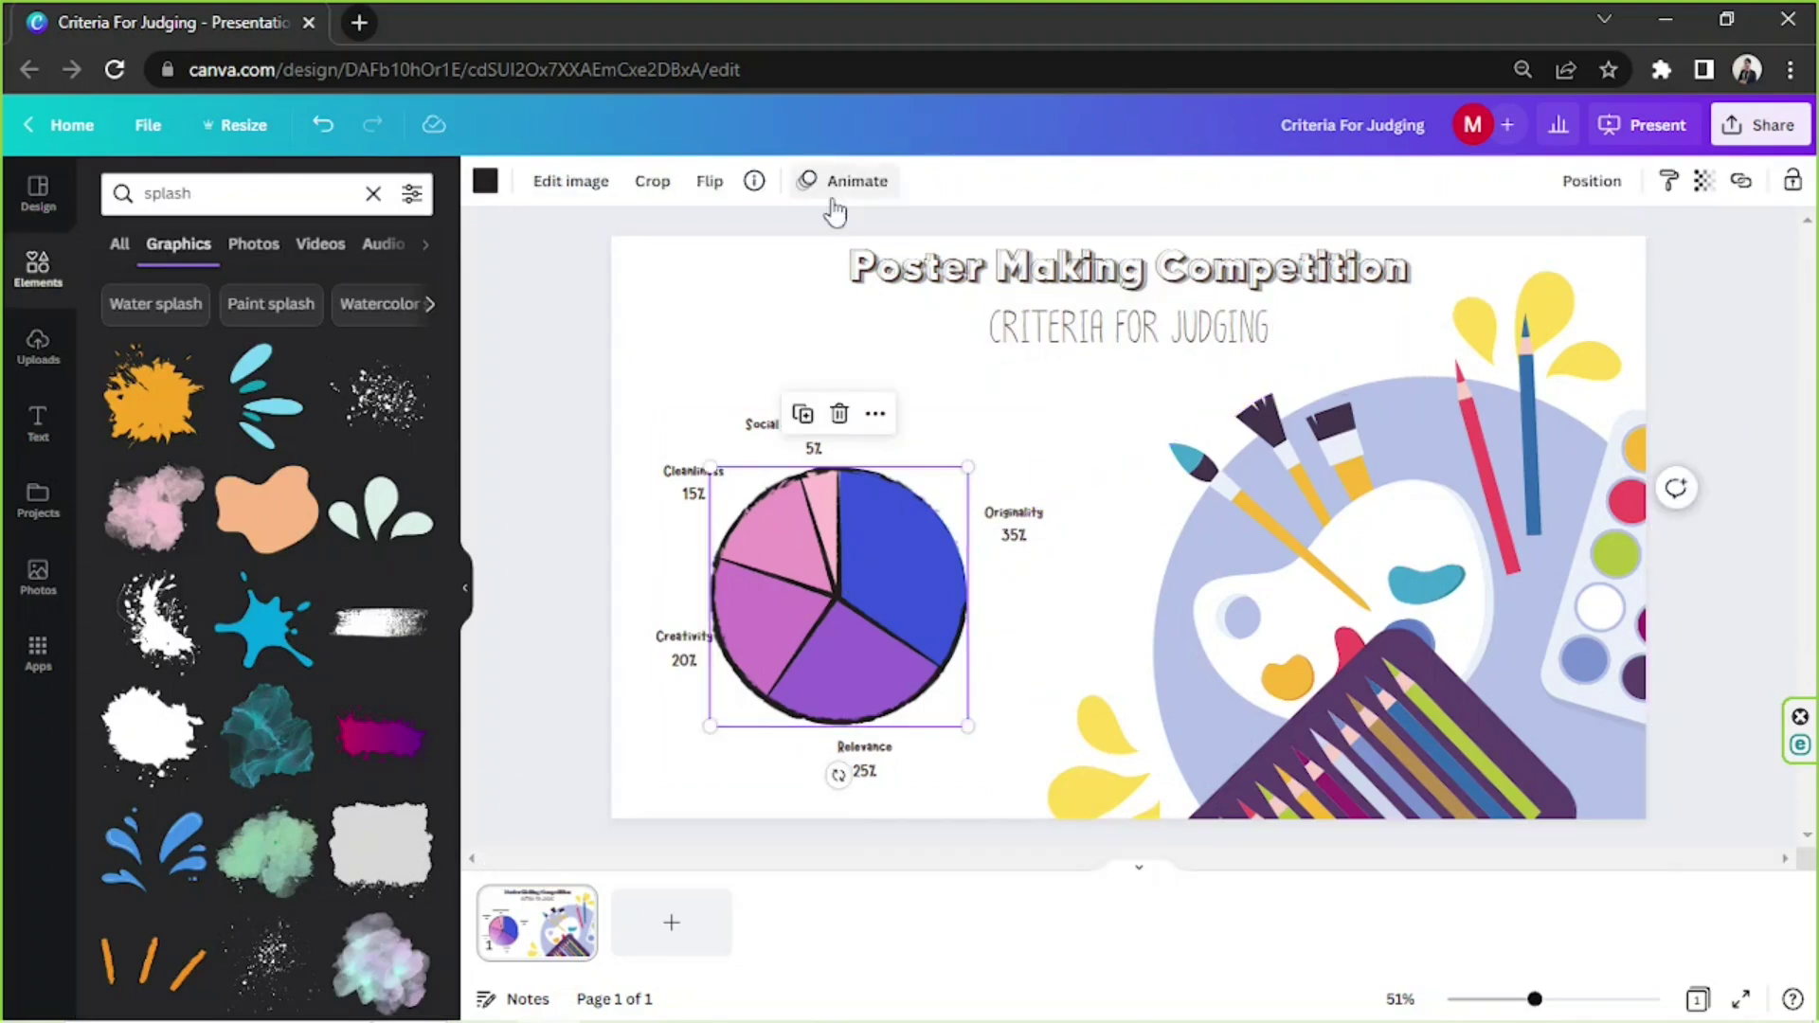